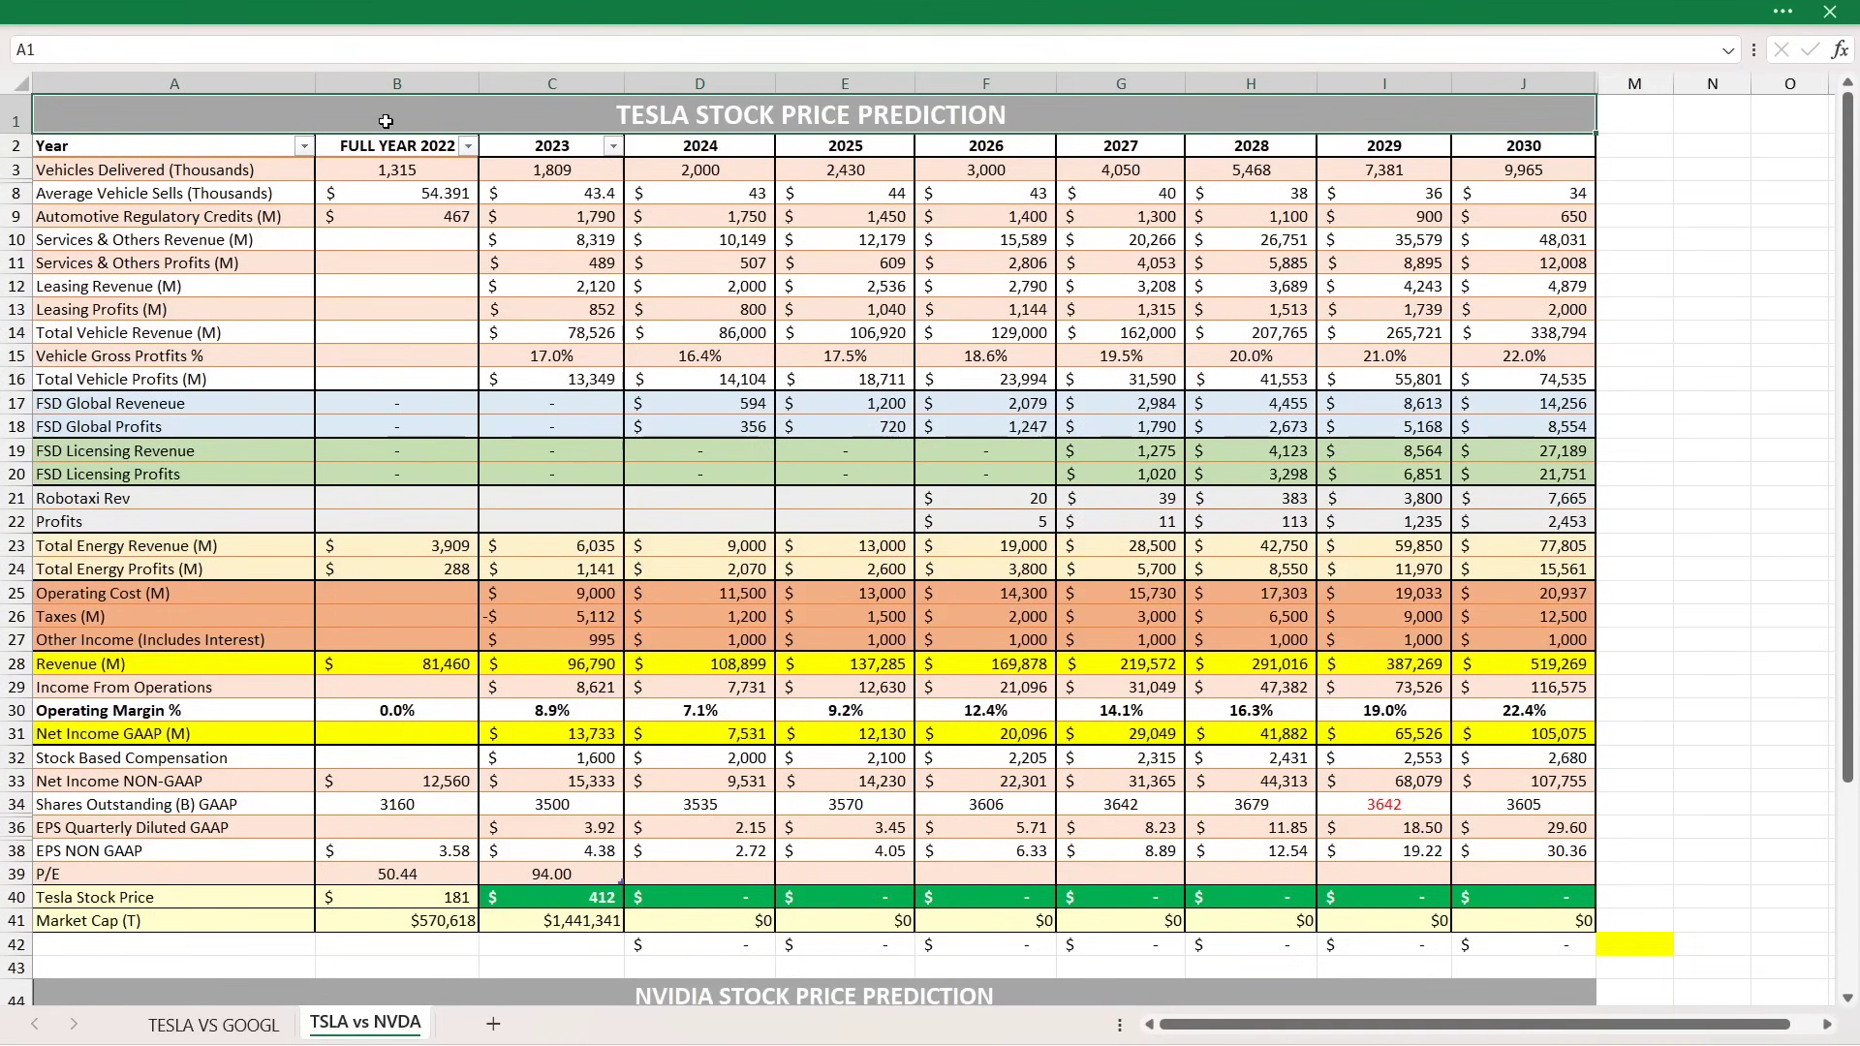
# Review the Jan-24 to Jan-27 headers, Jan-24 figures, Jan-31 revenue and the 2030 column.
pyautogui.scroll(-6, 598, 340)
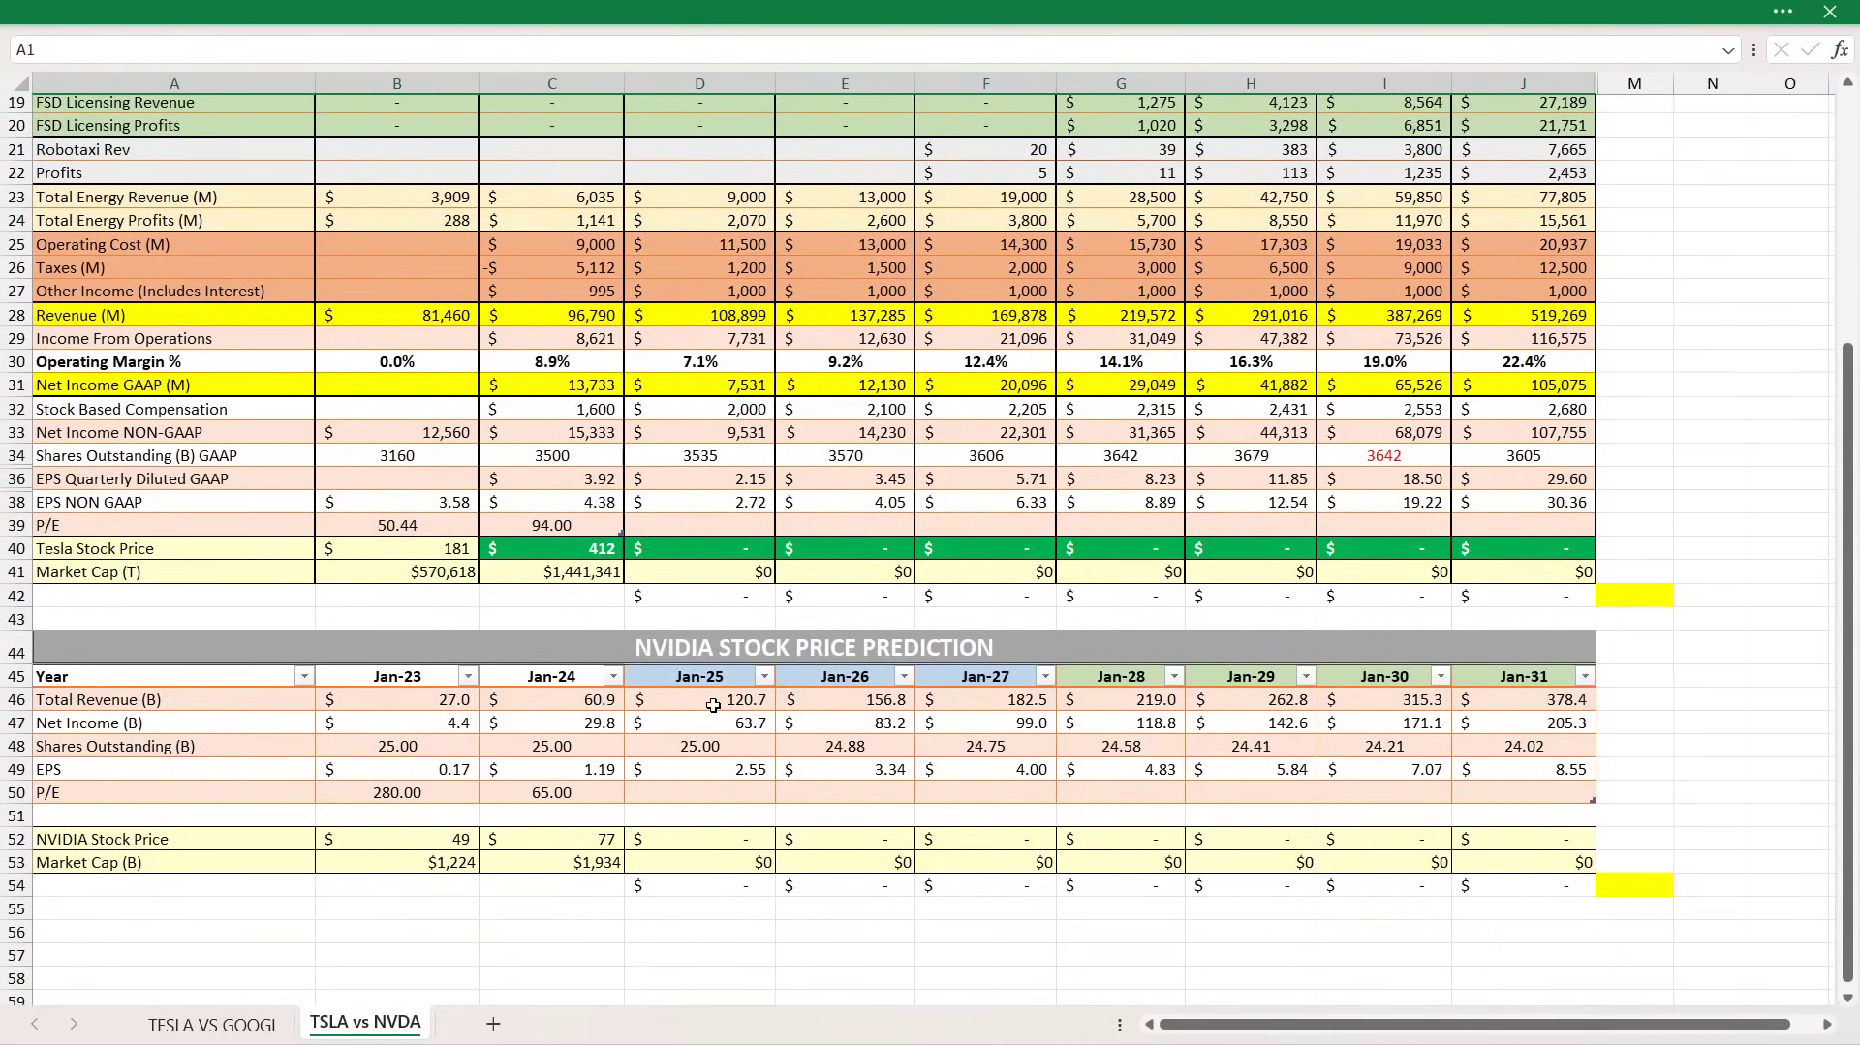
pyautogui.scroll(6, 712, 705)
pyautogui.scroll(-5, 831, 506)
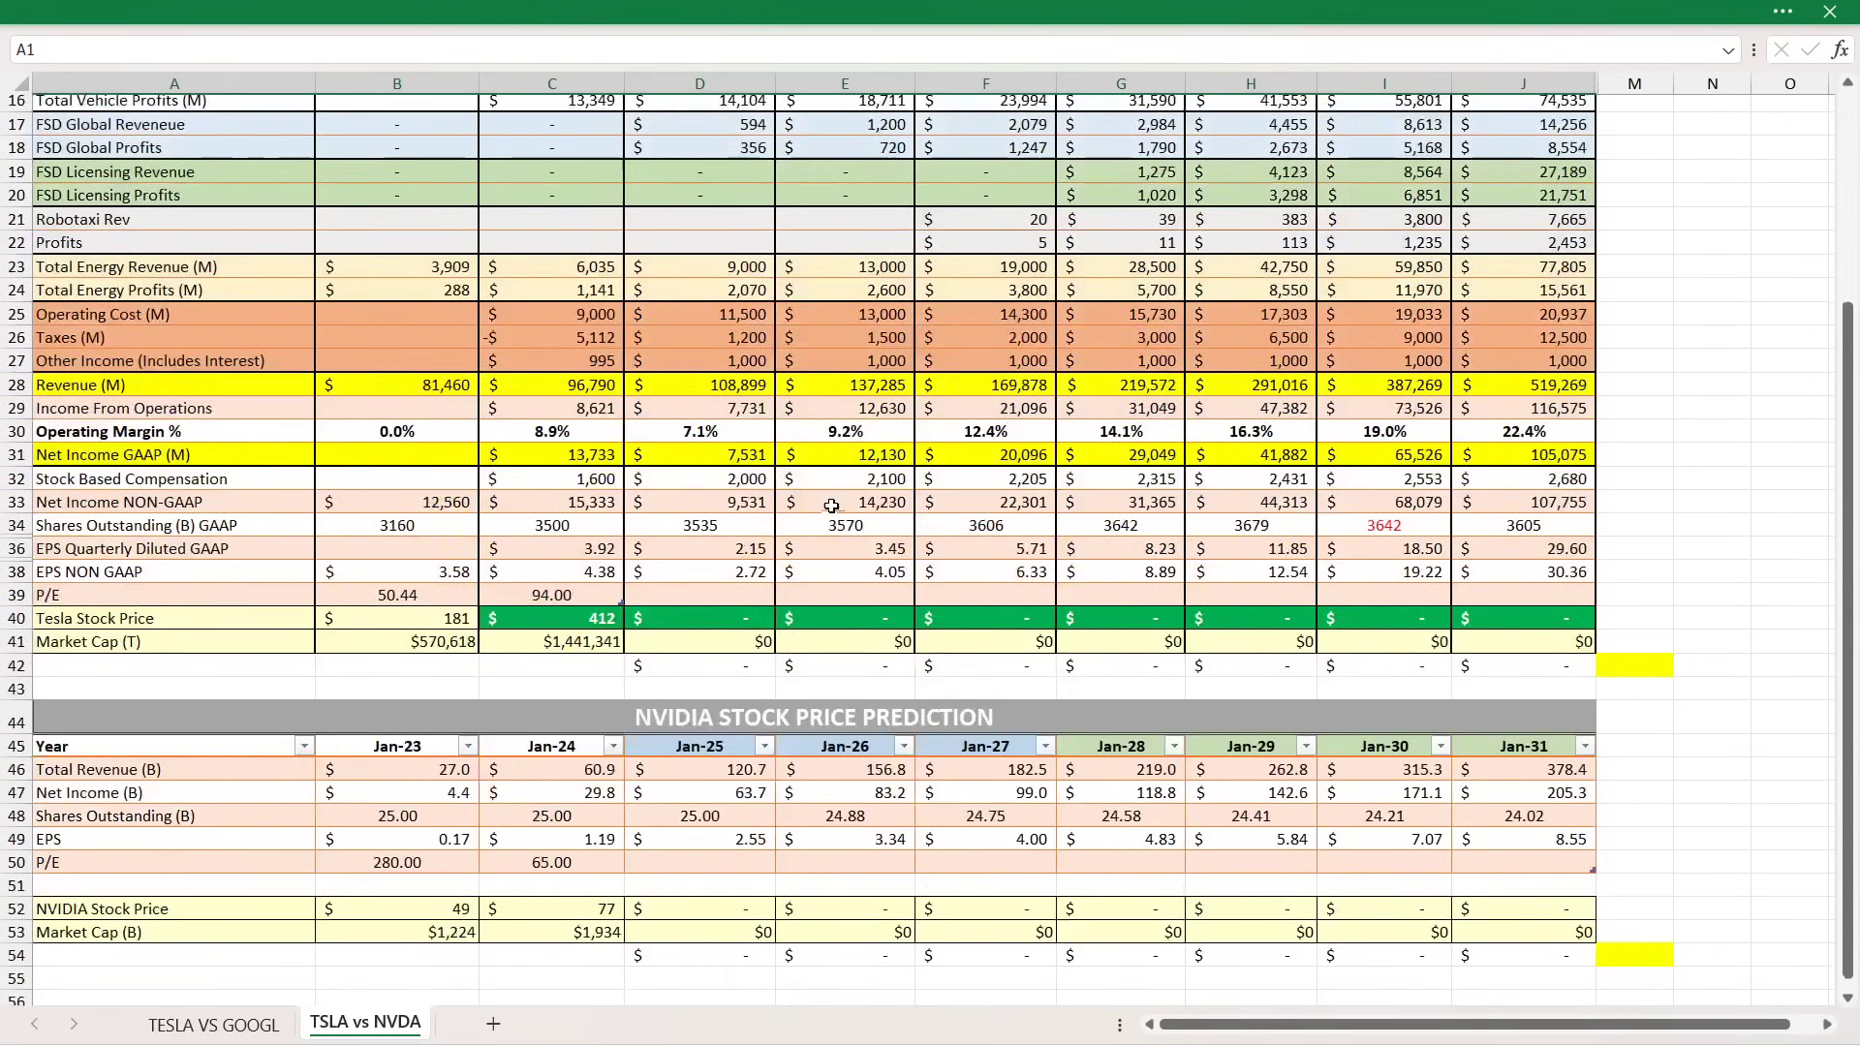
pyautogui.scroll(5, 888, 427)
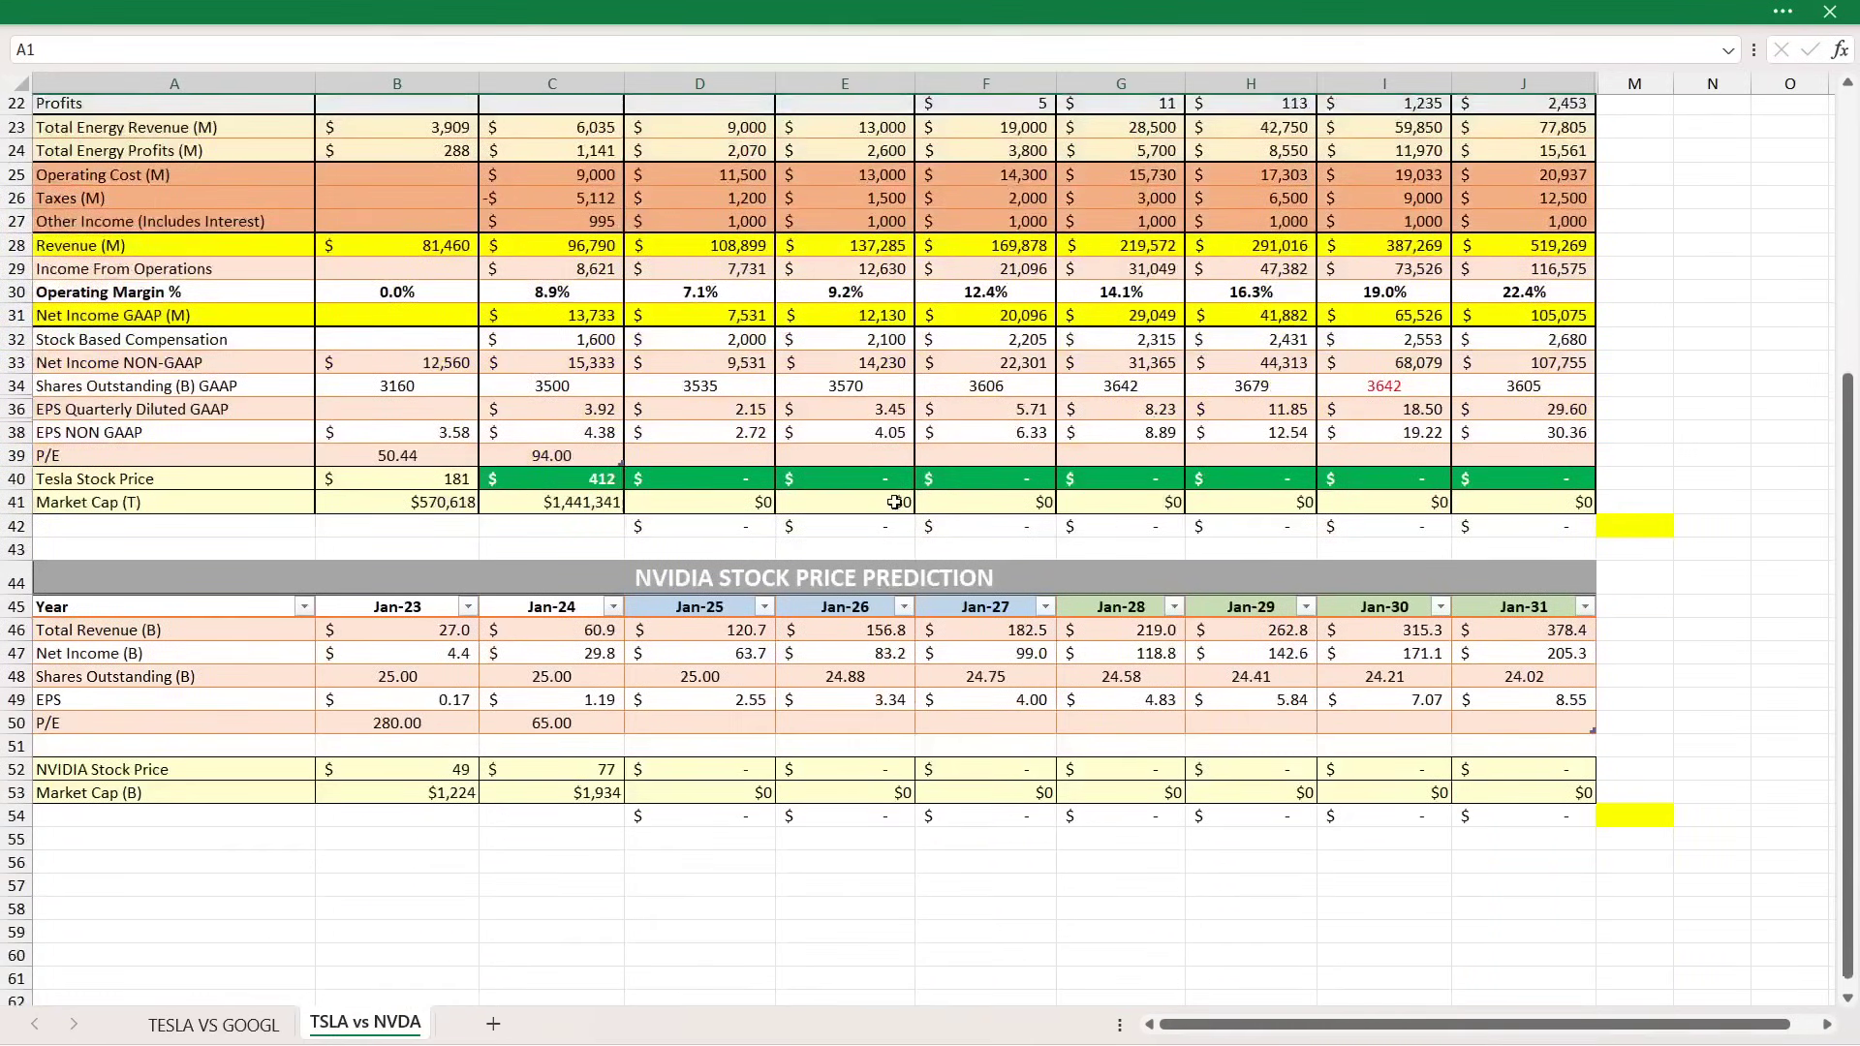
pyautogui.moveTo(658, 609); pyautogui.dragTo(939, 605)
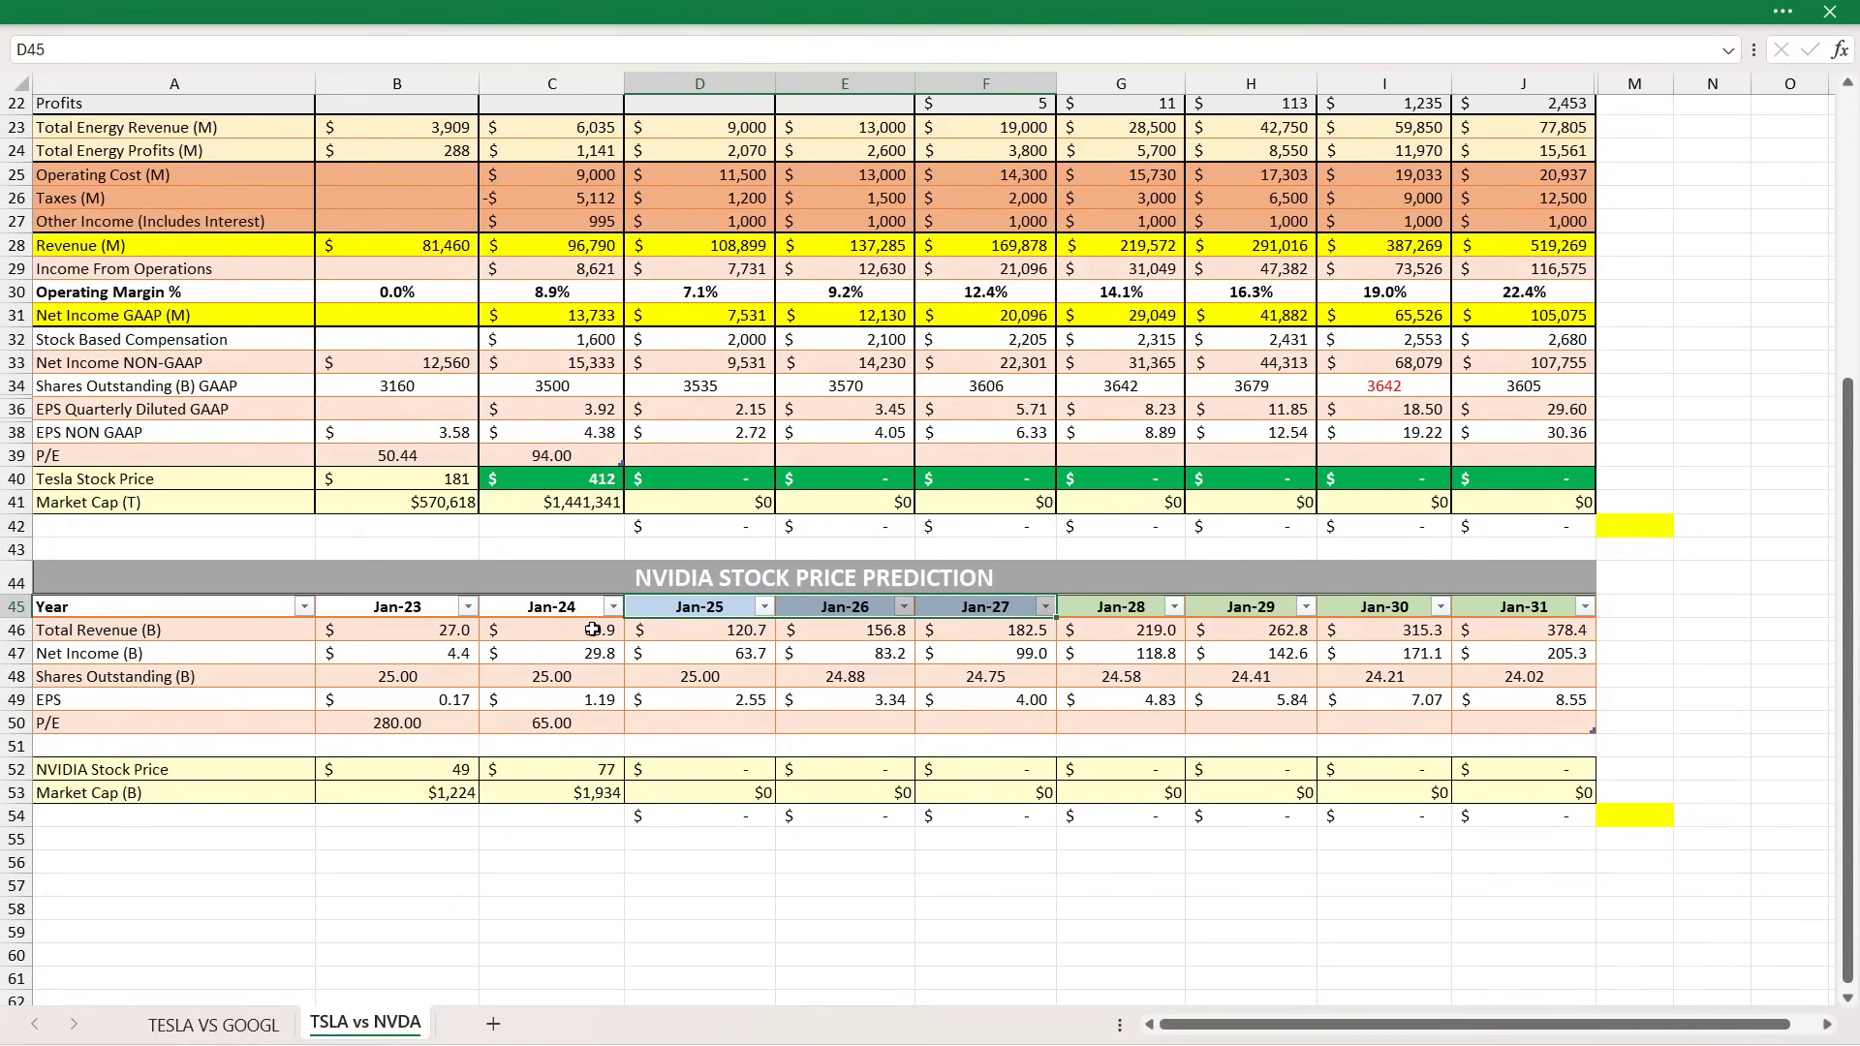
pyautogui.moveTo(592, 629); pyautogui.dragTo(582, 646)
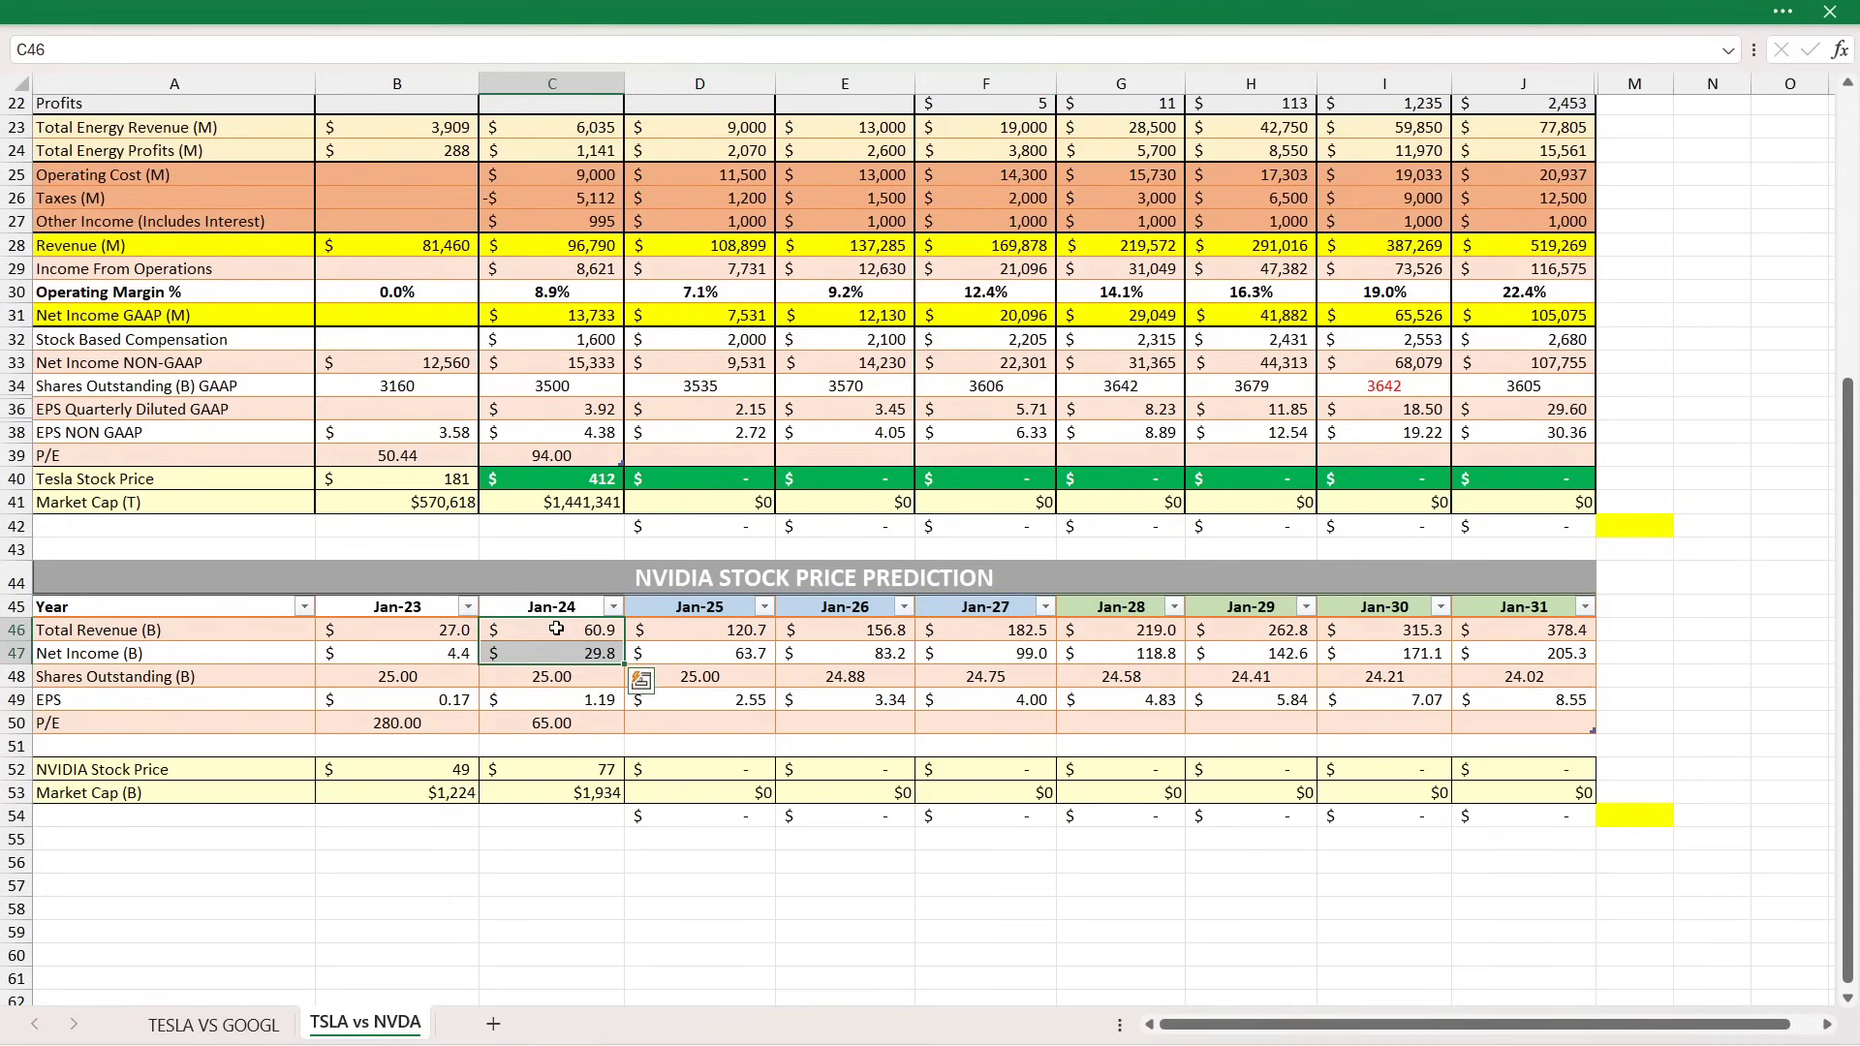
pyautogui.click(1503, 627)
pyautogui.scroll(6, 1529, 647)
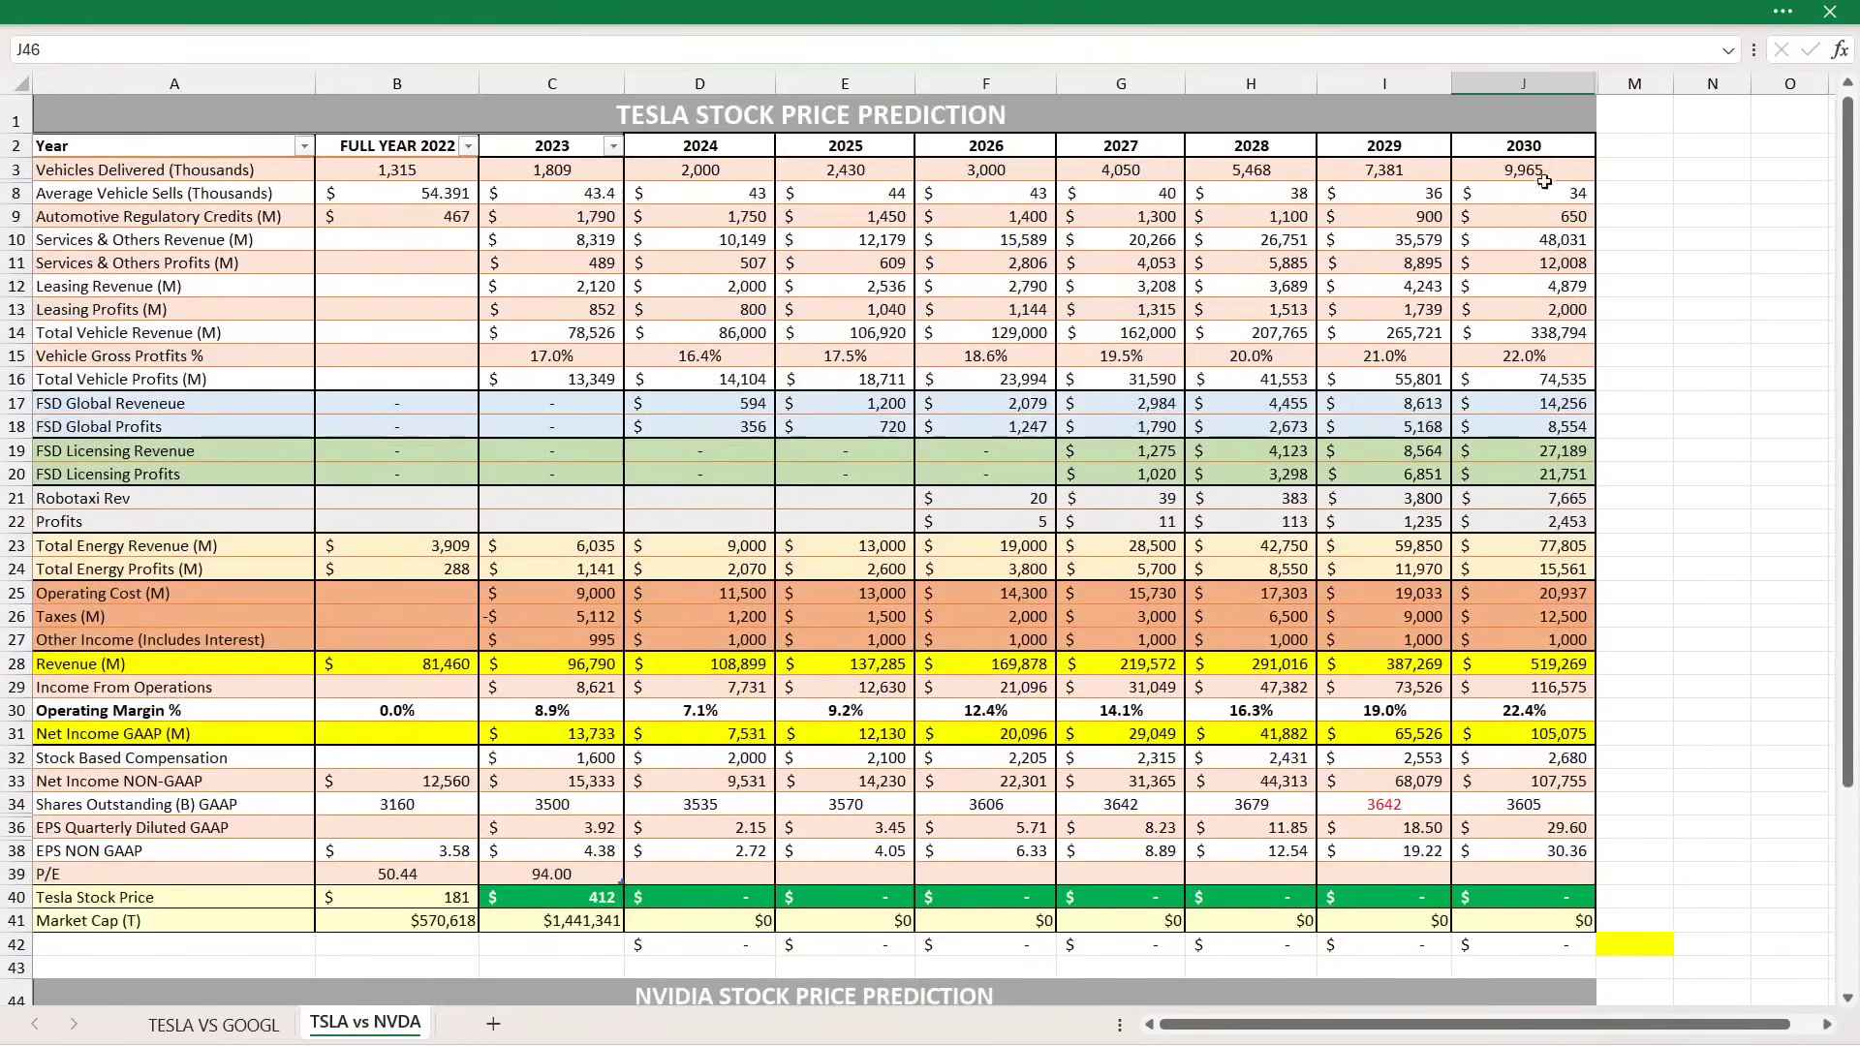
pyautogui.click(1531, 153)
pyautogui.scroll(-5, 1543, 611)
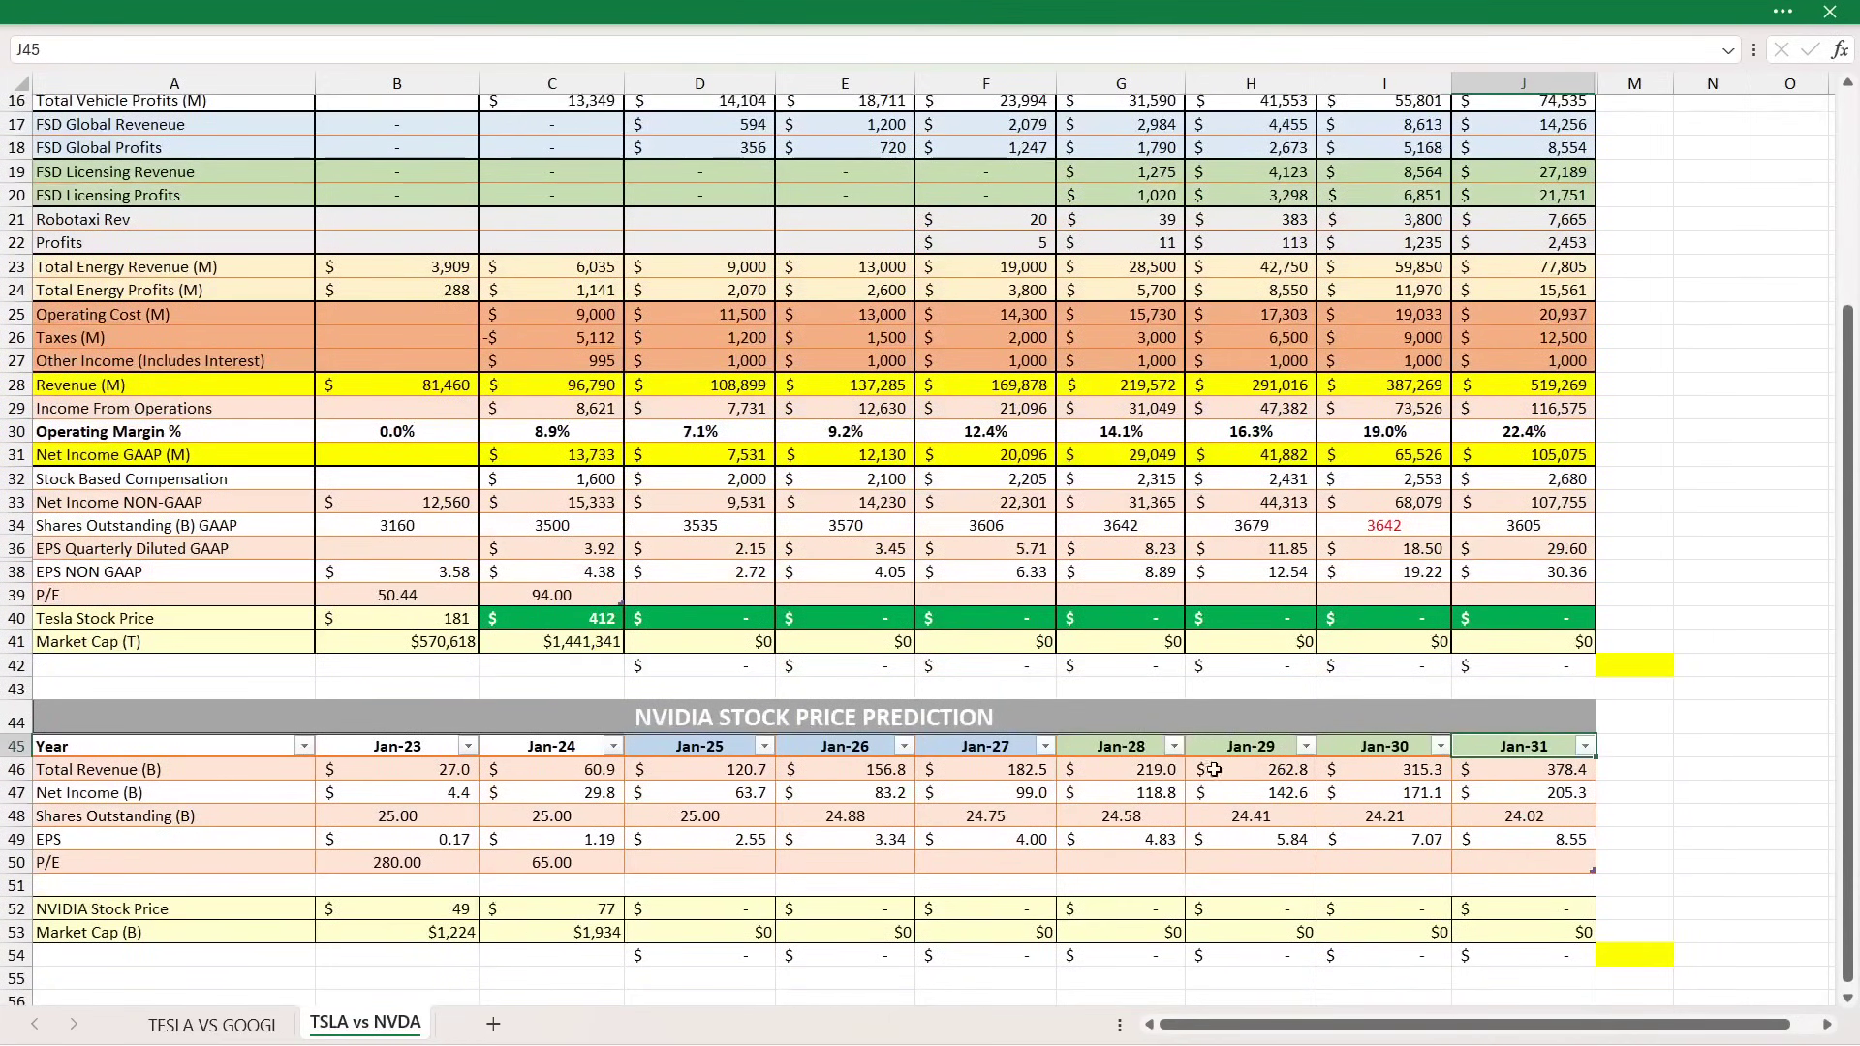
# Highlight the Jan-24 through Jan-31 revenue and net income projections.
pyautogui.click(658, 742)
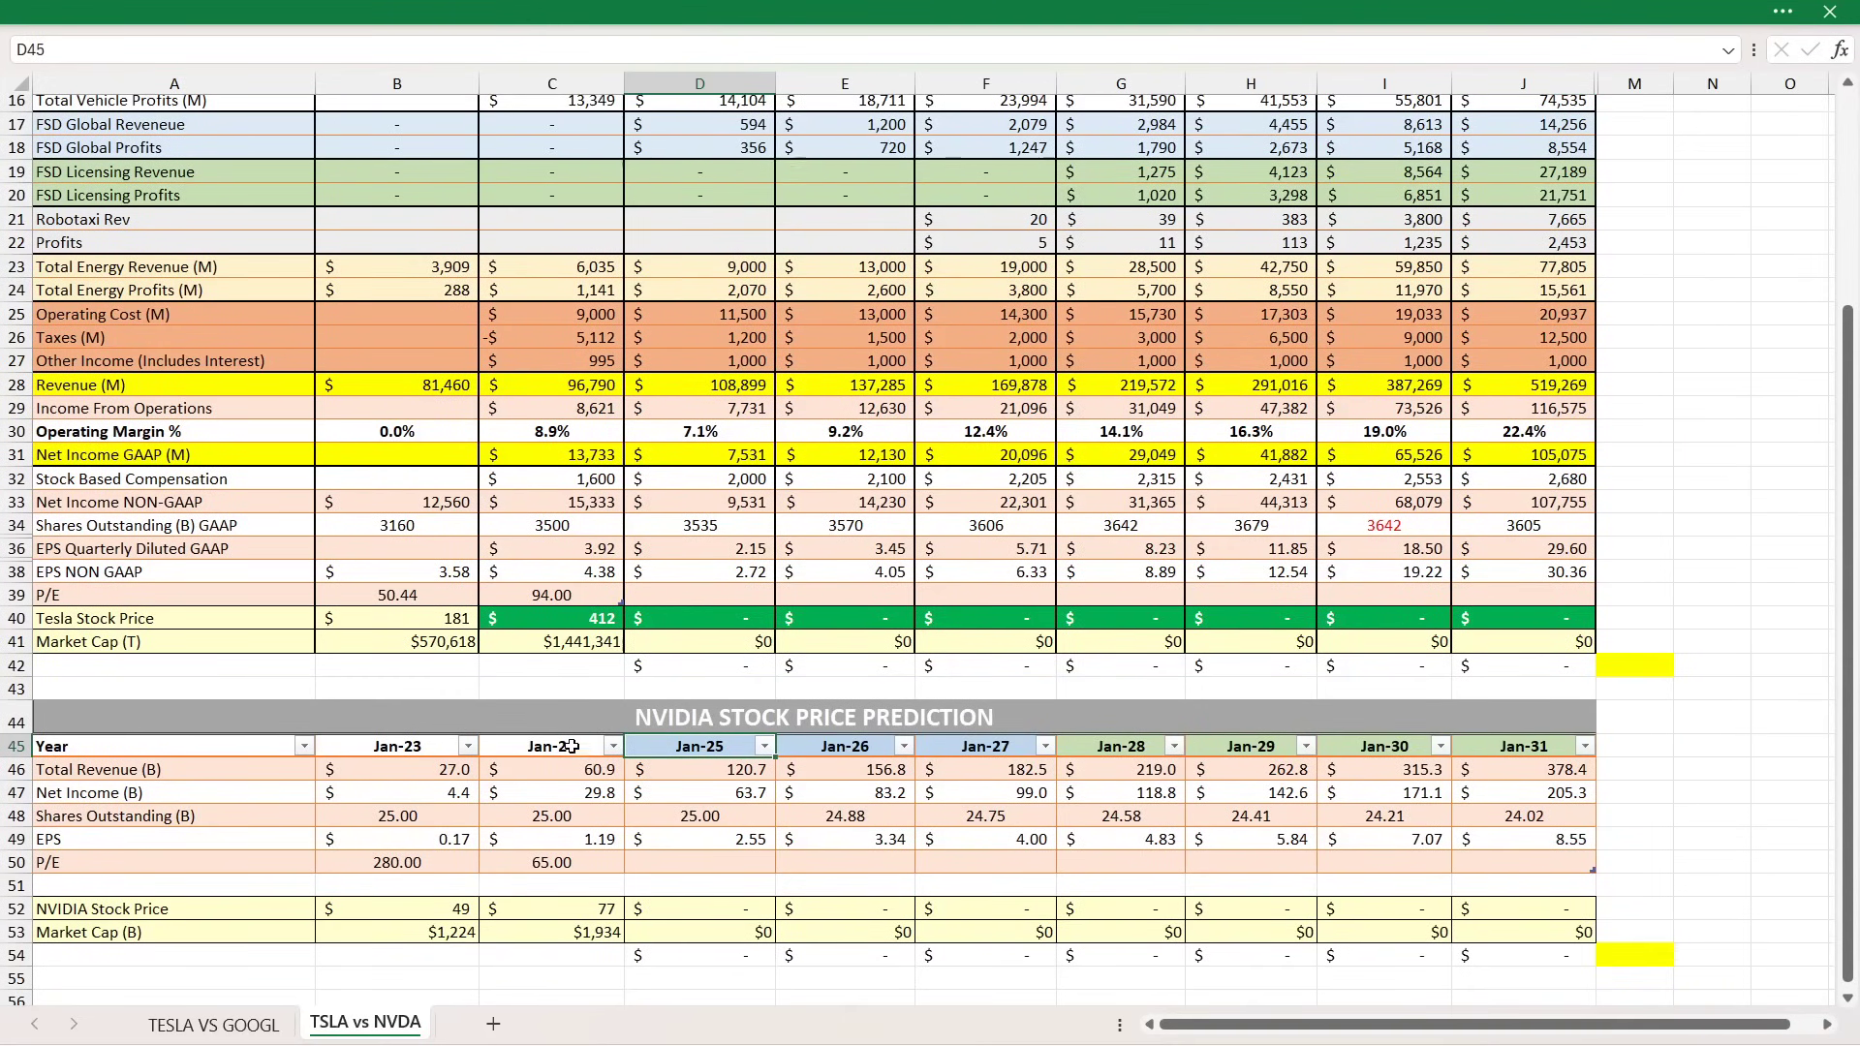
pyautogui.moveTo(572, 746); pyautogui.dragTo(571, 781)
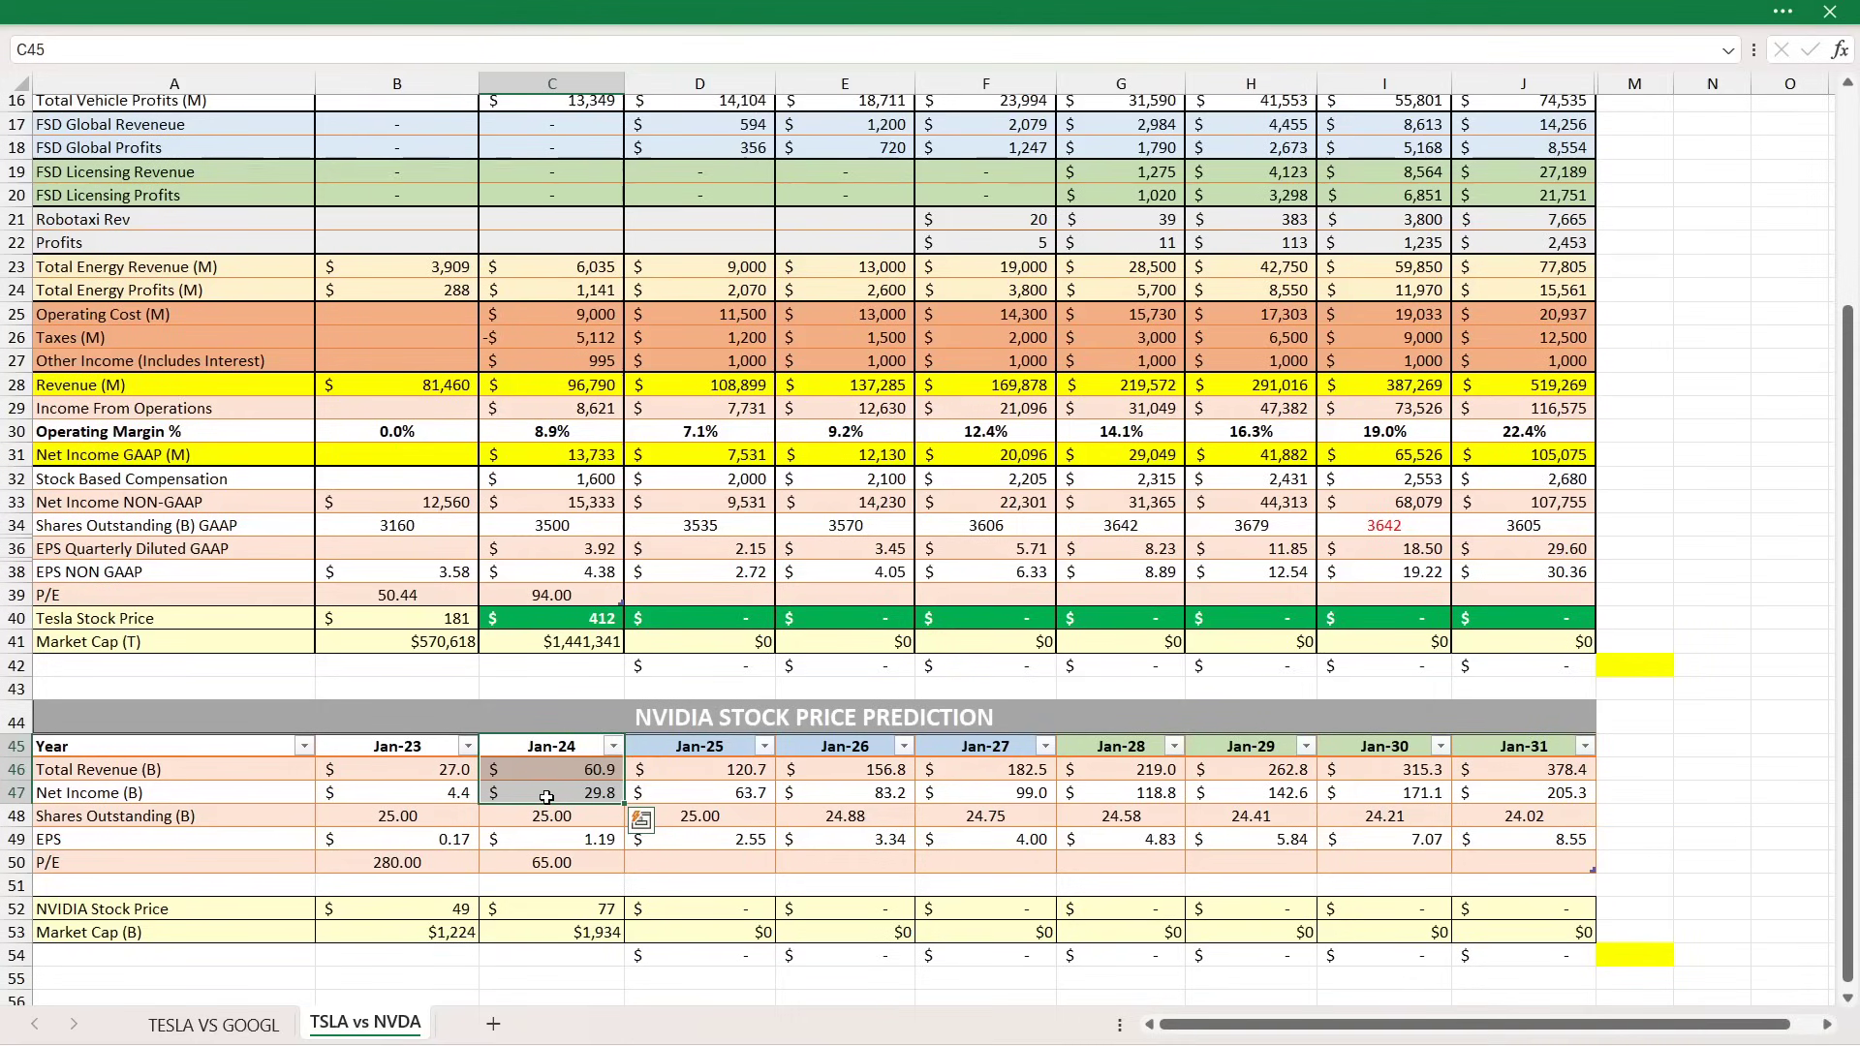
pyautogui.click(666, 744)
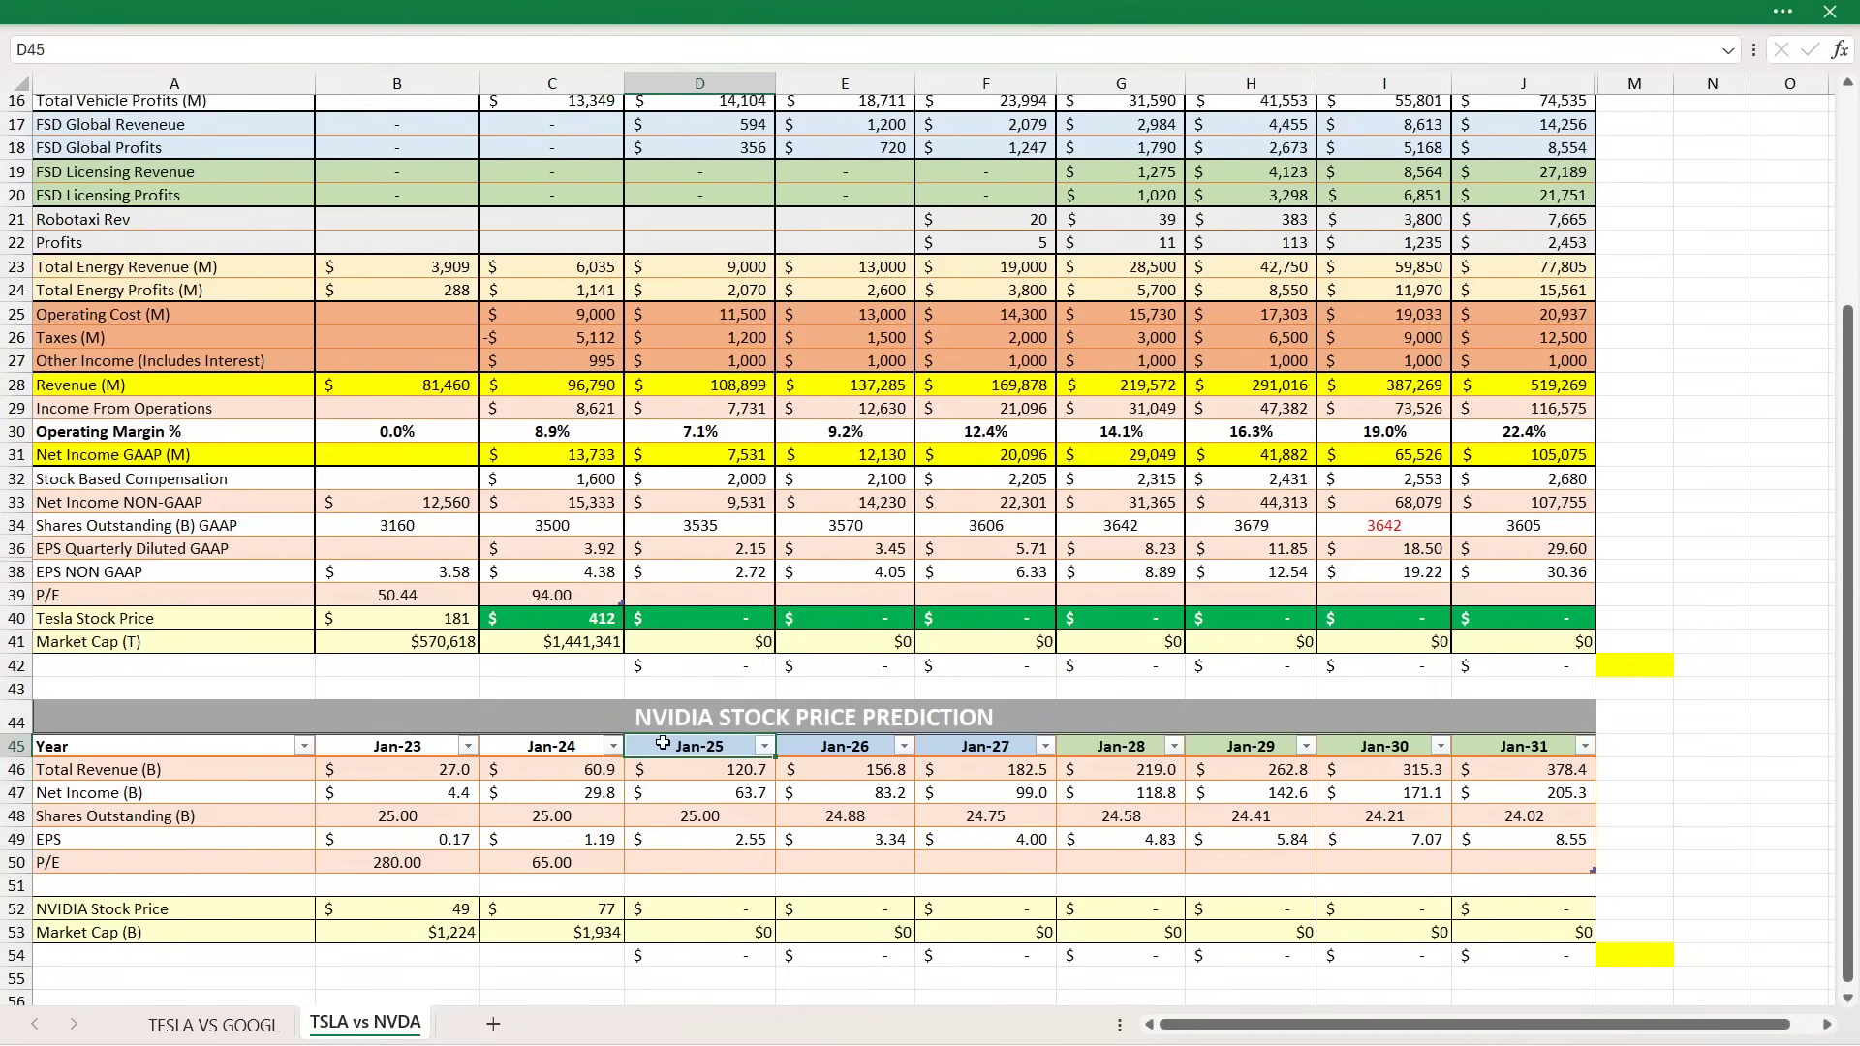
pyautogui.moveTo(665, 766); pyautogui.dragTo(708, 794)
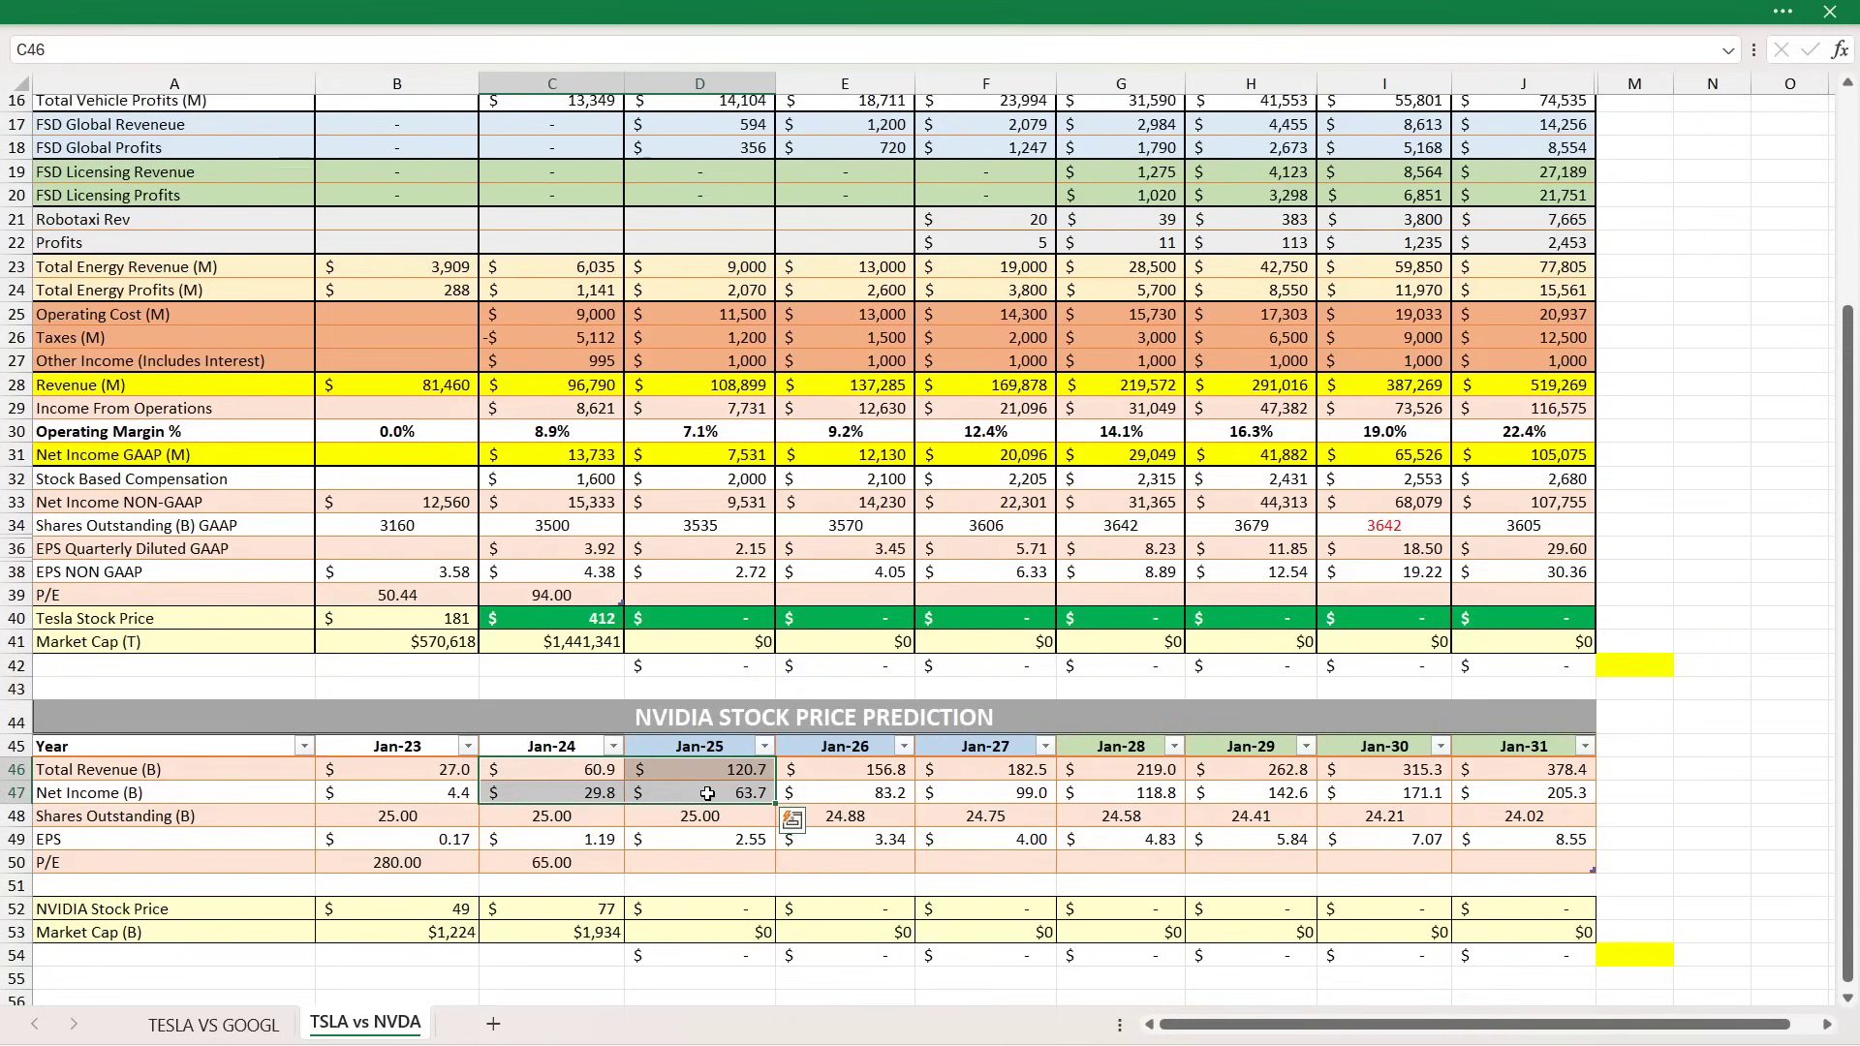
pyautogui.moveTo(841, 770); pyautogui.dragTo(1000, 794)
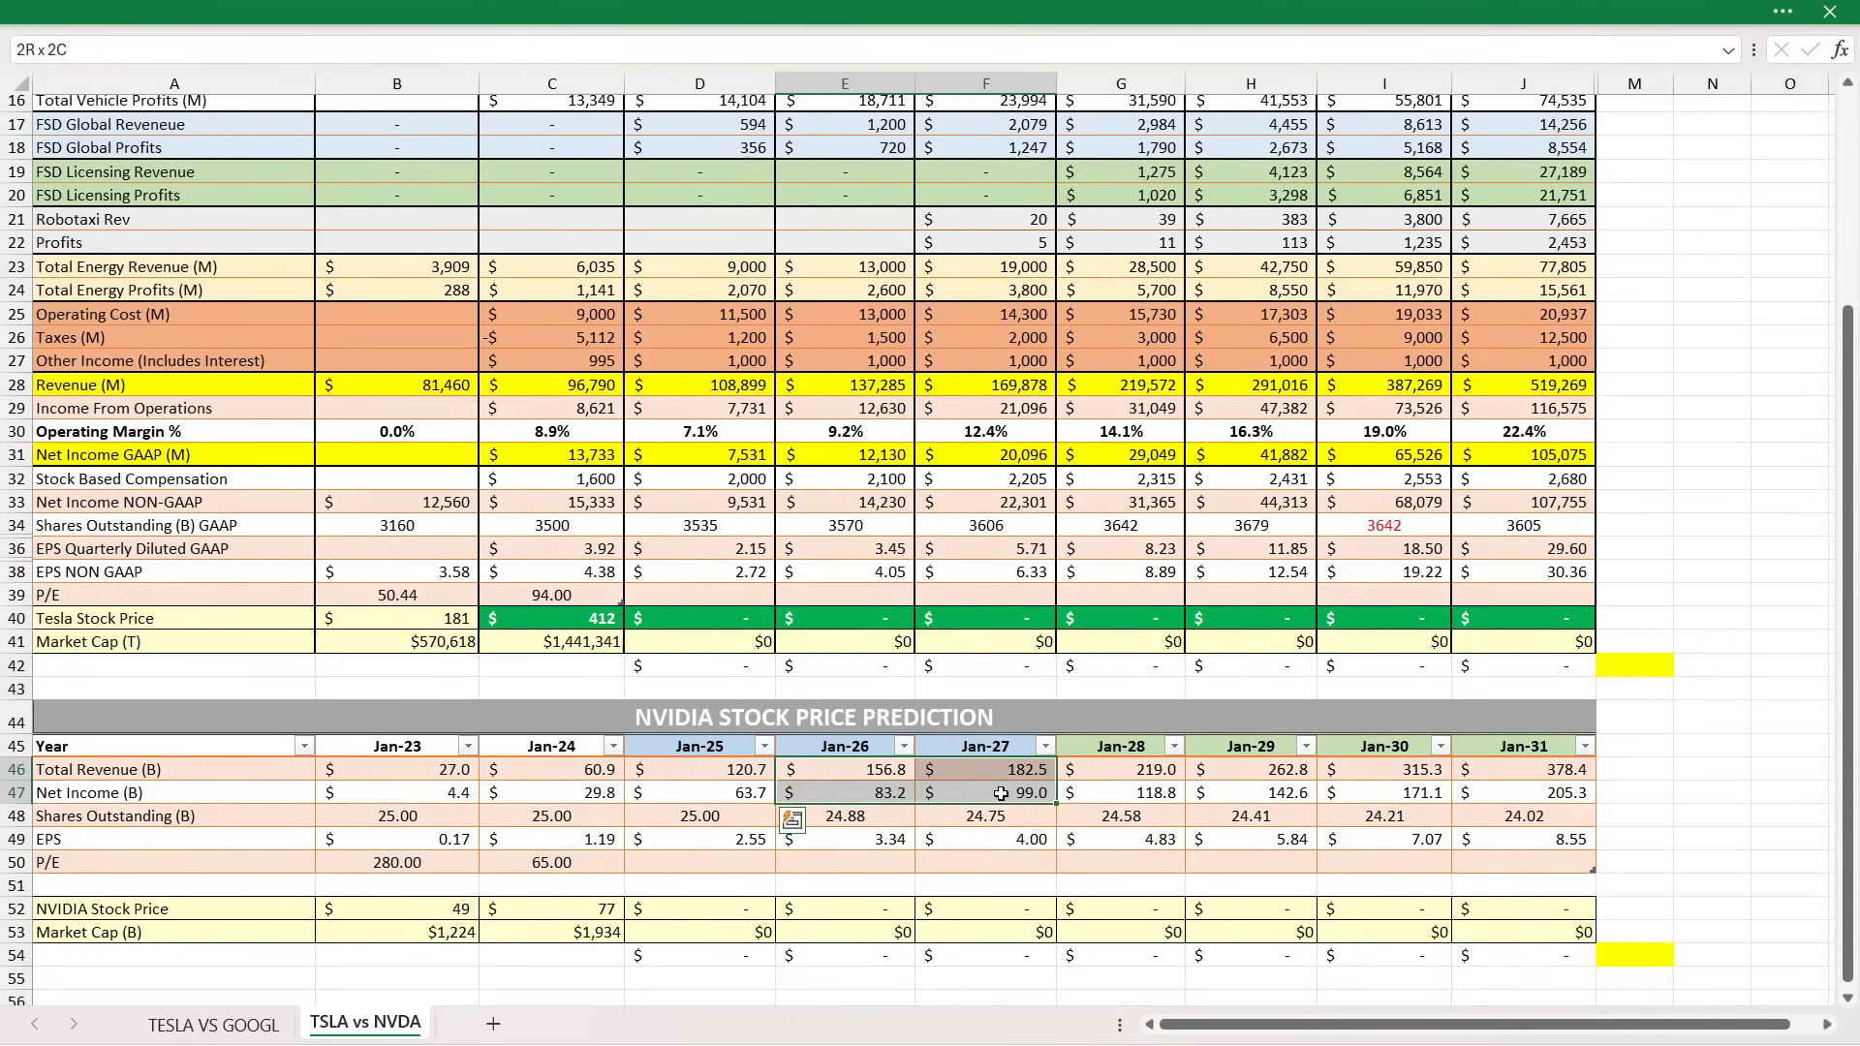
pyautogui.click(1092, 774)
pyautogui.moveTo(1086, 747); pyautogui.dragTo(1485, 796)
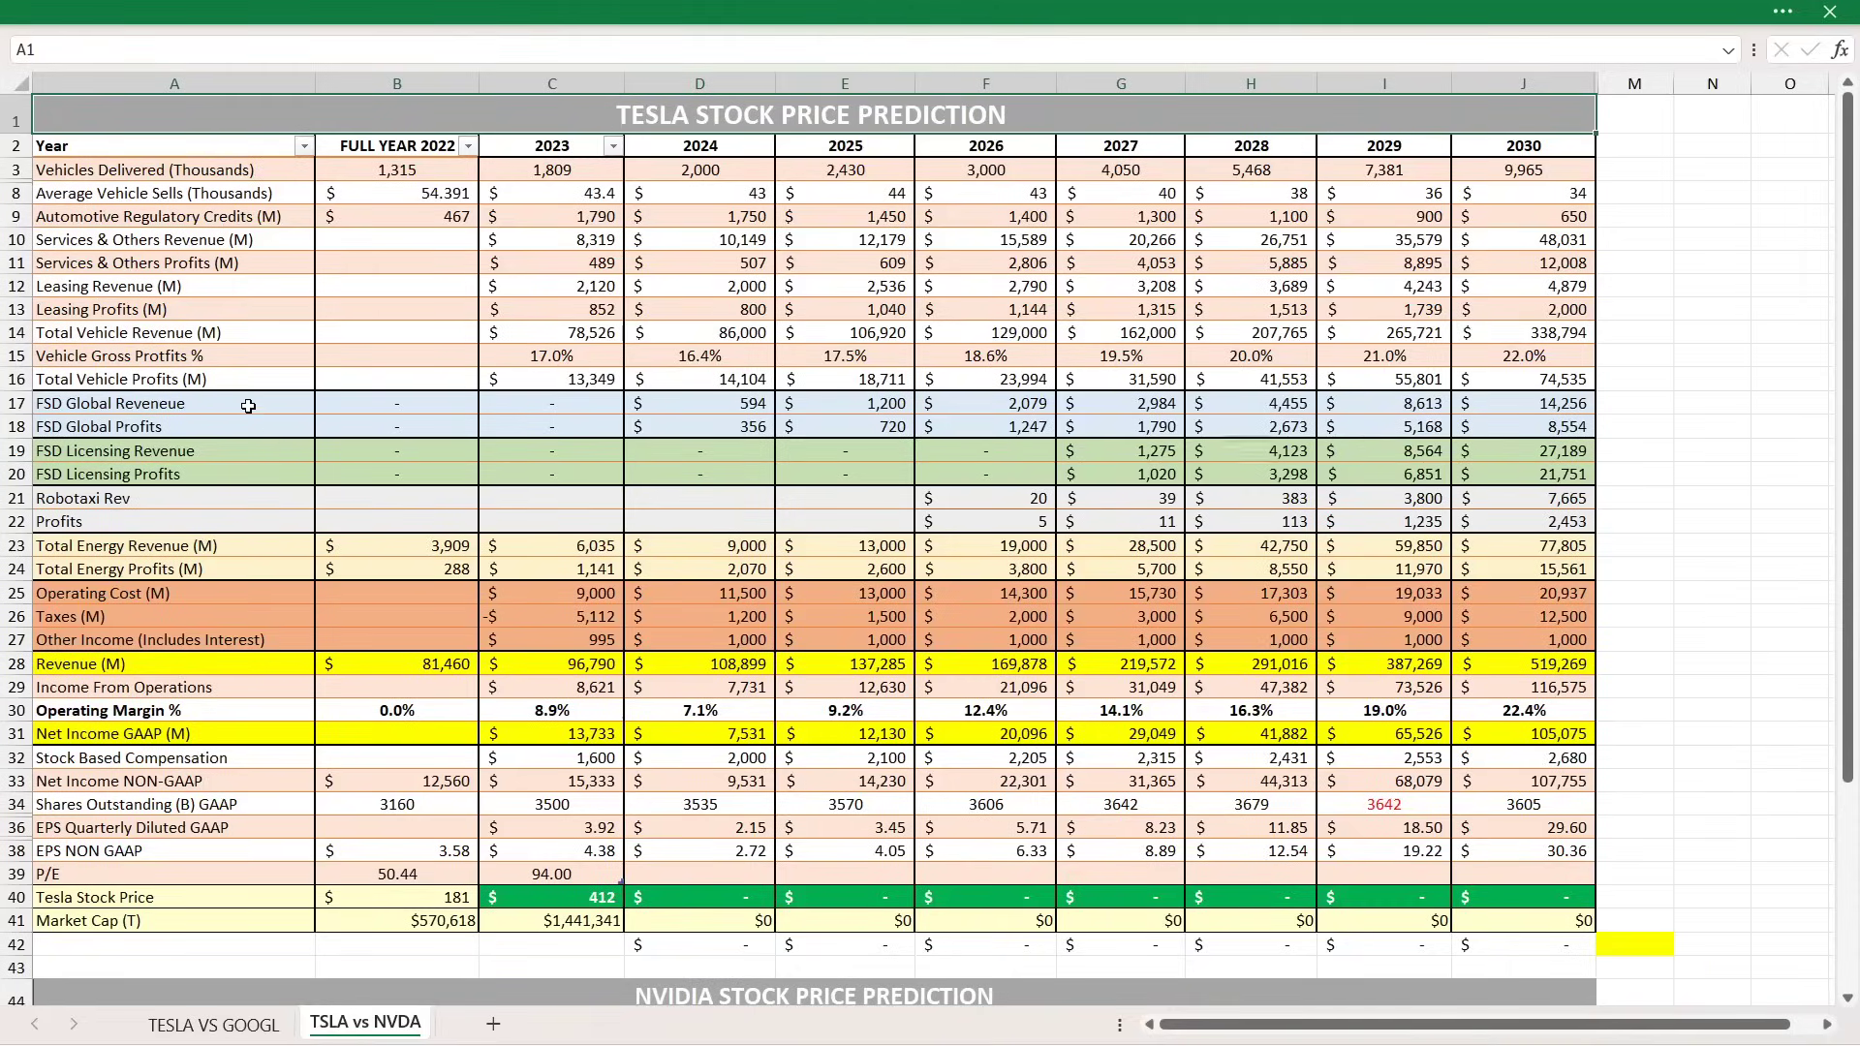
# Review the FSD Global, FSD Licensing, Robotaxi and energy revenue and profit rows.
pyautogui.moveTo(248, 406); pyautogui.dragTo(1504, 429)
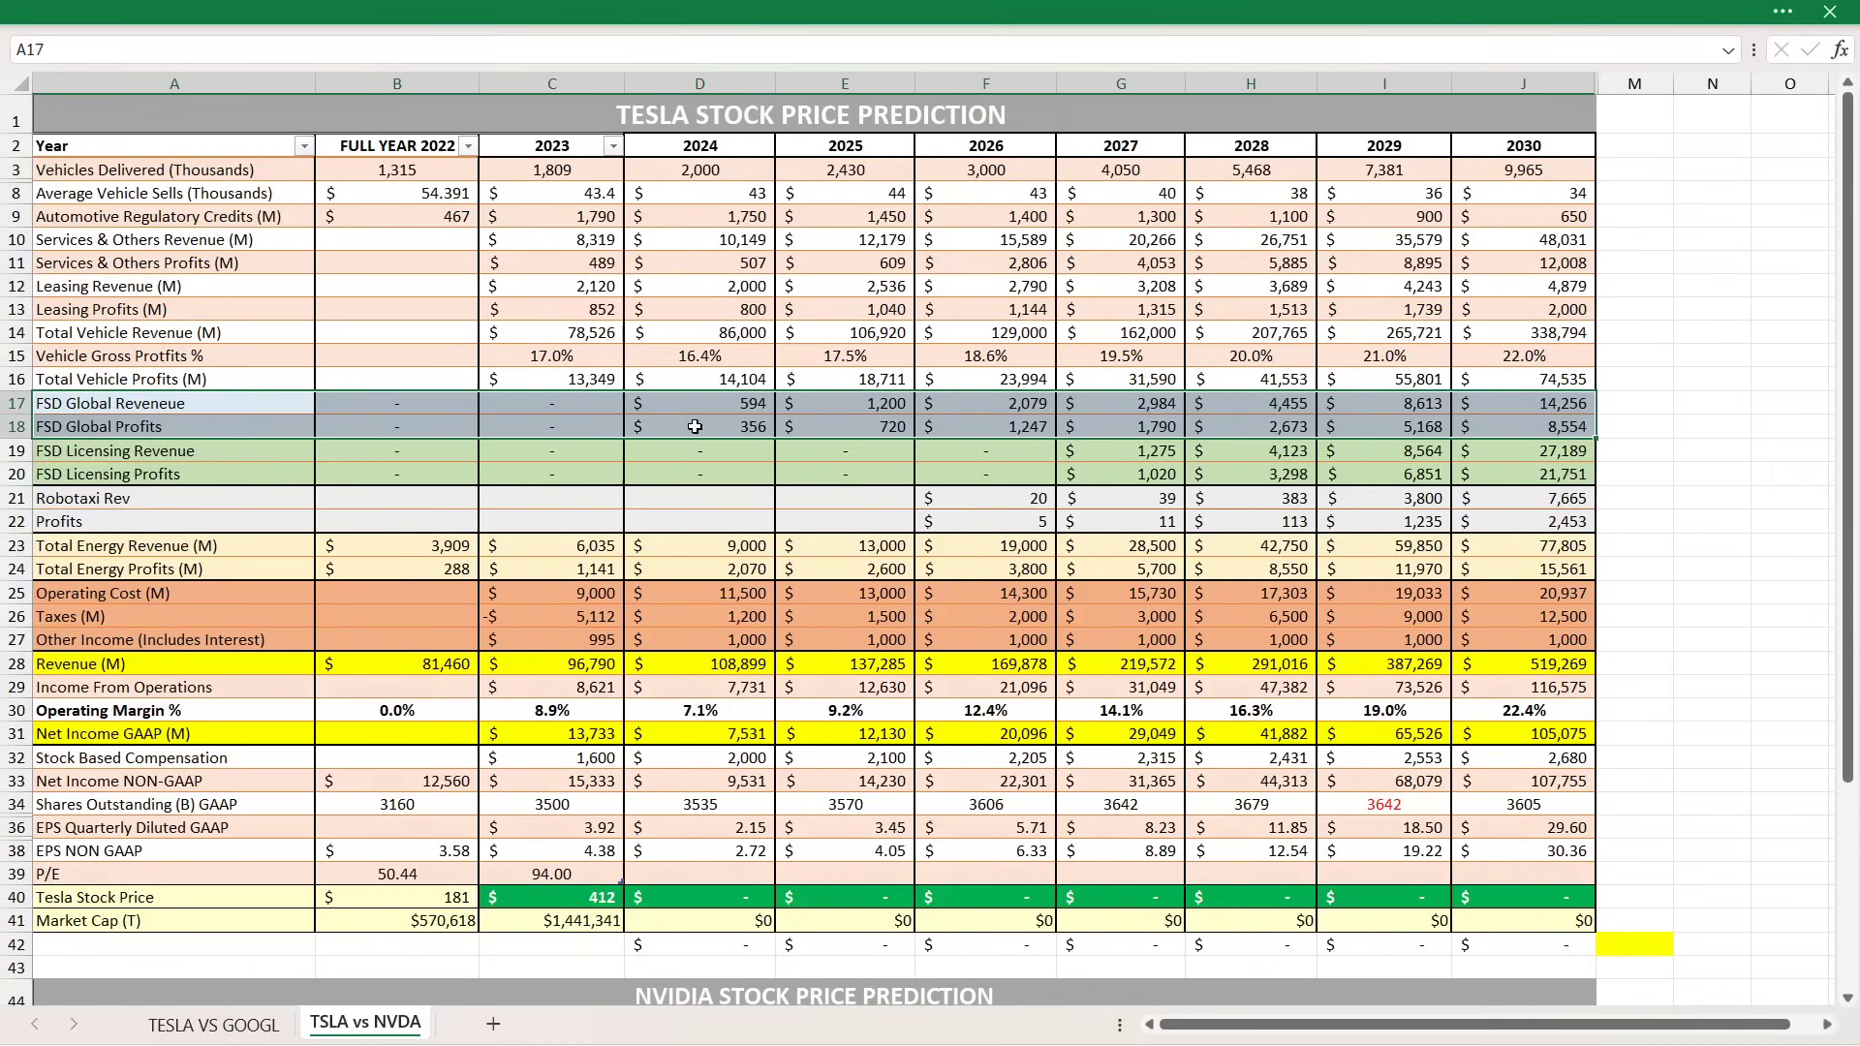
pyautogui.moveTo(693, 411); pyautogui.dragTo(699, 424)
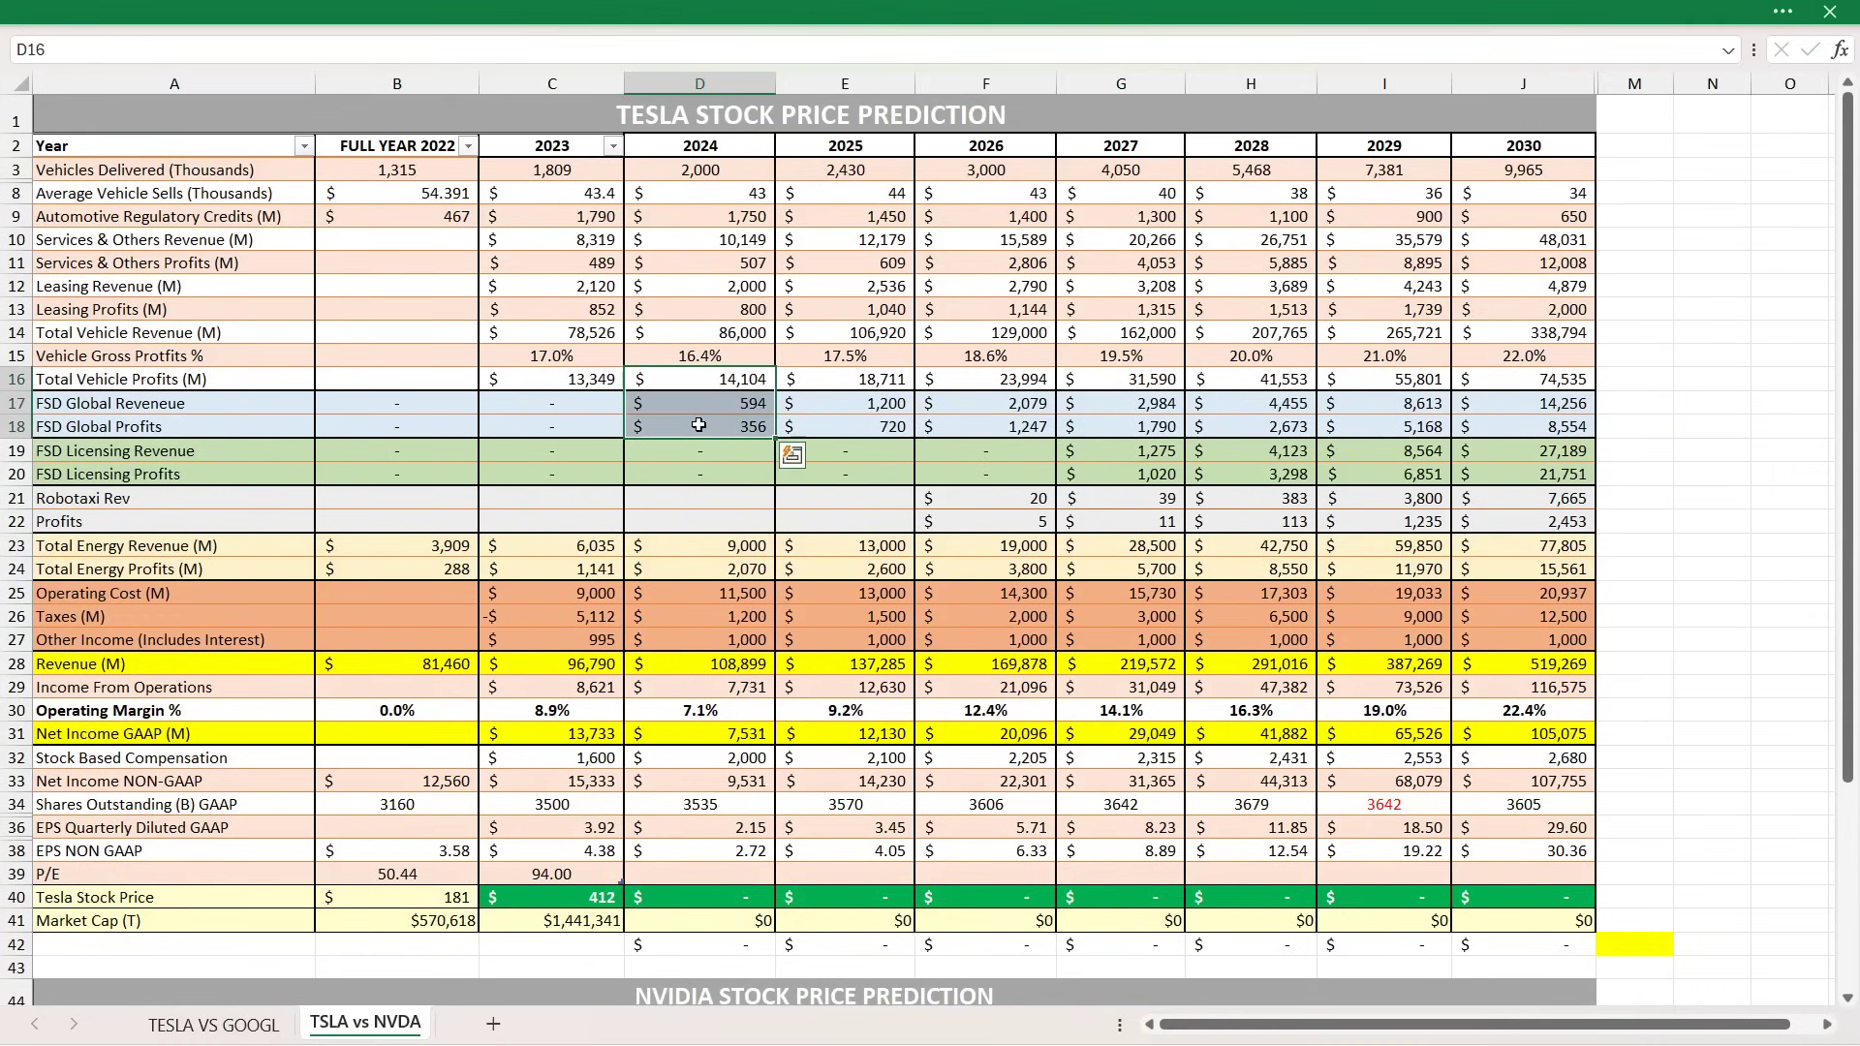
pyautogui.click(699, 425)
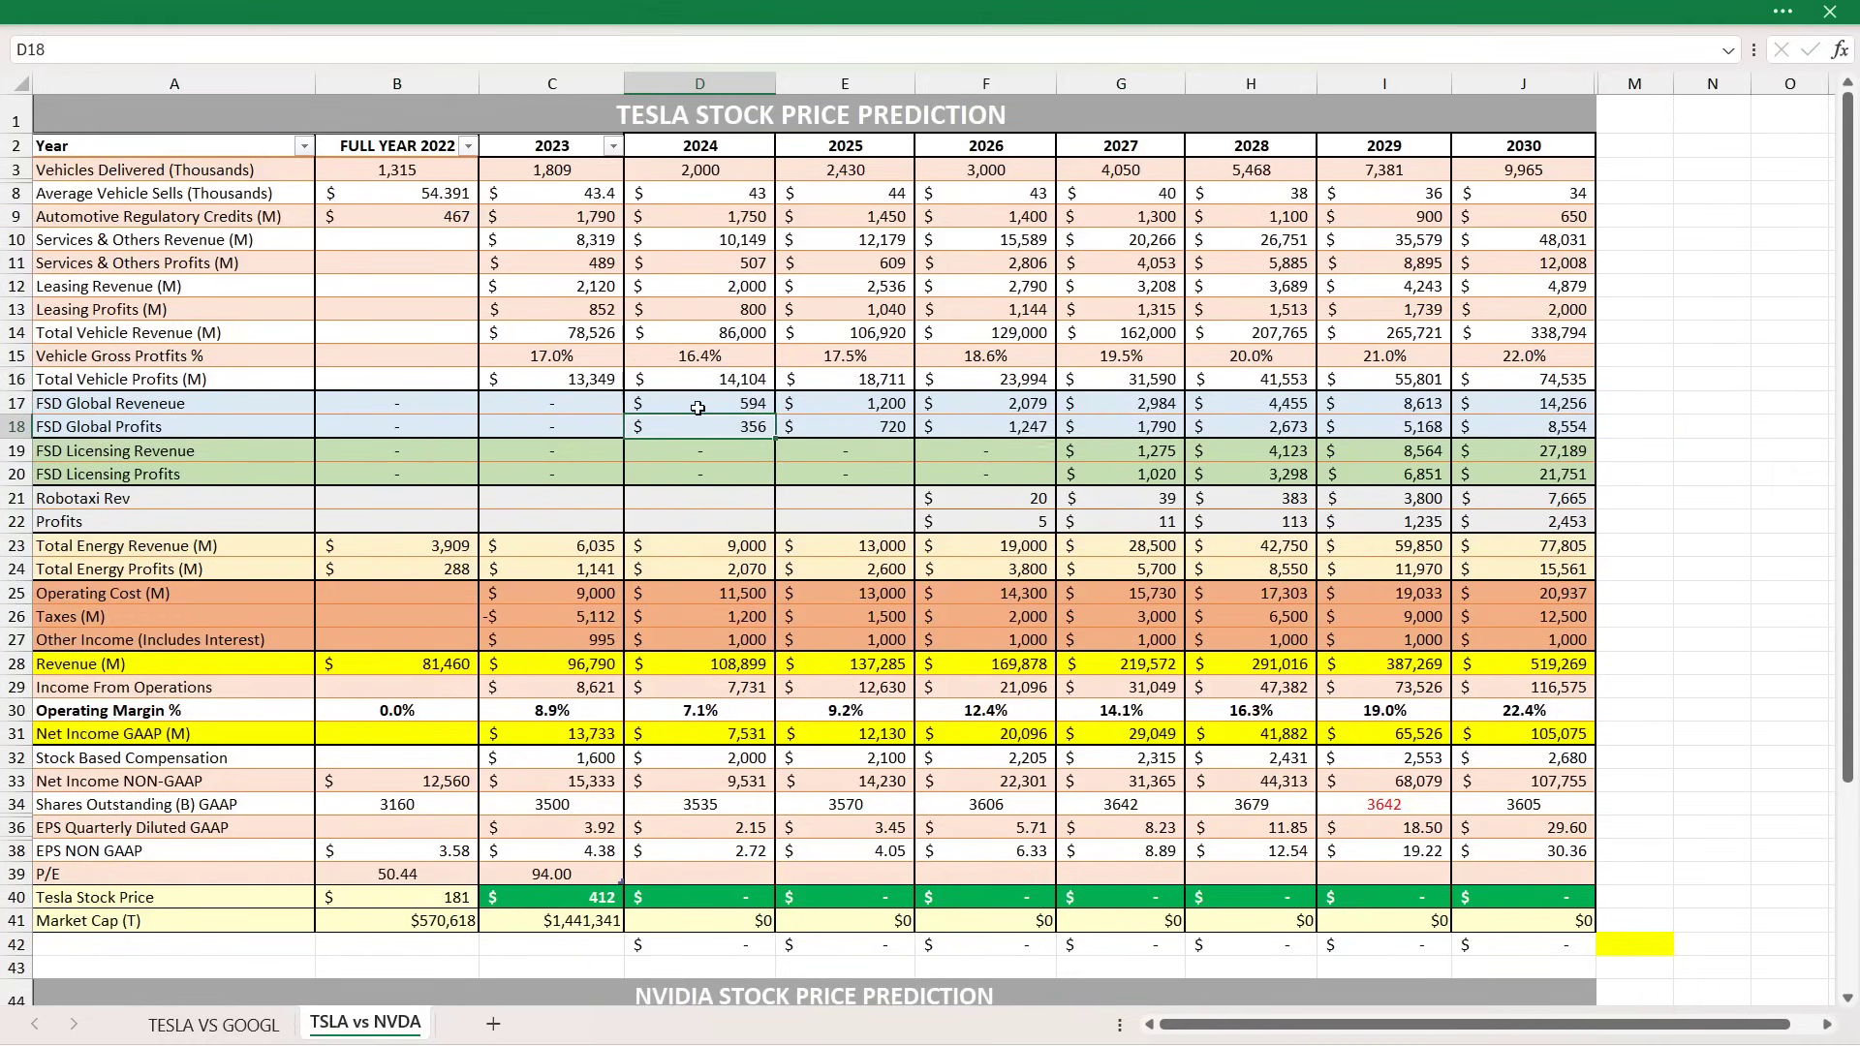
pyautogui.moveTo(698, 401); pyautogui.dragTo(1490, 424)
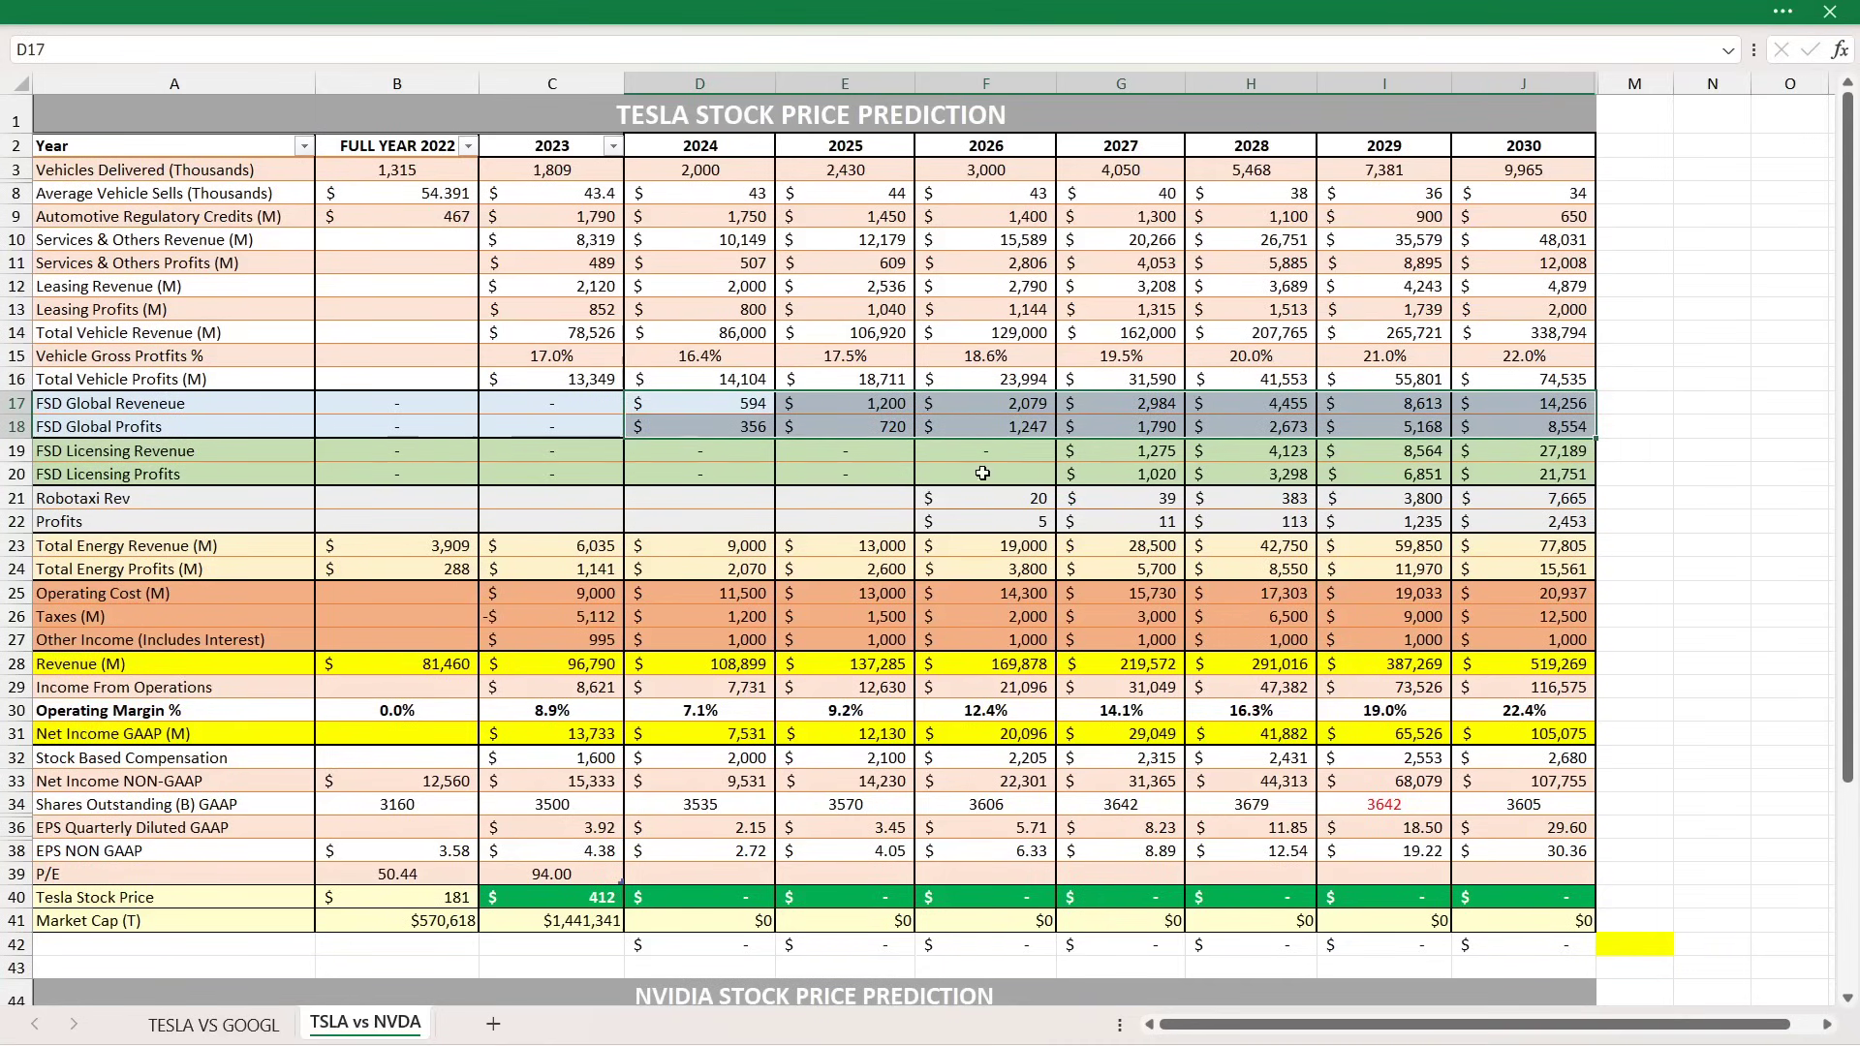
pyautogui.moveTo(1124, 451); pyautogui.dragTo(1491, 473)
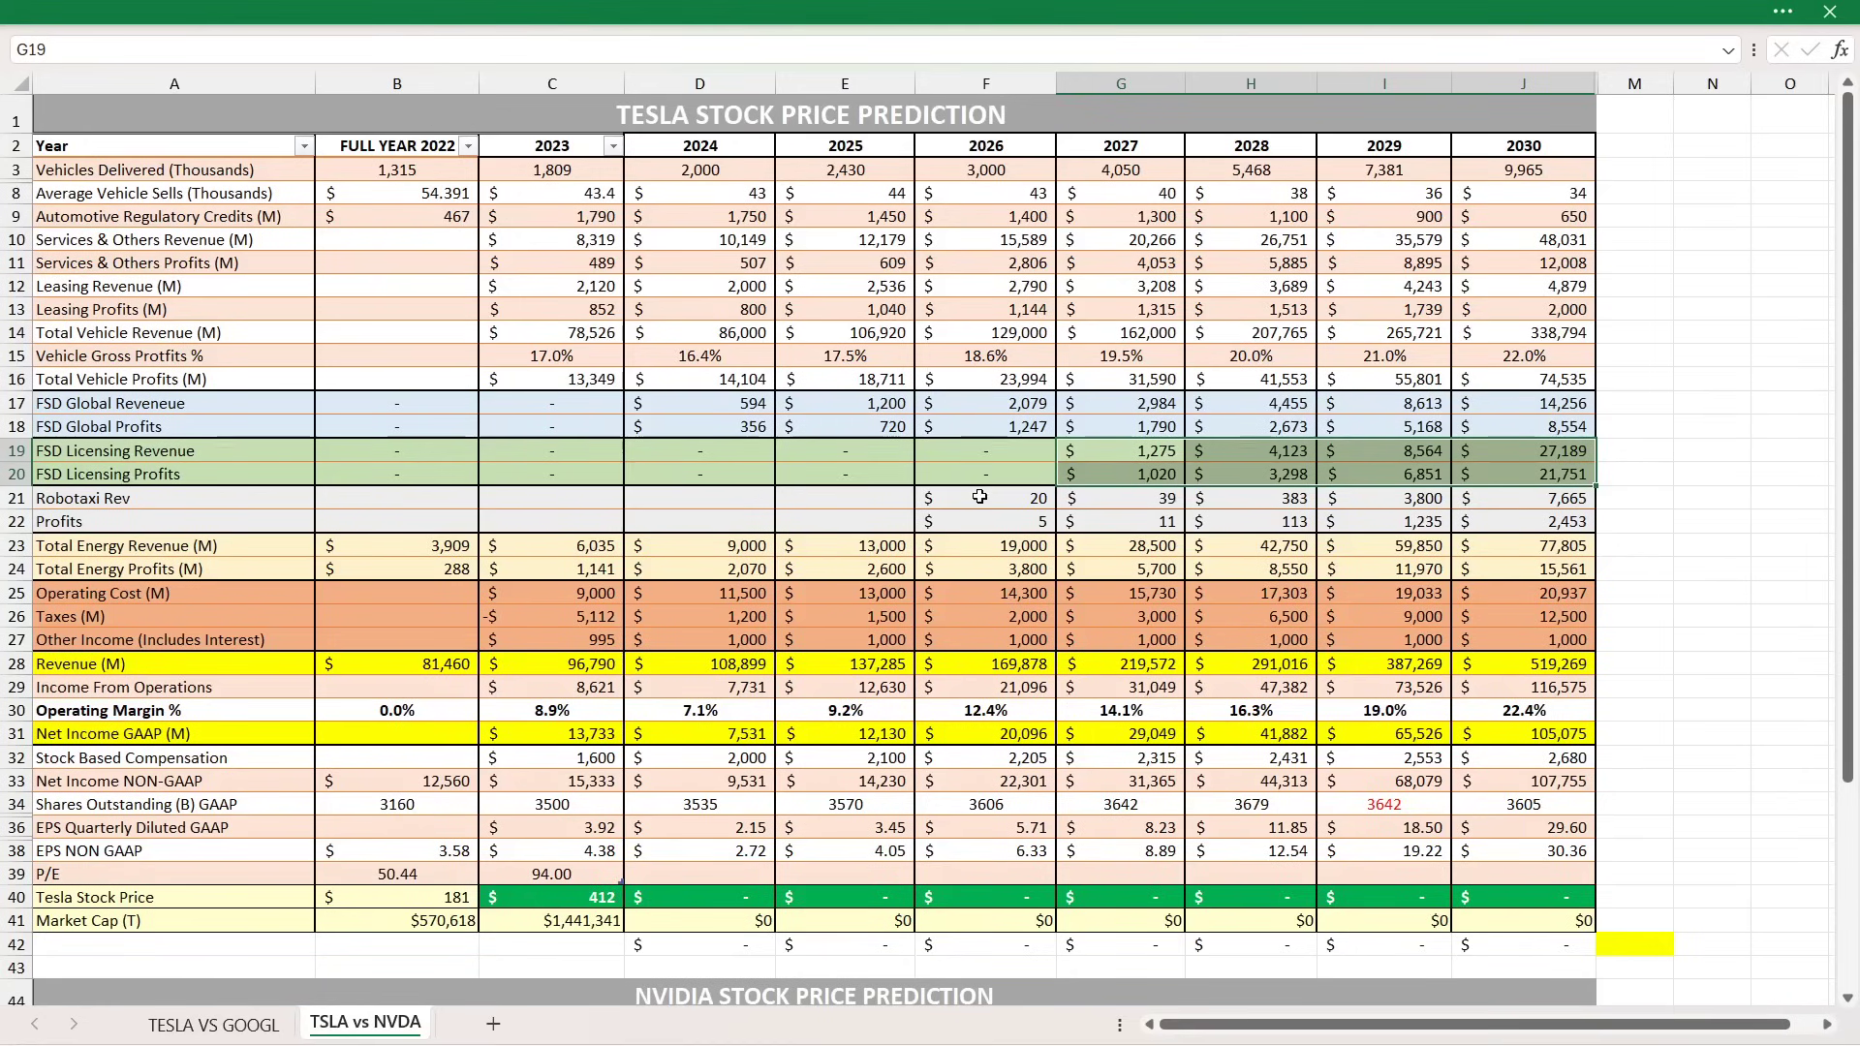
pyautogui.moveTo(980, 497); pyautogui.dragTo(1514, 519)
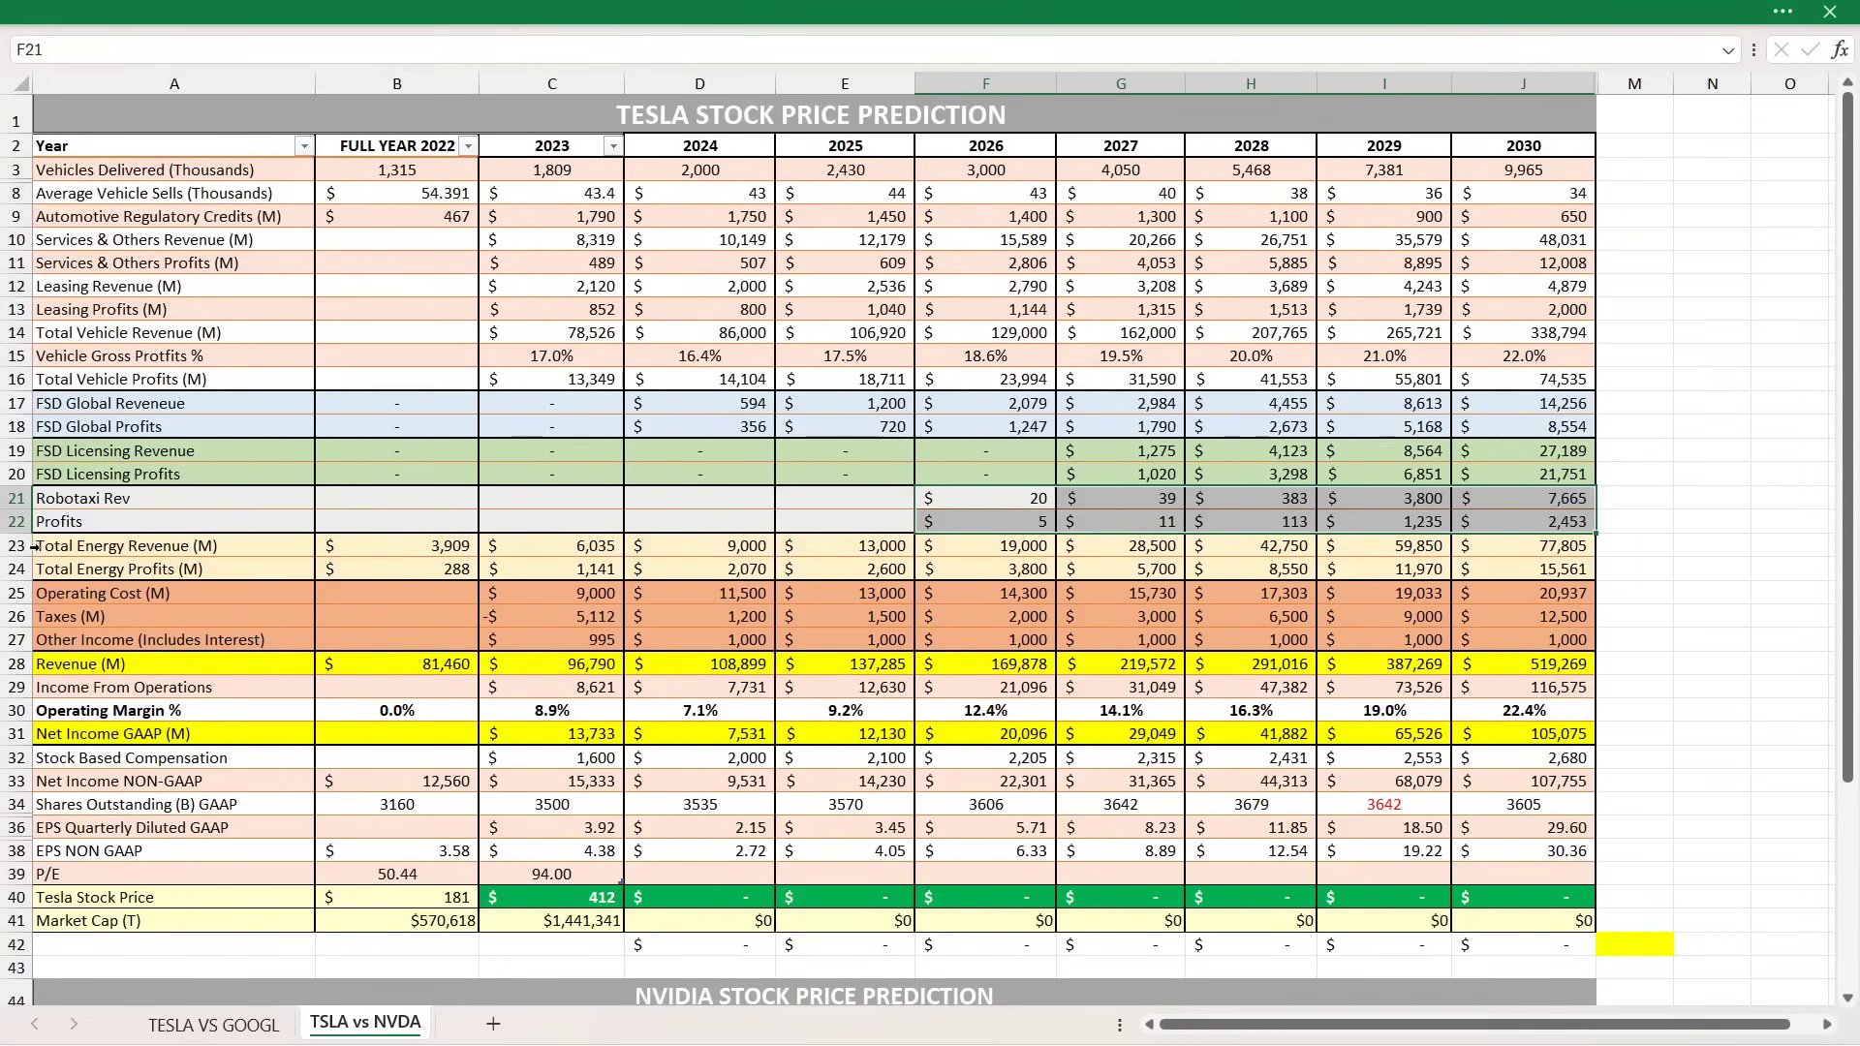
pyautogui.moveTo(58, 548); pyautogui.dragTo(830, 564)
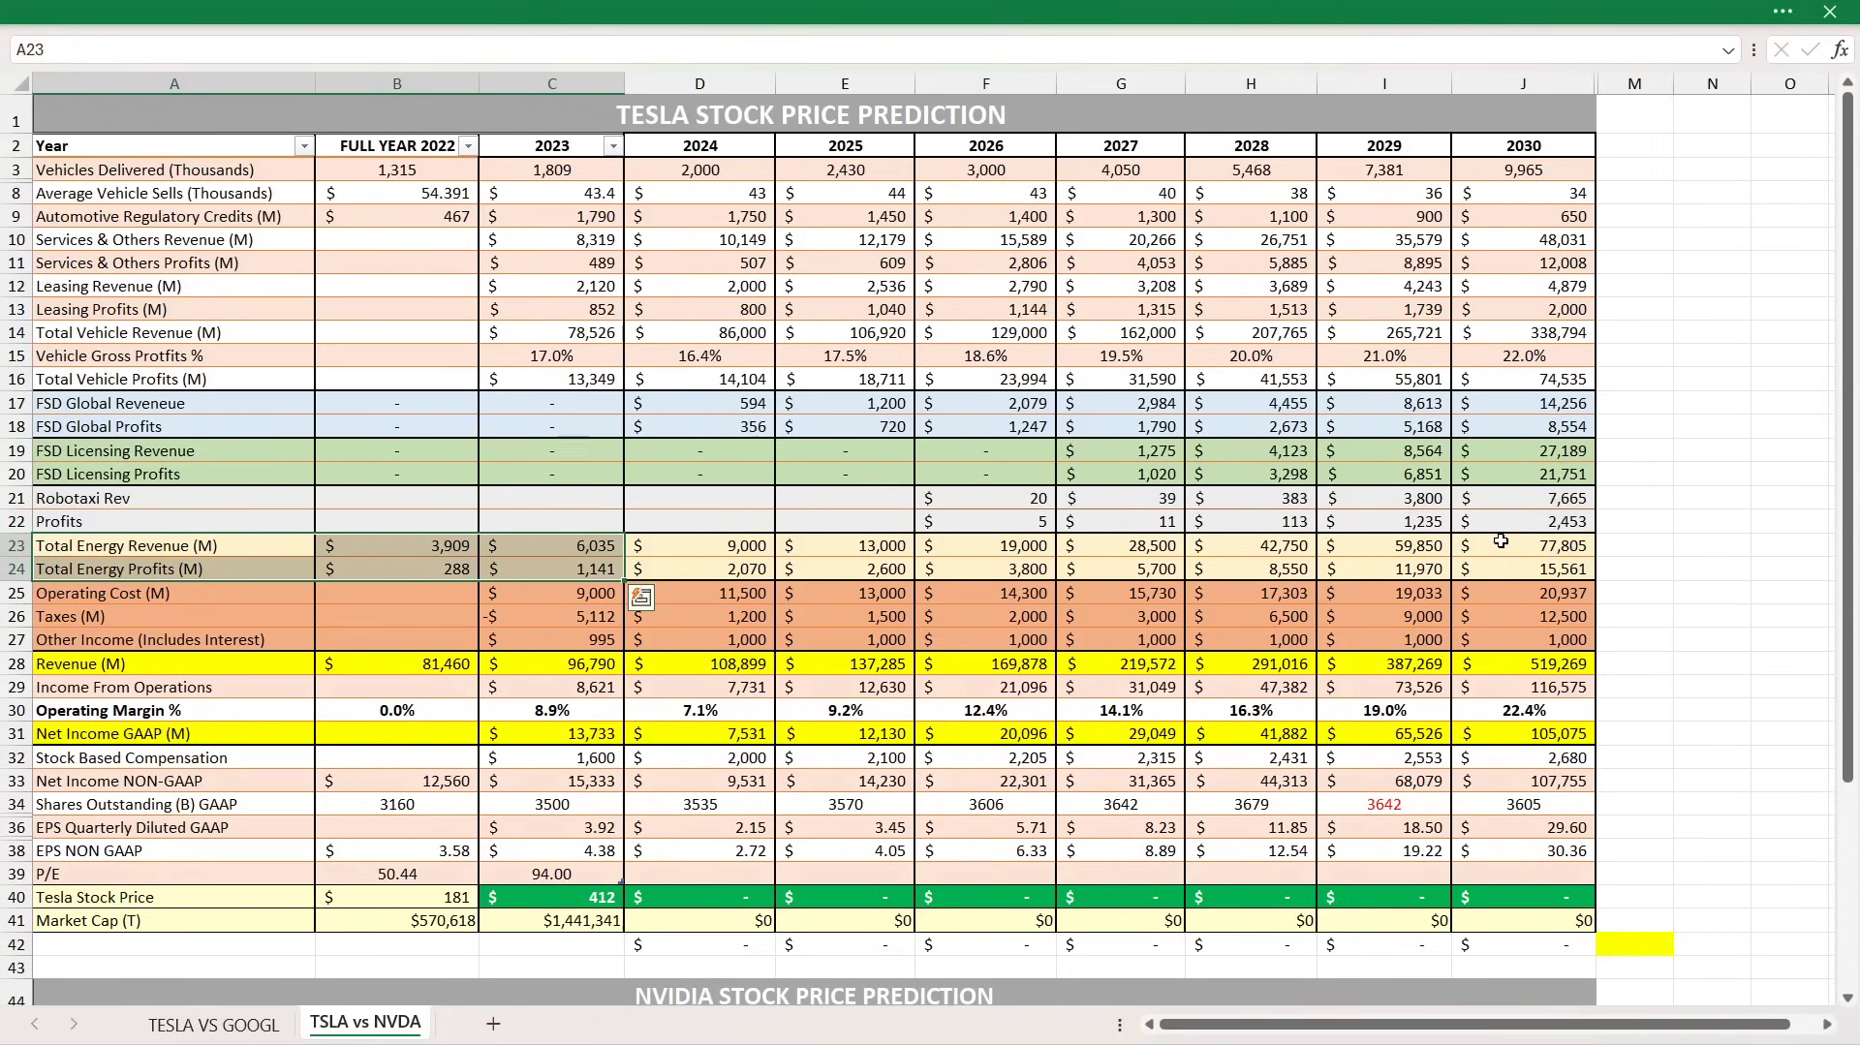
pyautogui.moveTo(1501, 543); pyautogui.dragTo(1500, 568)
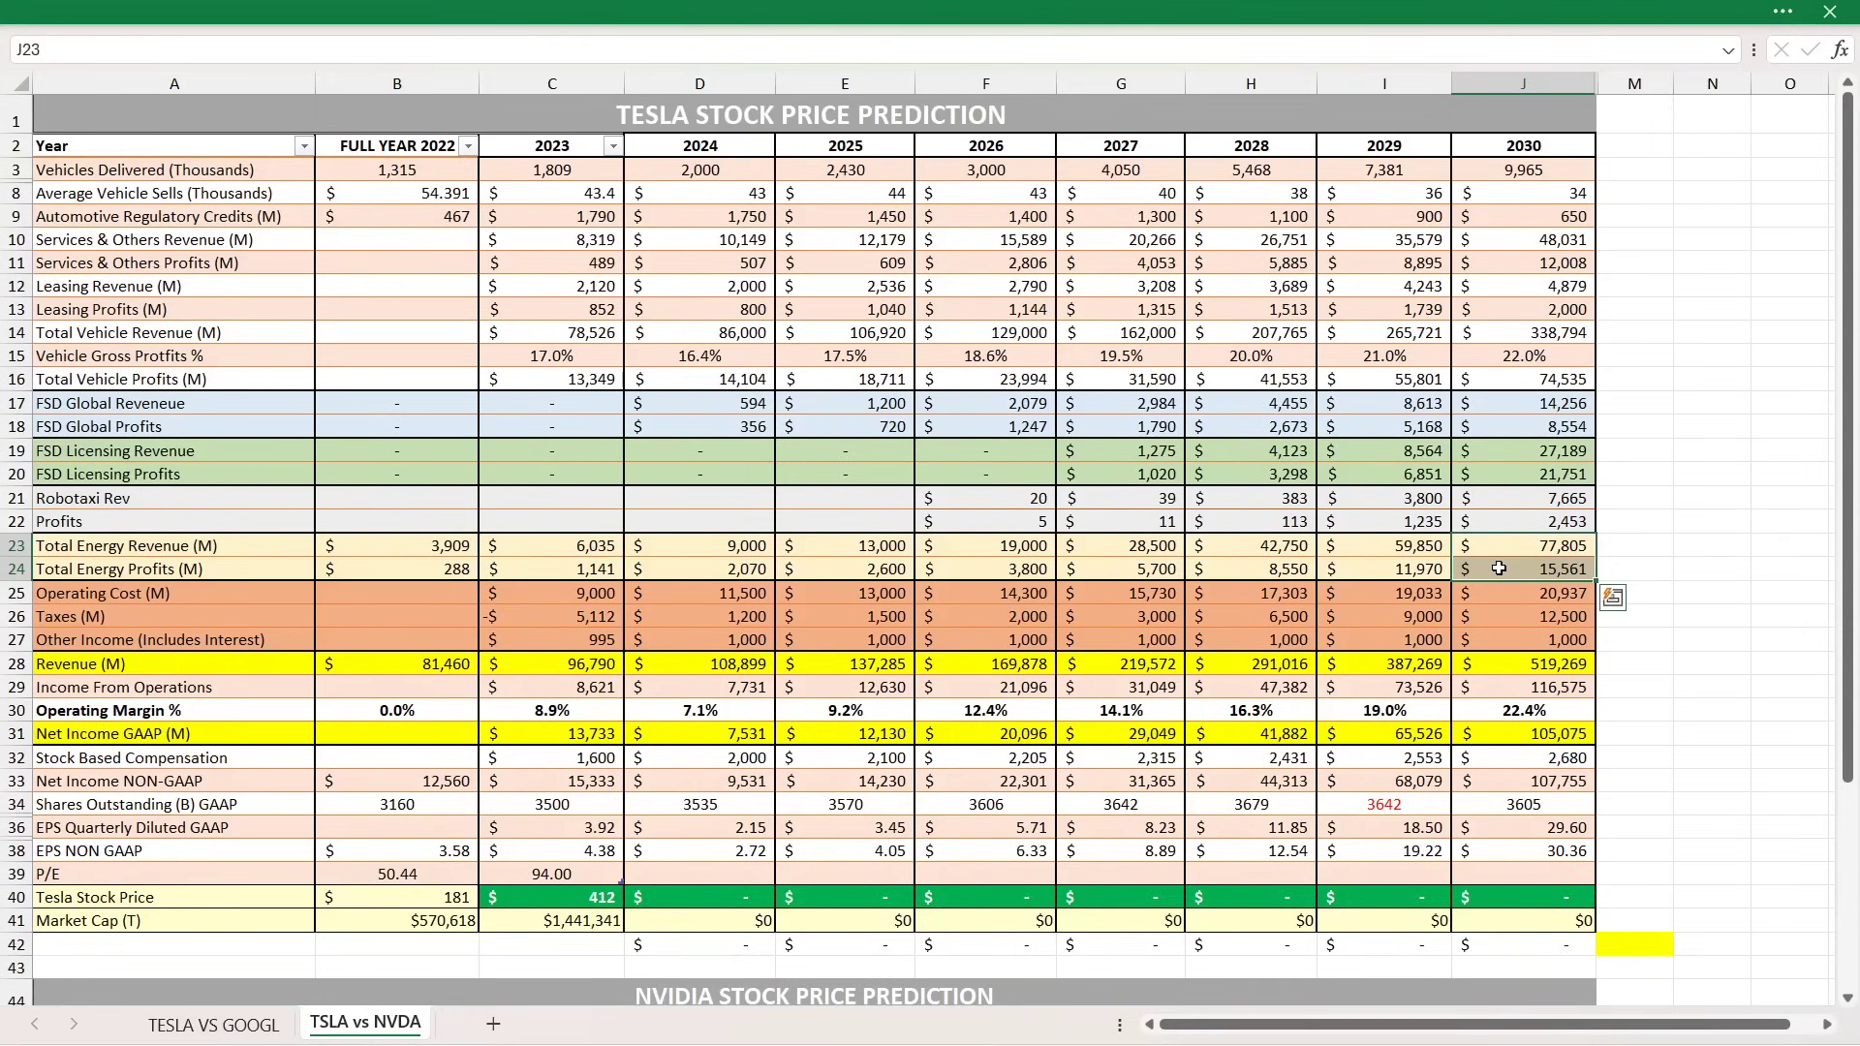
# Check the 2030 deliveries, gross profit %, operating cost, taxes, operating margin and net income.
pyautogui.click(1491, 172)
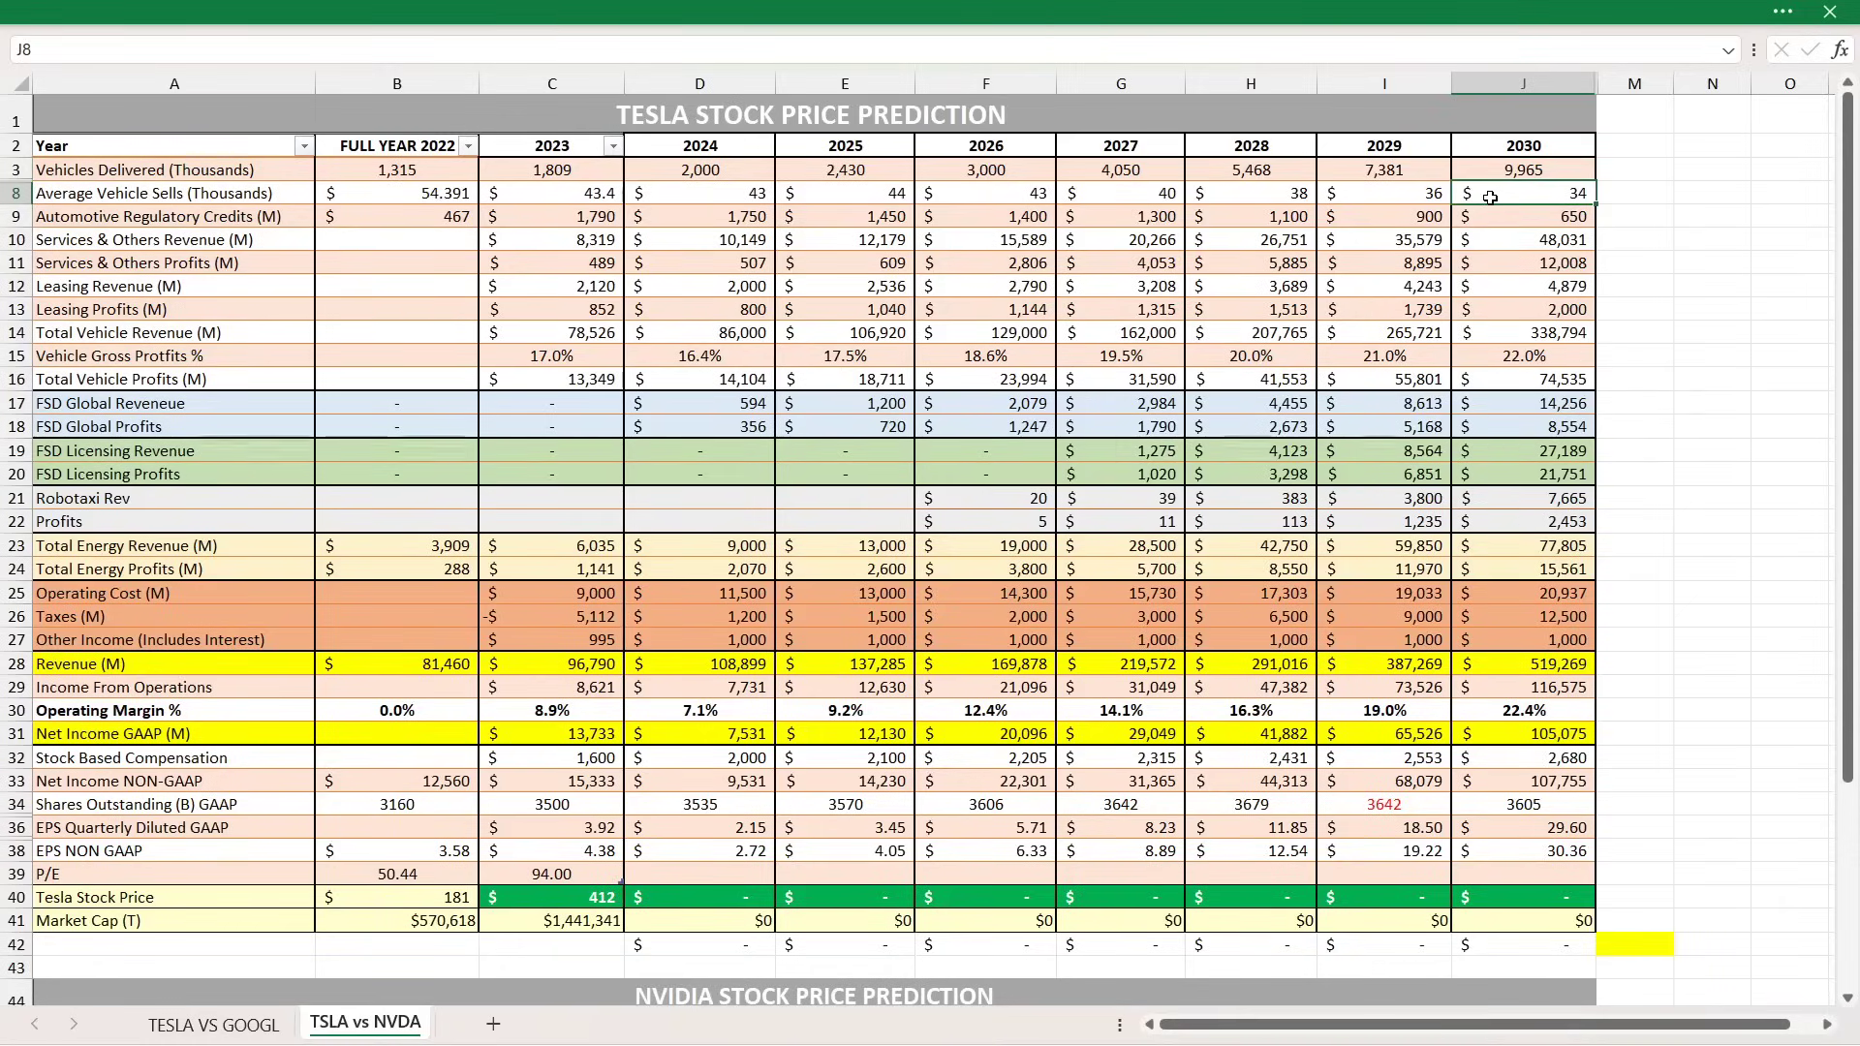
pyautogui.click(1482, 356)
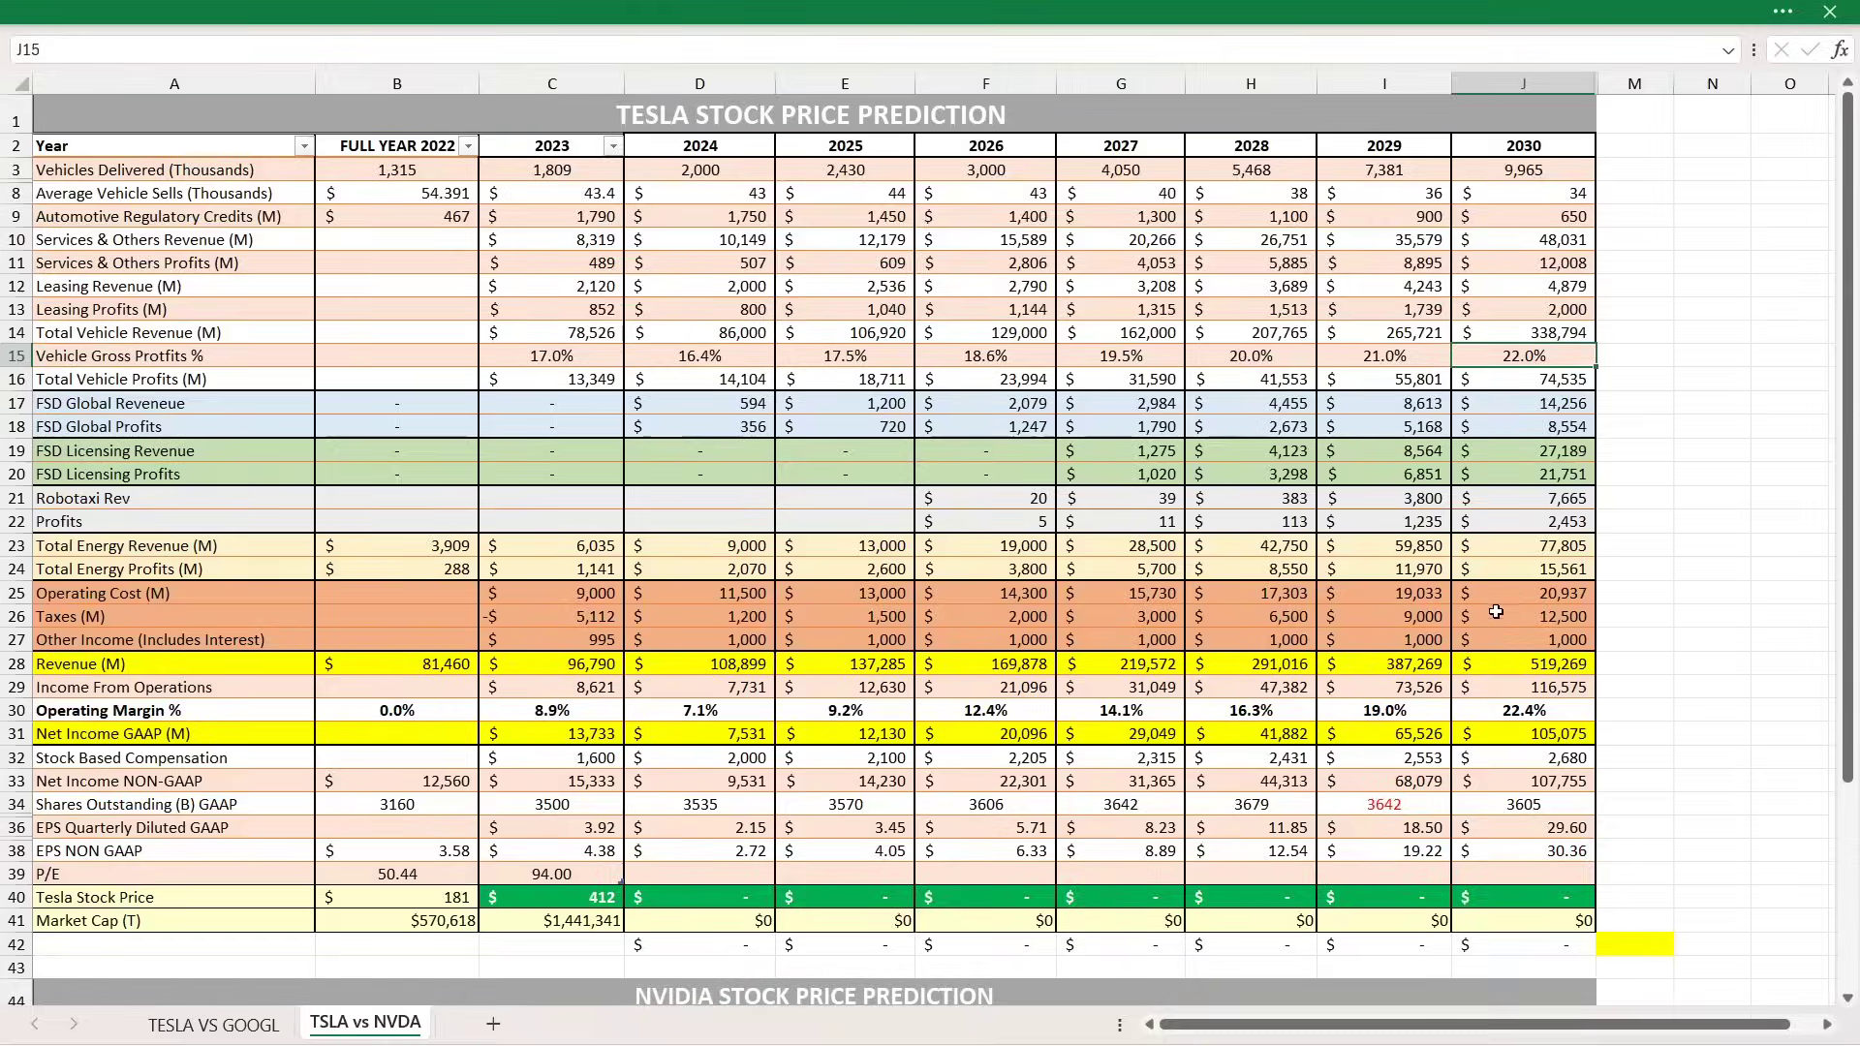
pyautogui.click(1493, 598)
pyautogui.click(1493, 614)
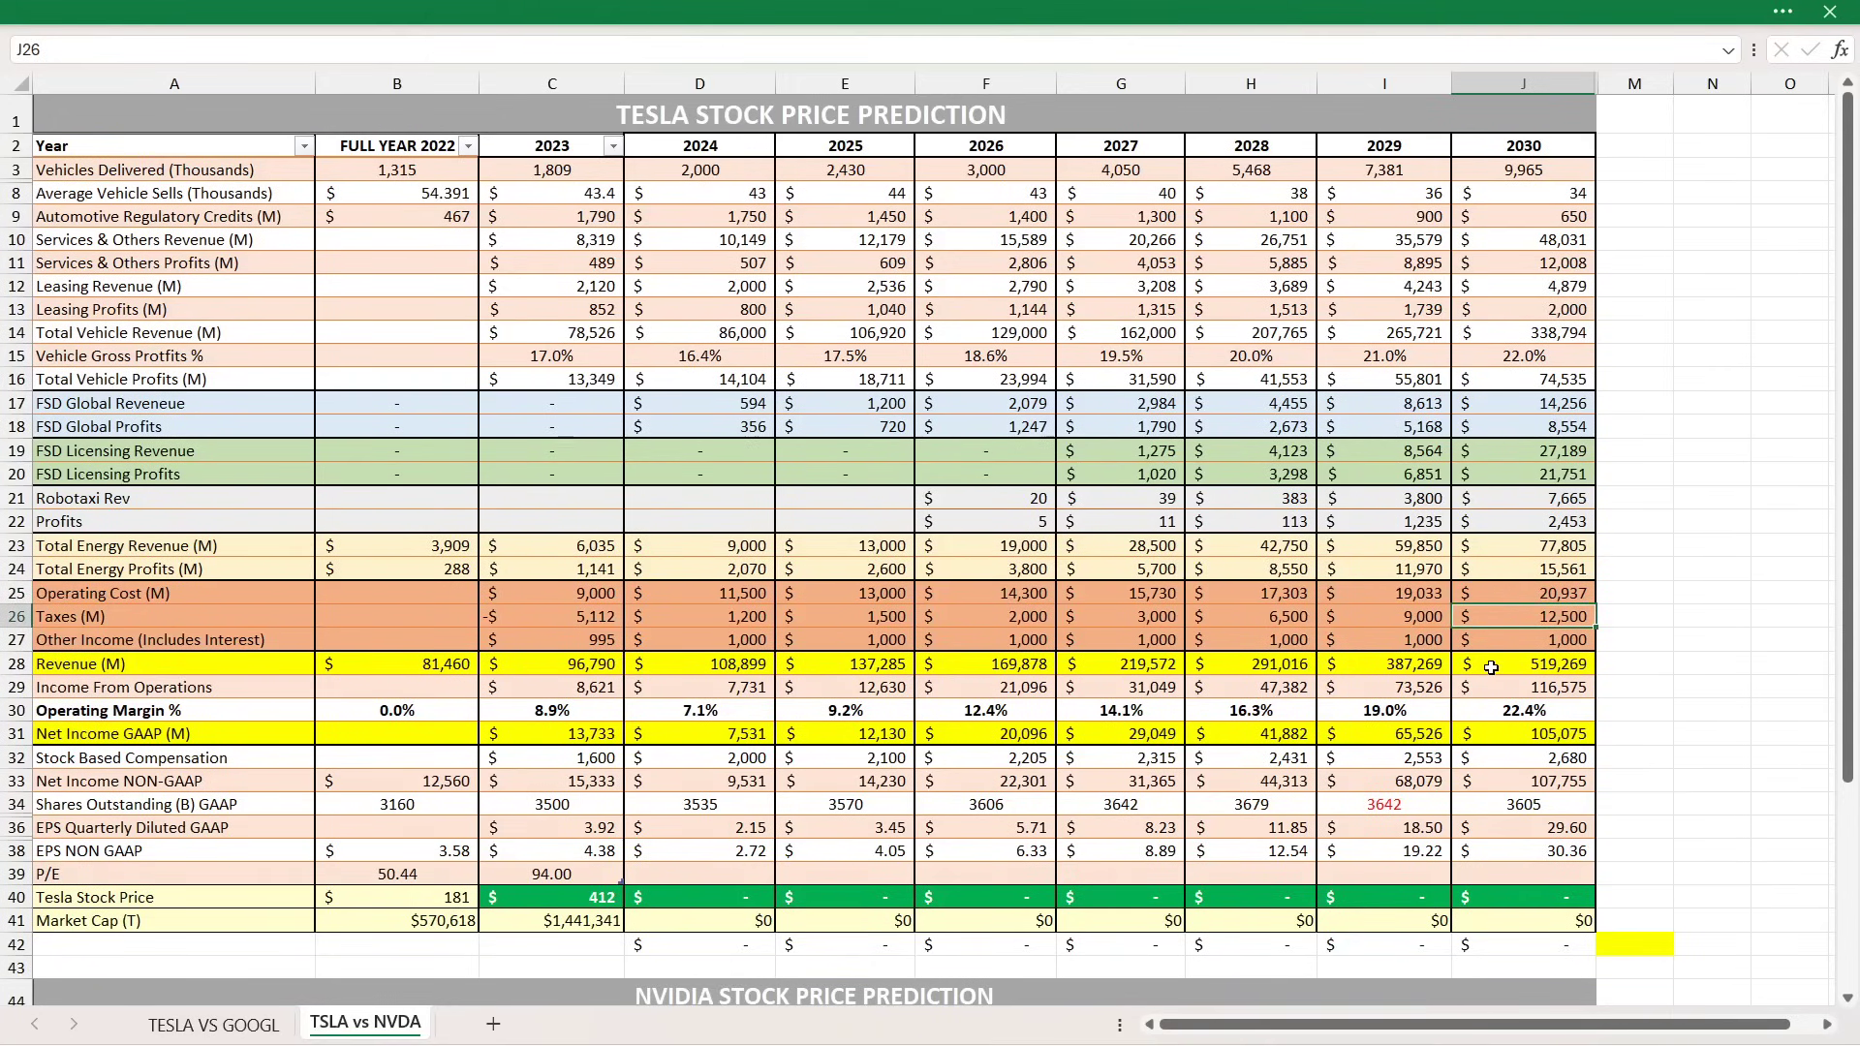
pyautogui.click(1491, 702)
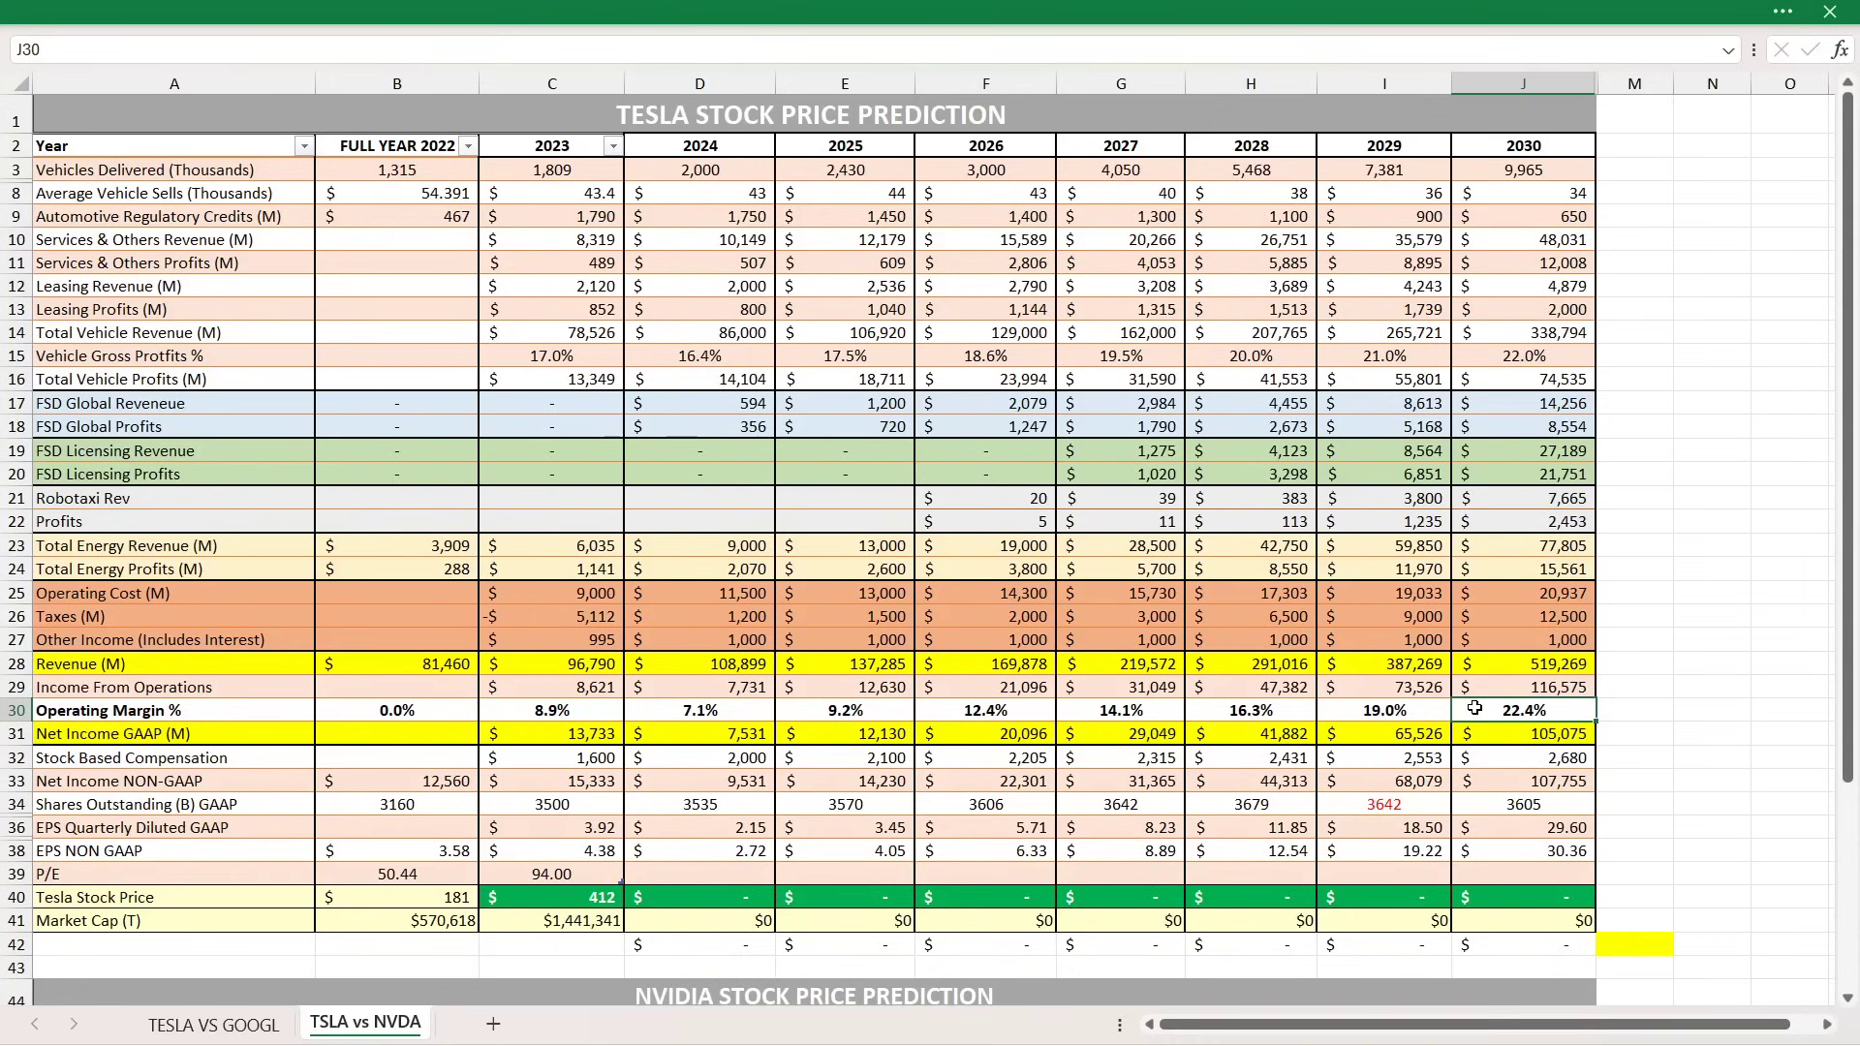
pyautogui.click(1476, 732)
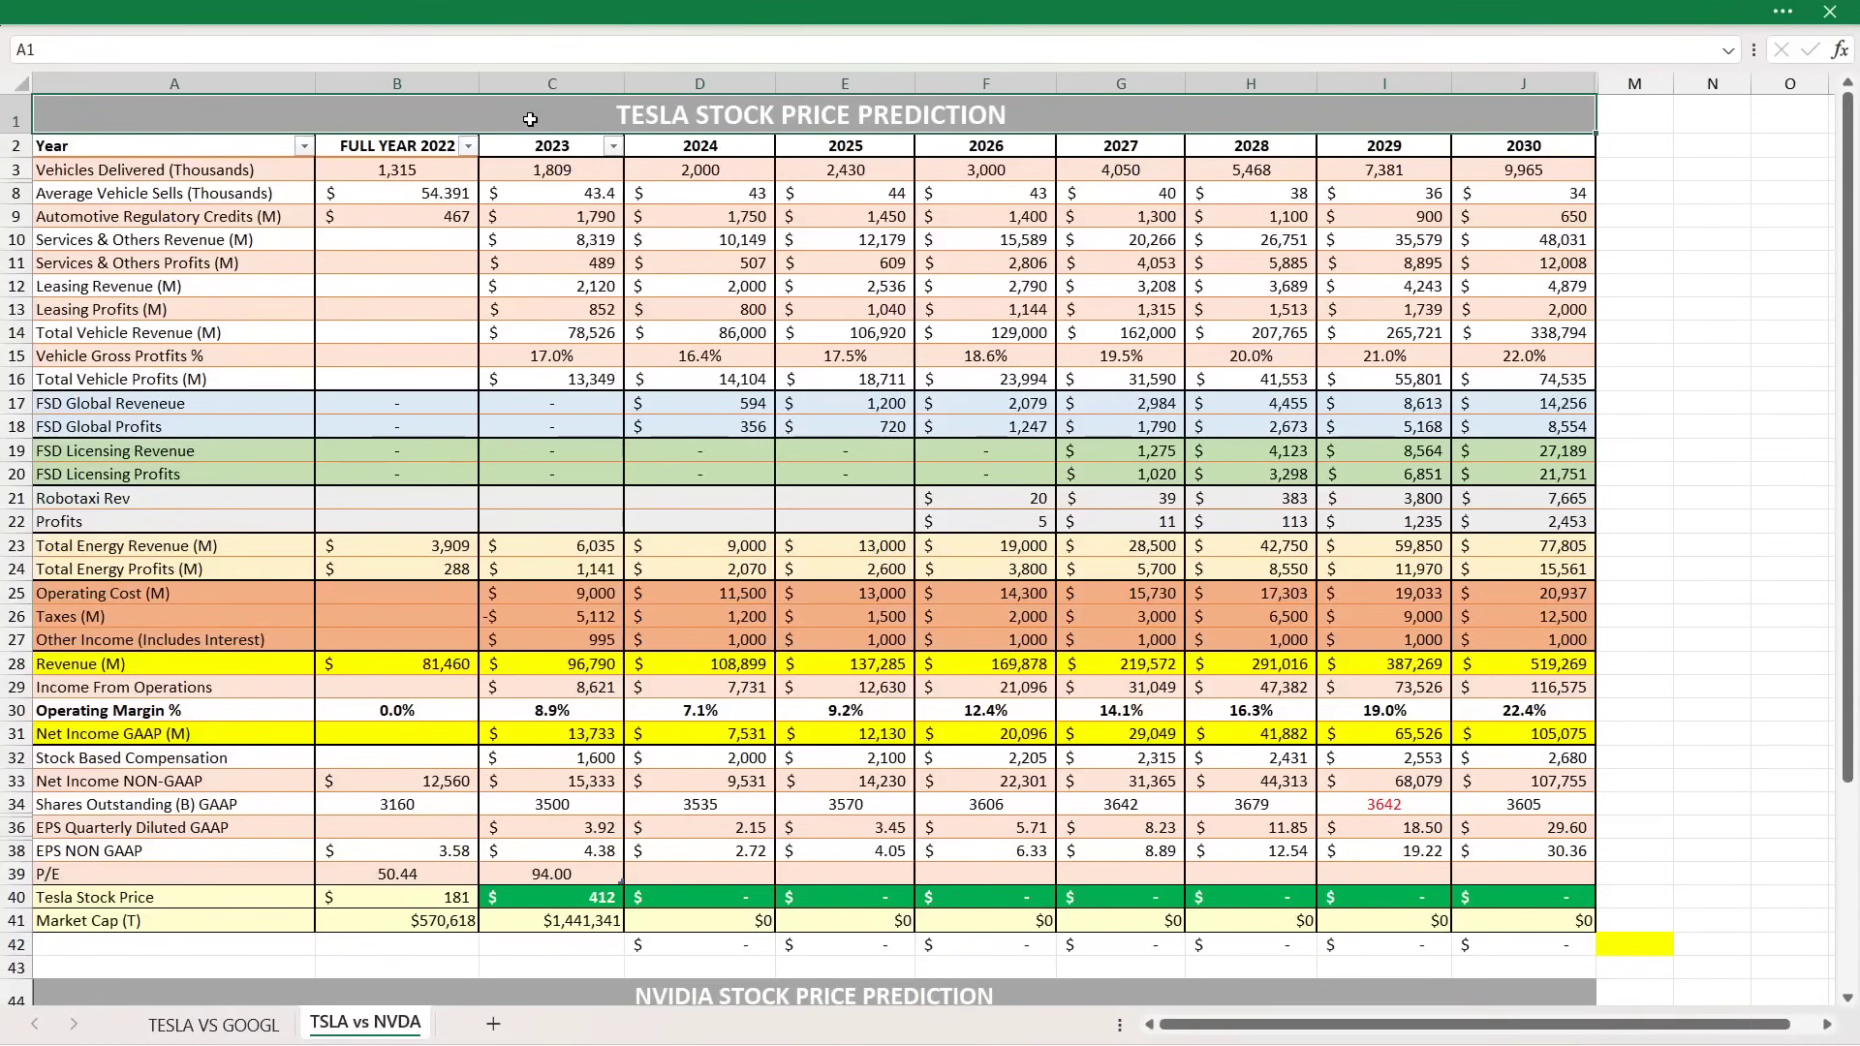
# Enter a 2024 P/E of 100 in D39 after checking 2024 and 2023 revenue and net income.
pyautogui.click(706, 871)
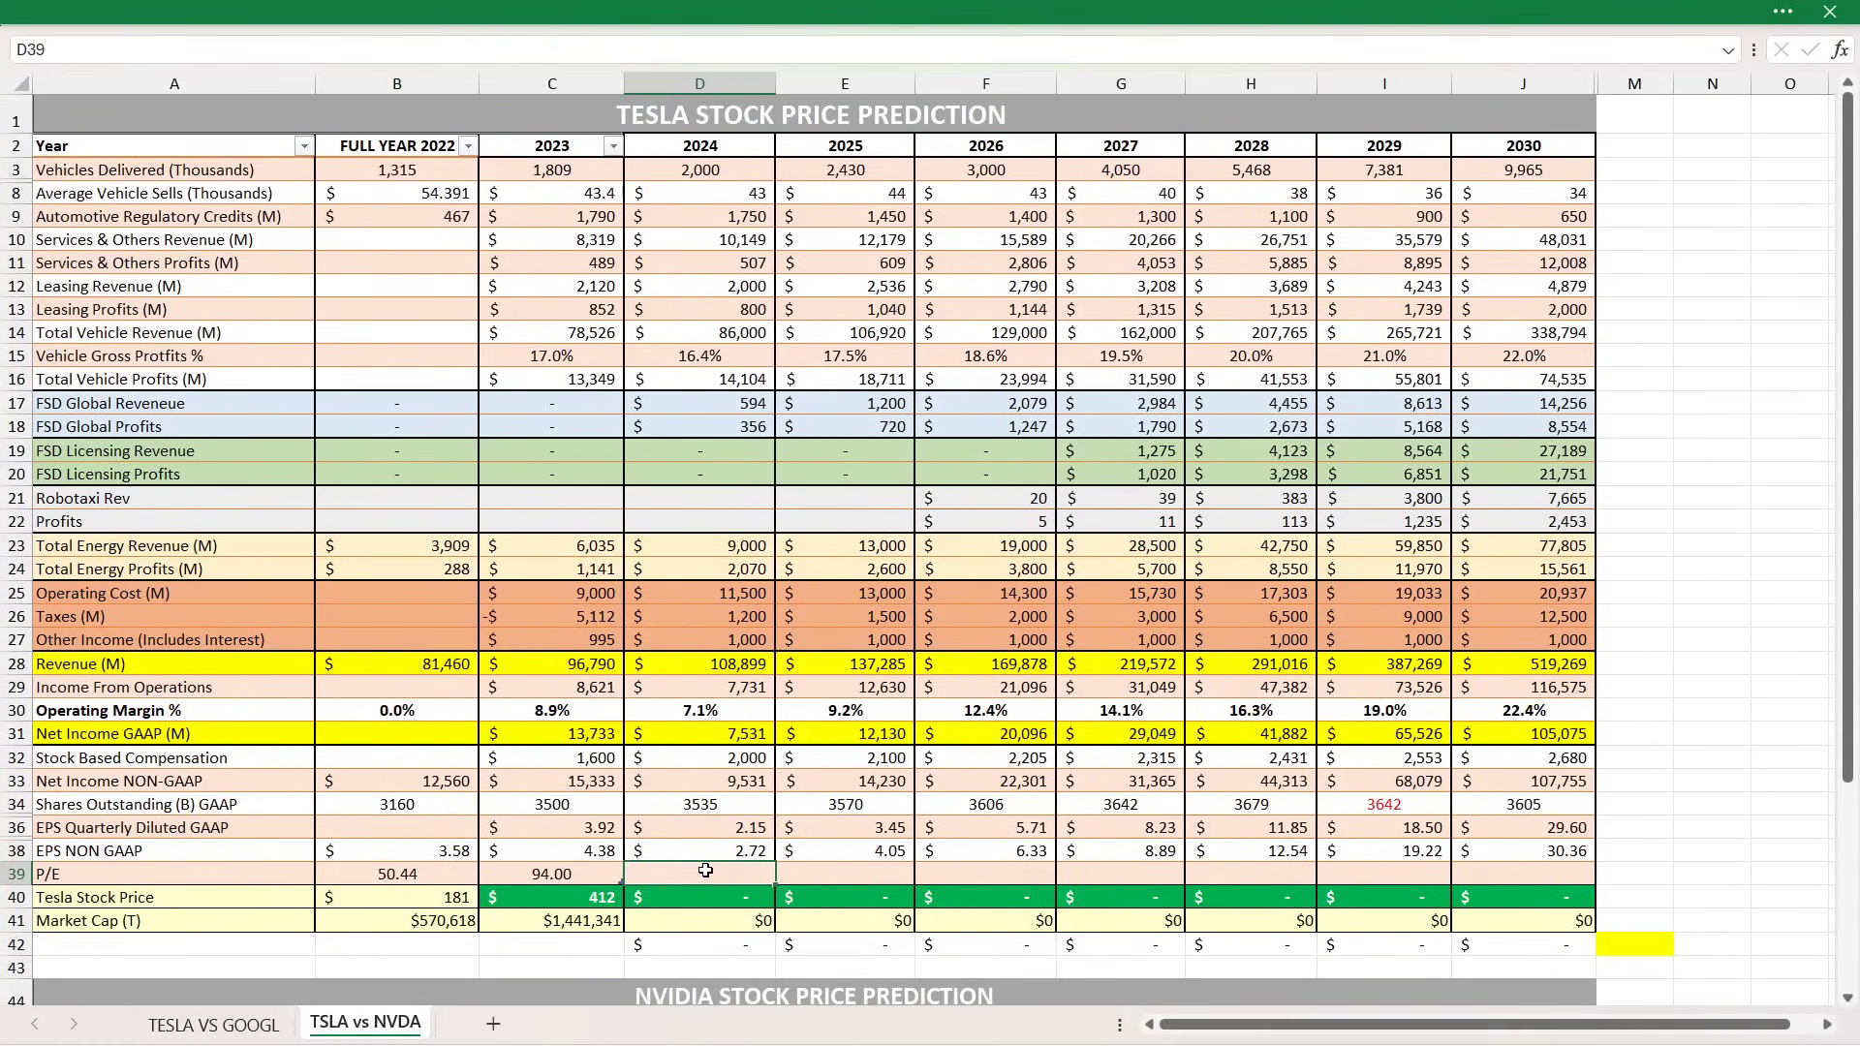
pyautogui.click(676, 662)
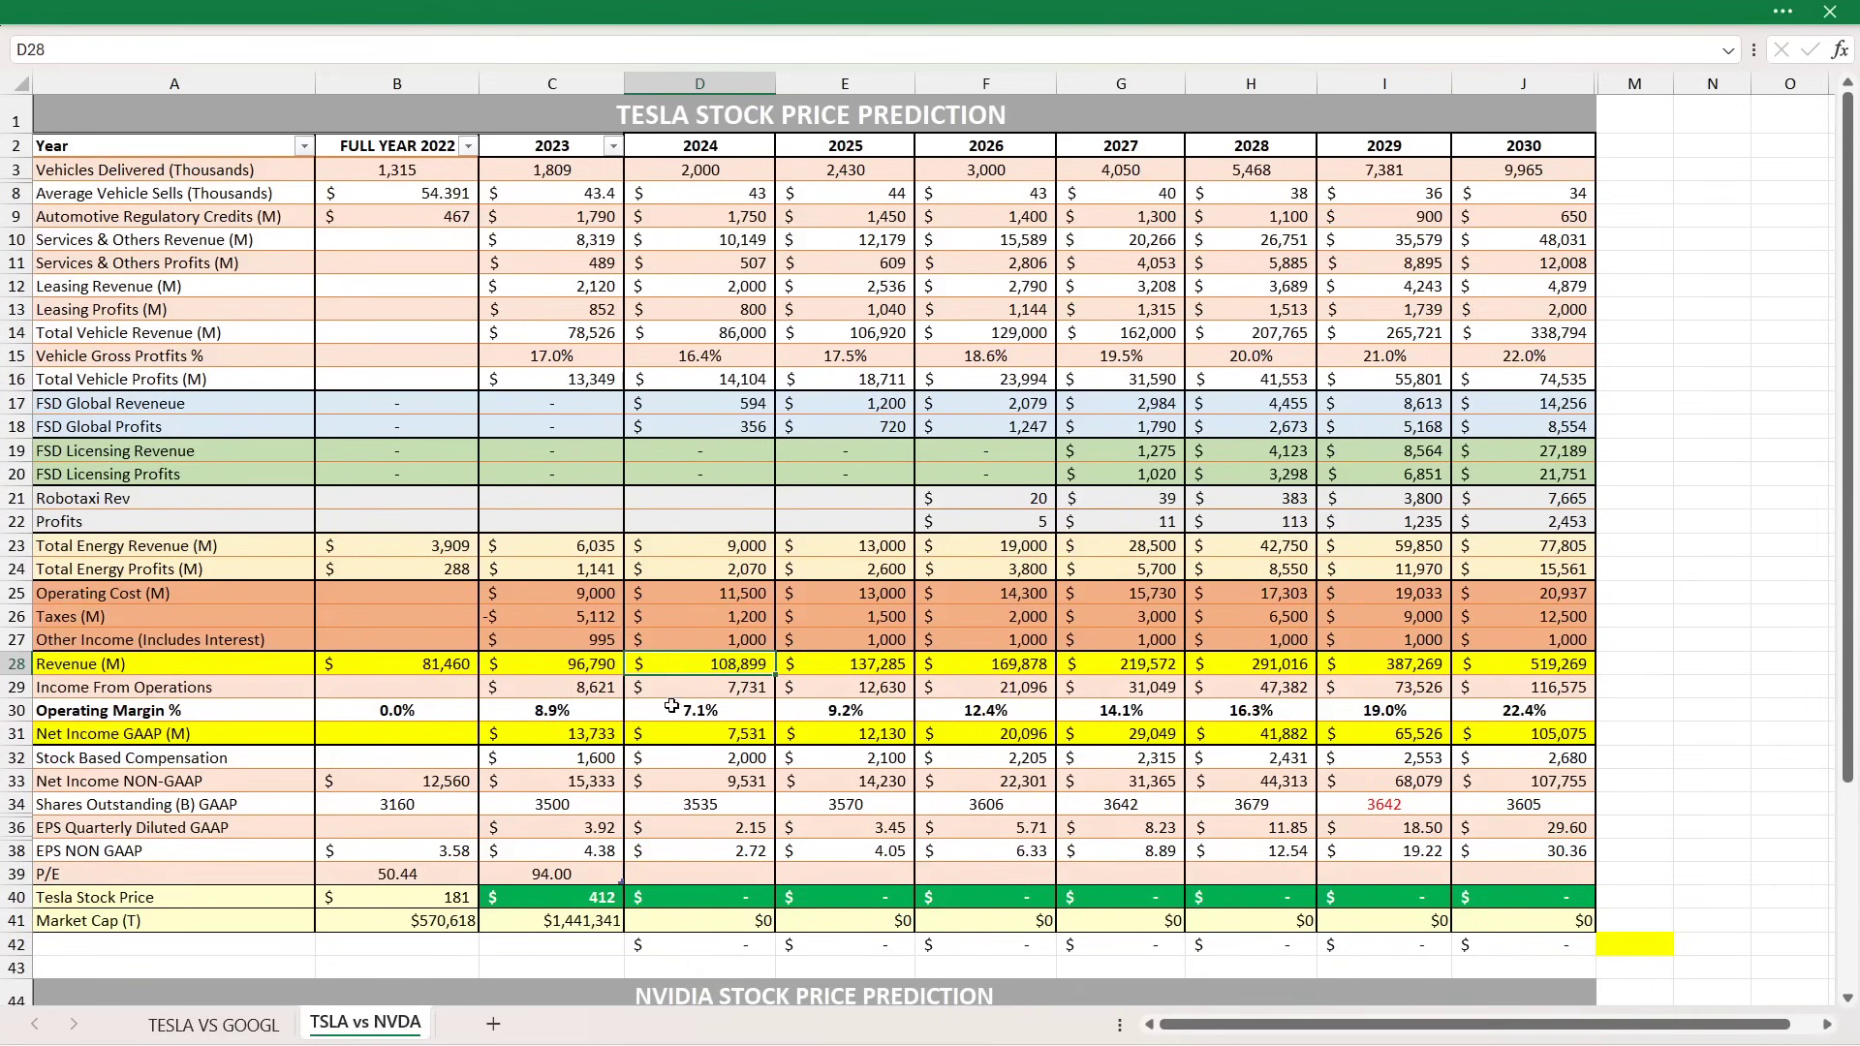
pyautogui.click(686, 737)
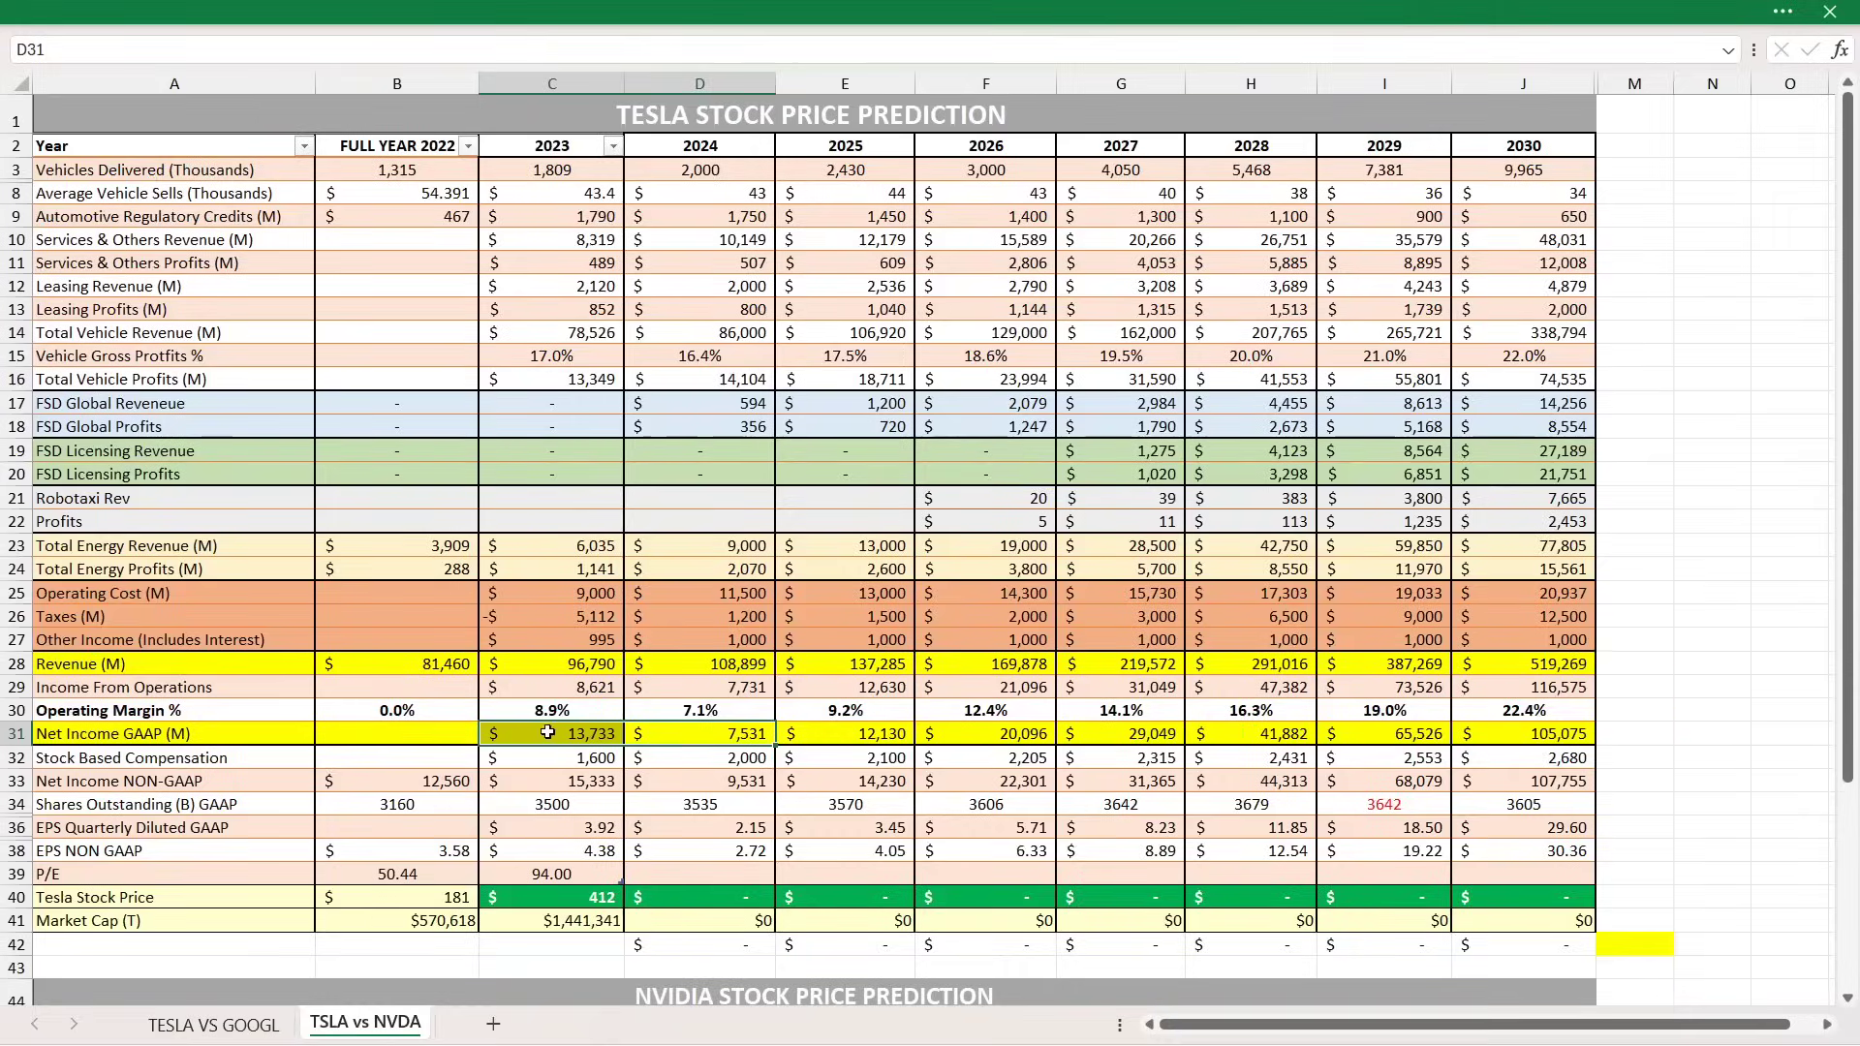
pyautogui.click(539, 618)
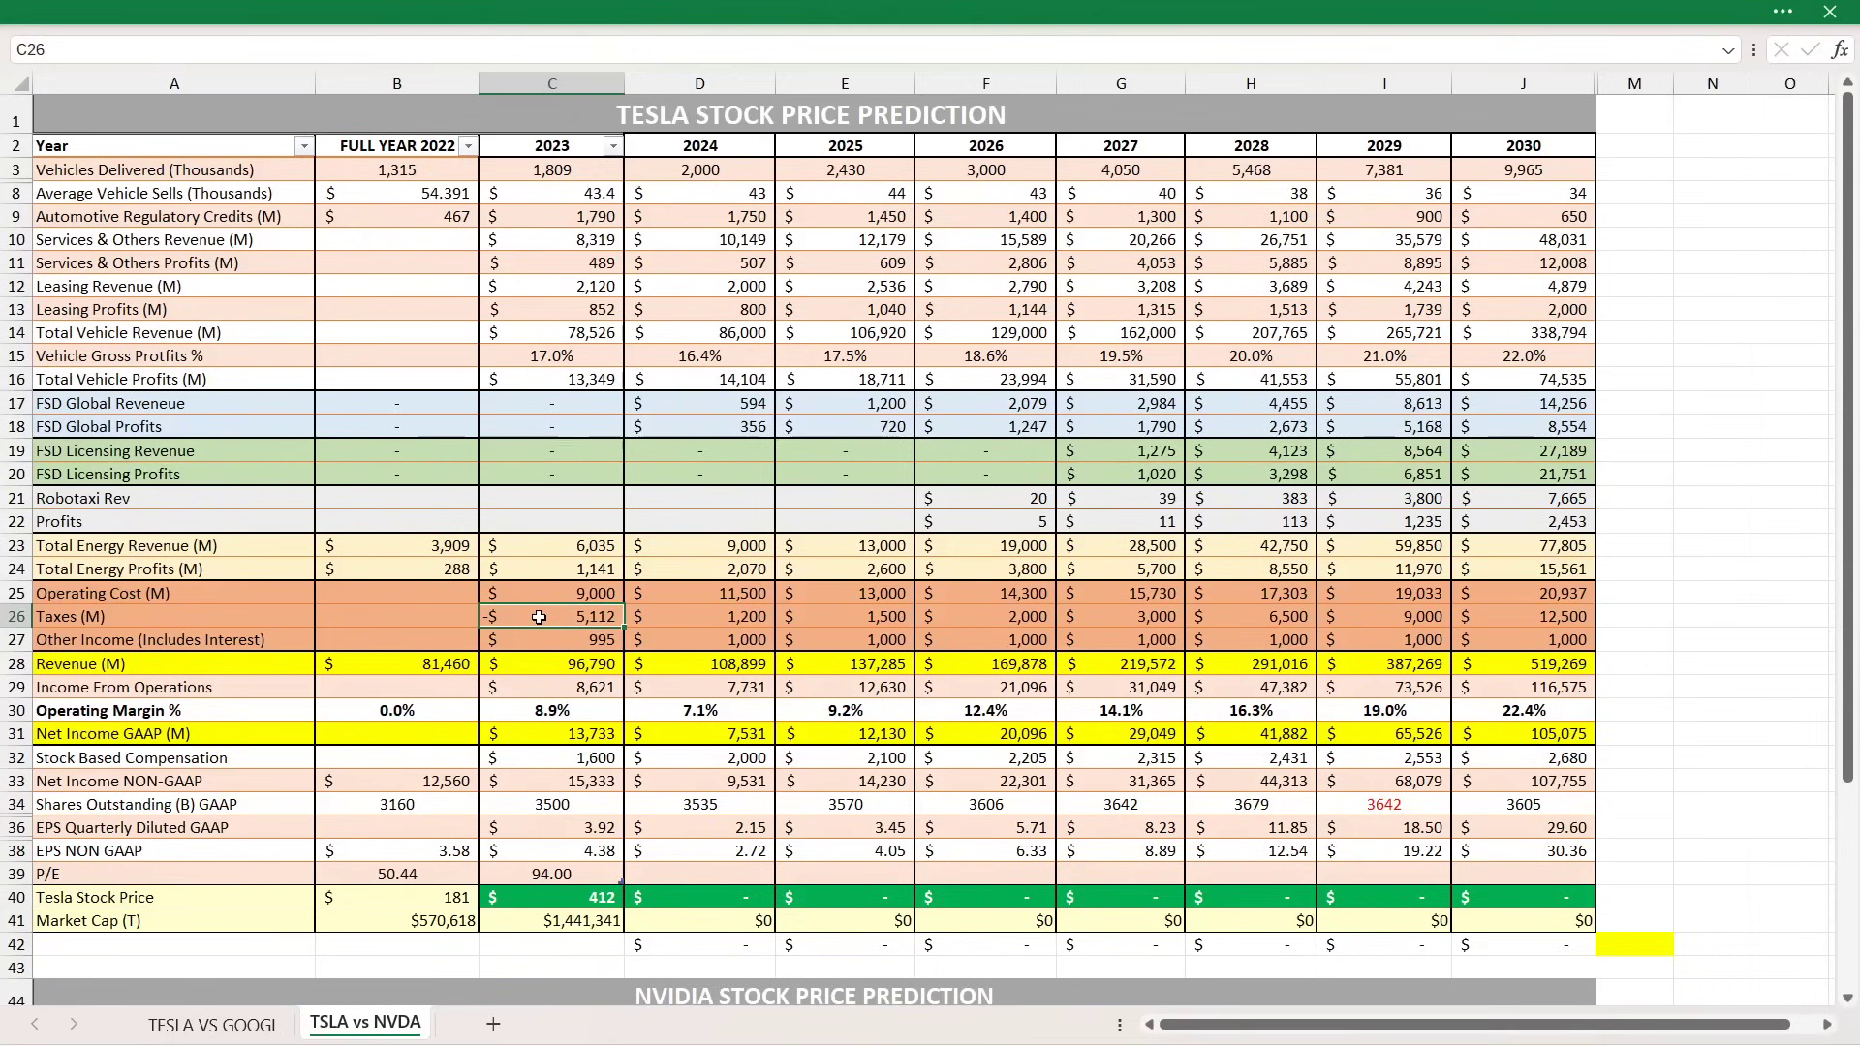
pyautogui.click(548, 731)
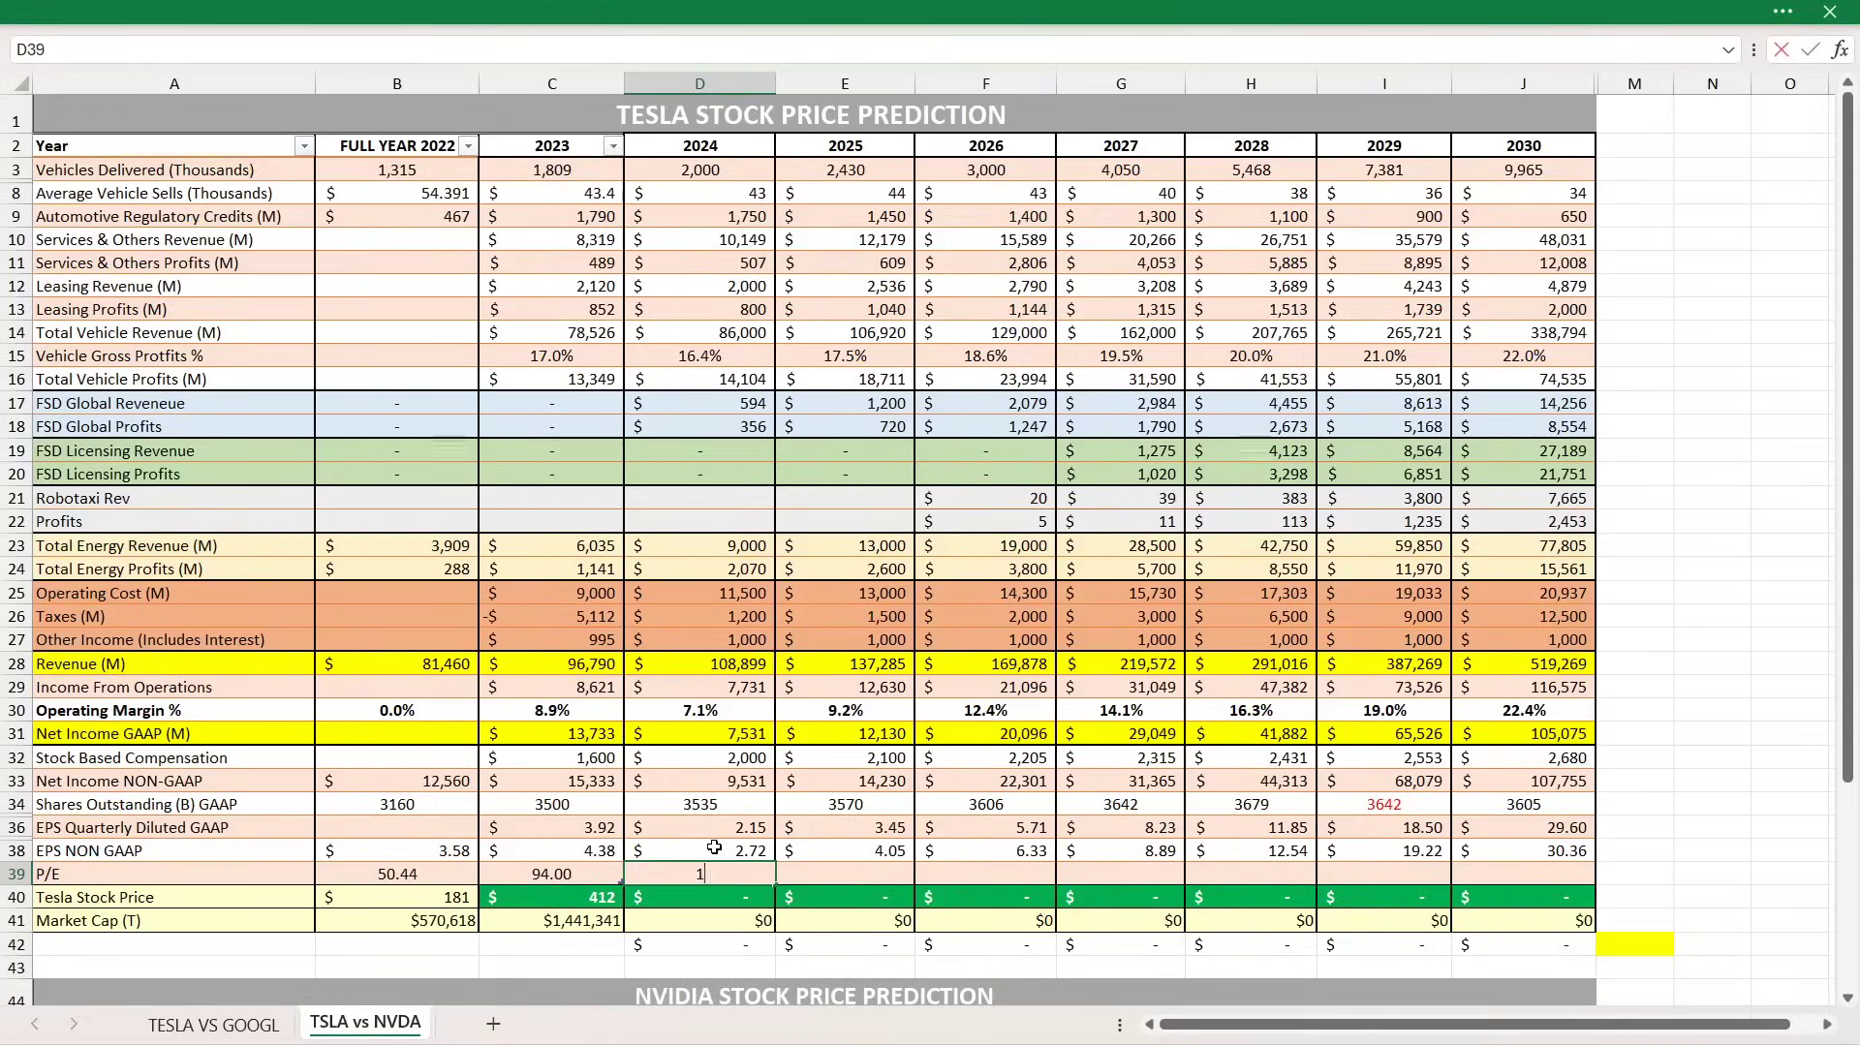
pyautogui.press('Return')
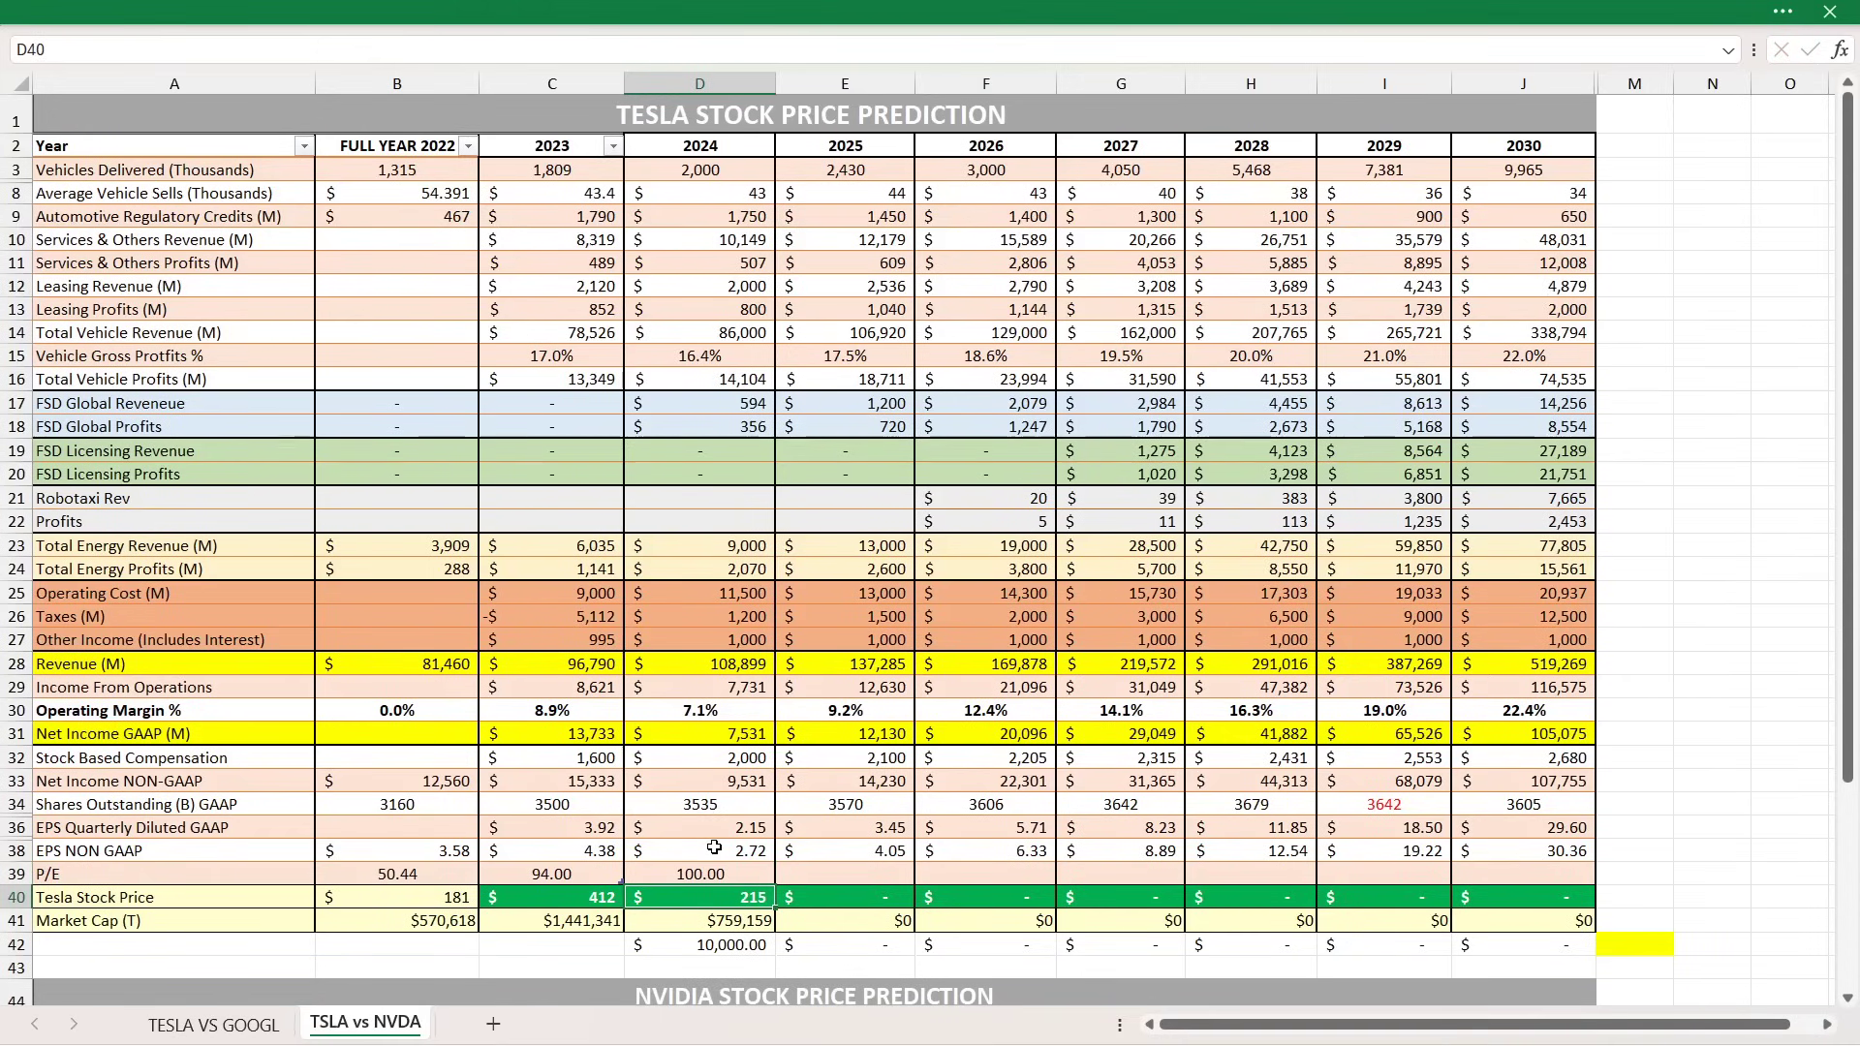
pyautogui.press('Return')
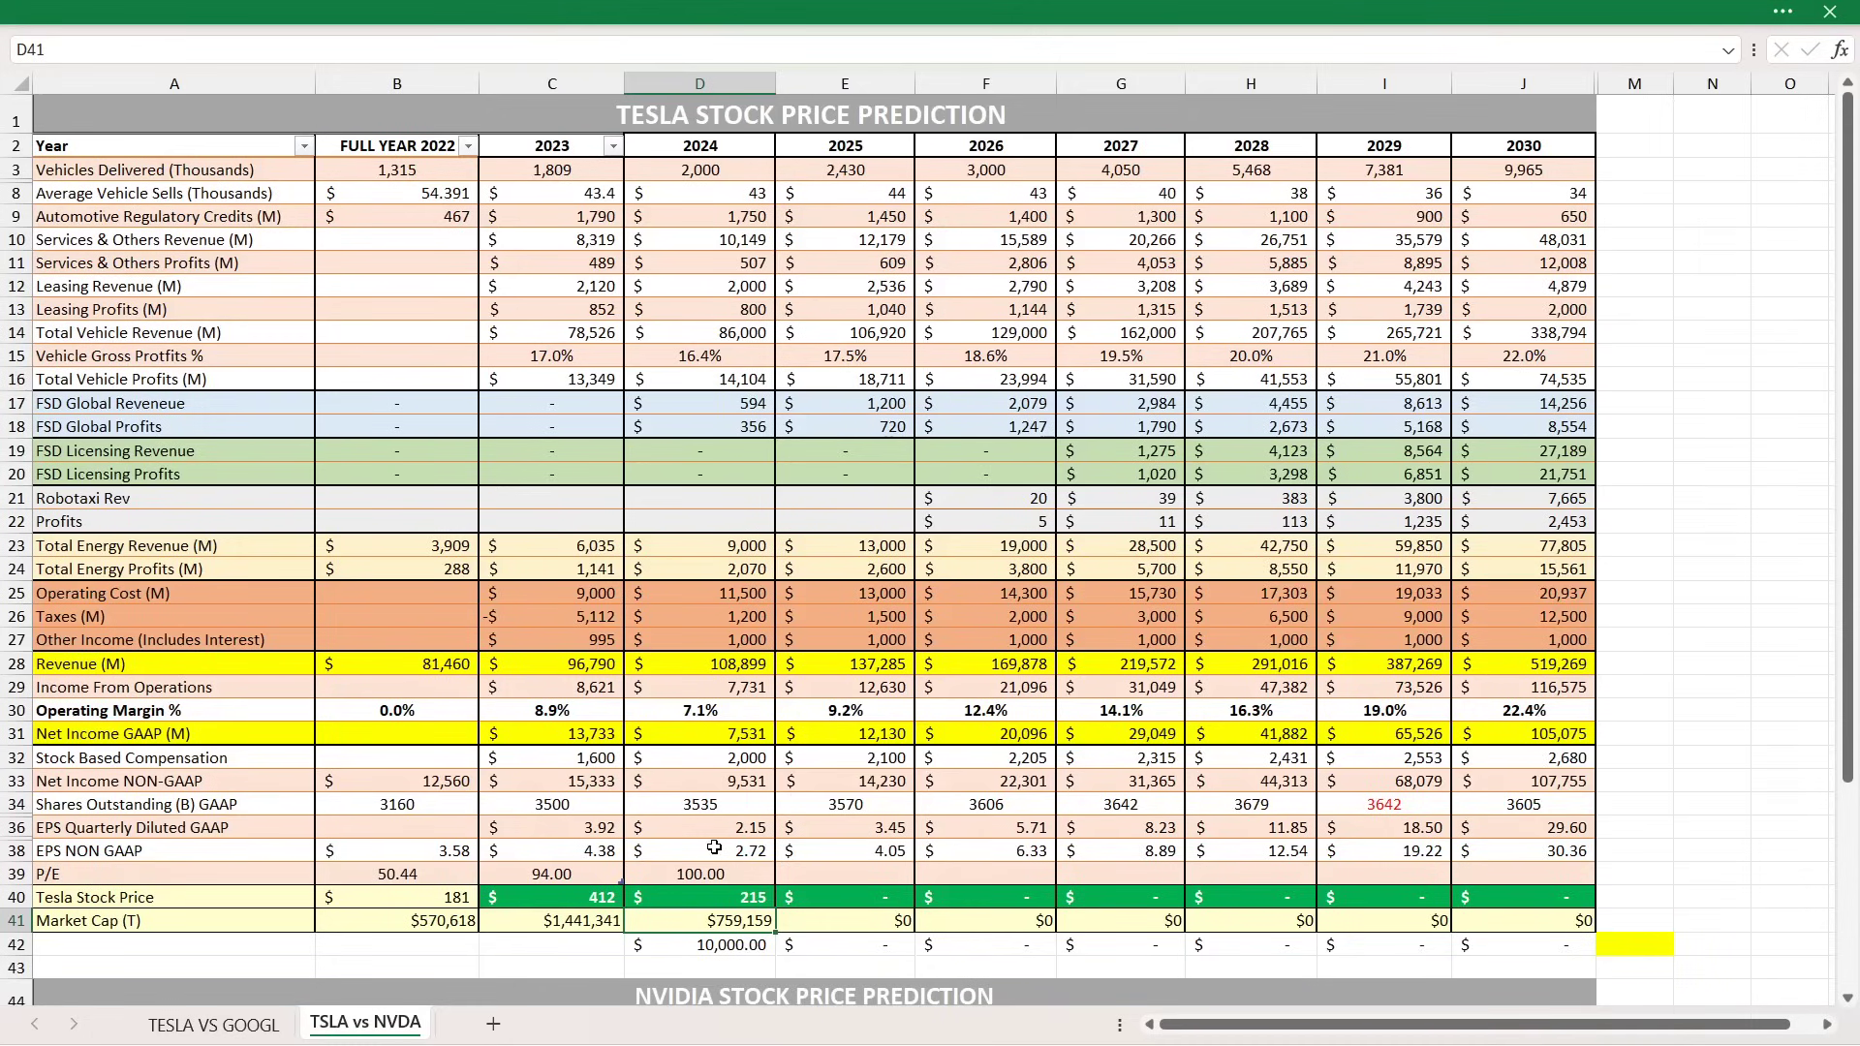
# Try a 2024 P/E of 163 in D39, then restore it to 100.
pyautogui.click(756, 875)
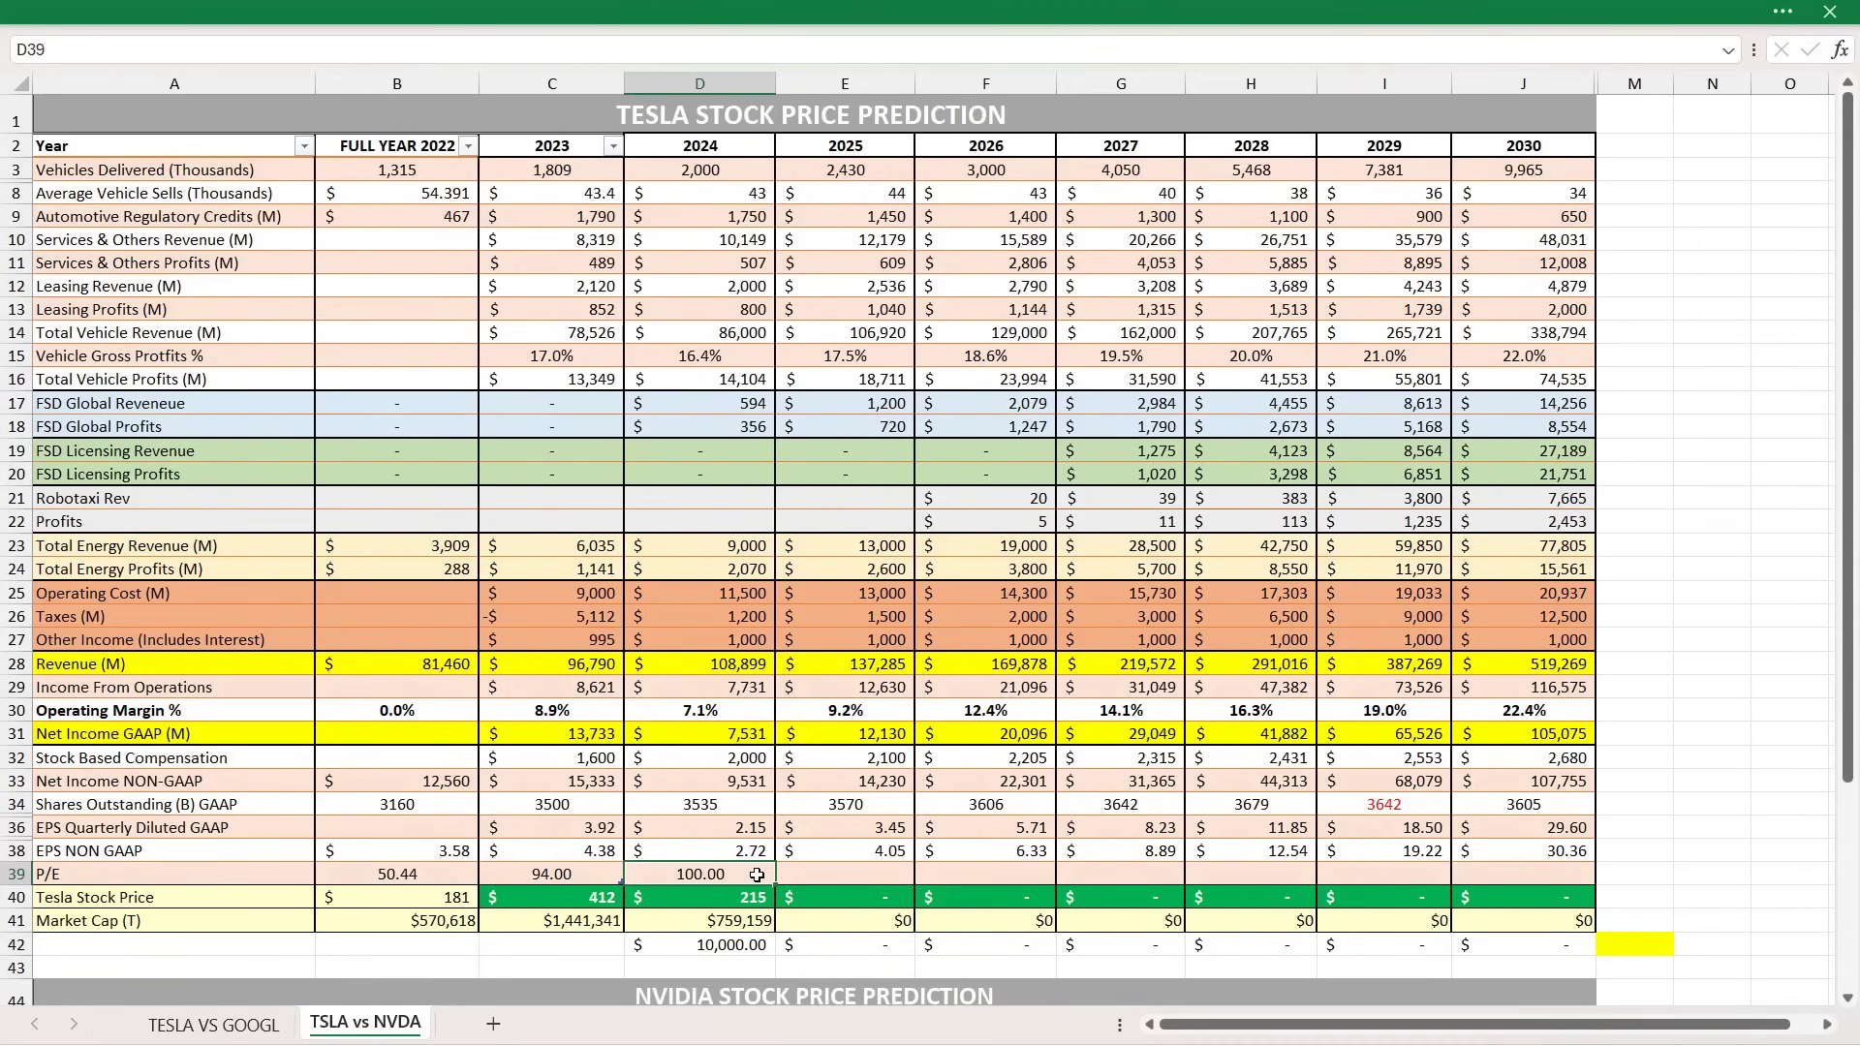
pyautogui.write('163')
pyautogui.press('Return')
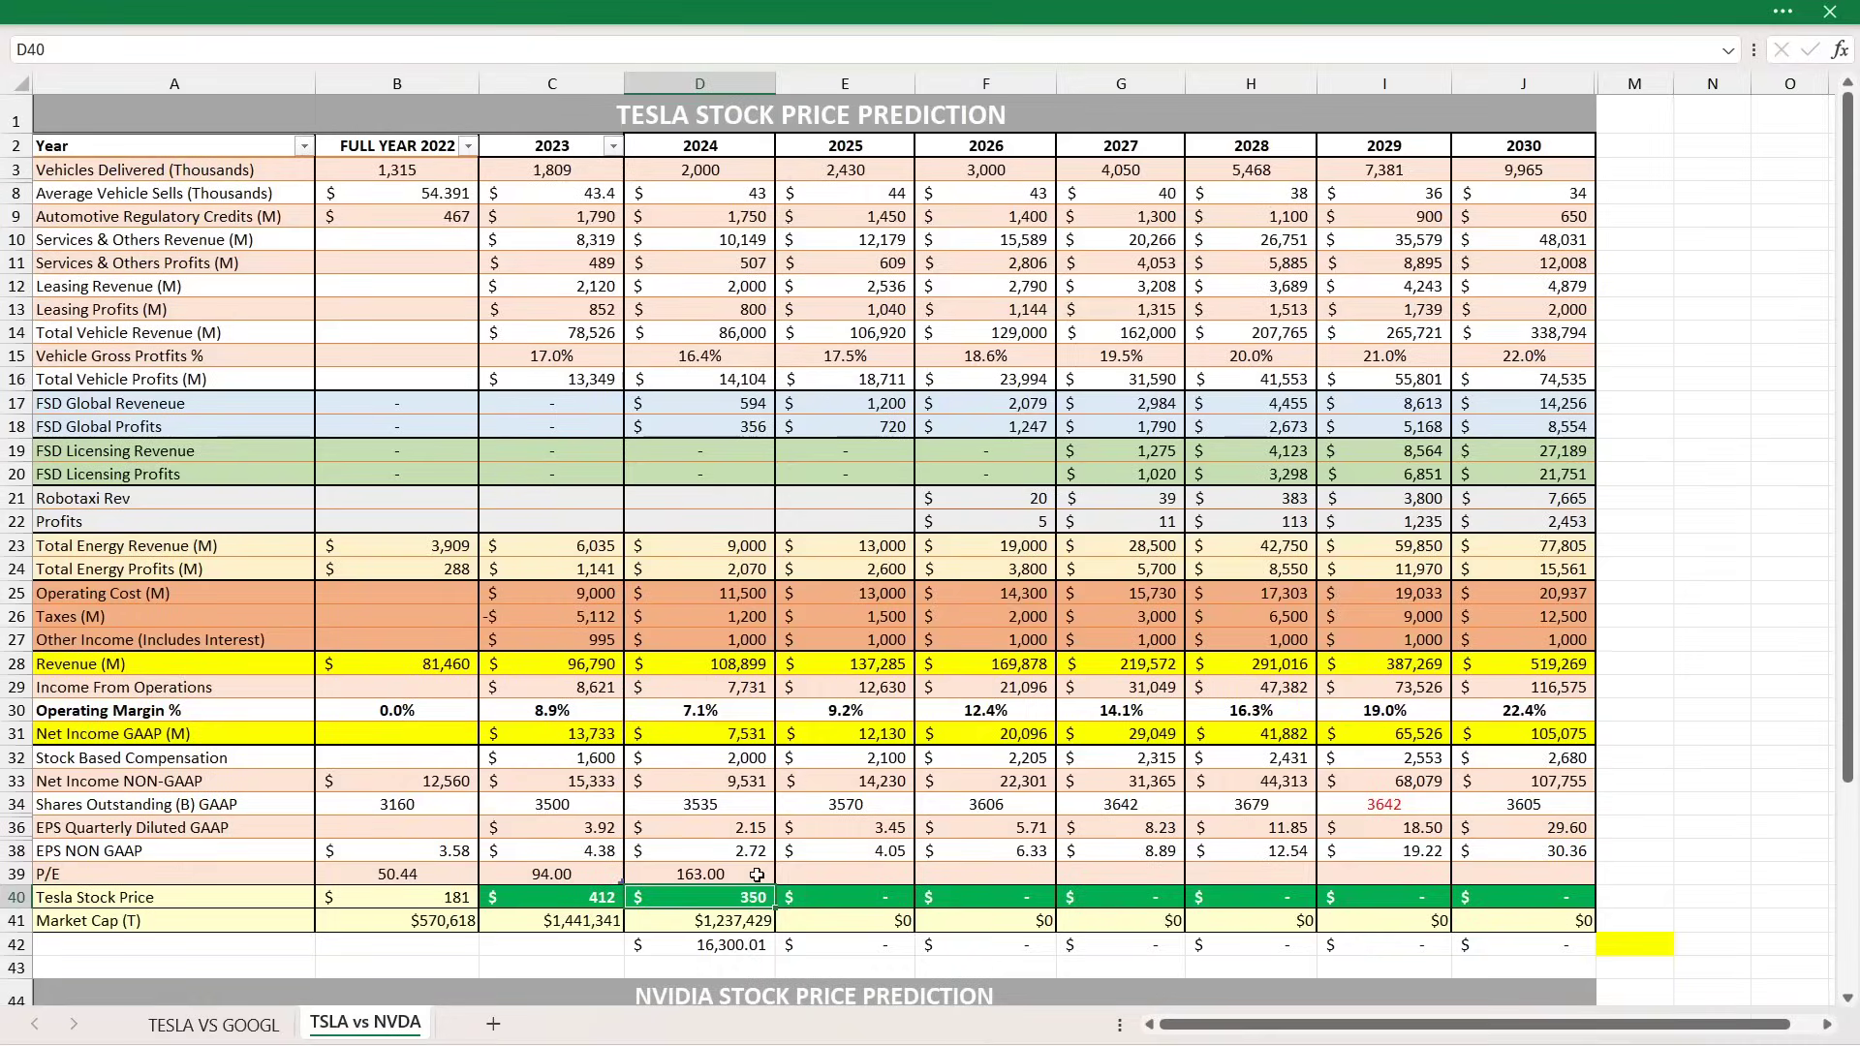
pyautogui.click(756, 874)
pyautogui.write('100')
pyautogui.hotkey('ctrl', 'Return')
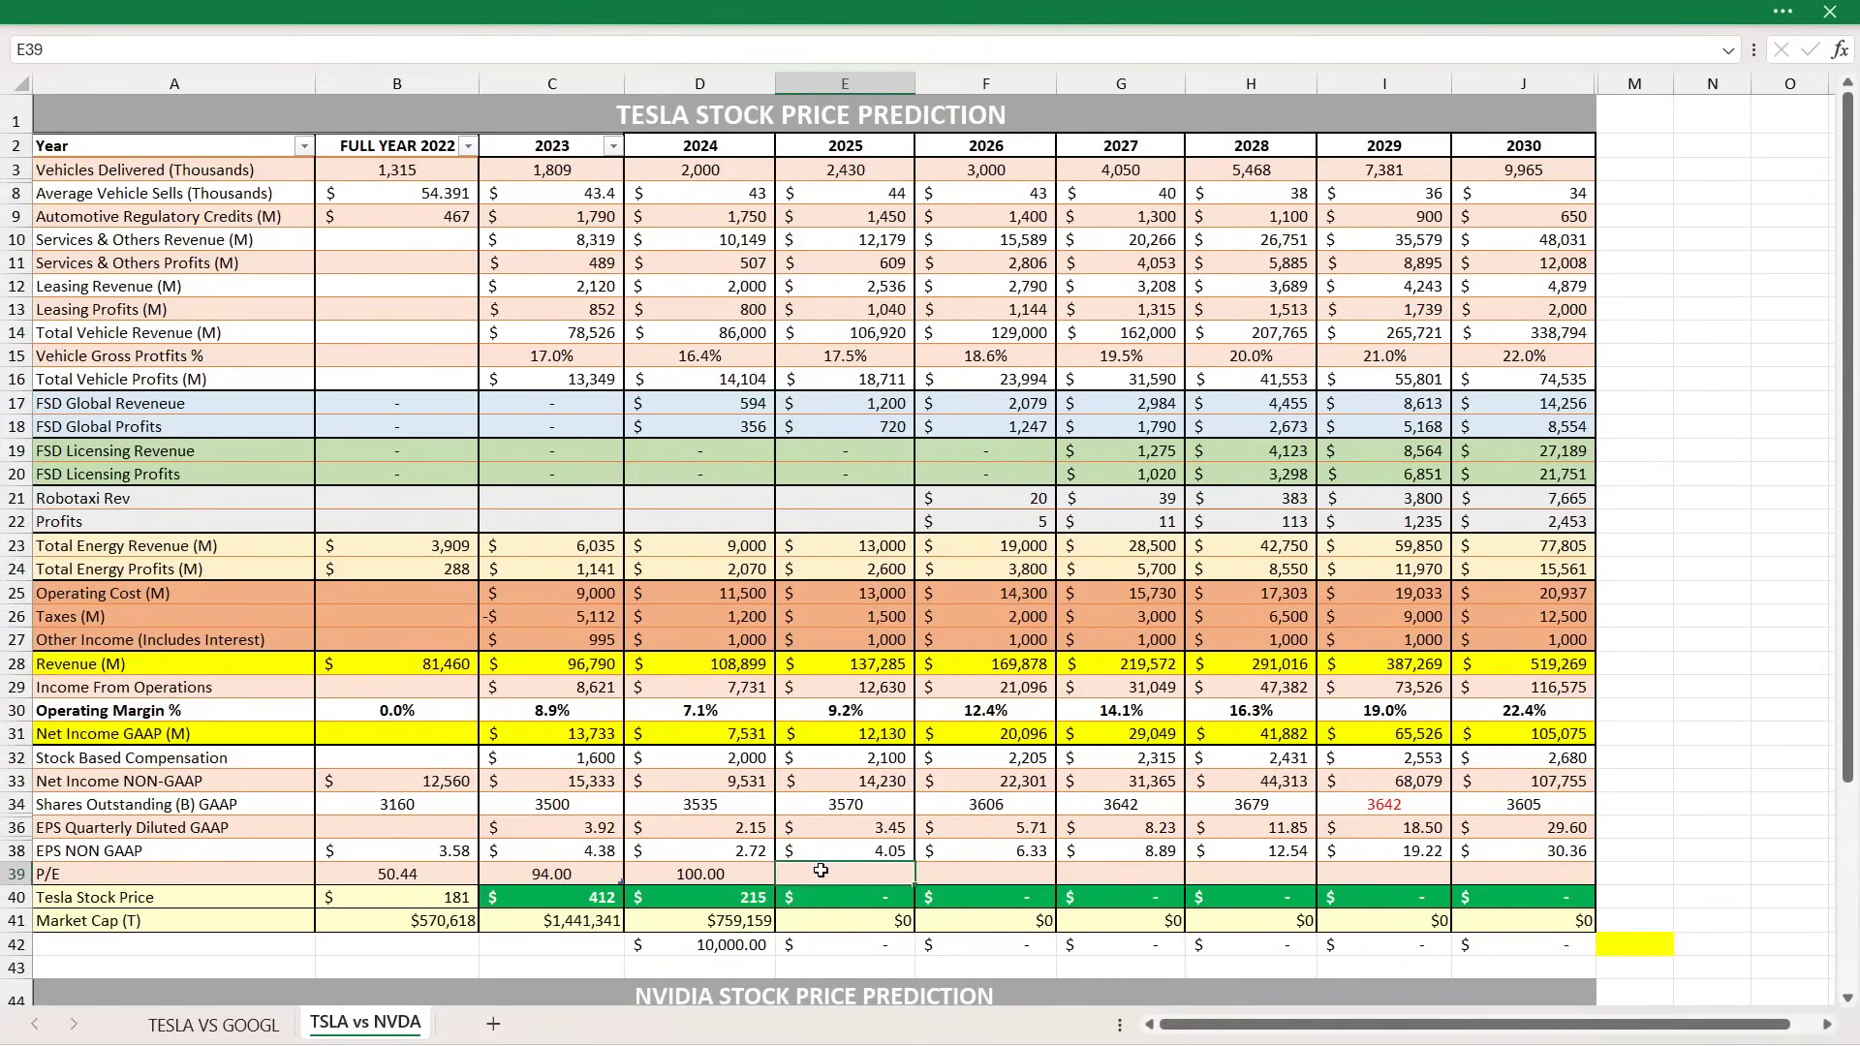
pyautogui.click(876, 711)
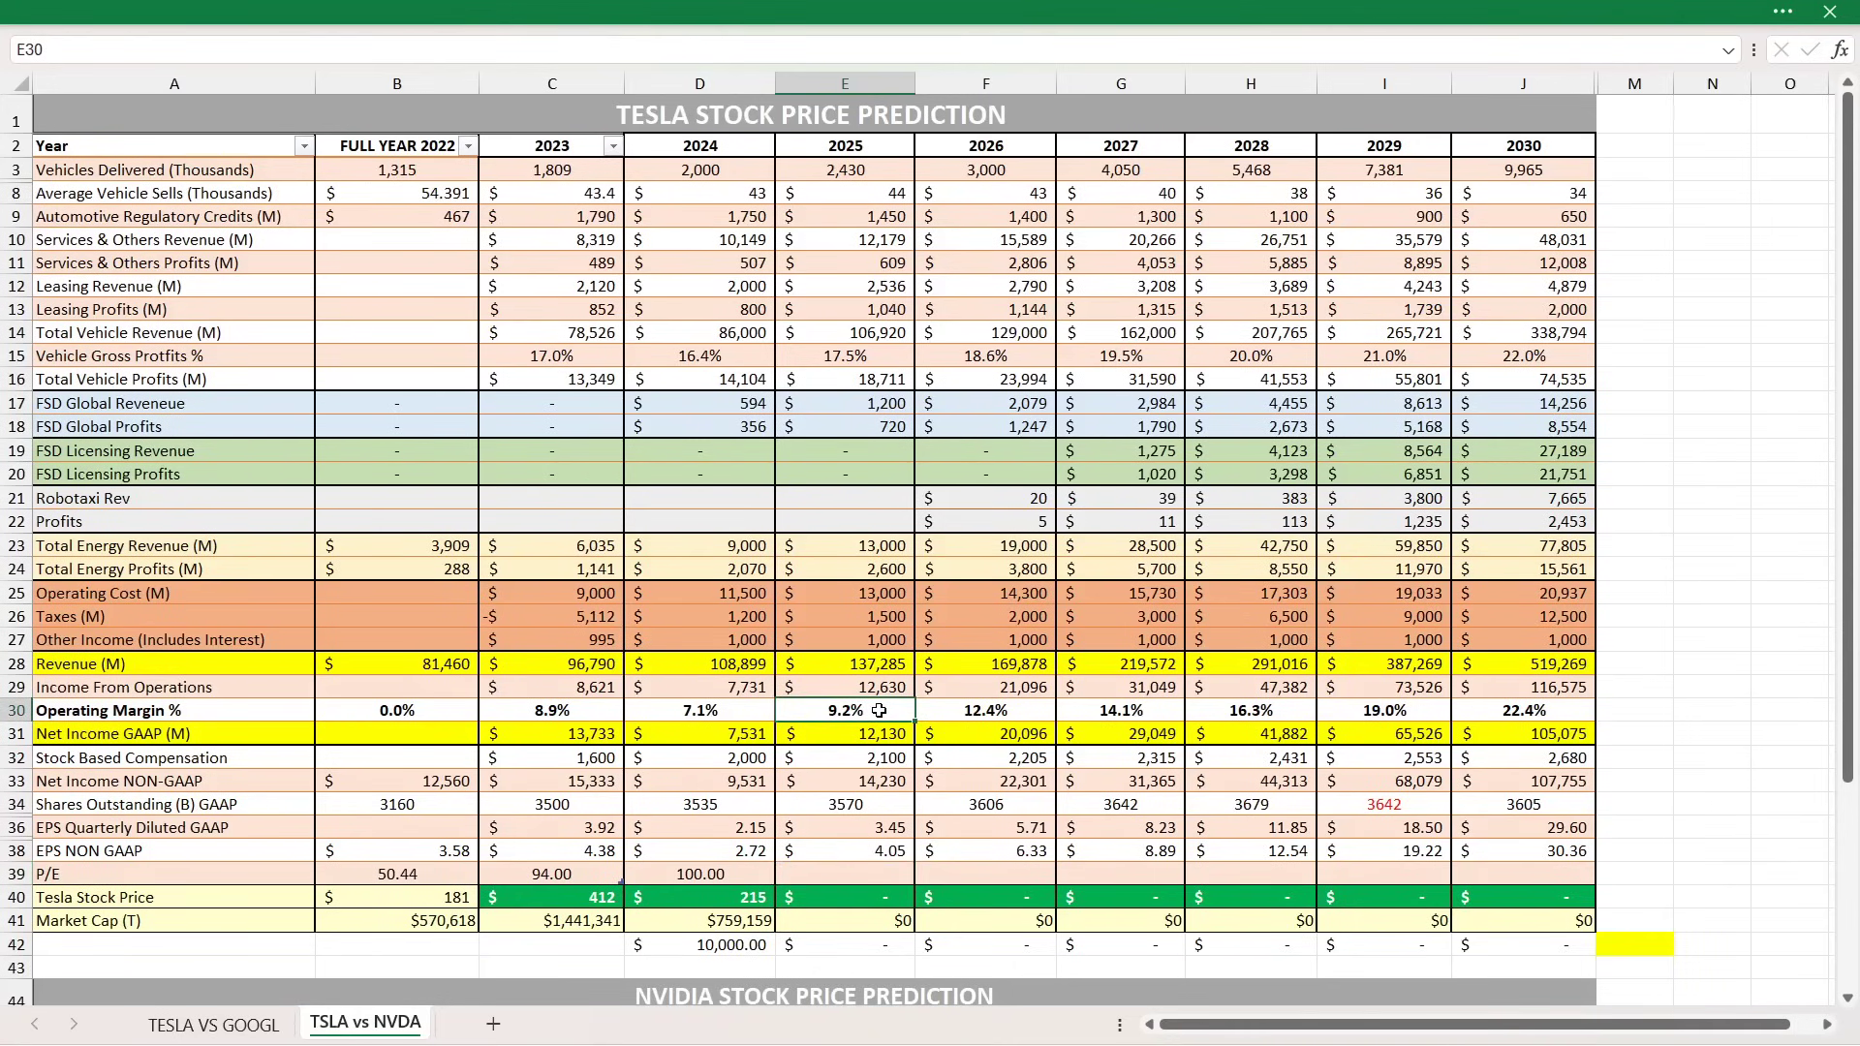
# Enter 85 as the 2025 P/E in E39 and compare the resulting market cap and row 42 values.
pyautogui.click(872, 876)
pyautogui.write('85')
pyautogui.press('Return')
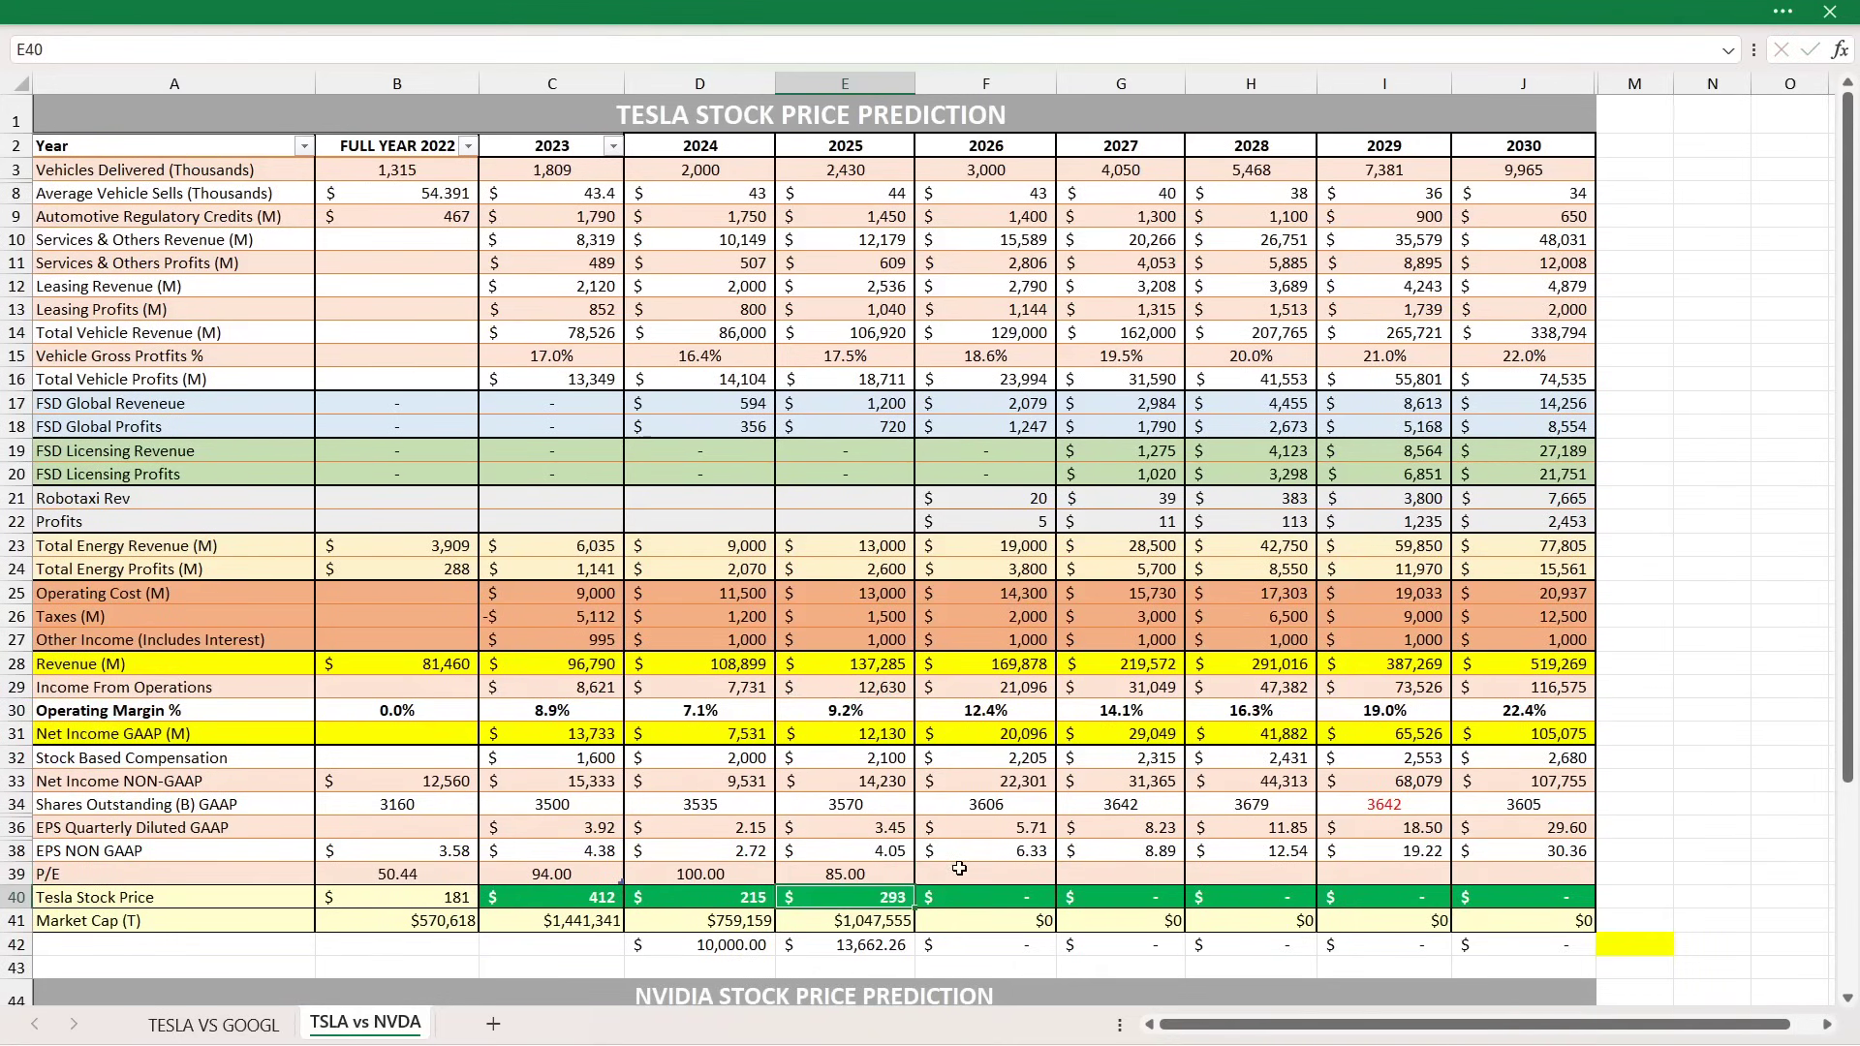
pyautogui.press('Return')
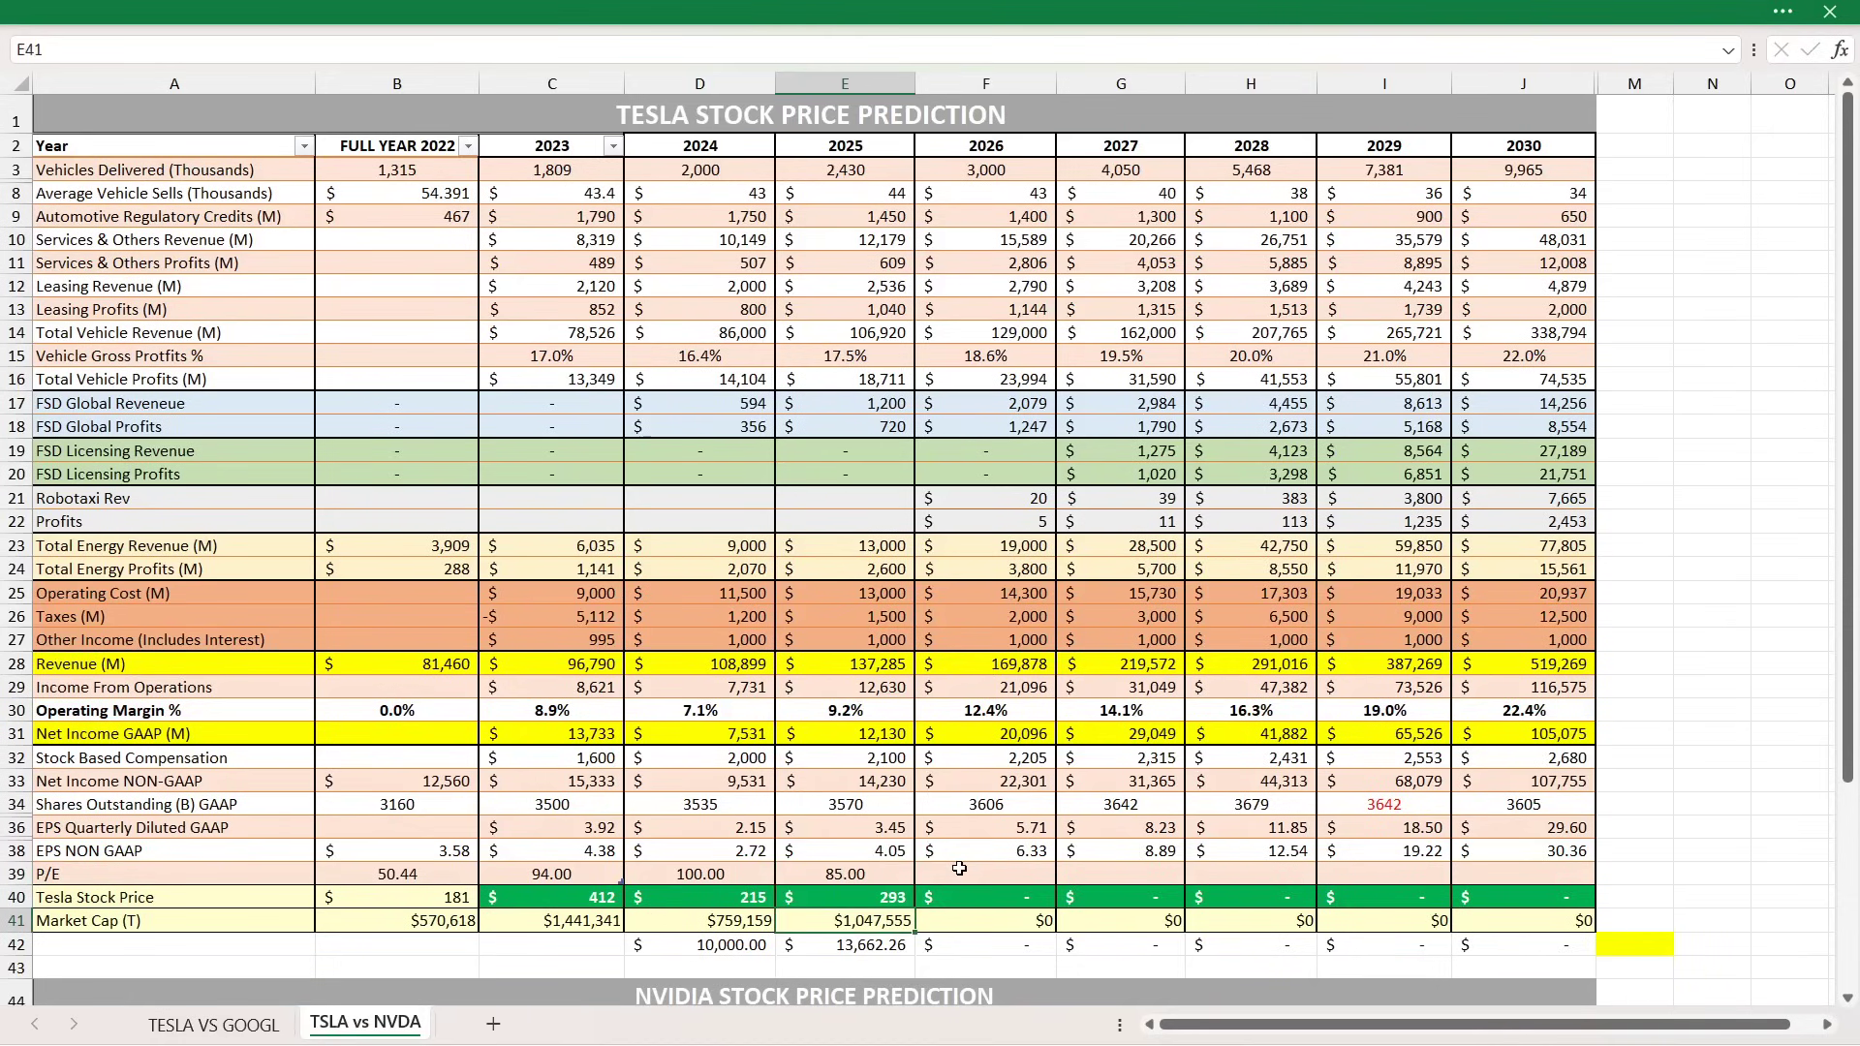
pyautogui.press('Return')
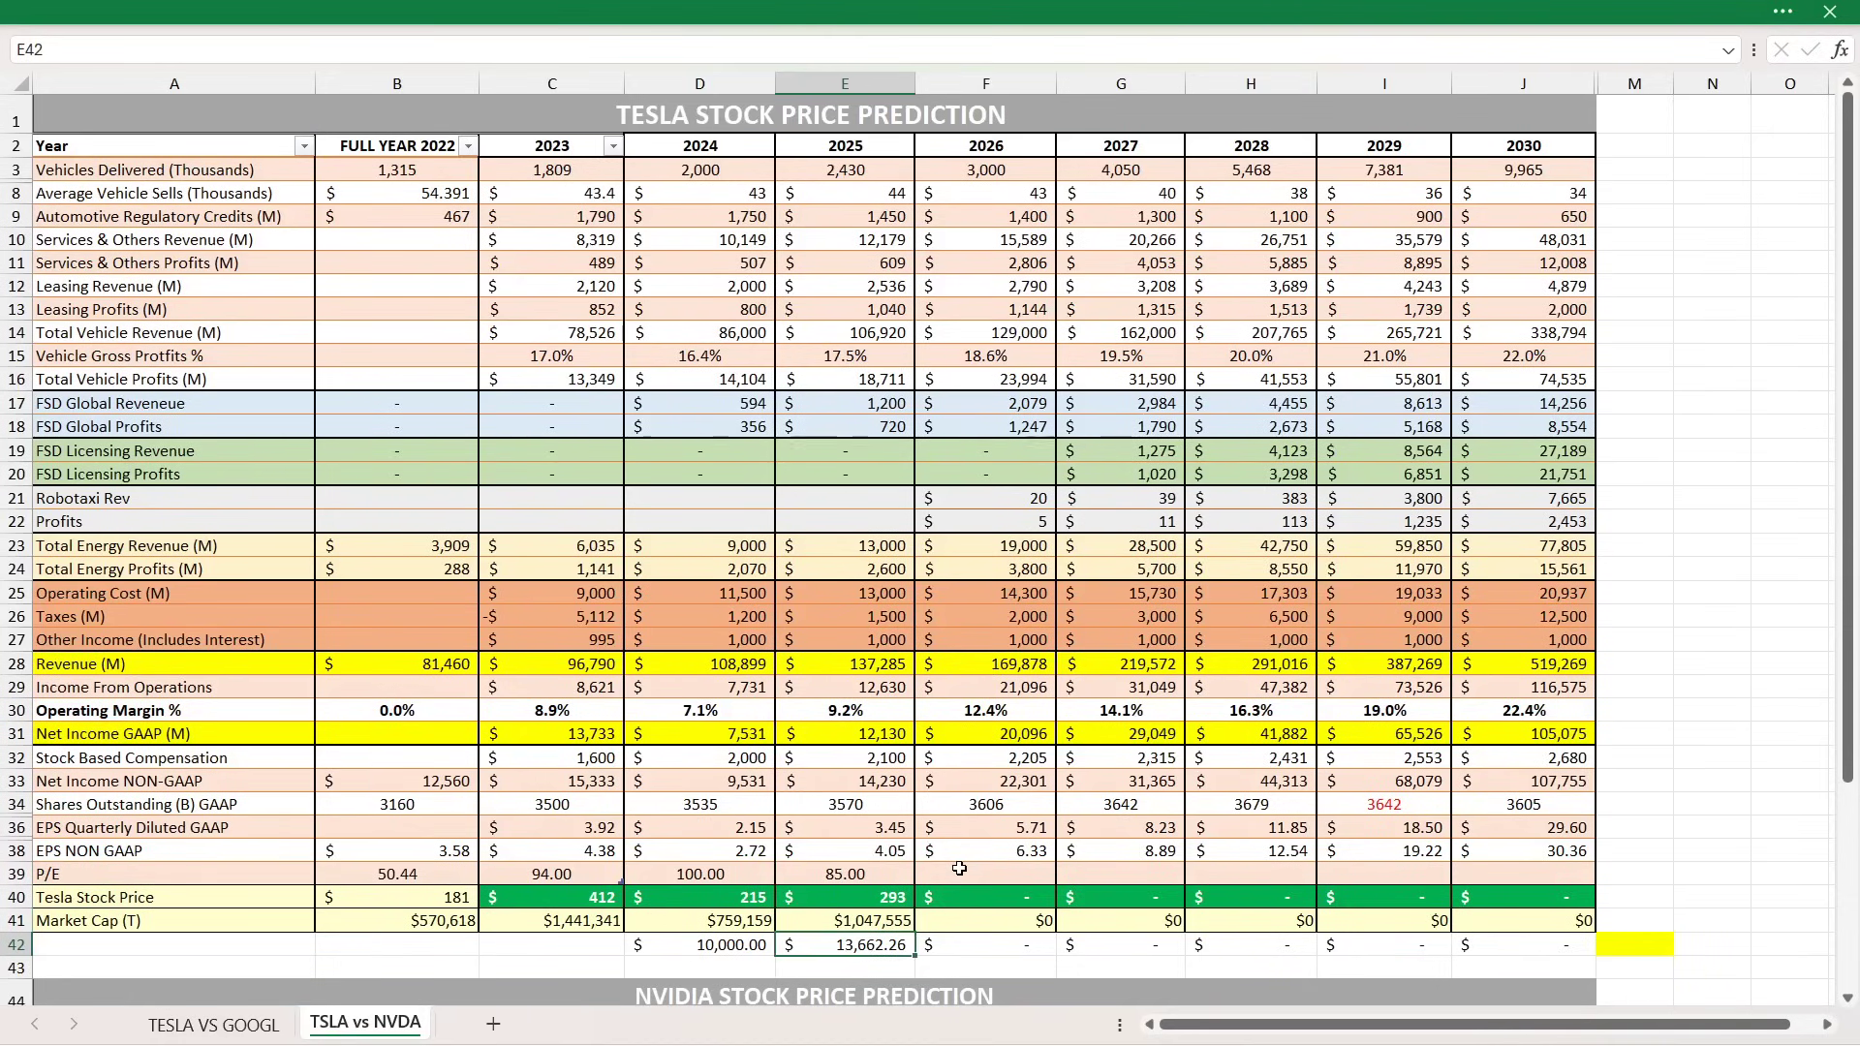
pyautogui.press('Left')
pyautogui.press('Right')
pyautogui.press('Up')
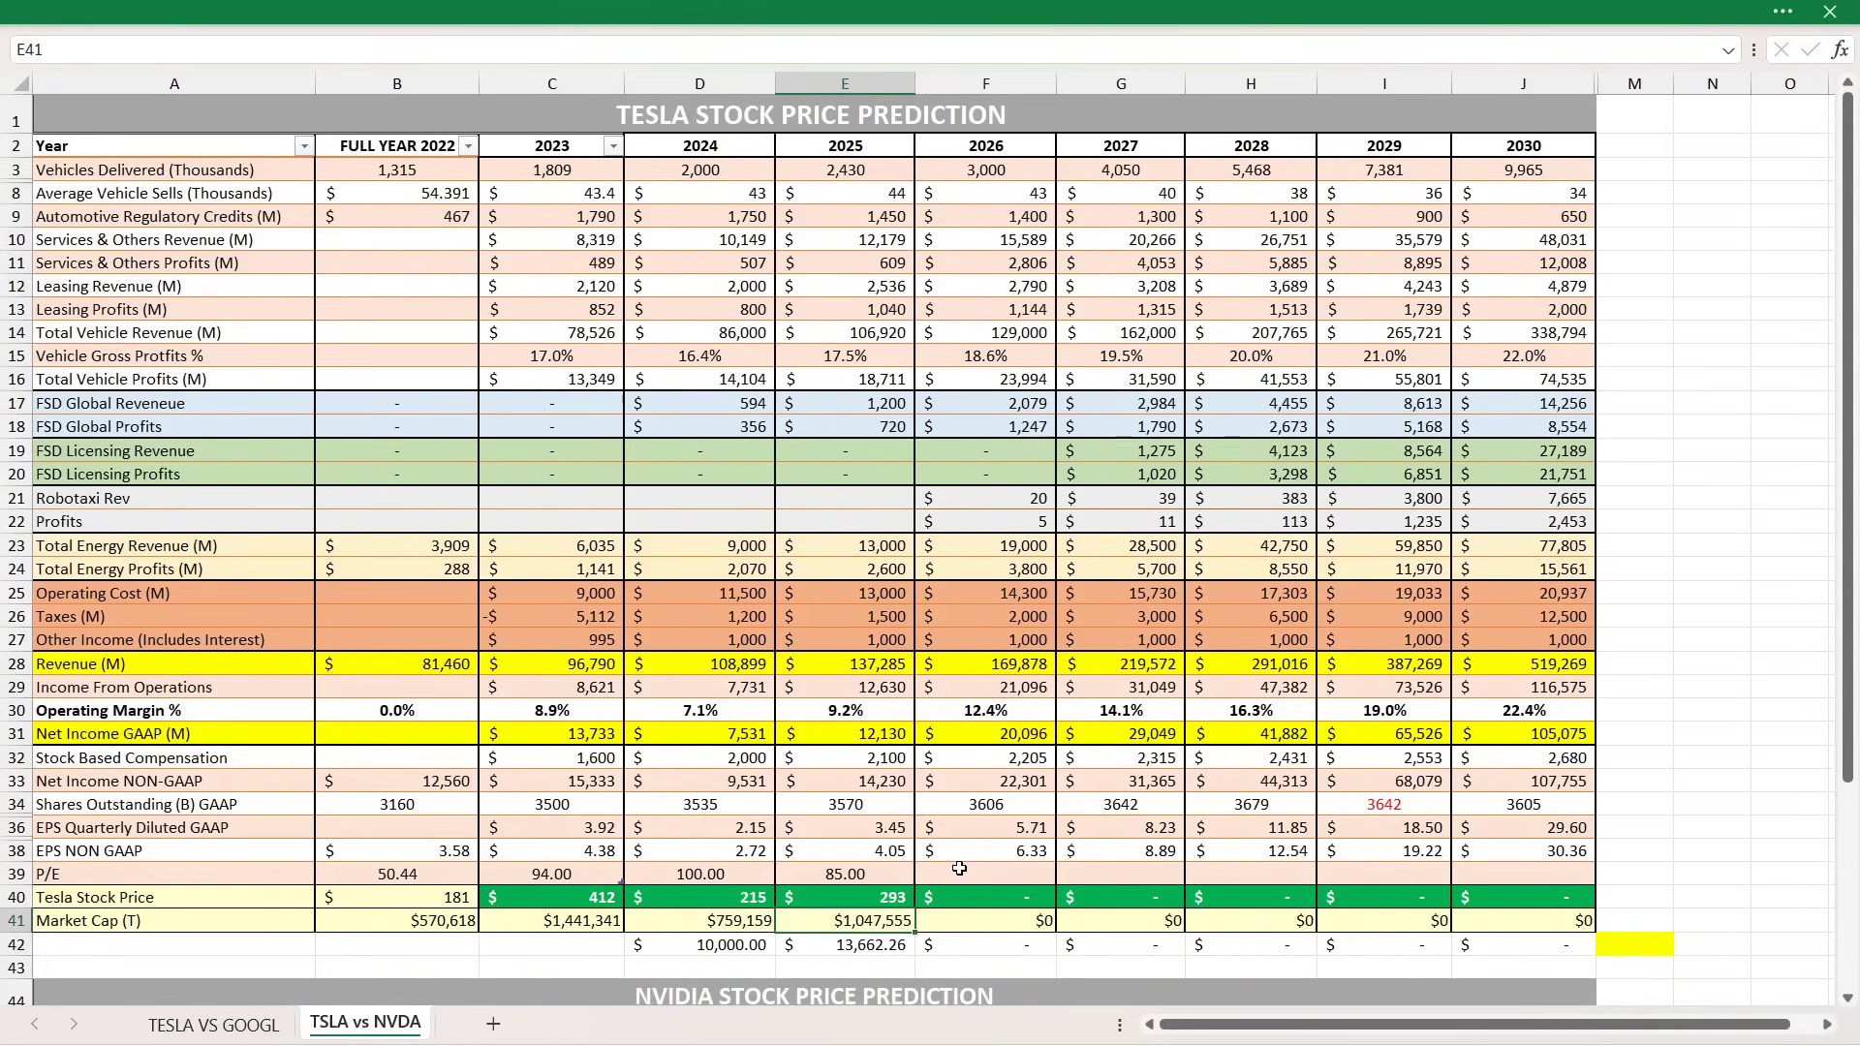
pyautogui.press('Right')
pyautogui.press('Up')
pyautogui.press('Up')
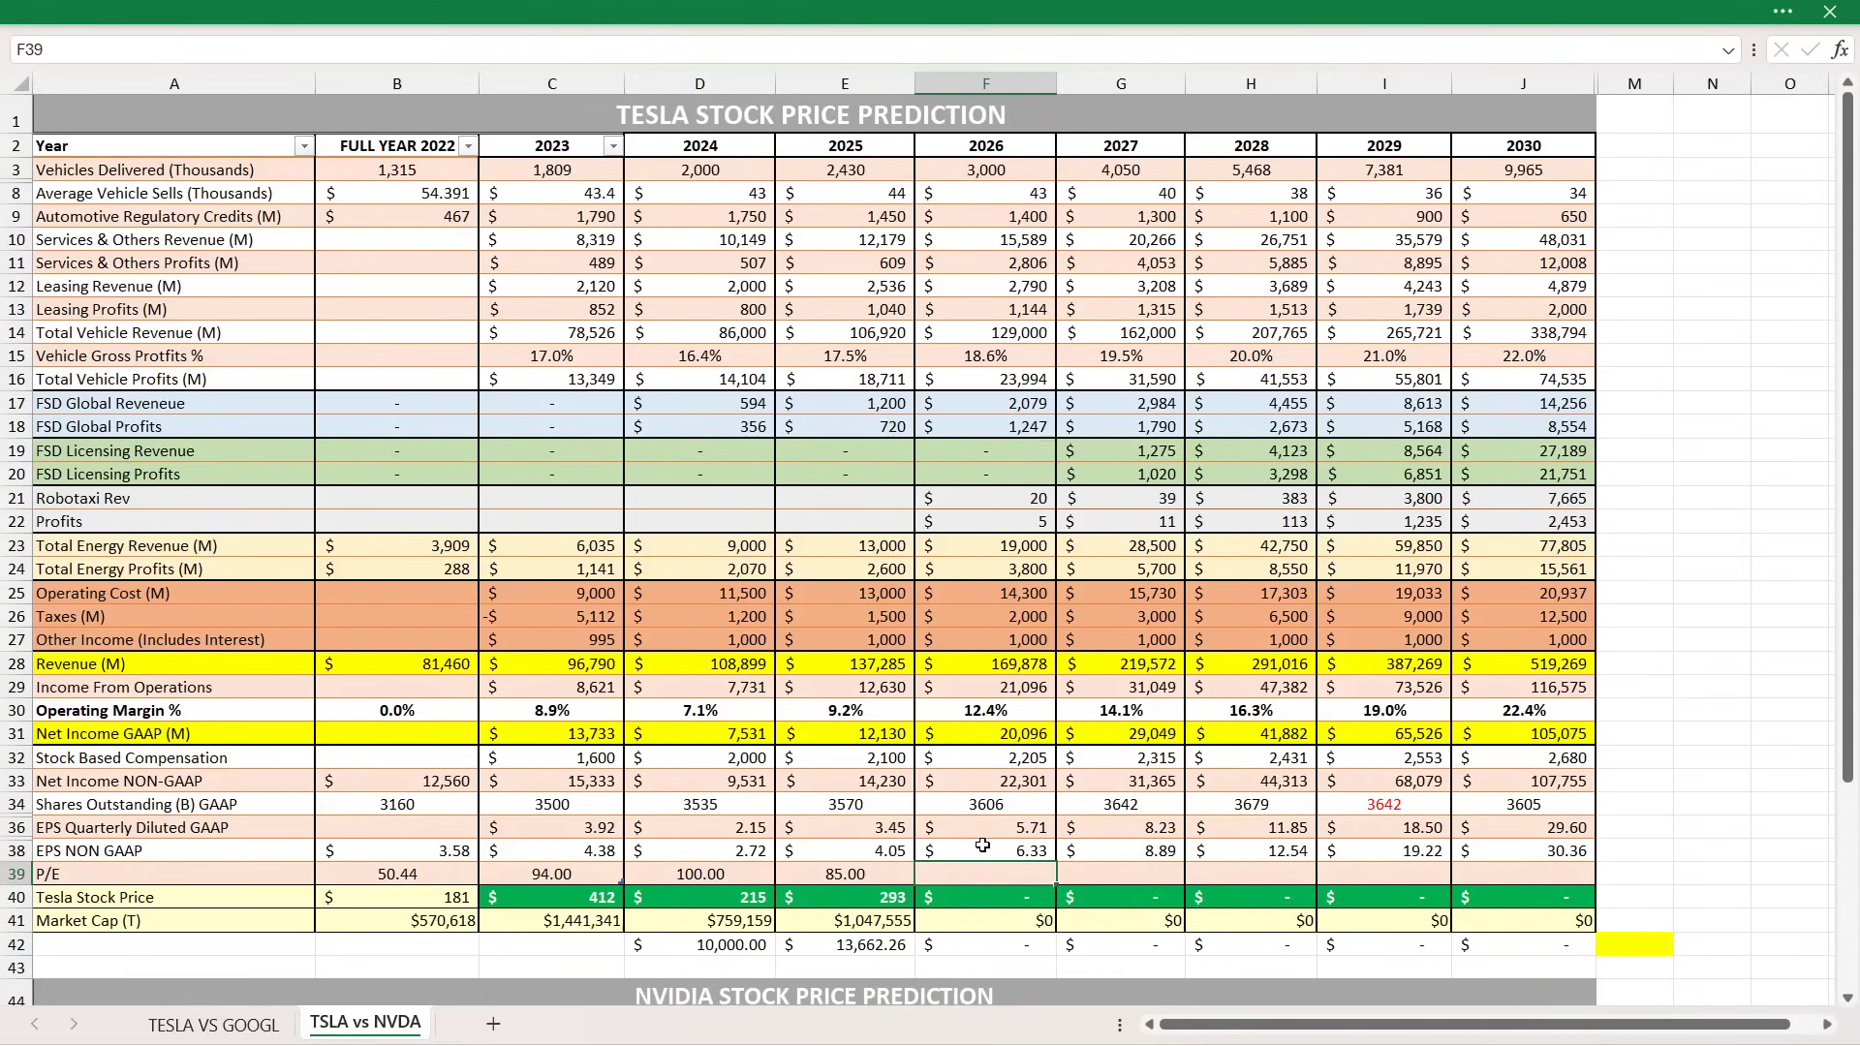
# Enter 80 as the 2026 P/E in F39 and compare row 42 results for 2024–2026.
pyautogui.moveTo(978, 497); pyautogui.dragTo(977, 513)
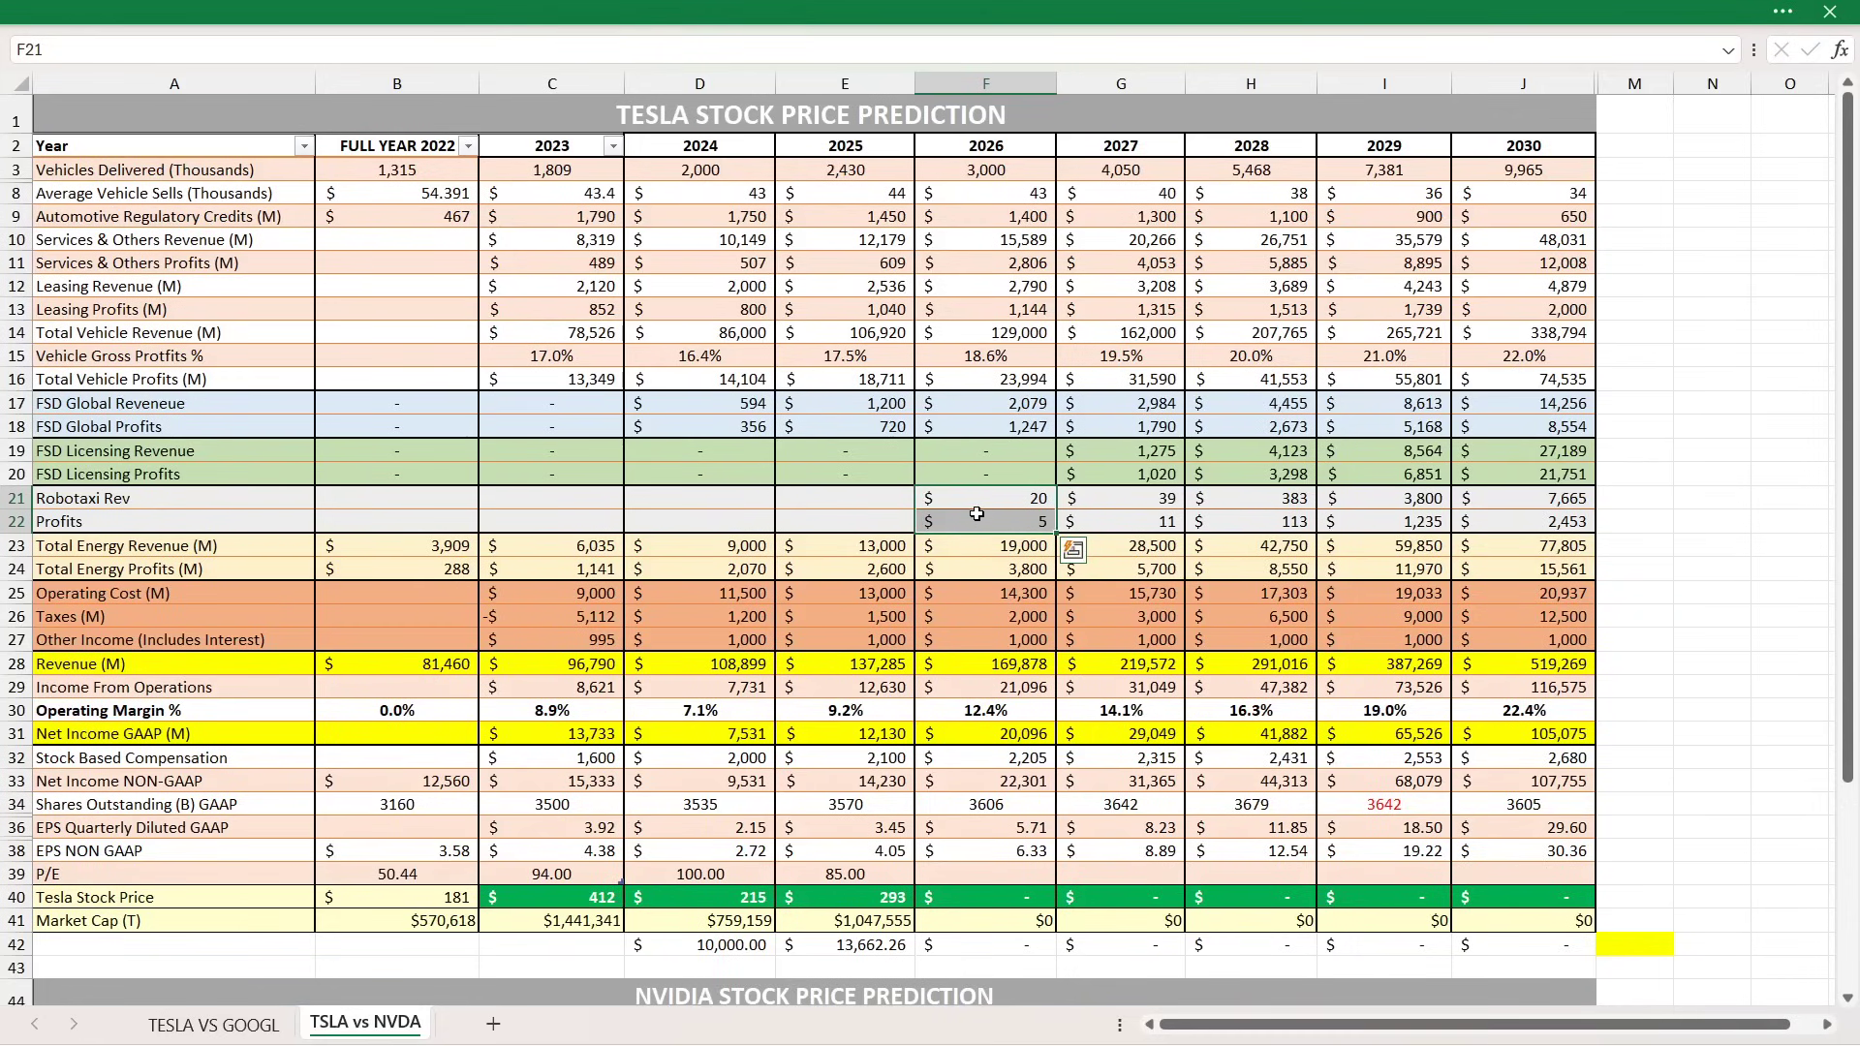
pyautogui.click(998, 870)
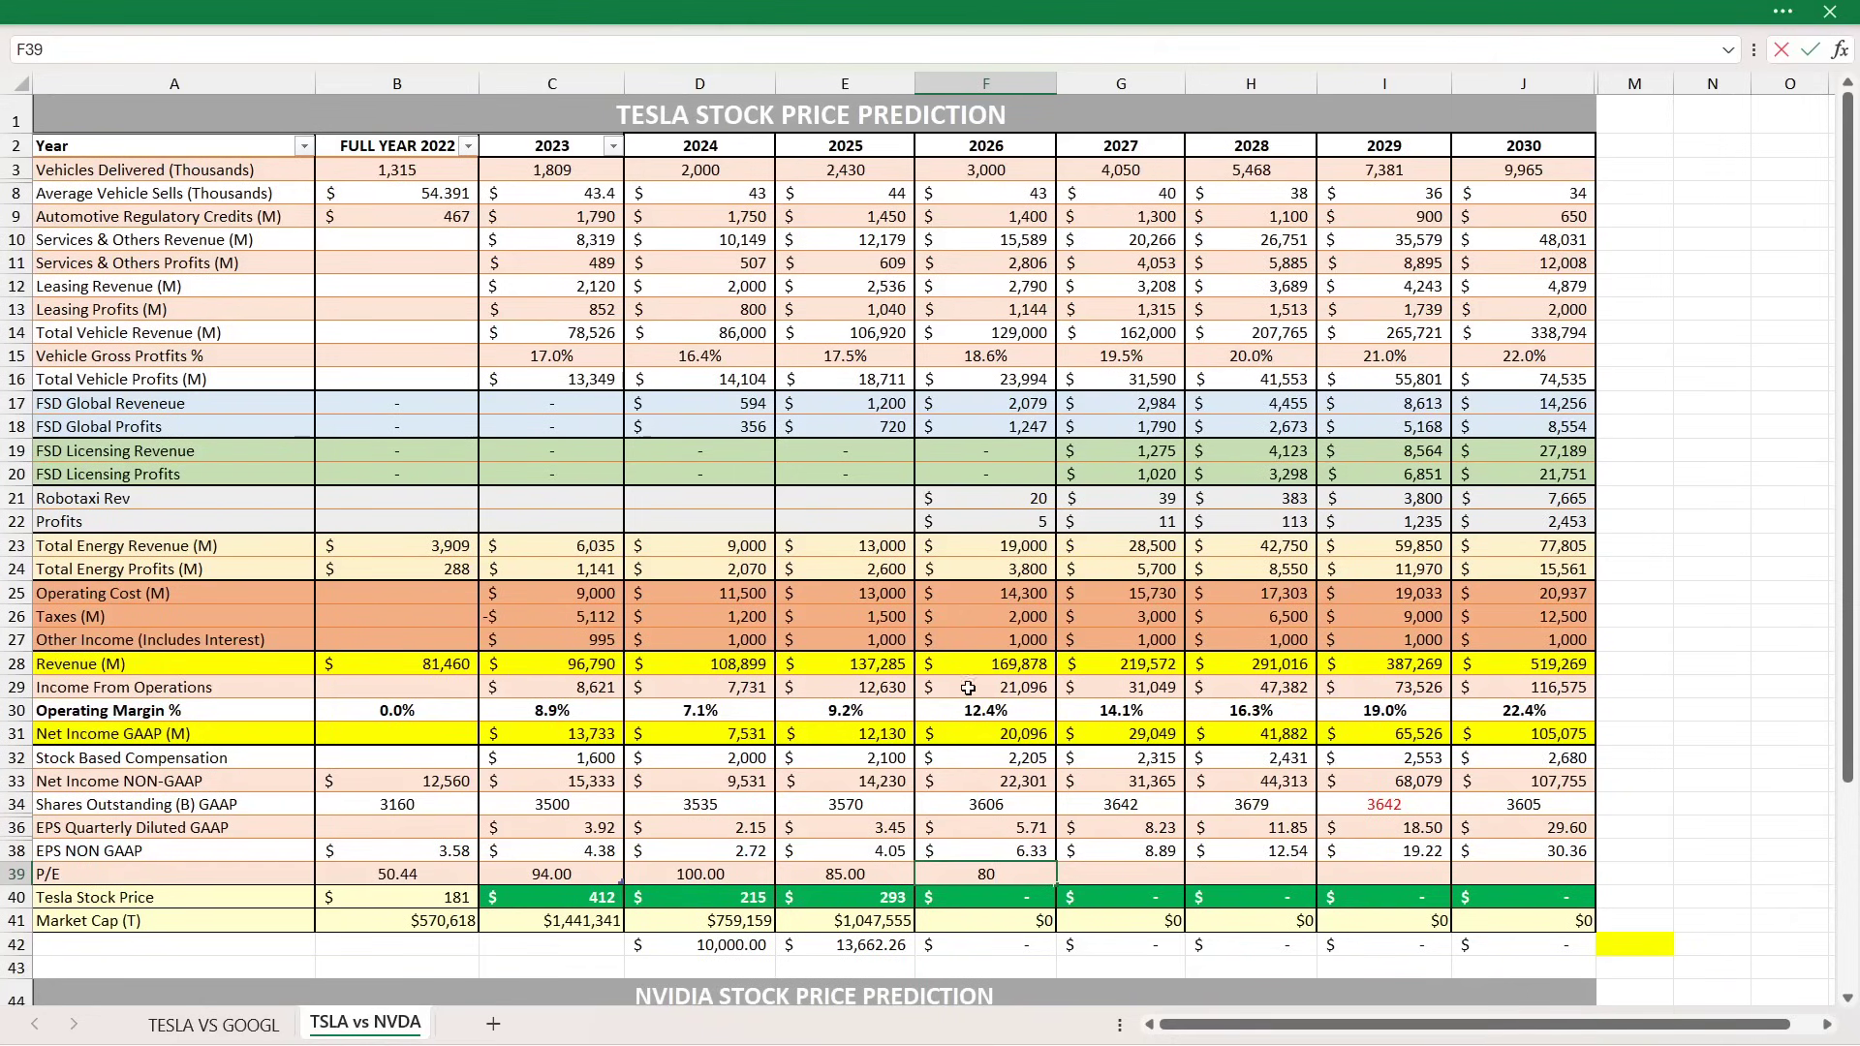
pyautogui.press('Return')
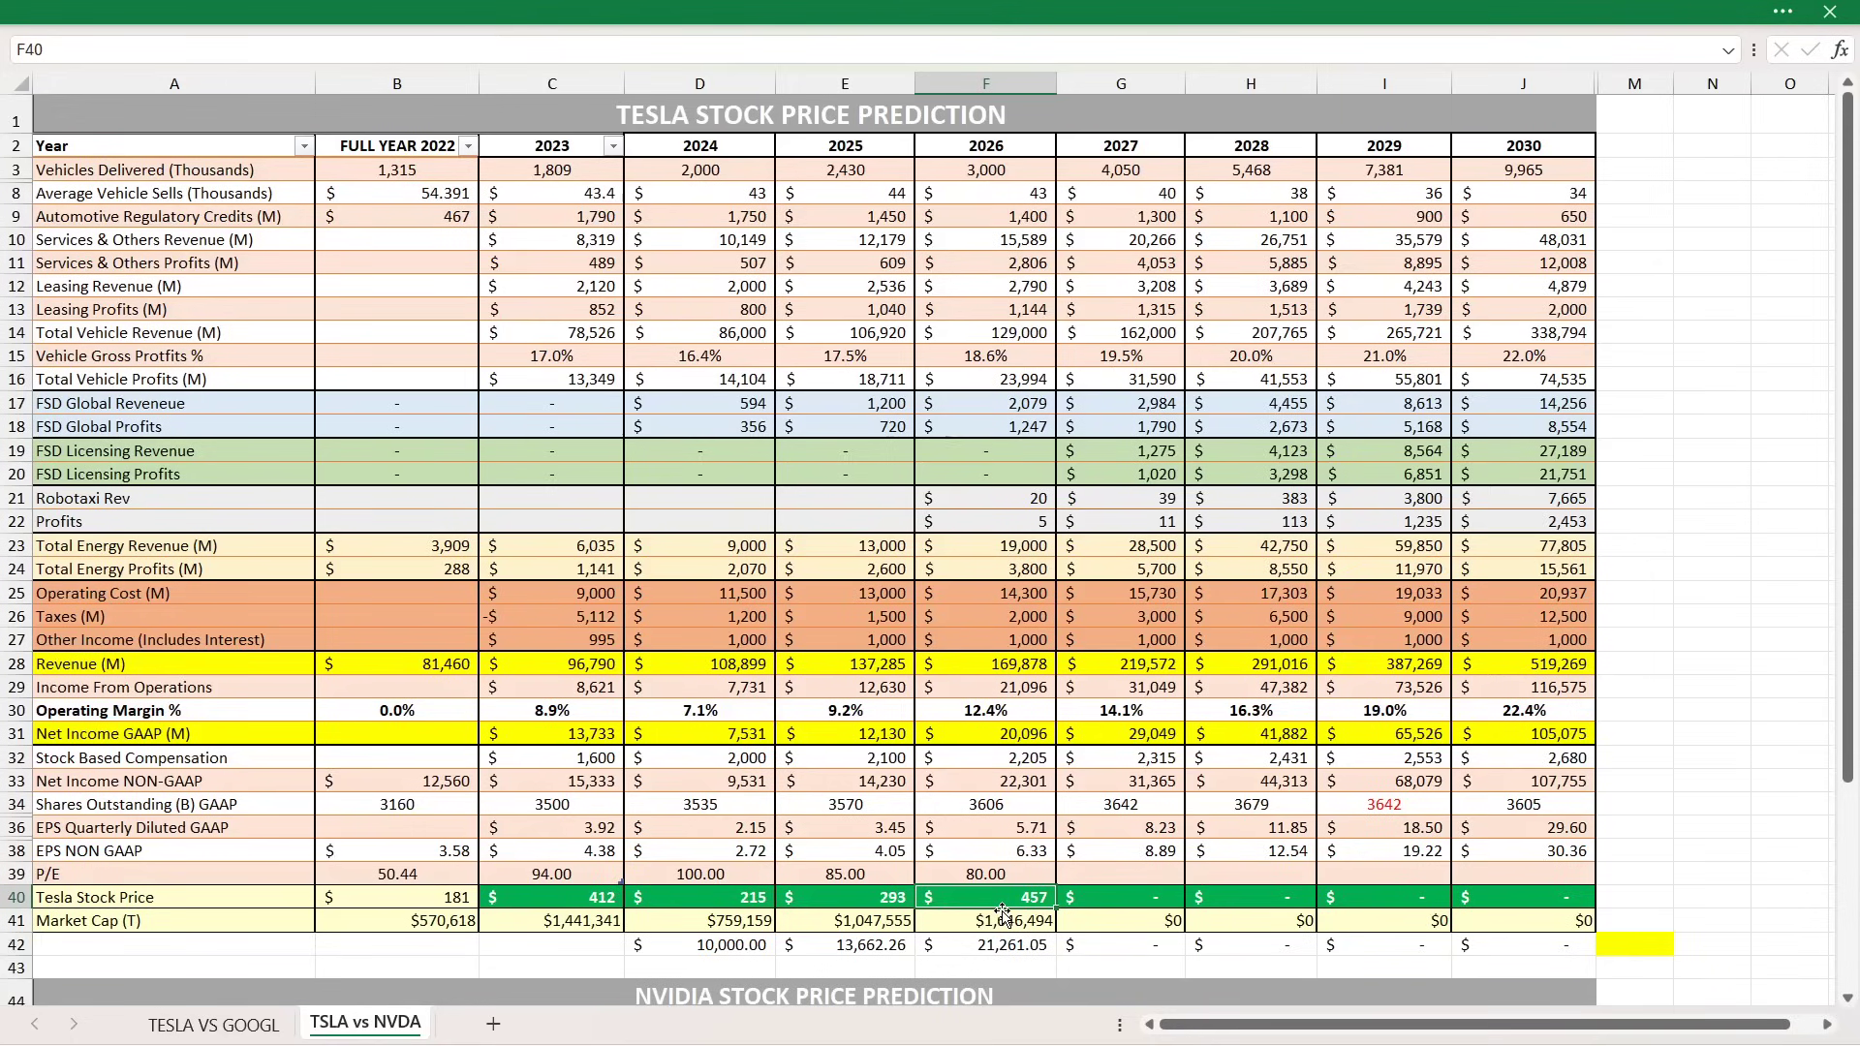
pyautogui.click(966, 922)
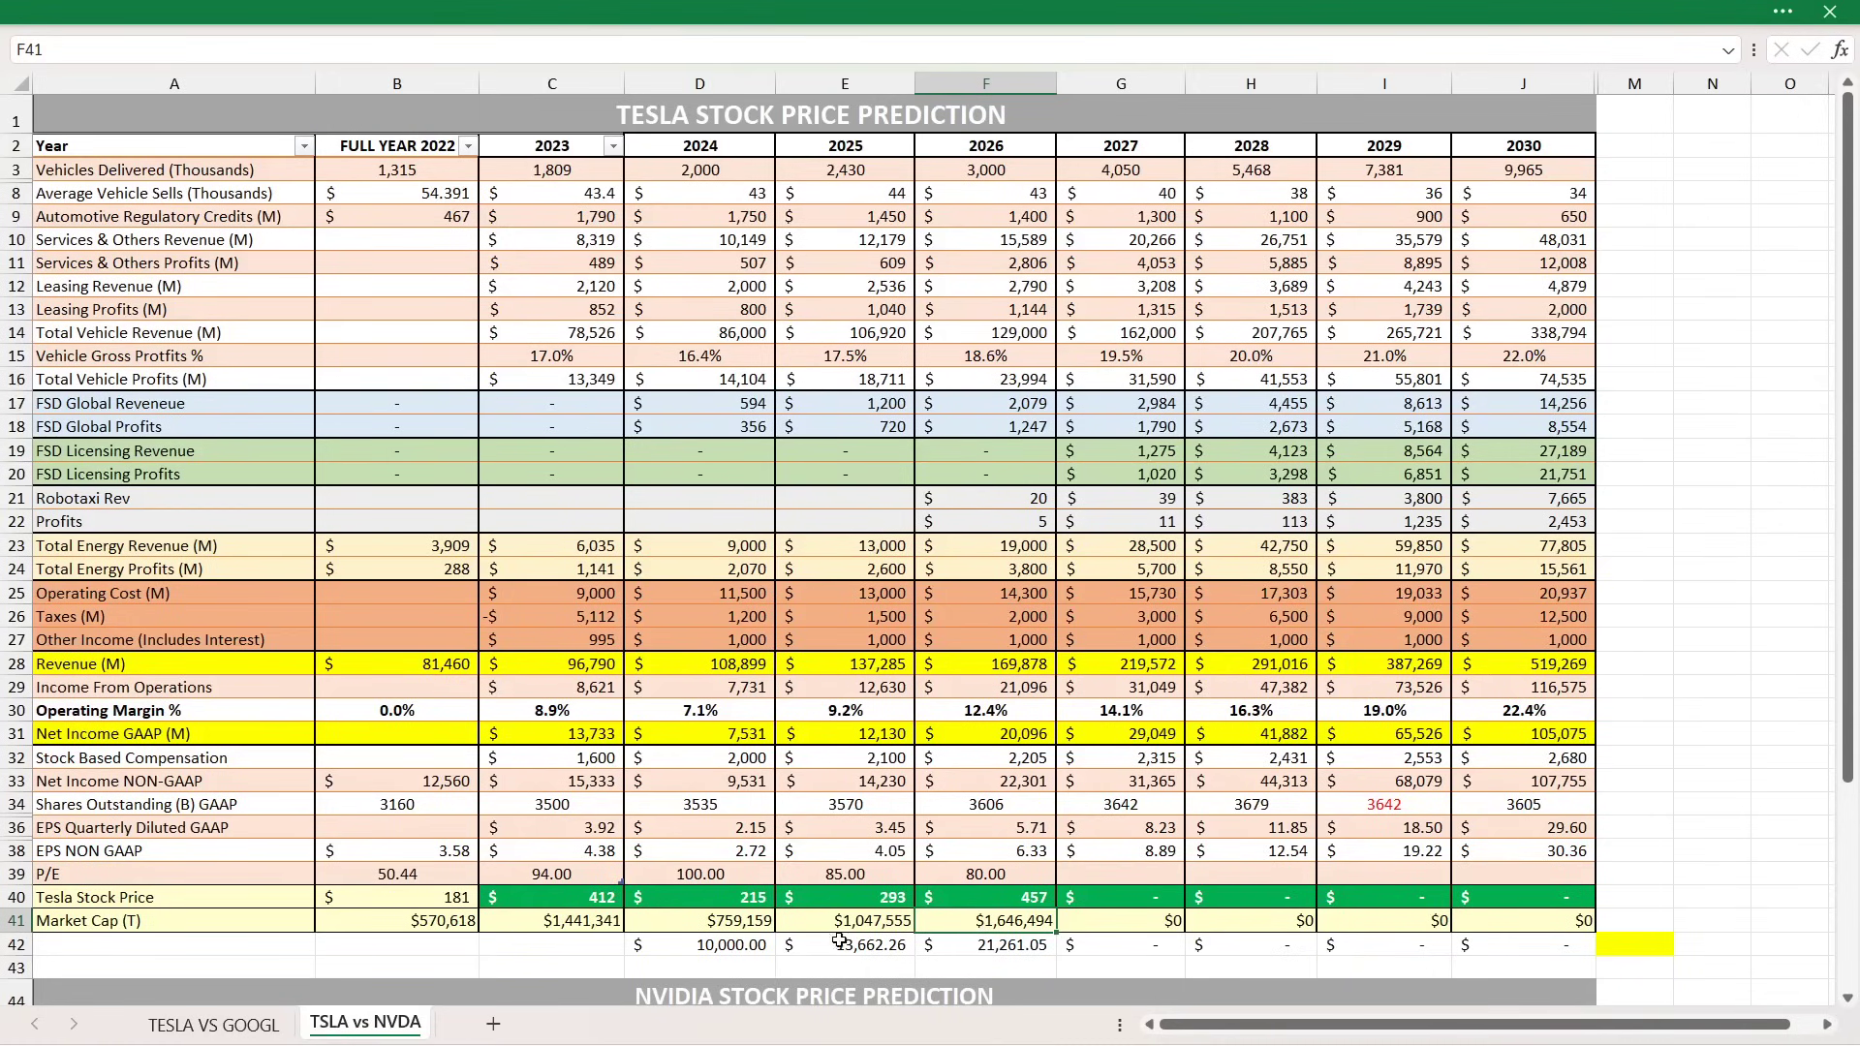
pyautogui.moveTo(760, 942); pyautogui.dragTo(944, 944)
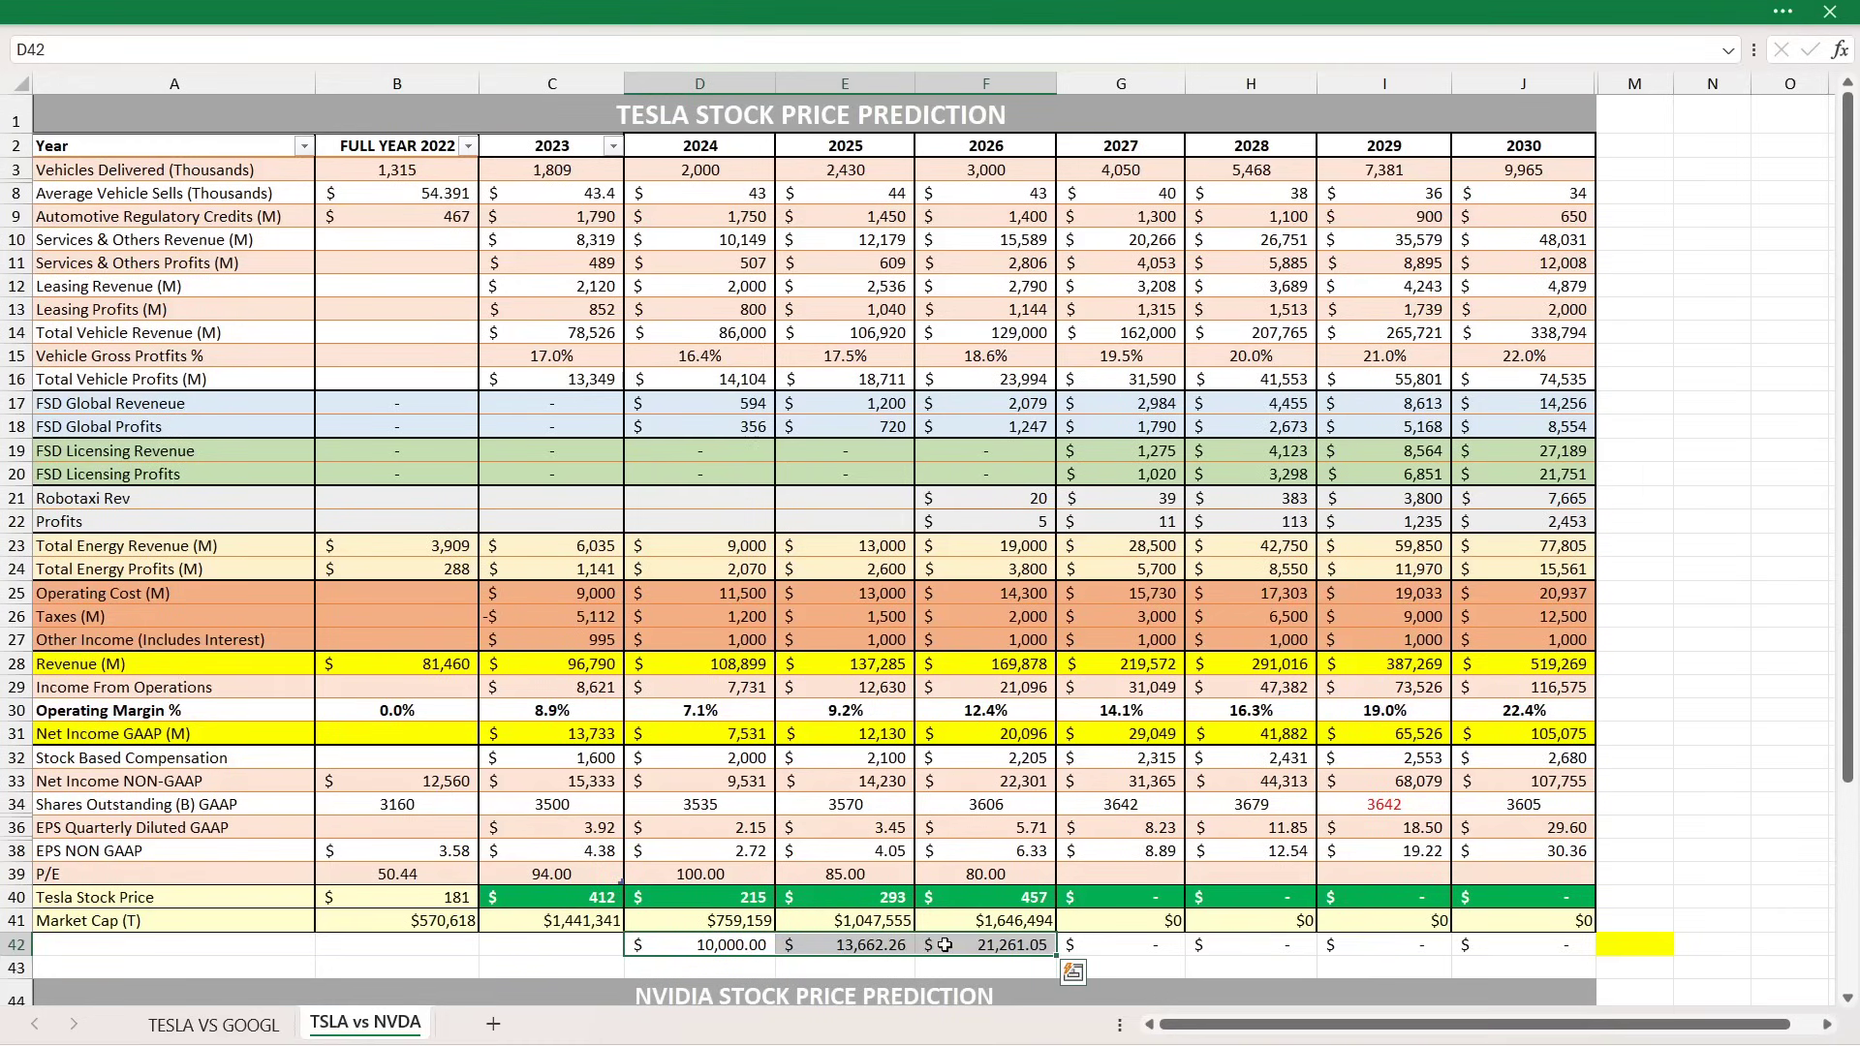
pyautogui.click(1085, 712)
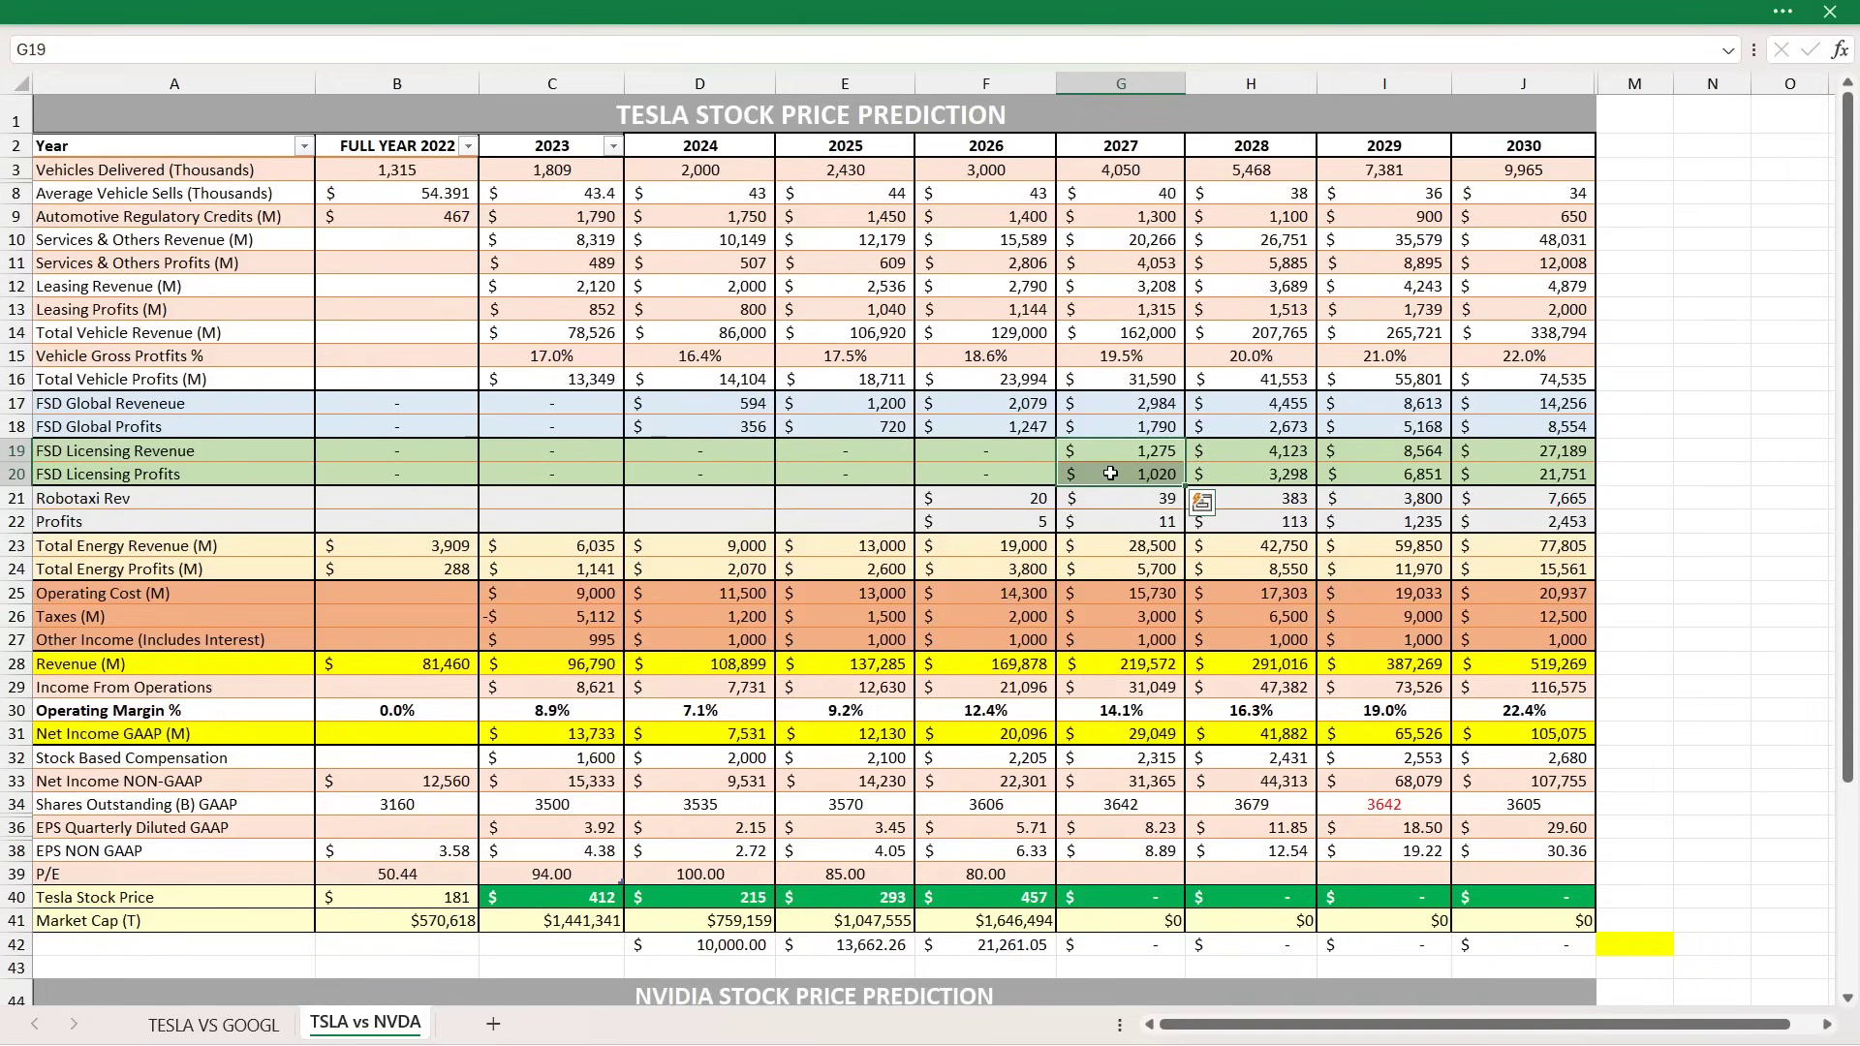
pyautogui.moveTo(727, 415); pyautogui.dragTo(1616, 423)
pyautogui.moveTo(1046, 502); pyautogui.dragTo(1591, 512)
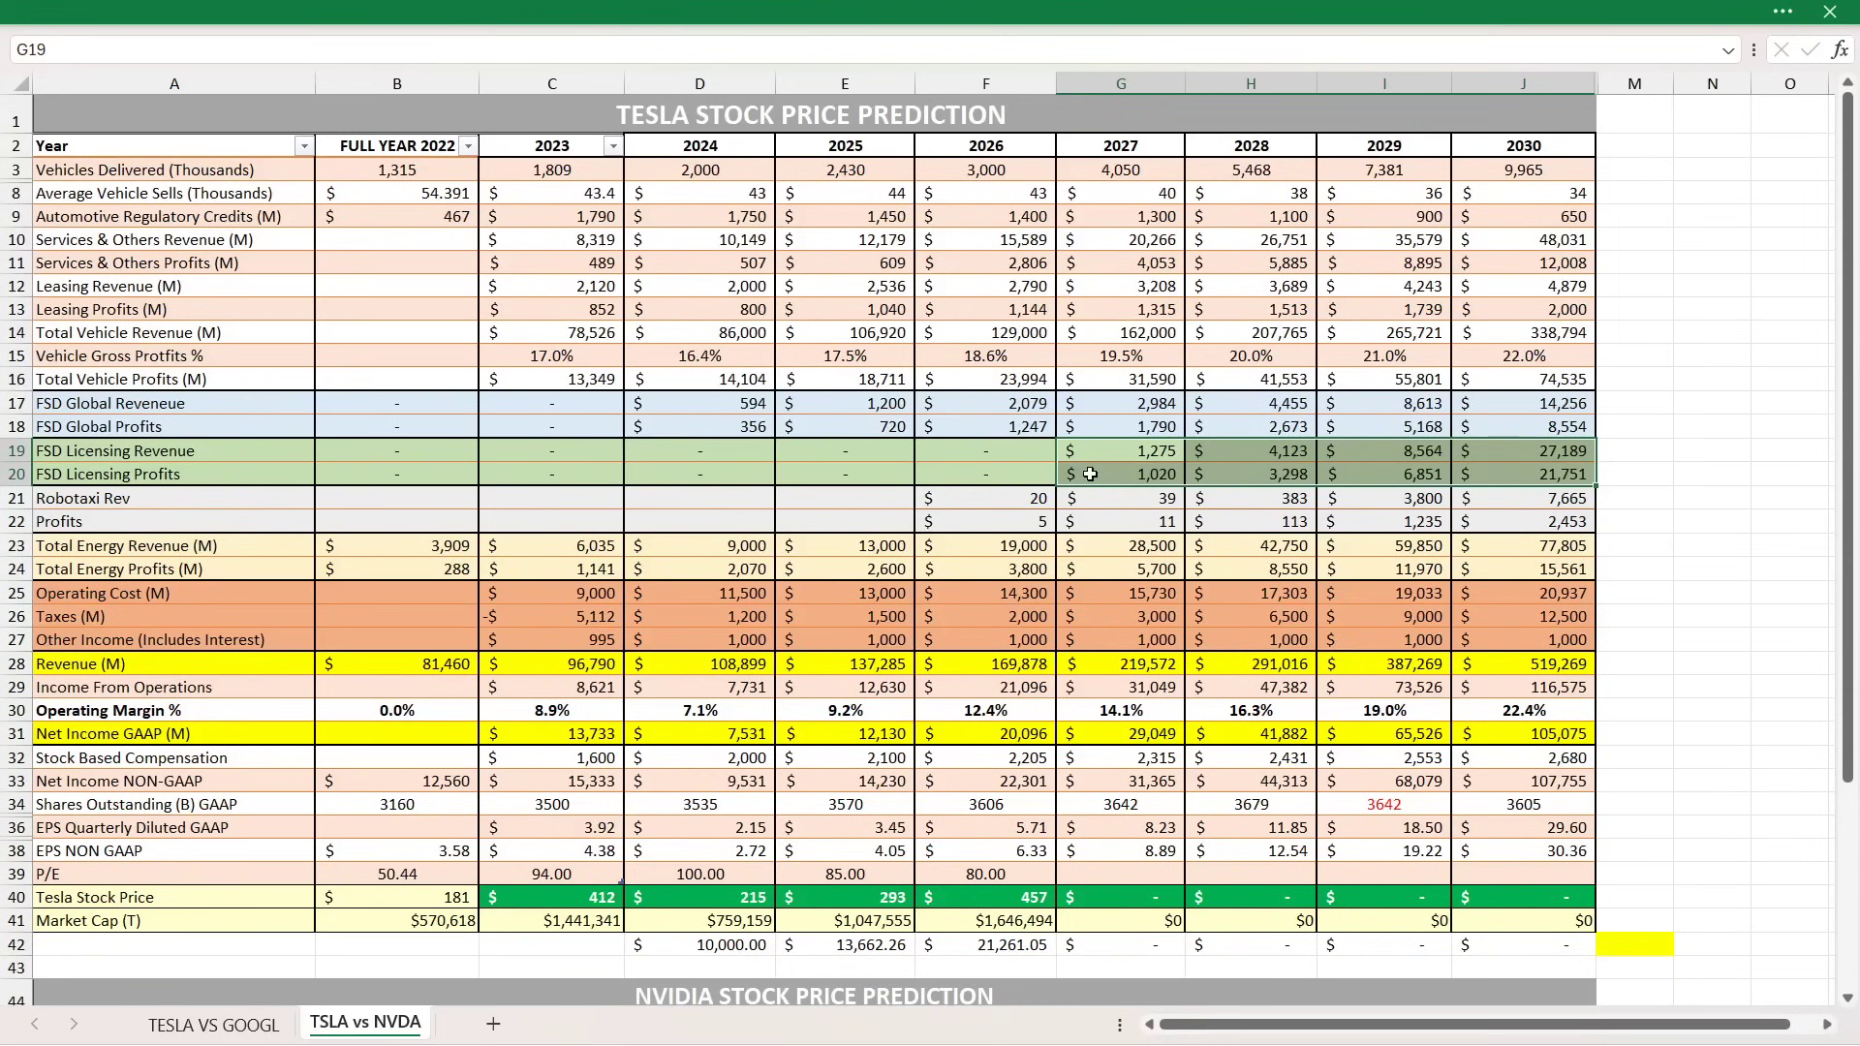
pyautogui.click(1077, 711)
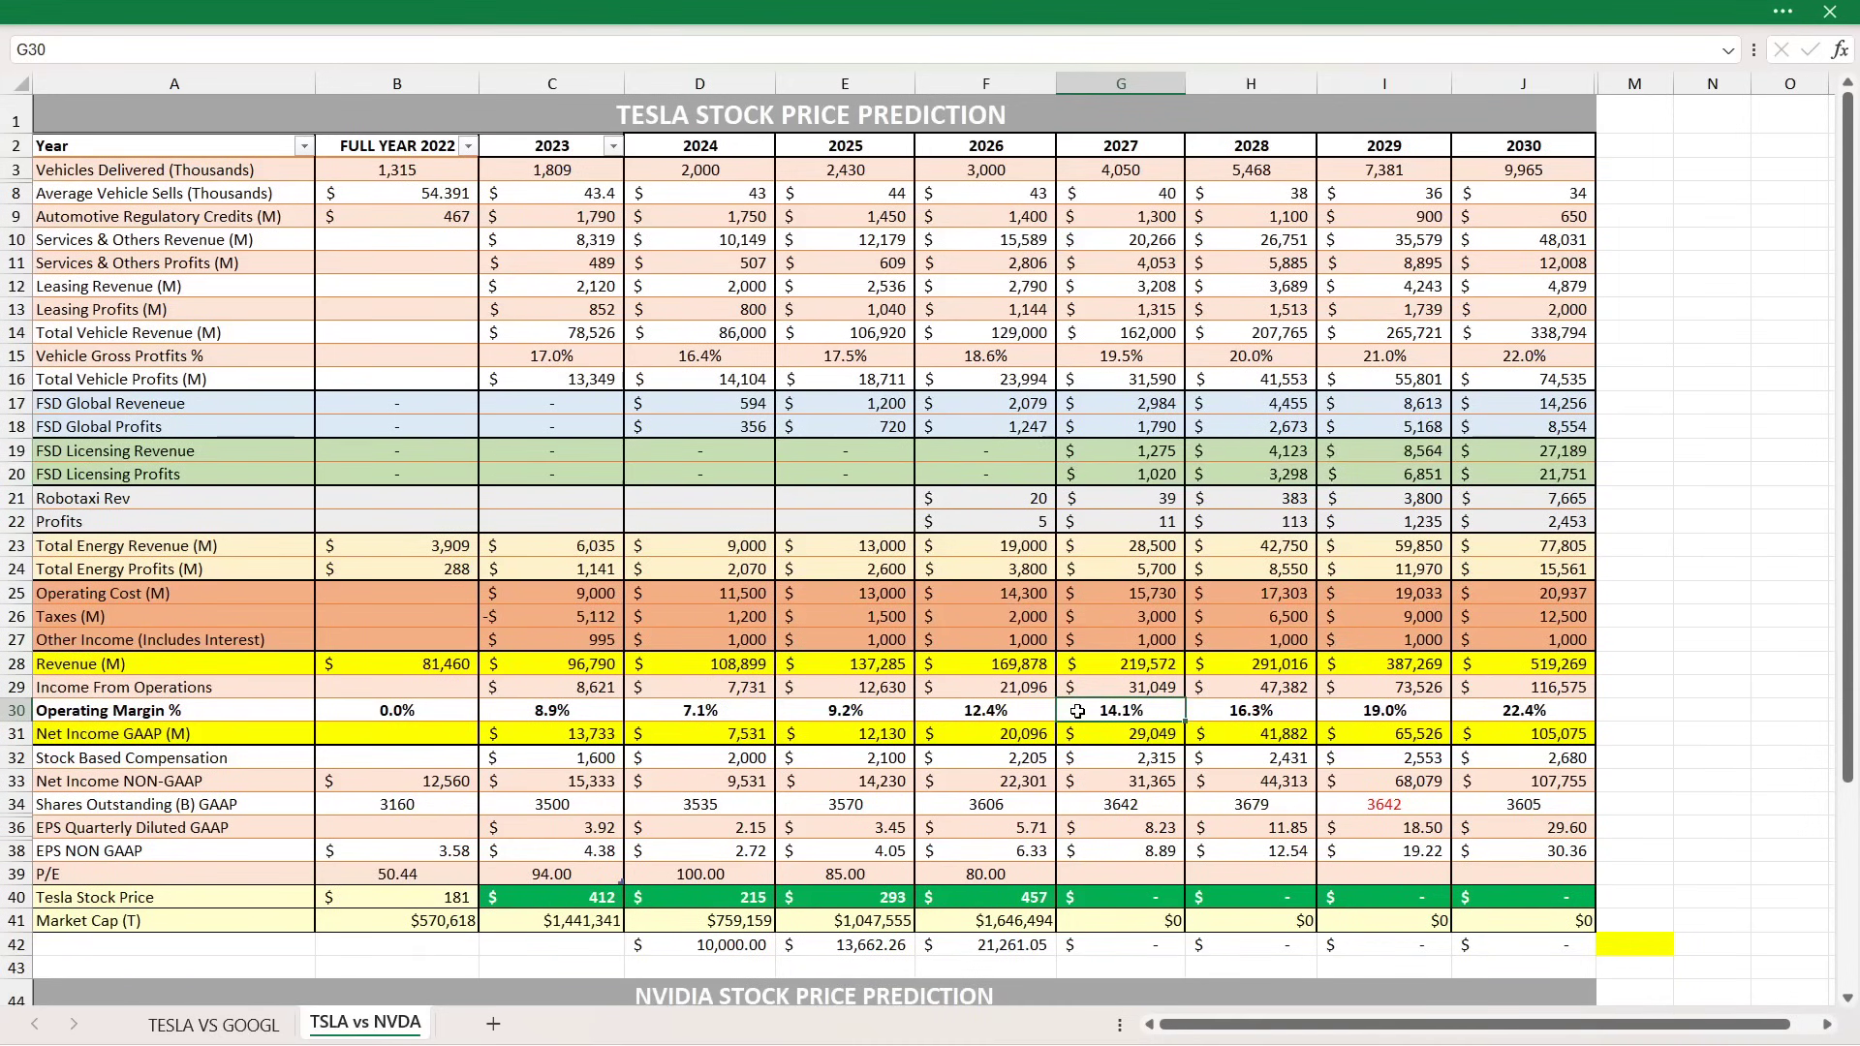
pyautogui.click(1156, 875)
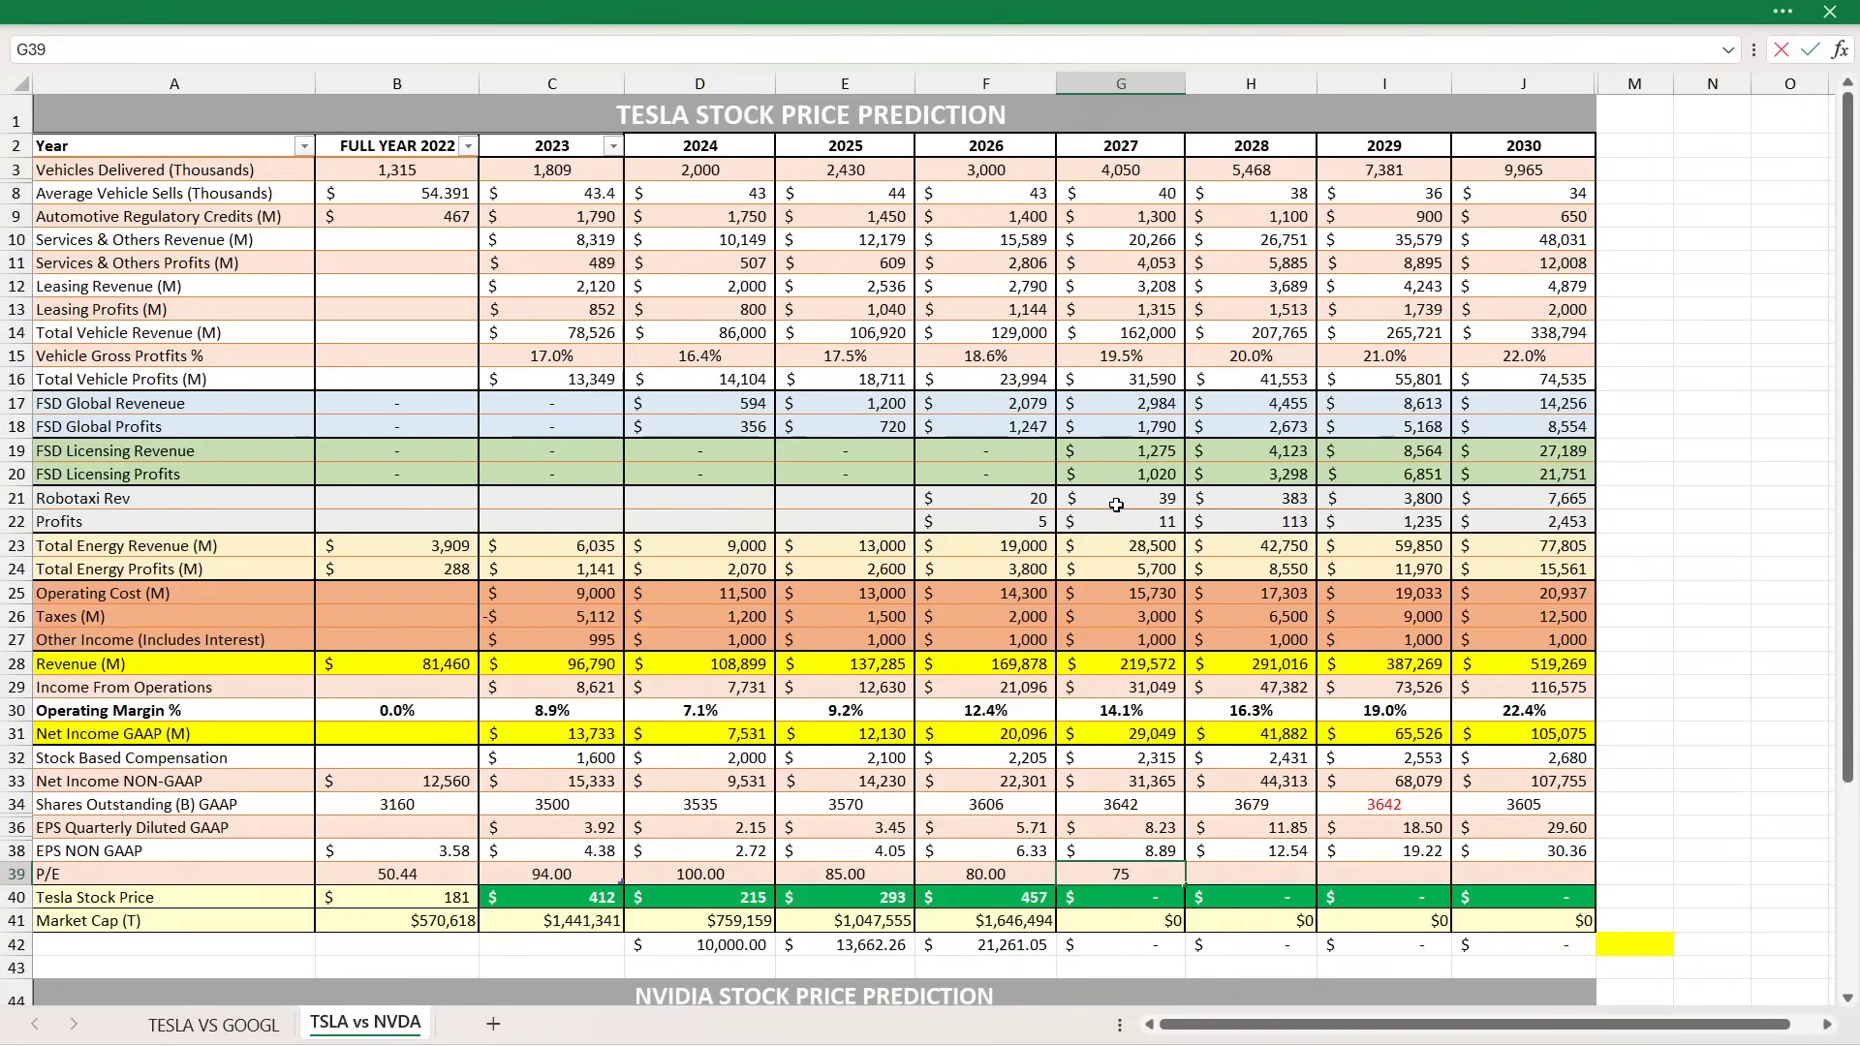
pyautogui.press('Return')
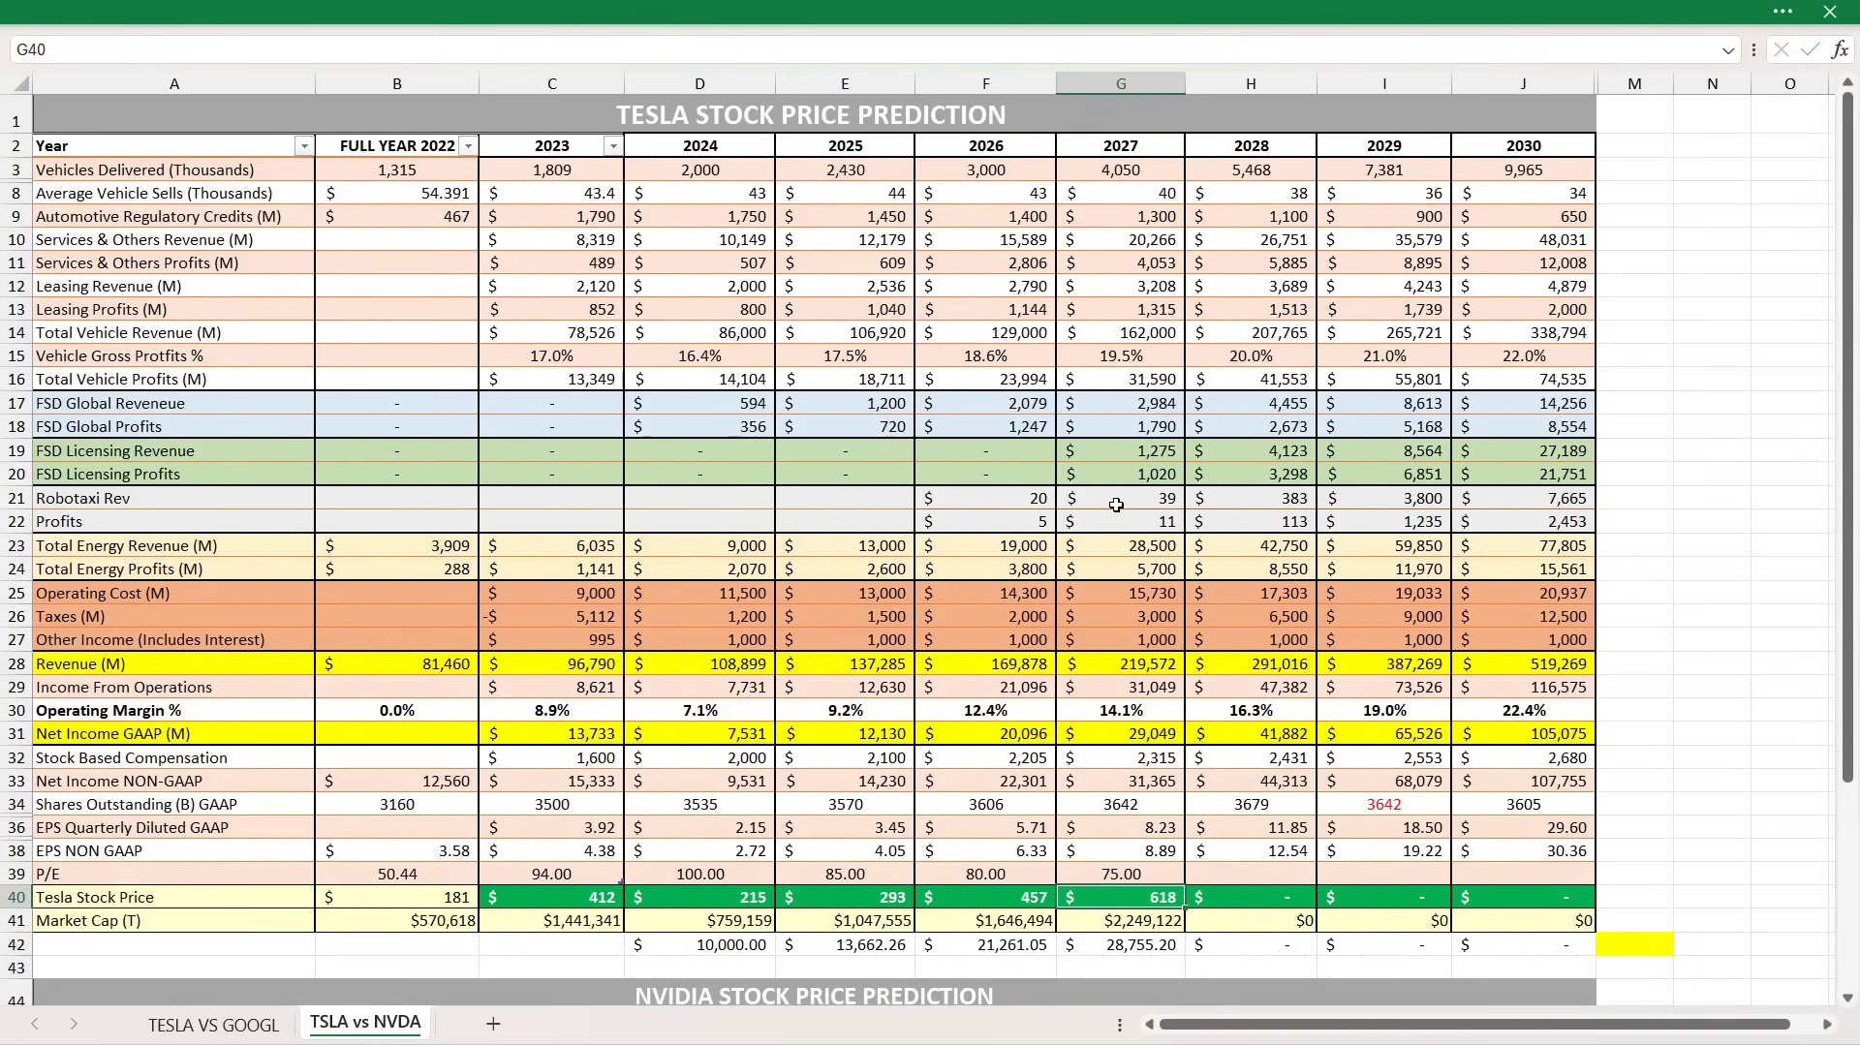
pyautogui.click(1085, 923)
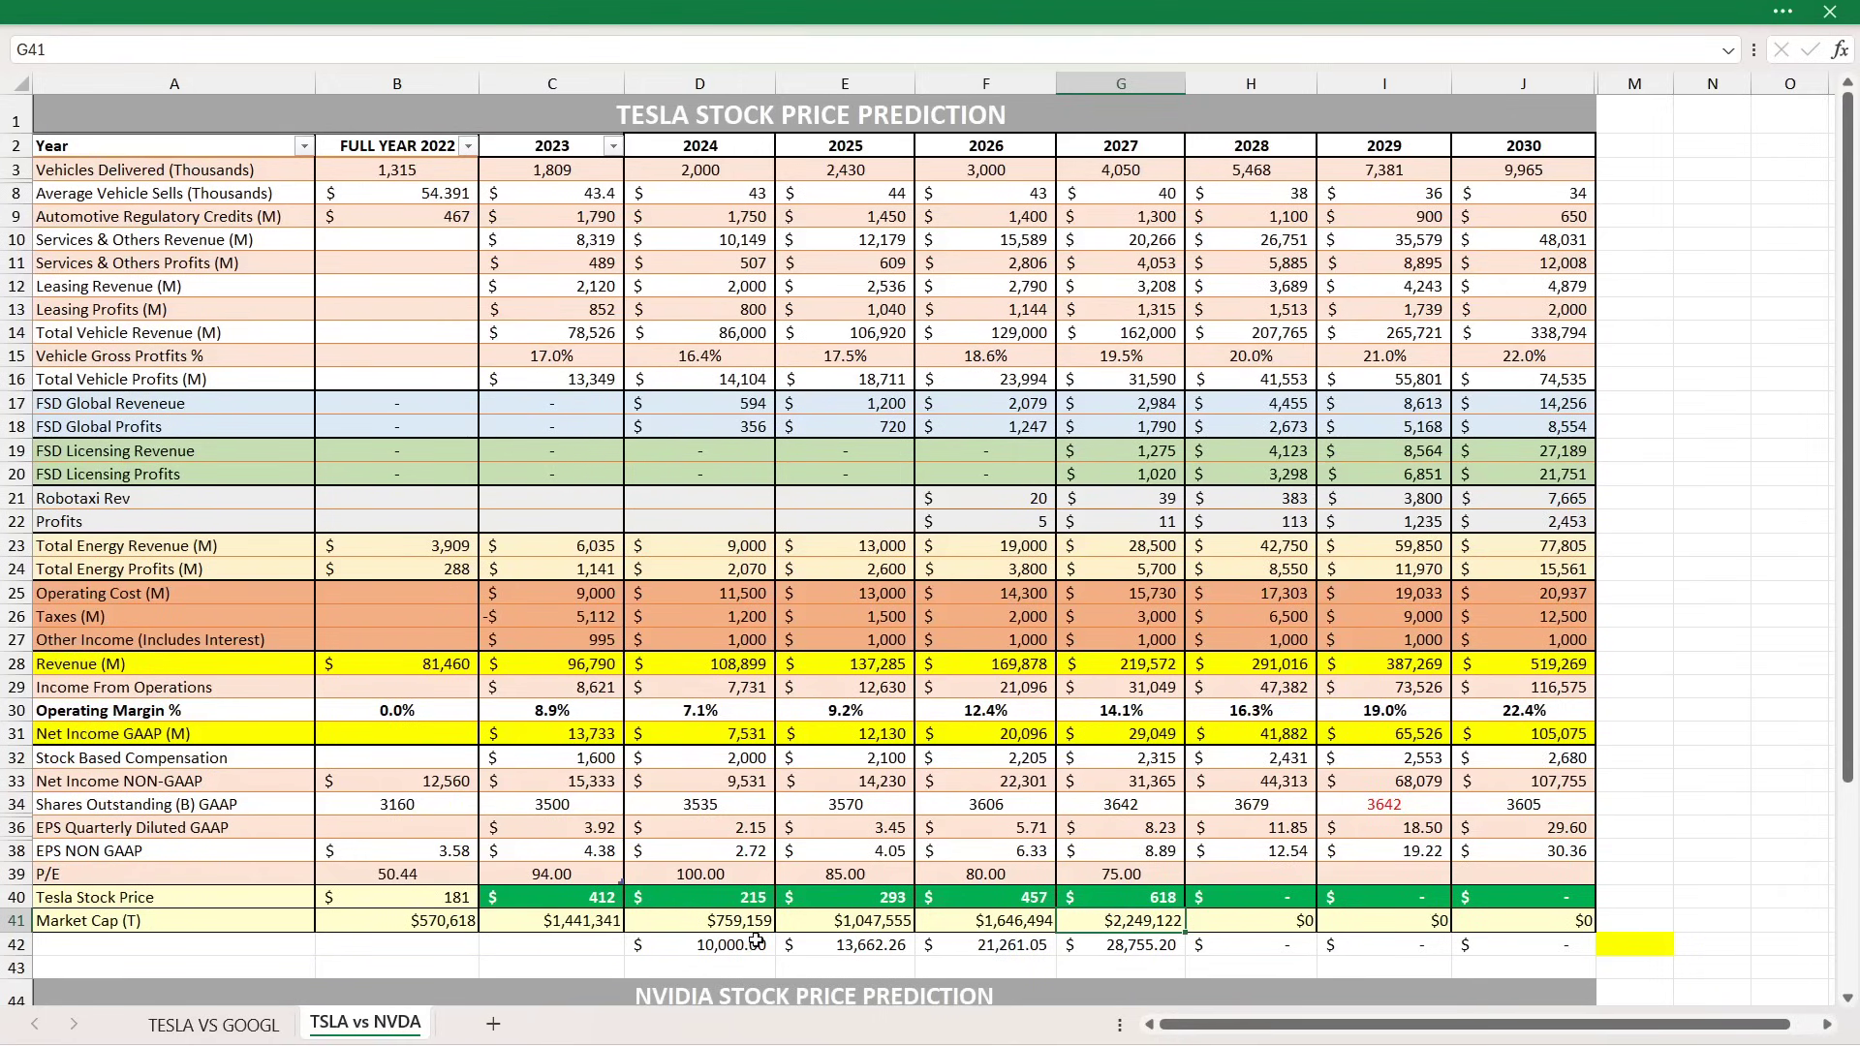
pyautogui.moveTo(757, 940); pyautogui.dragTo(1081, 944)
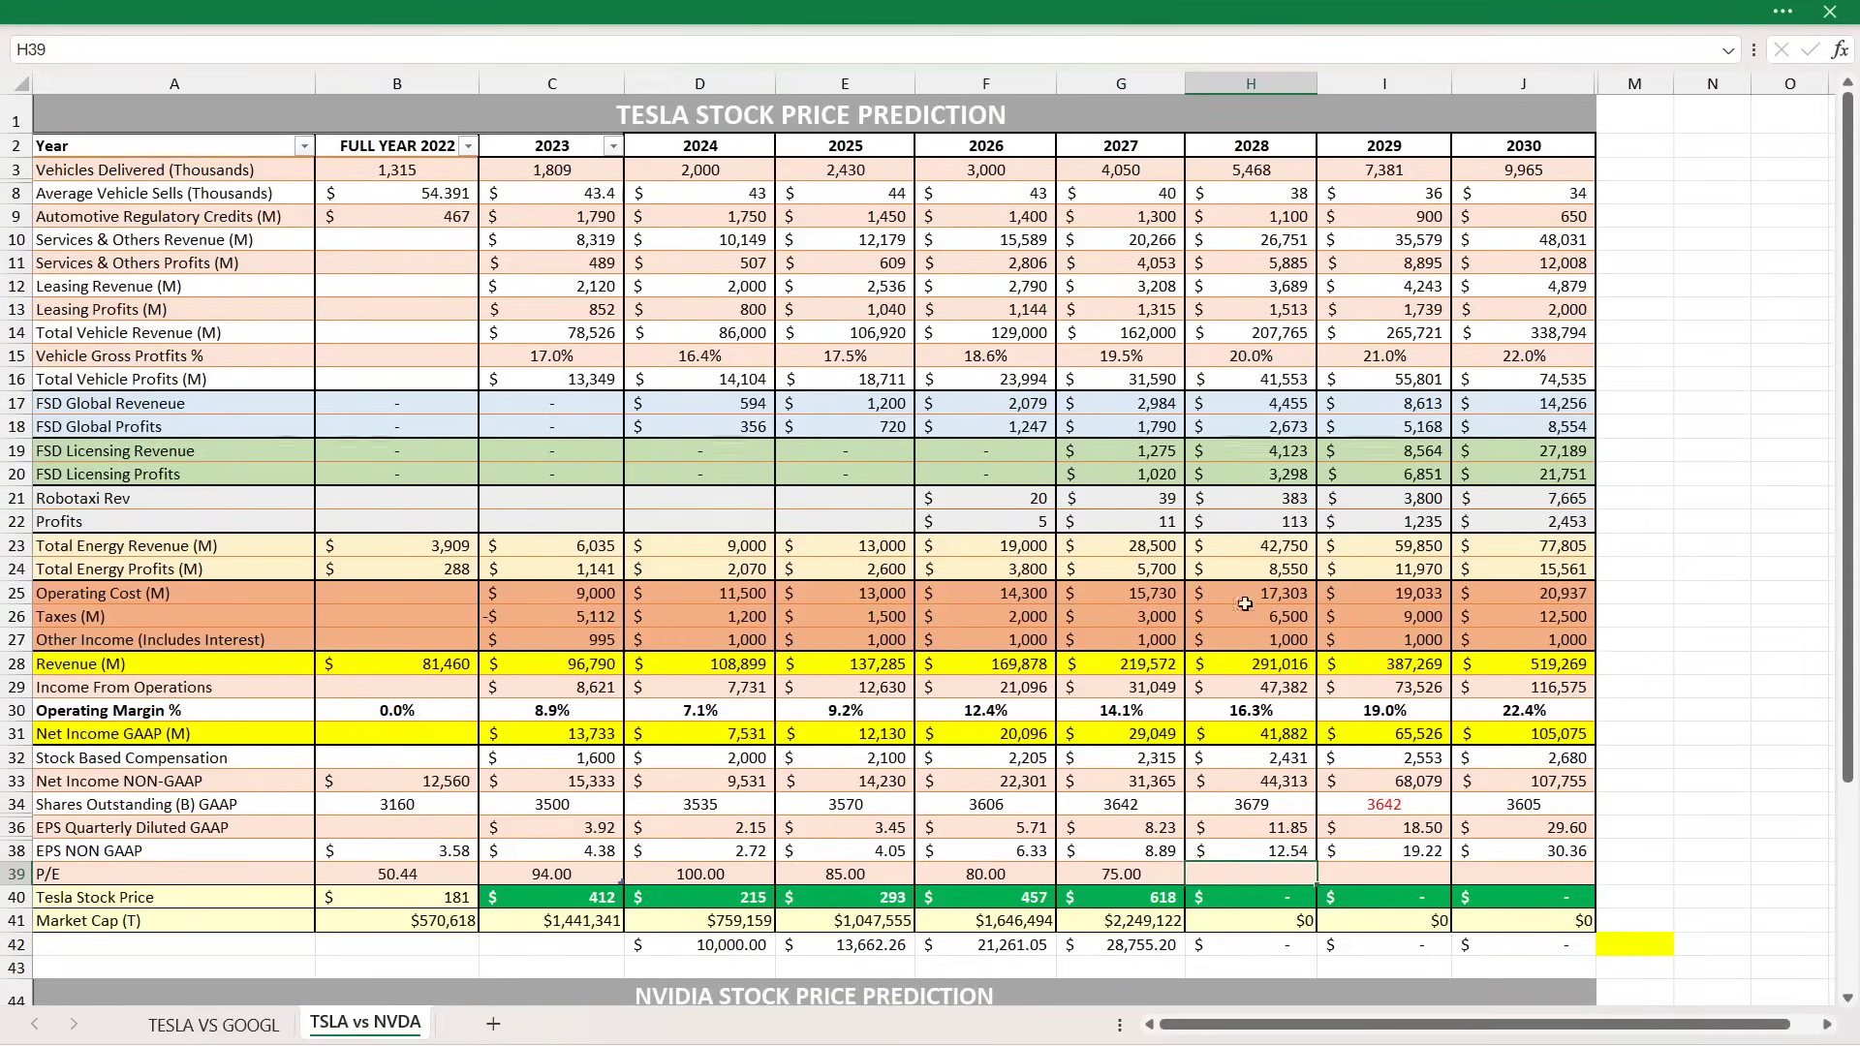
pyautogui.moveTo(1163, 403); pyautogui.dragTo(1257, 463)
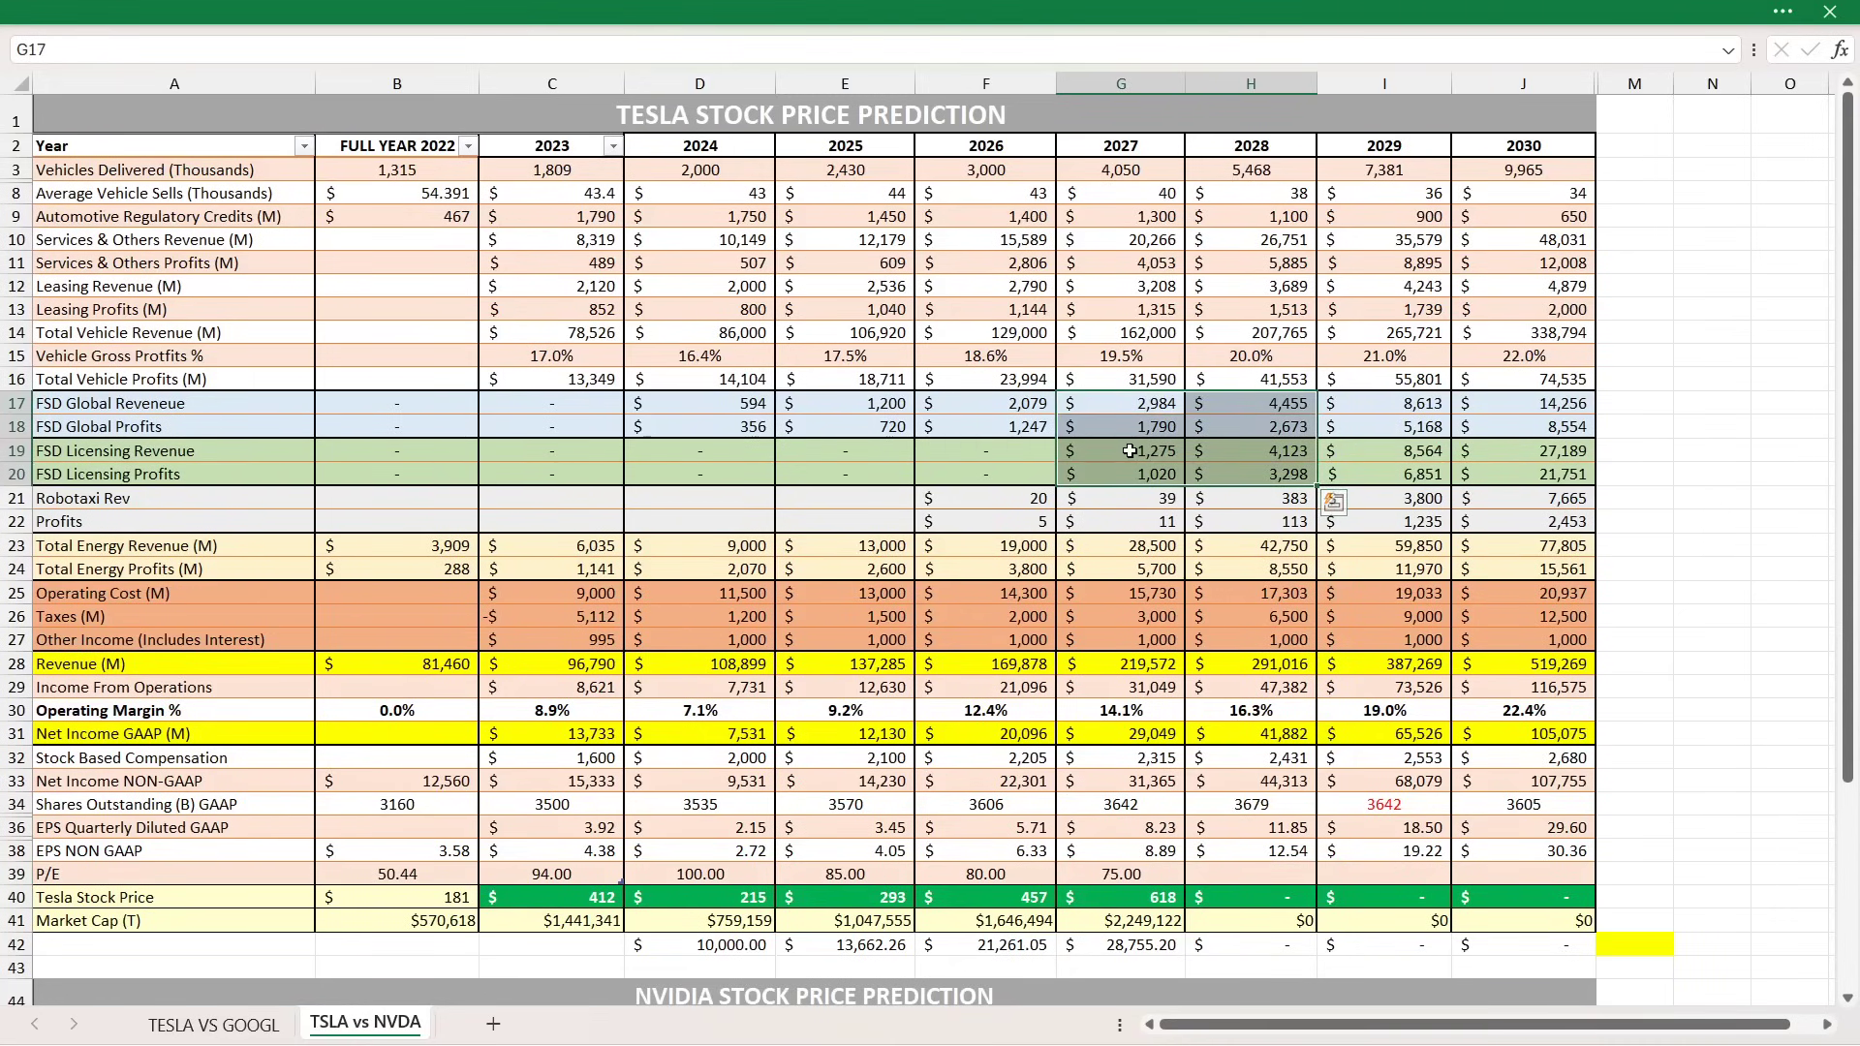
pyautogui.moveTo(1129, 451); pyautogui.dragTo(1246, 483)
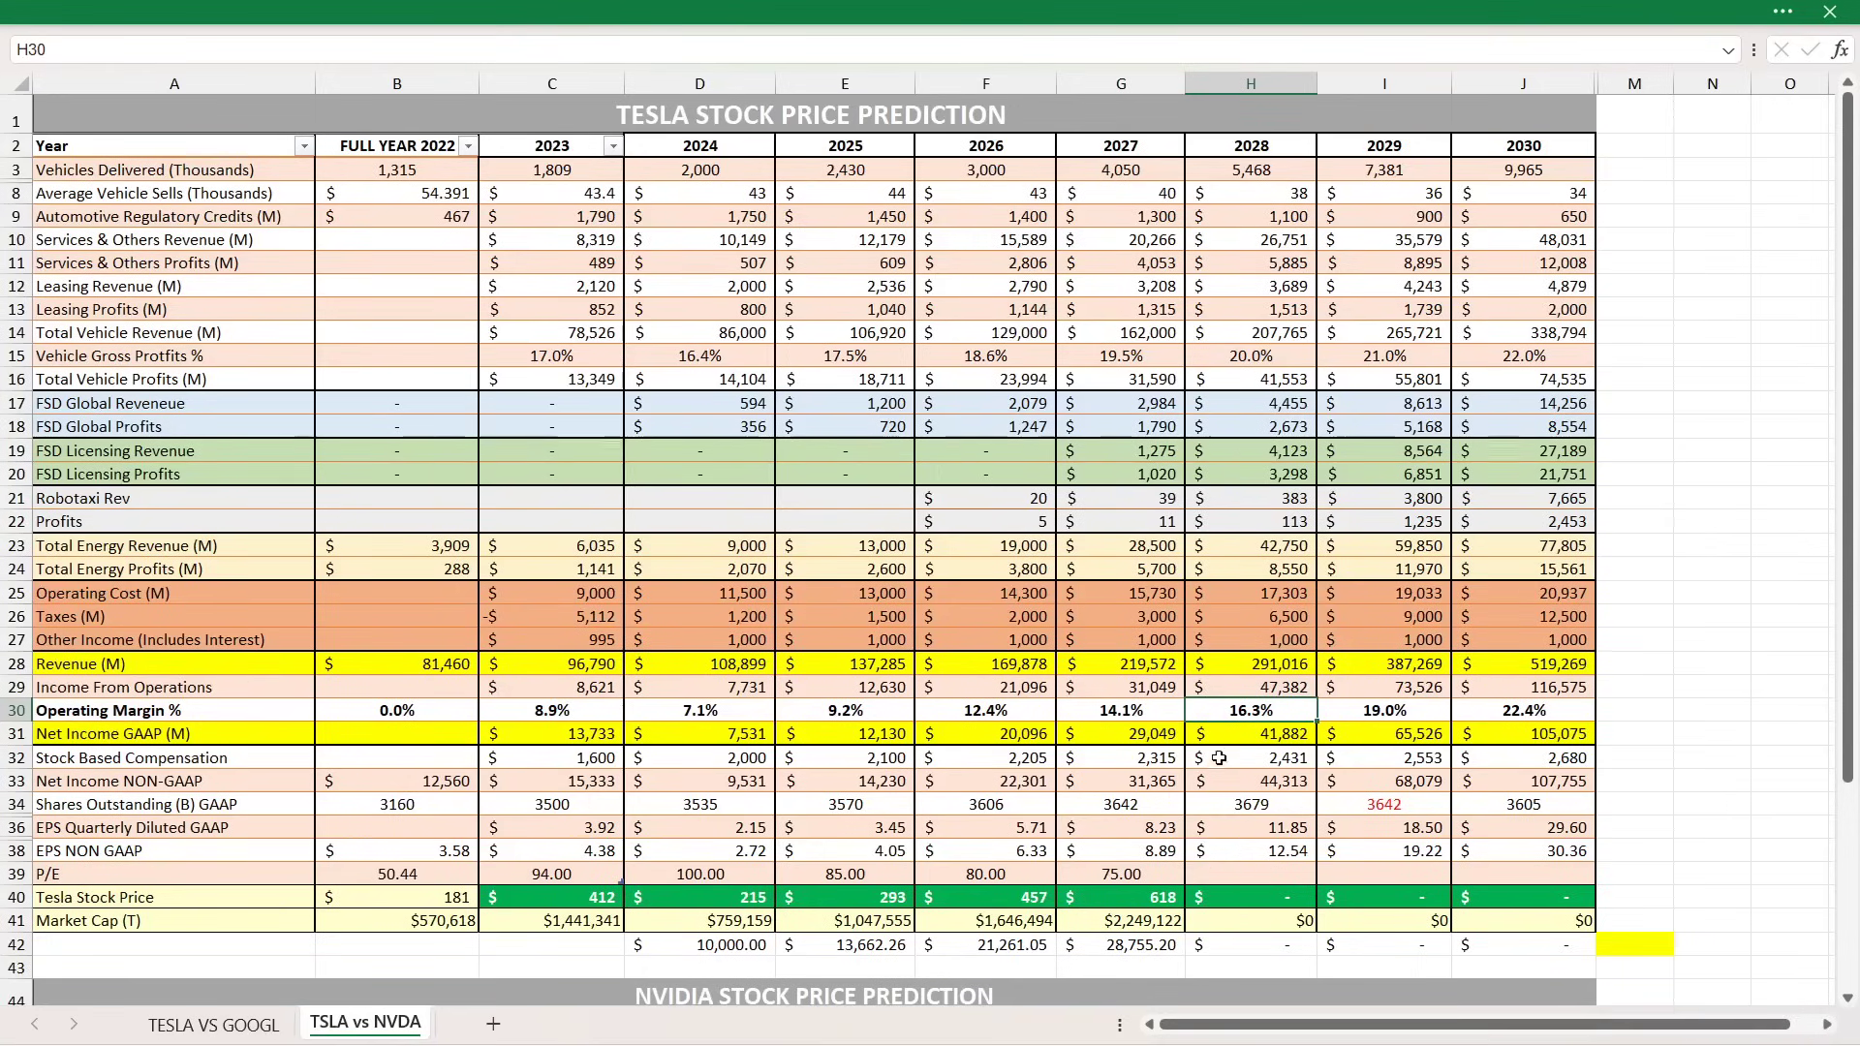
pyautogui.click(1223, 667)
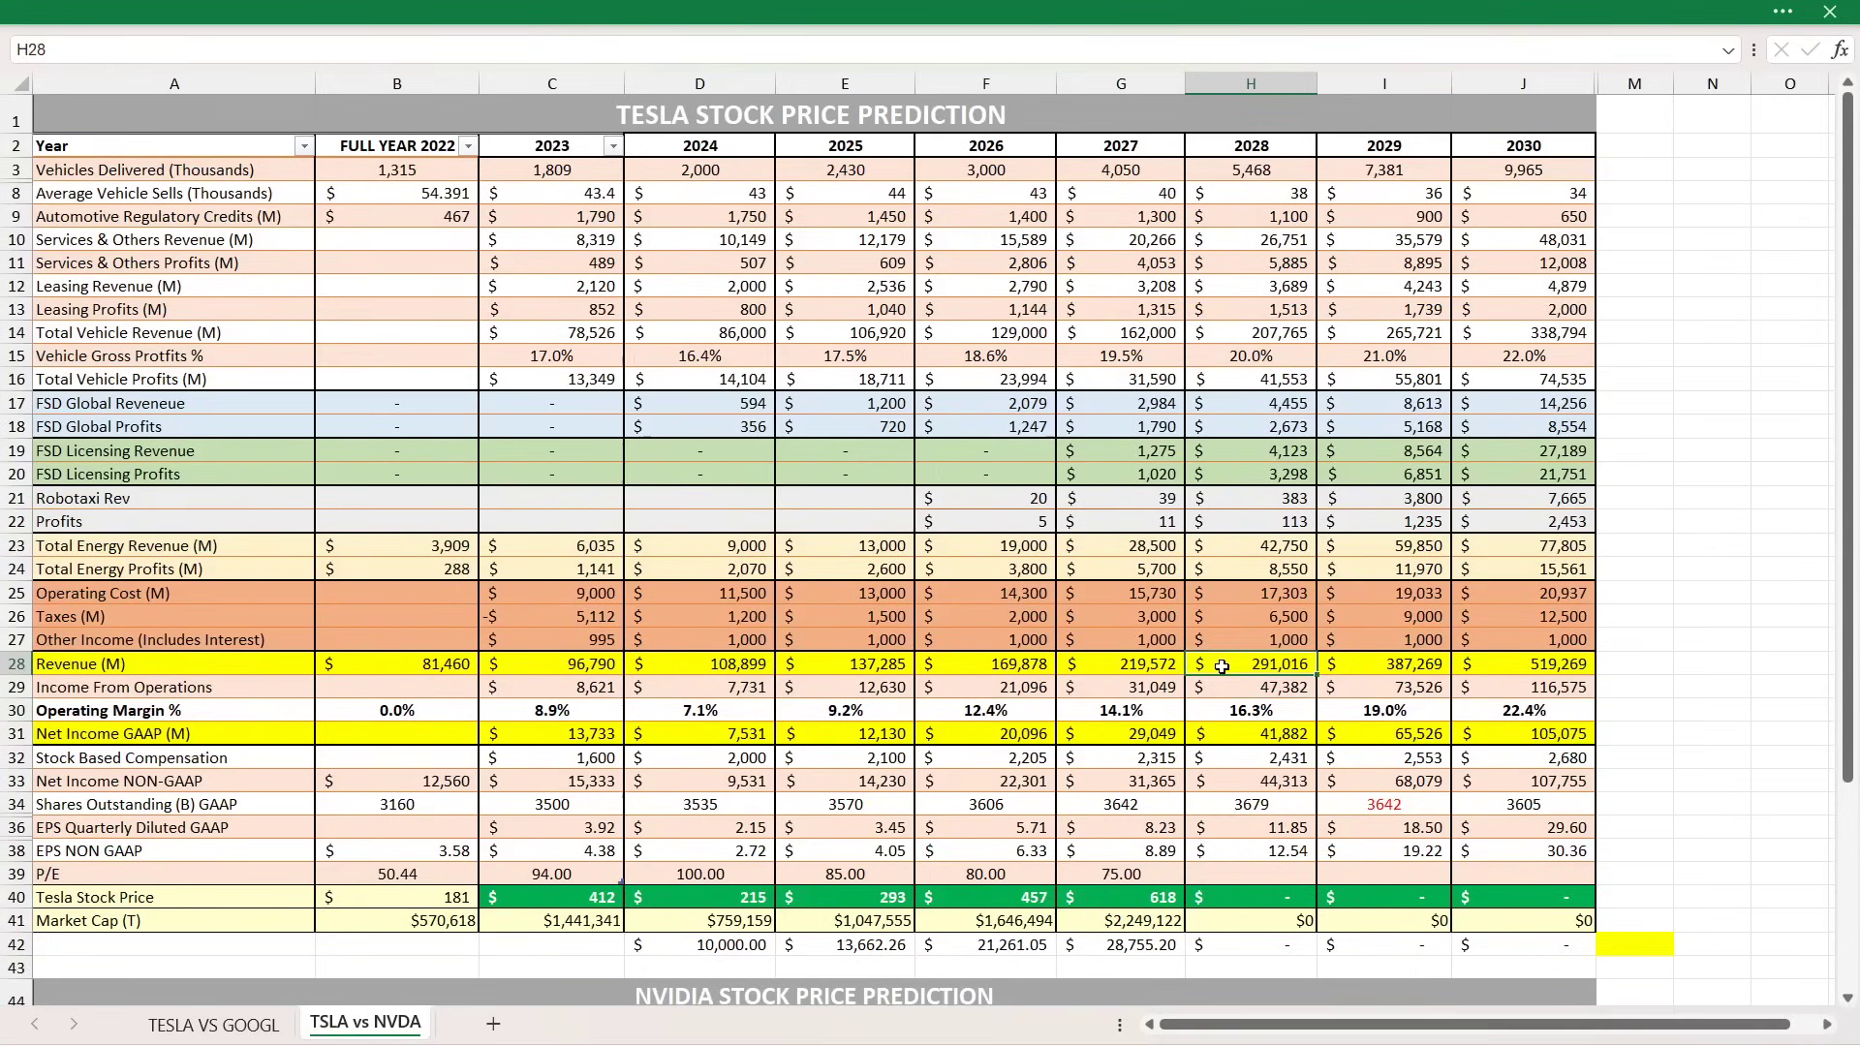
pyautogui.click(1226, 735)
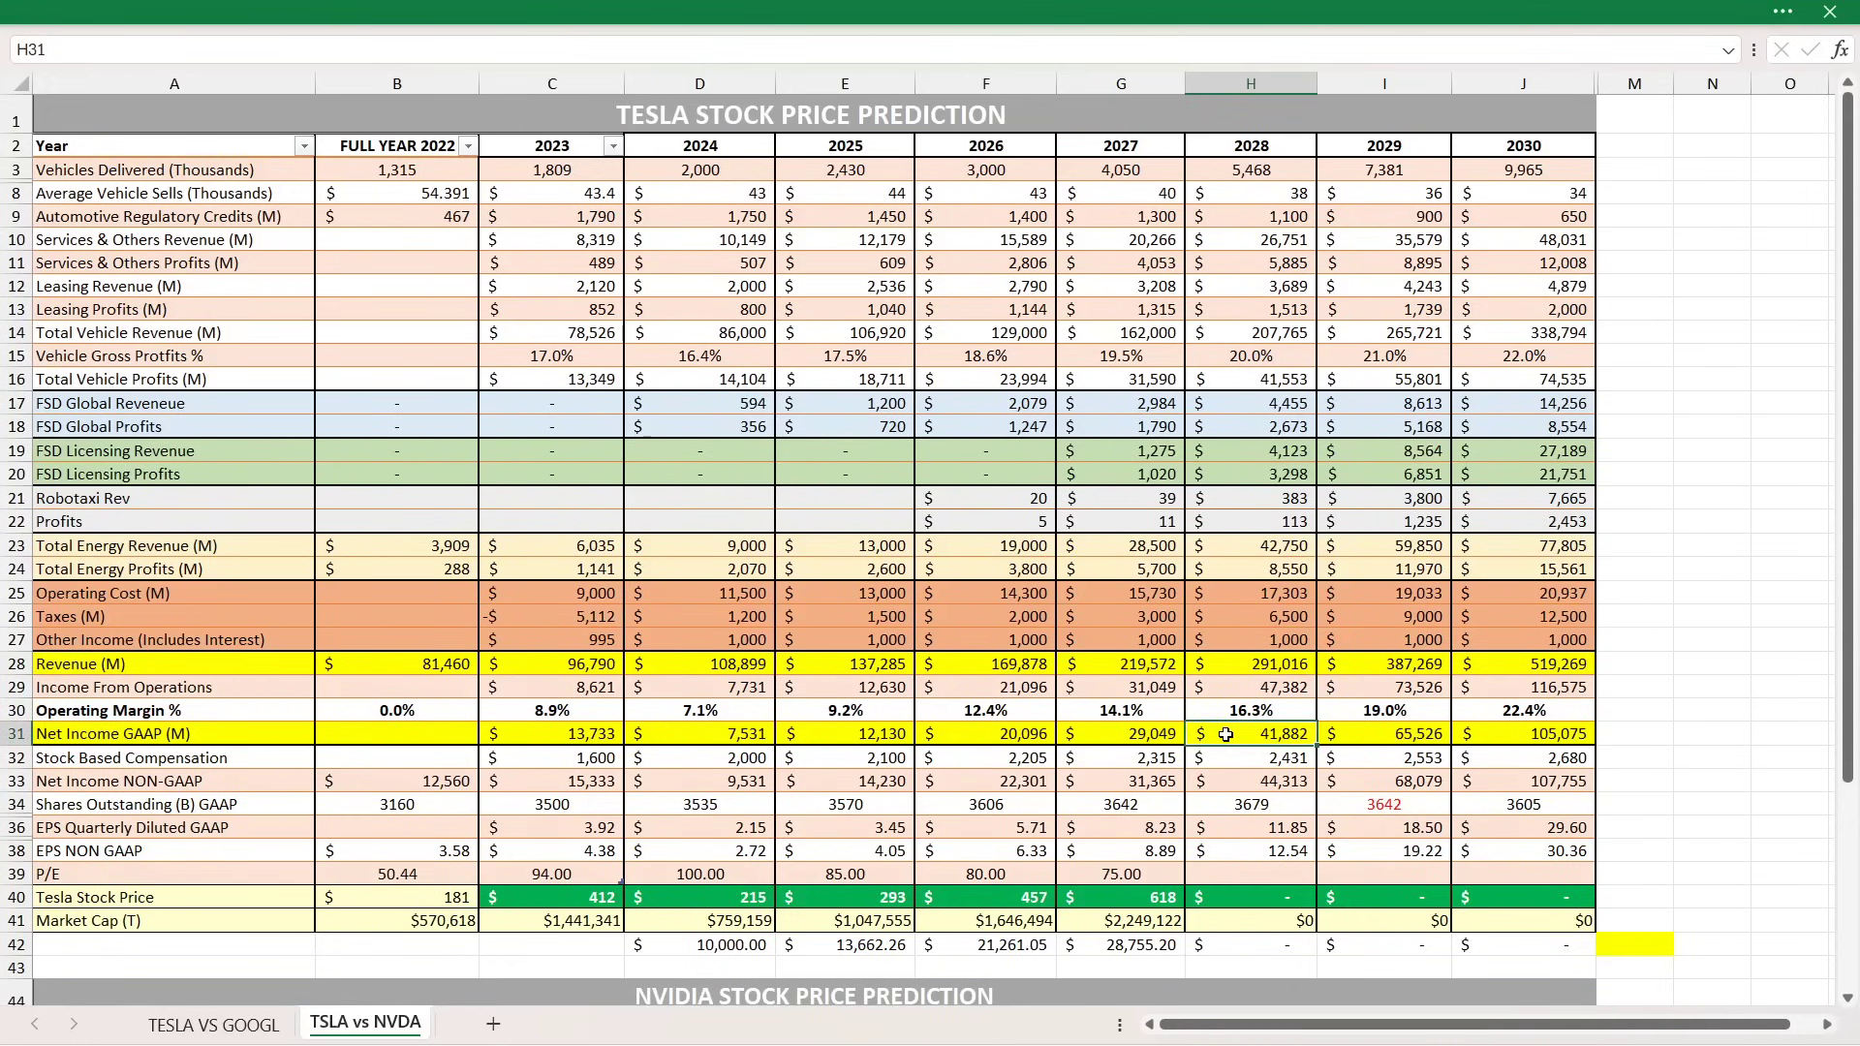
# Enter 70 as the 2028 P/E in H39 and review the 2024–2028 investment values in row 42.
pyautogui.click(1232, 874)
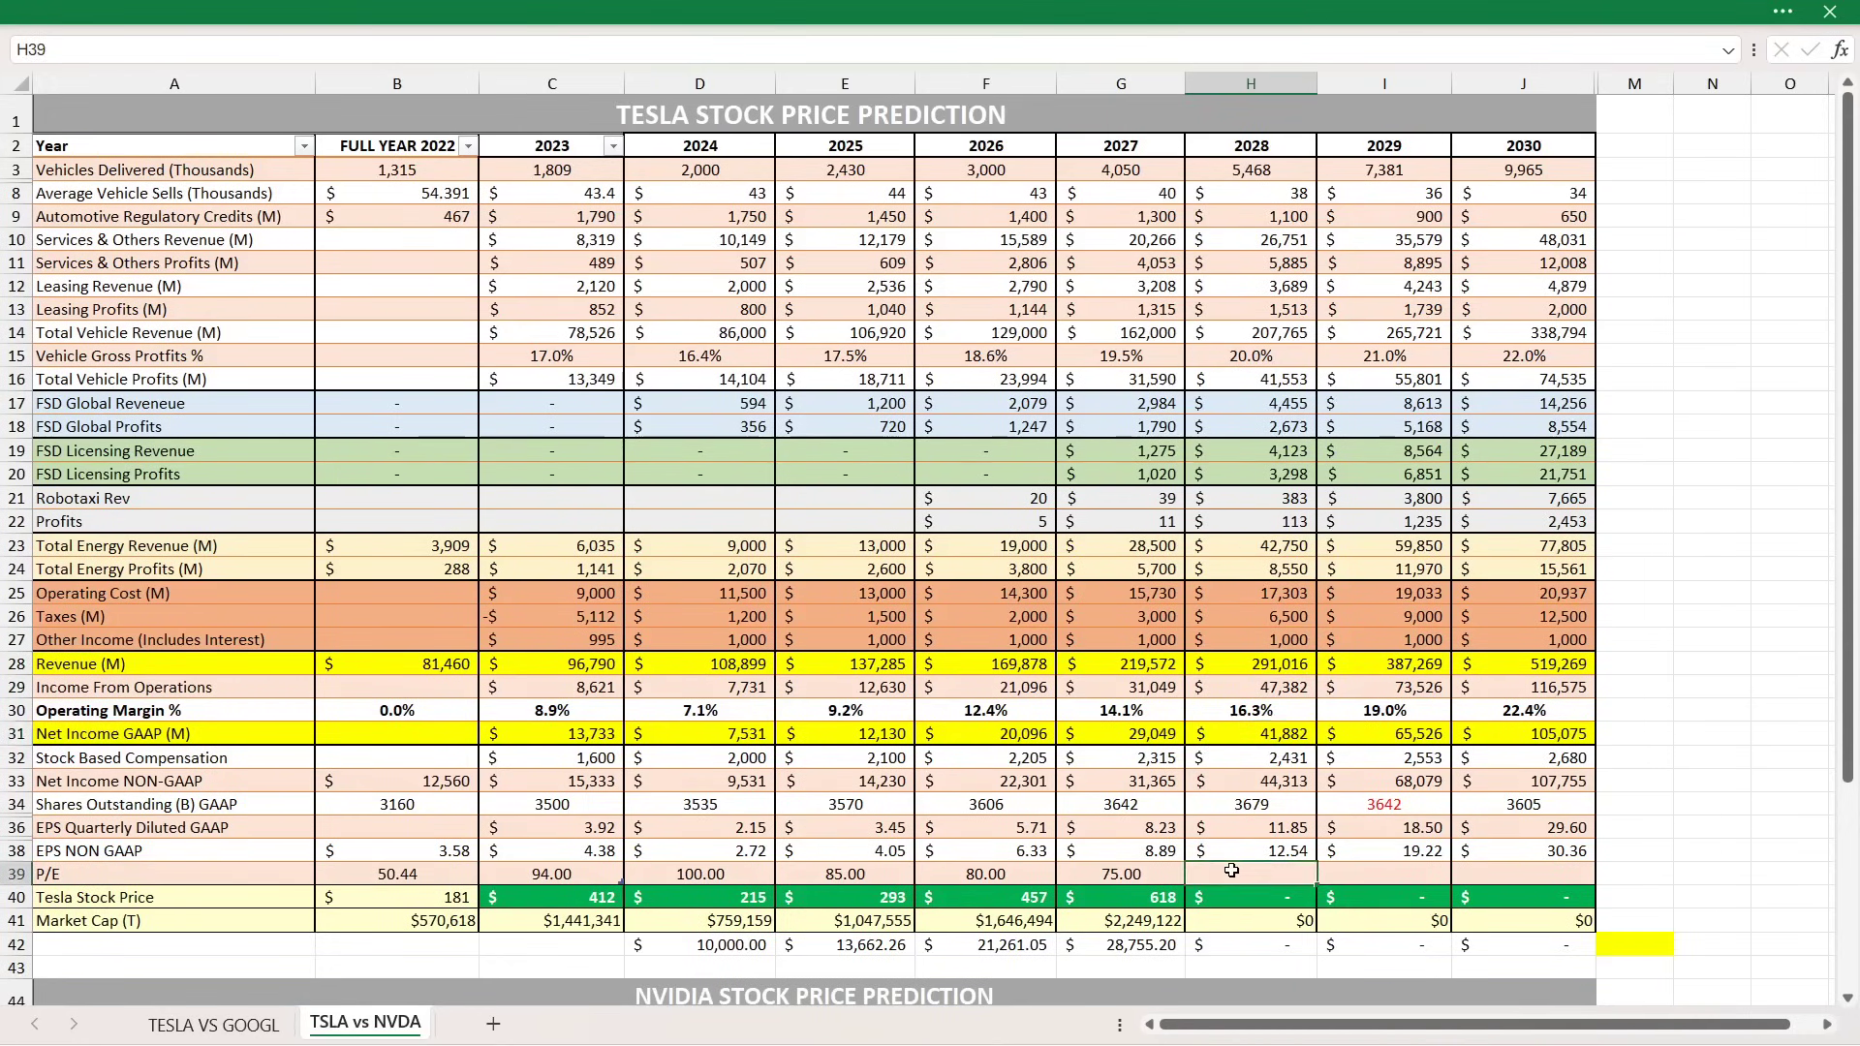
pyautogui.write('70')
pyautogui.press('Return')
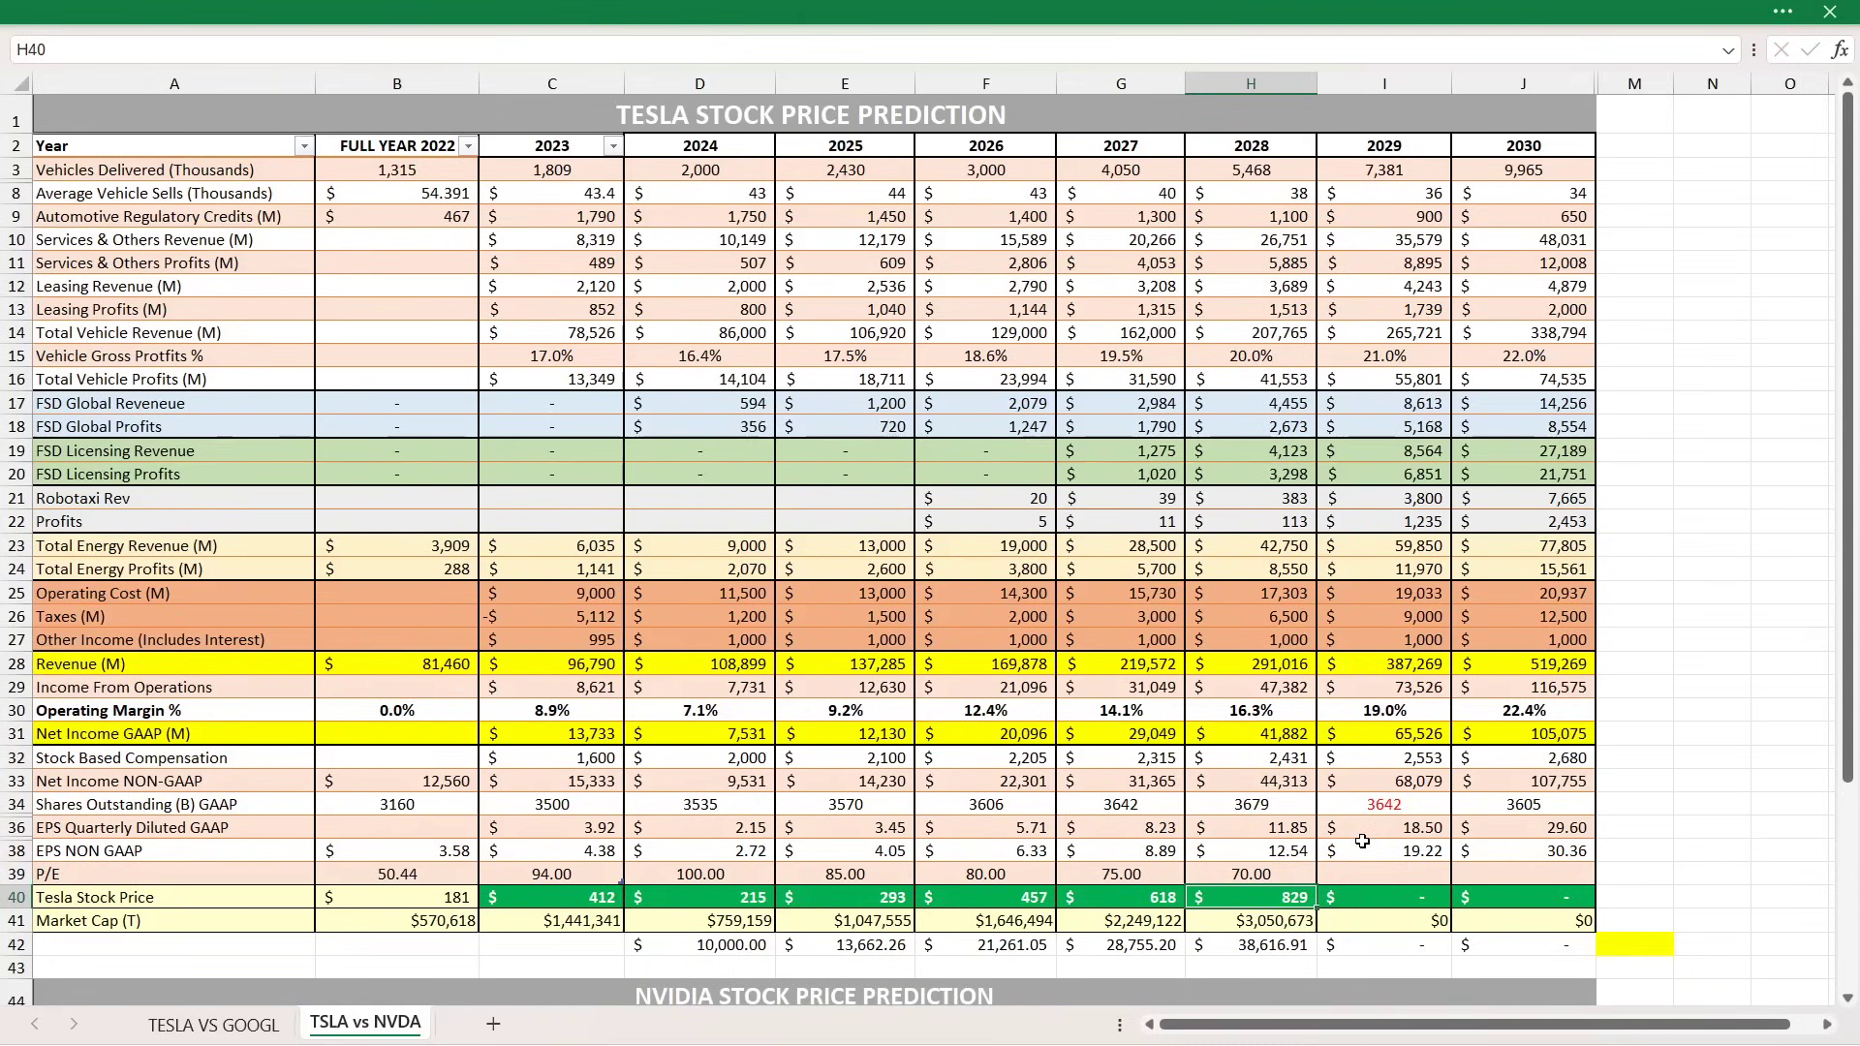
pyautogui.click(1228, 937)
pyautogui.moveTo(764, 950); pyautogui.dragTo(1217, 945)
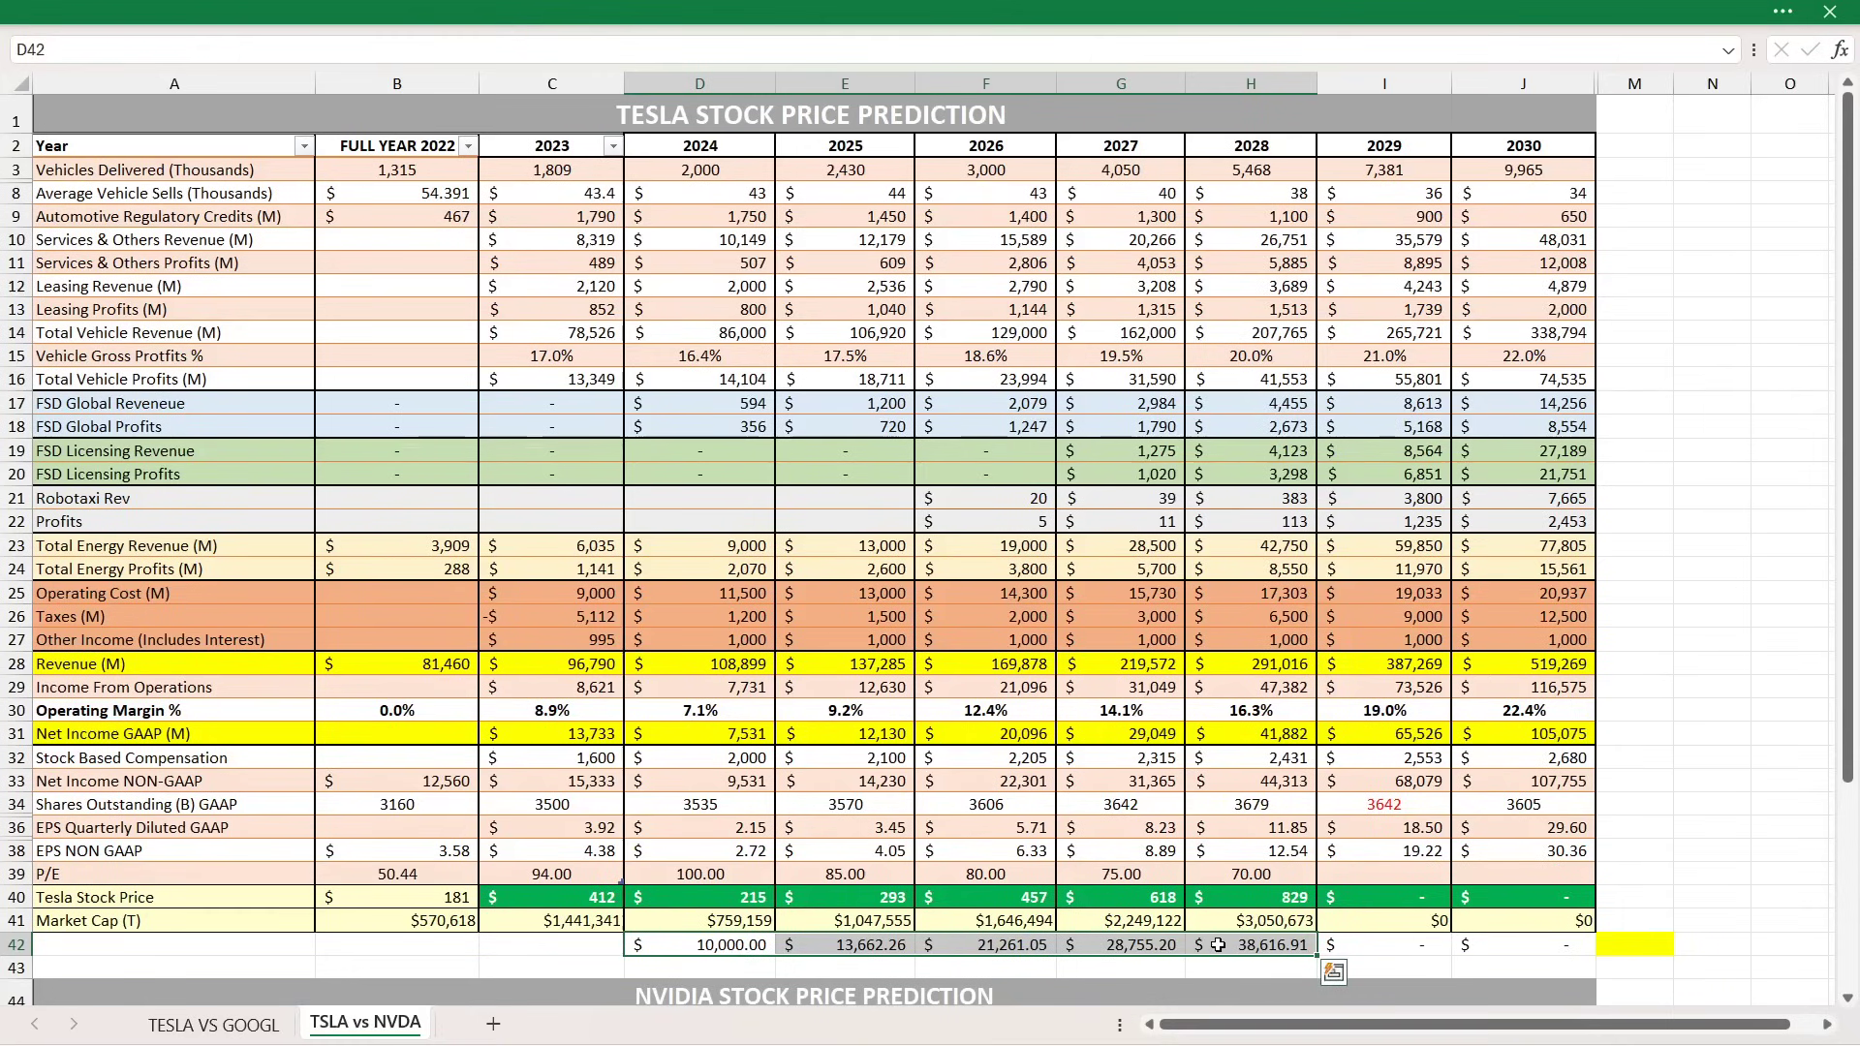
pyautogui.click(1361, 875)
pyautogui.moveTo(1305, 397); pyautogui.dragTo(1366, 518)
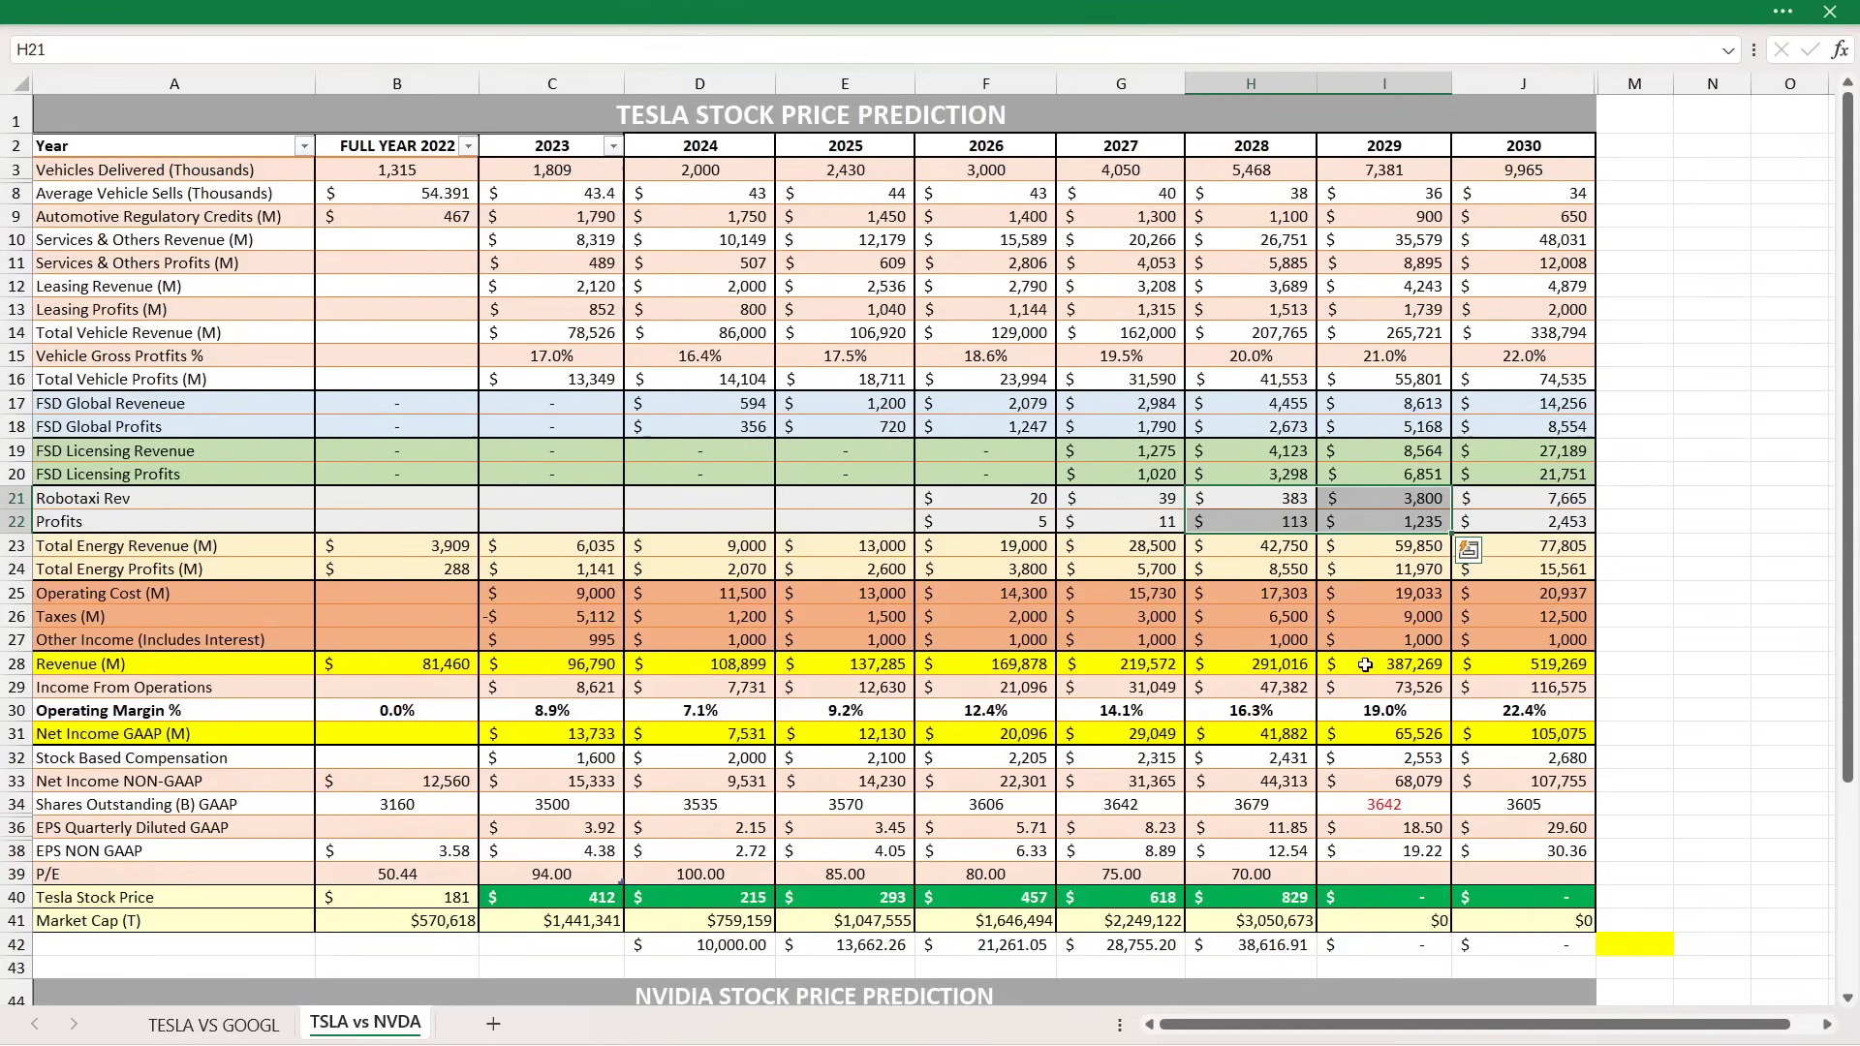
# Enter 65 as the 2029 P/E in I39 and review the investment values through 2029.
pyautogui.click(1354, 711)
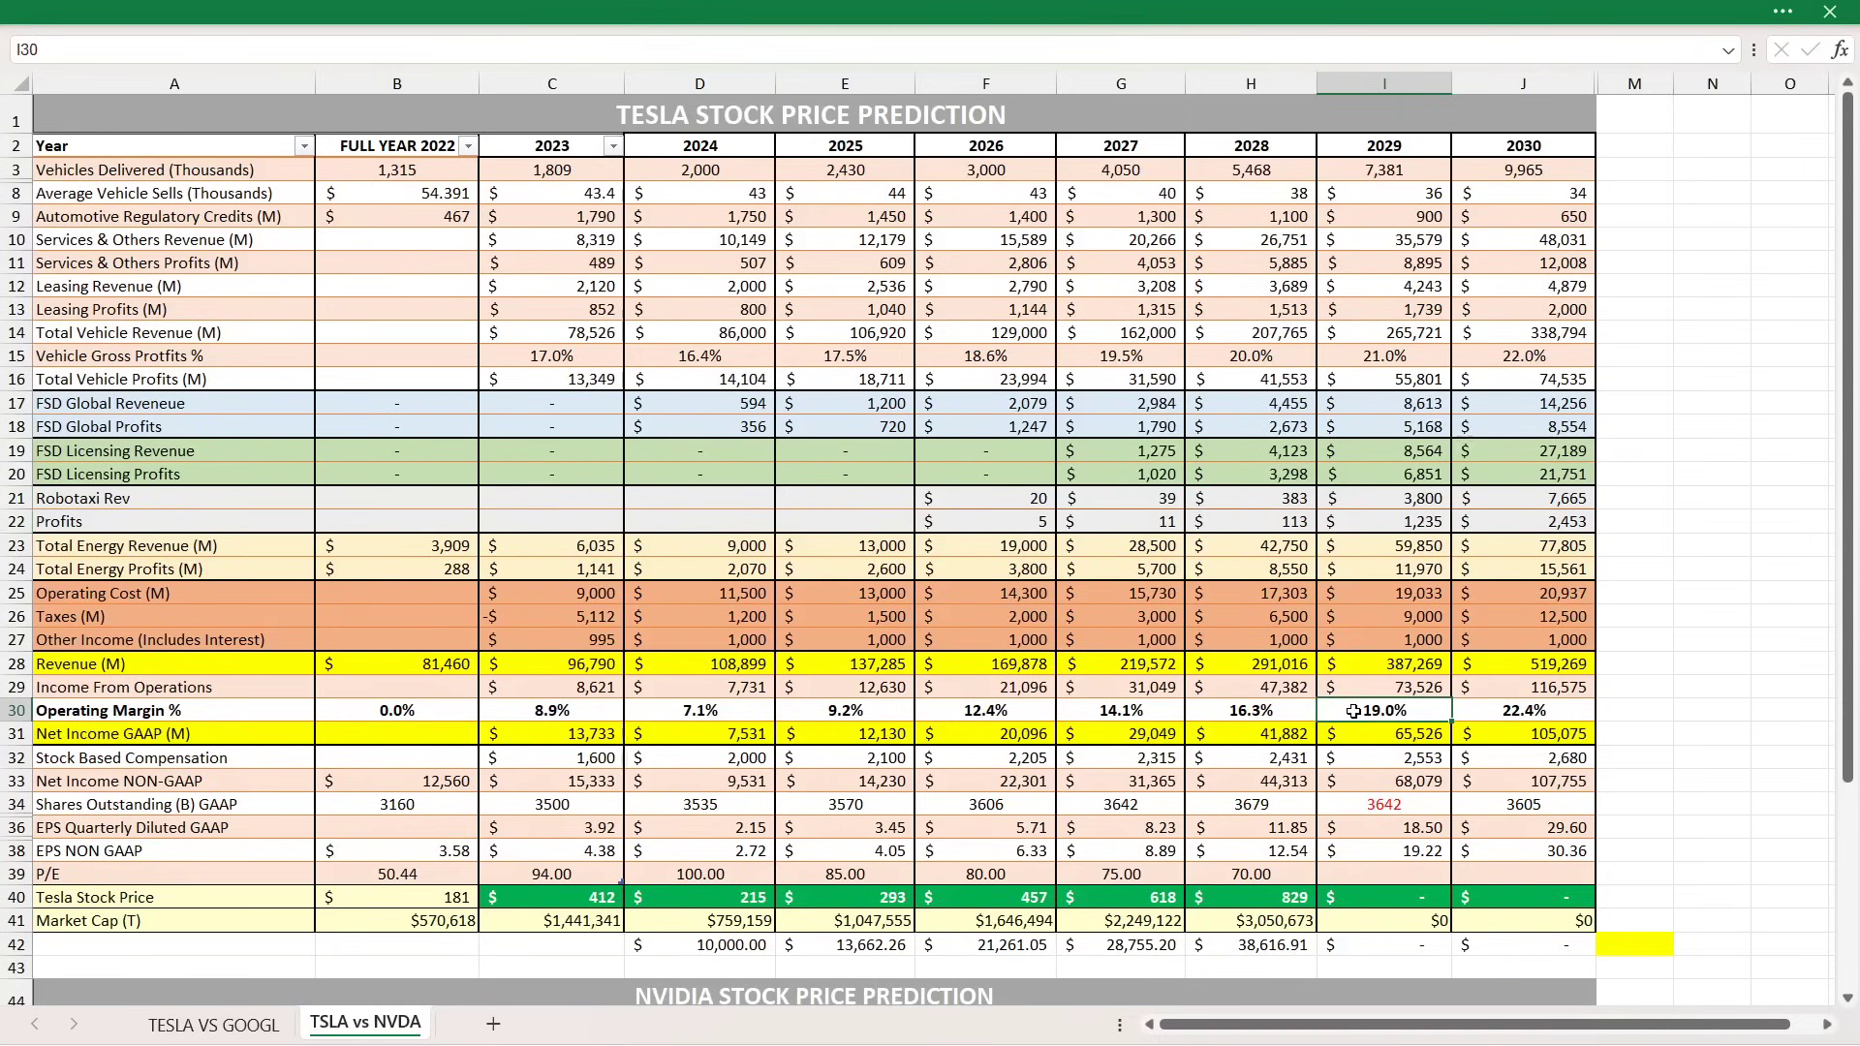
pyautogui.click(1363, 871)
pyautogui.press('Return')
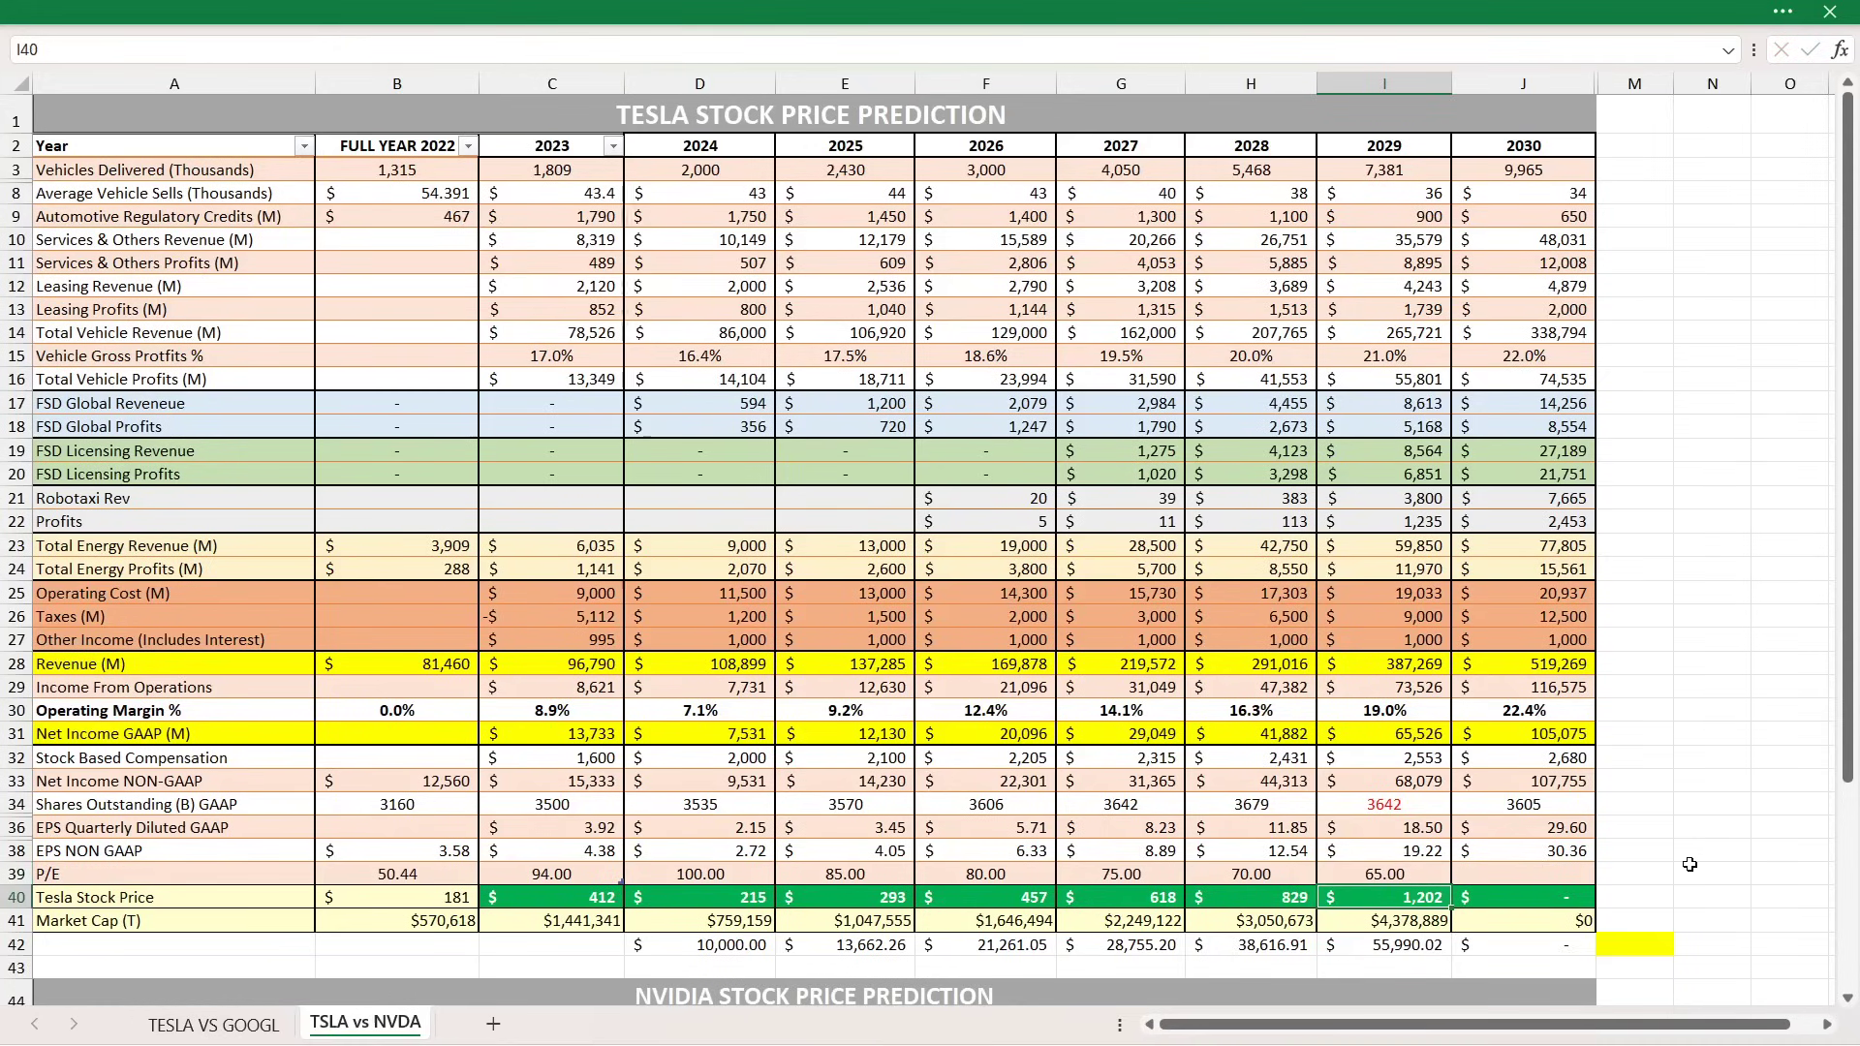
pyautogui.press('Return')
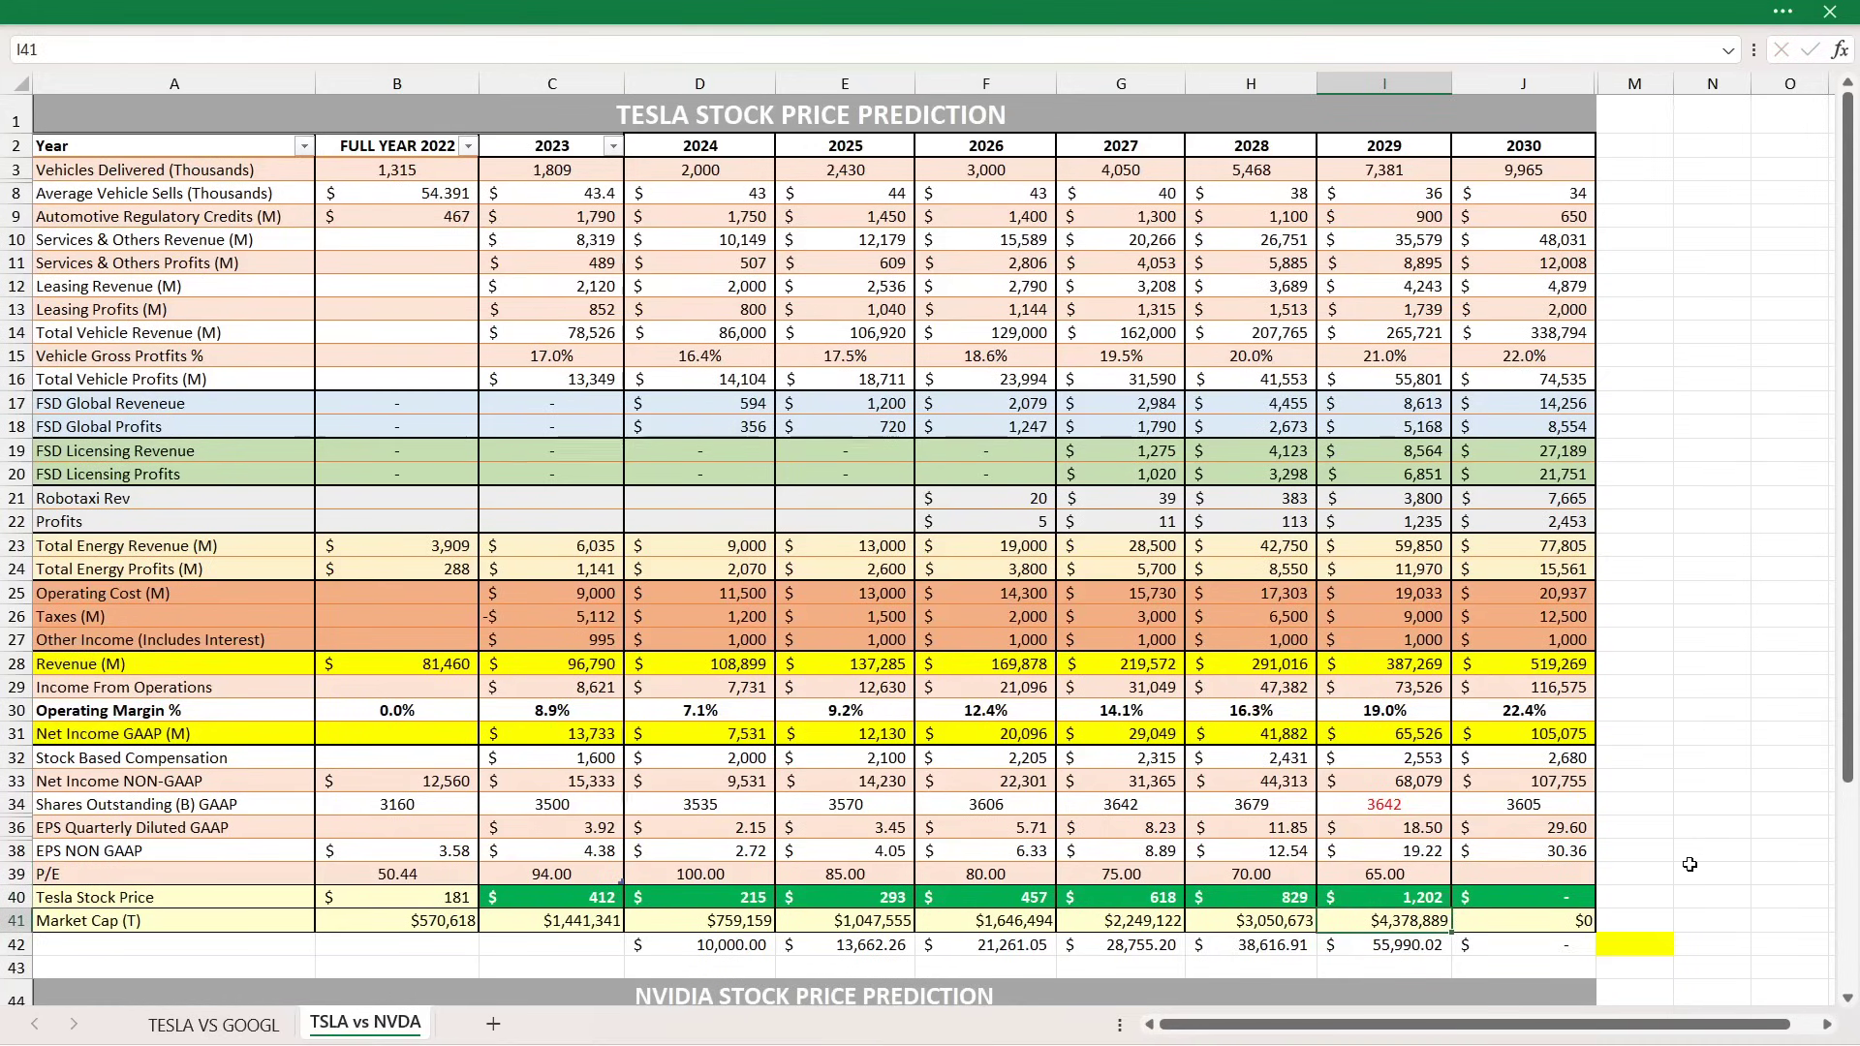
pyautogui.press('Return')
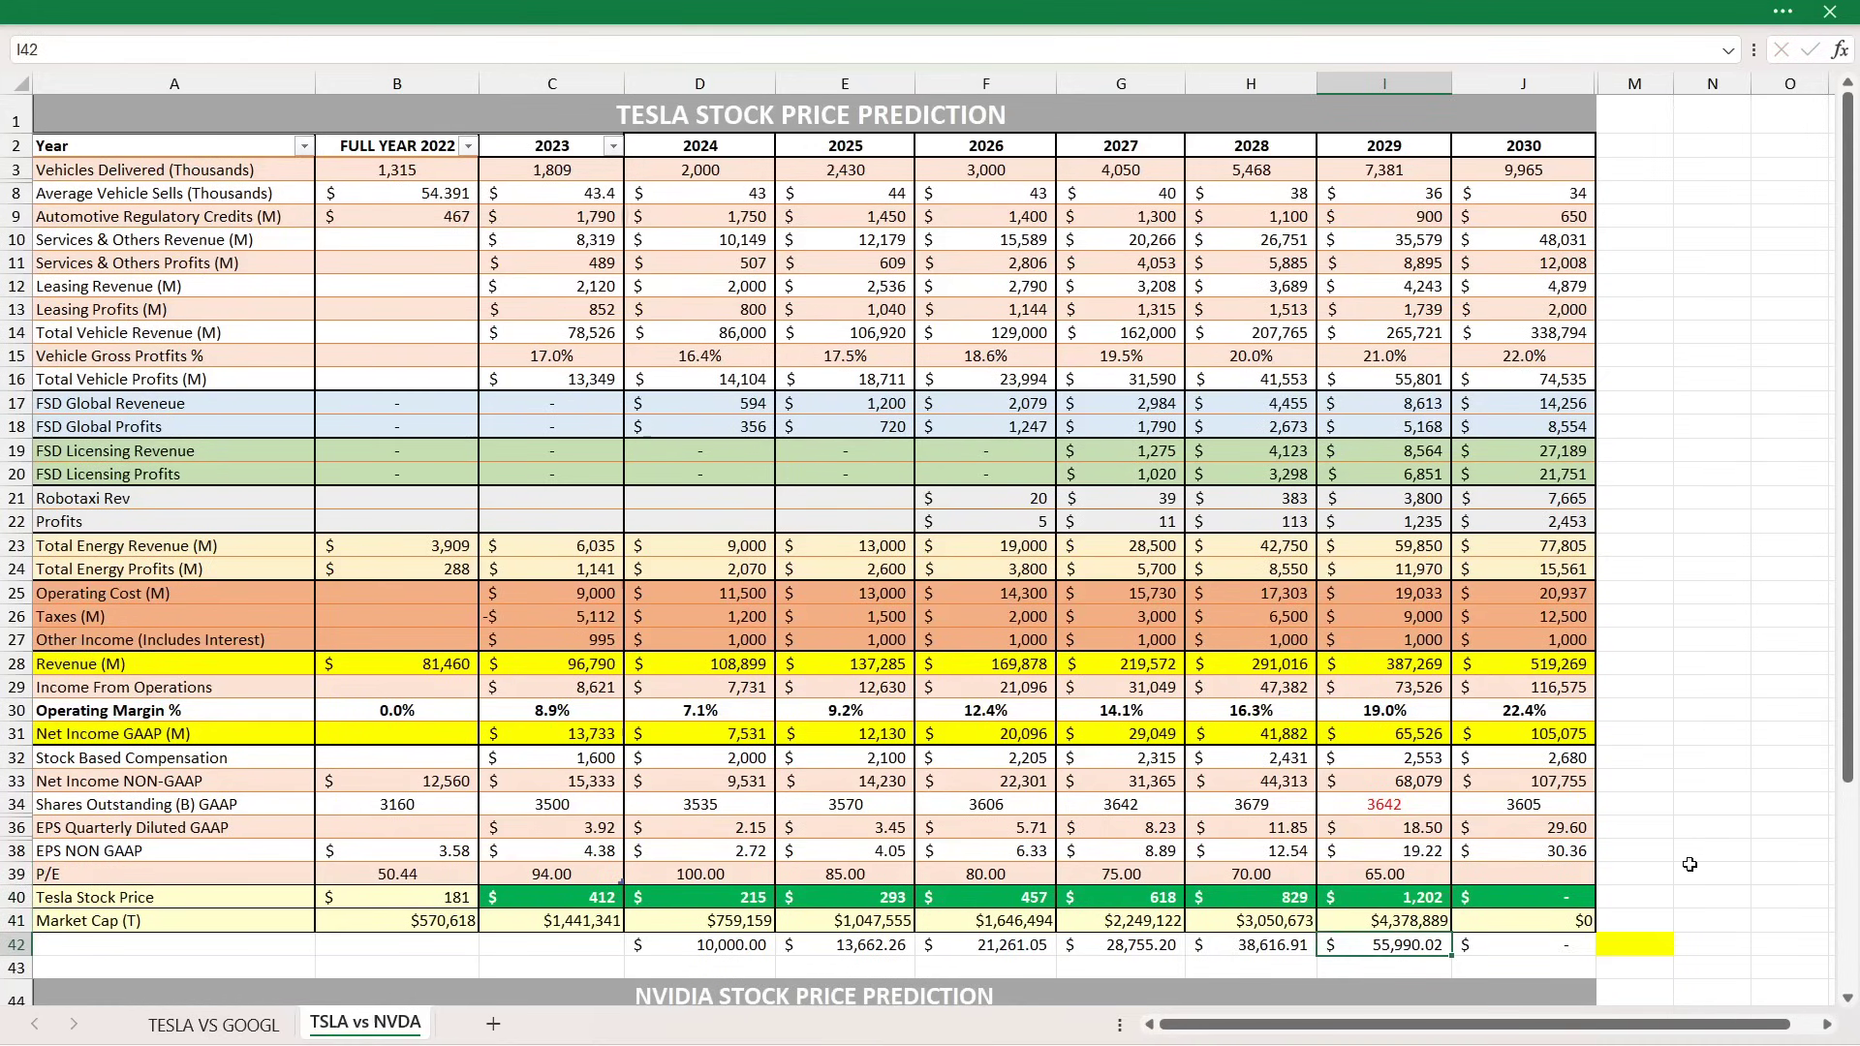
pyautogui.moveTo(698, 960); pyautogui.dragTo(1376, 949)
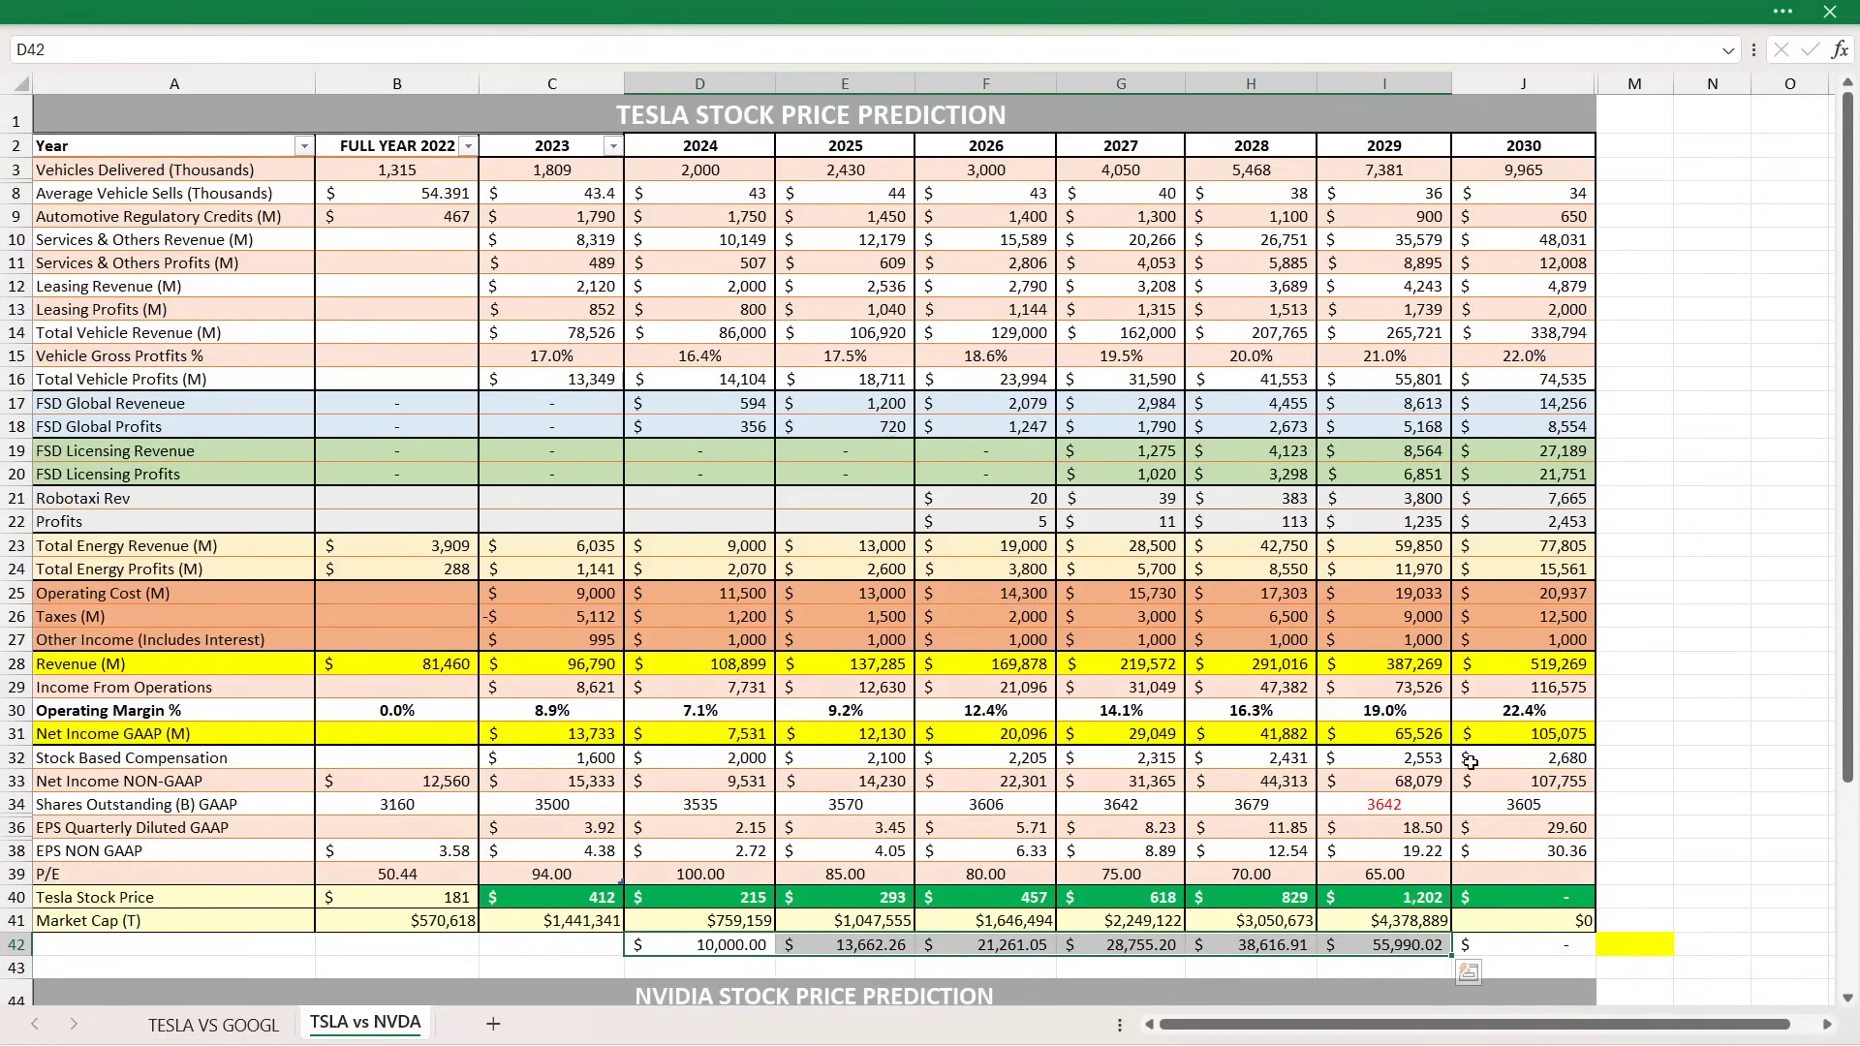
pyautogui.moveTo(1284, 922); pyautogui.dragTo(1349, 918)
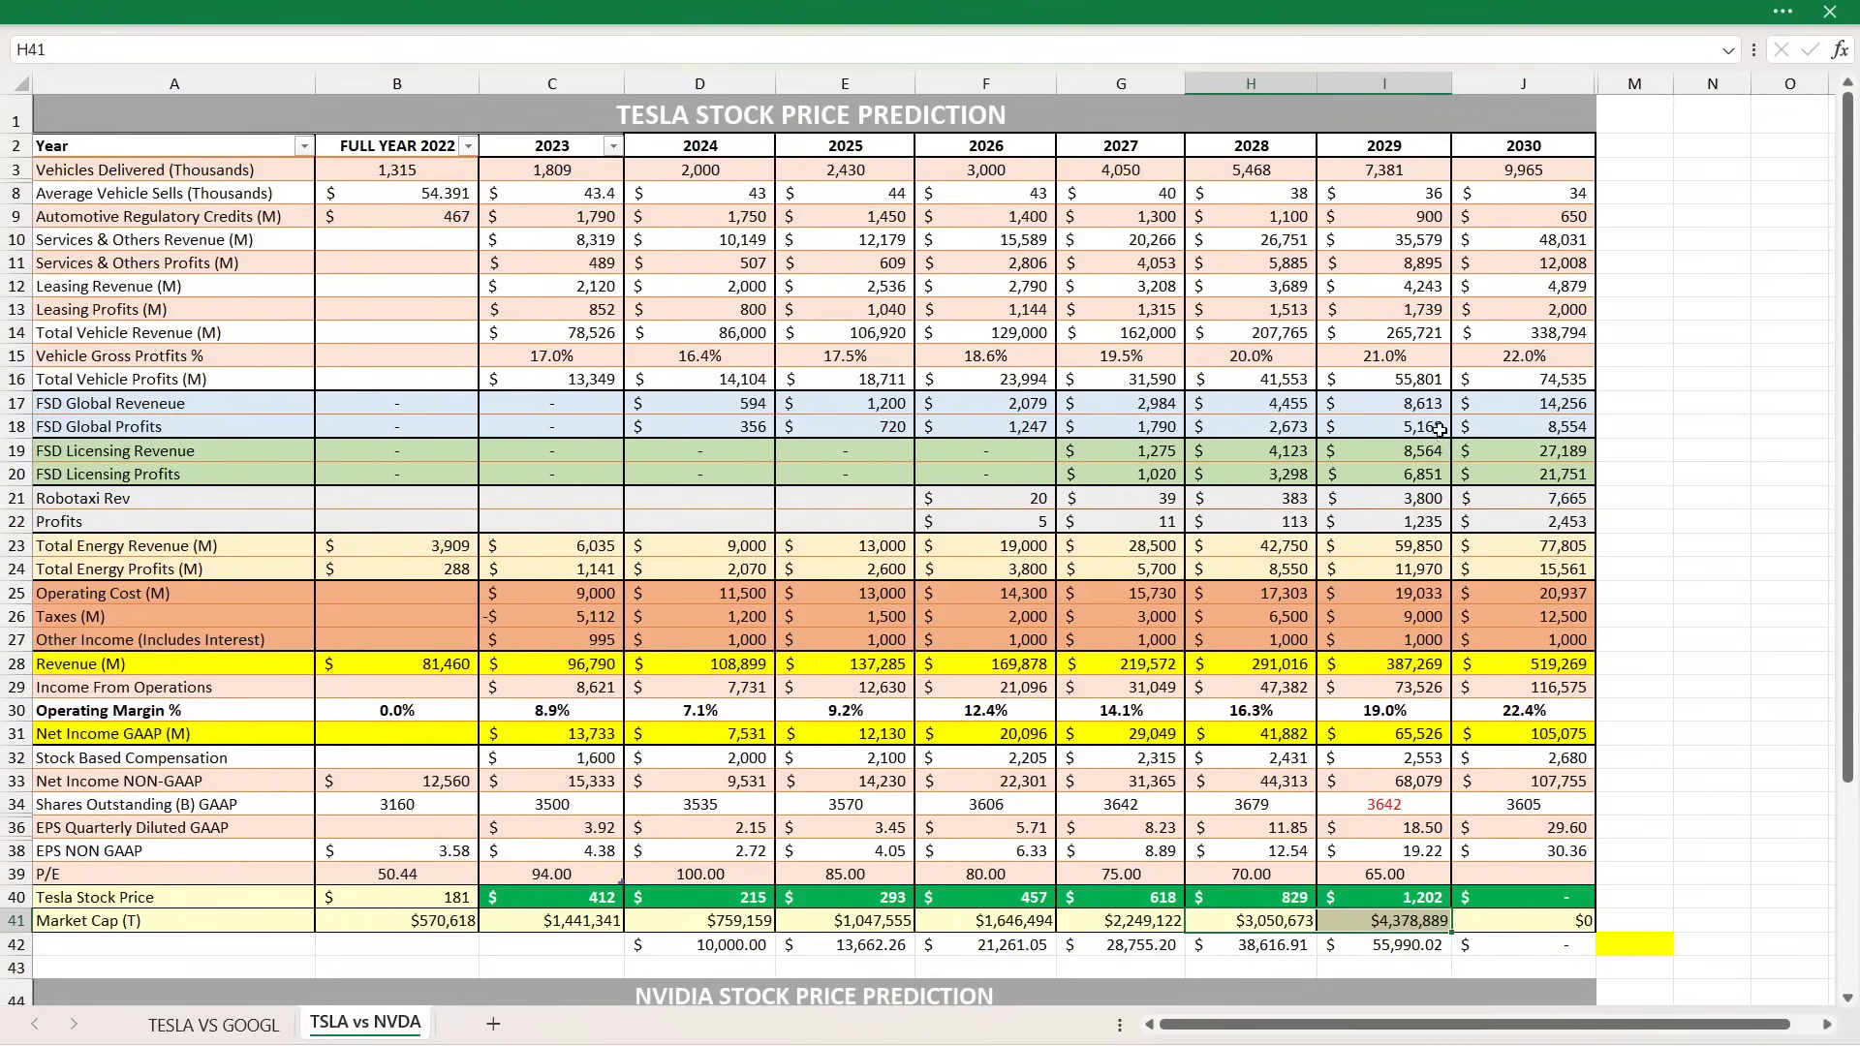
pyautogui.moveTo(1437, 447); pyautogui.dragTo(1500, 515)
pyautogui.moveTo(1420, 404); pyautogui.dragTo(1487, 418)
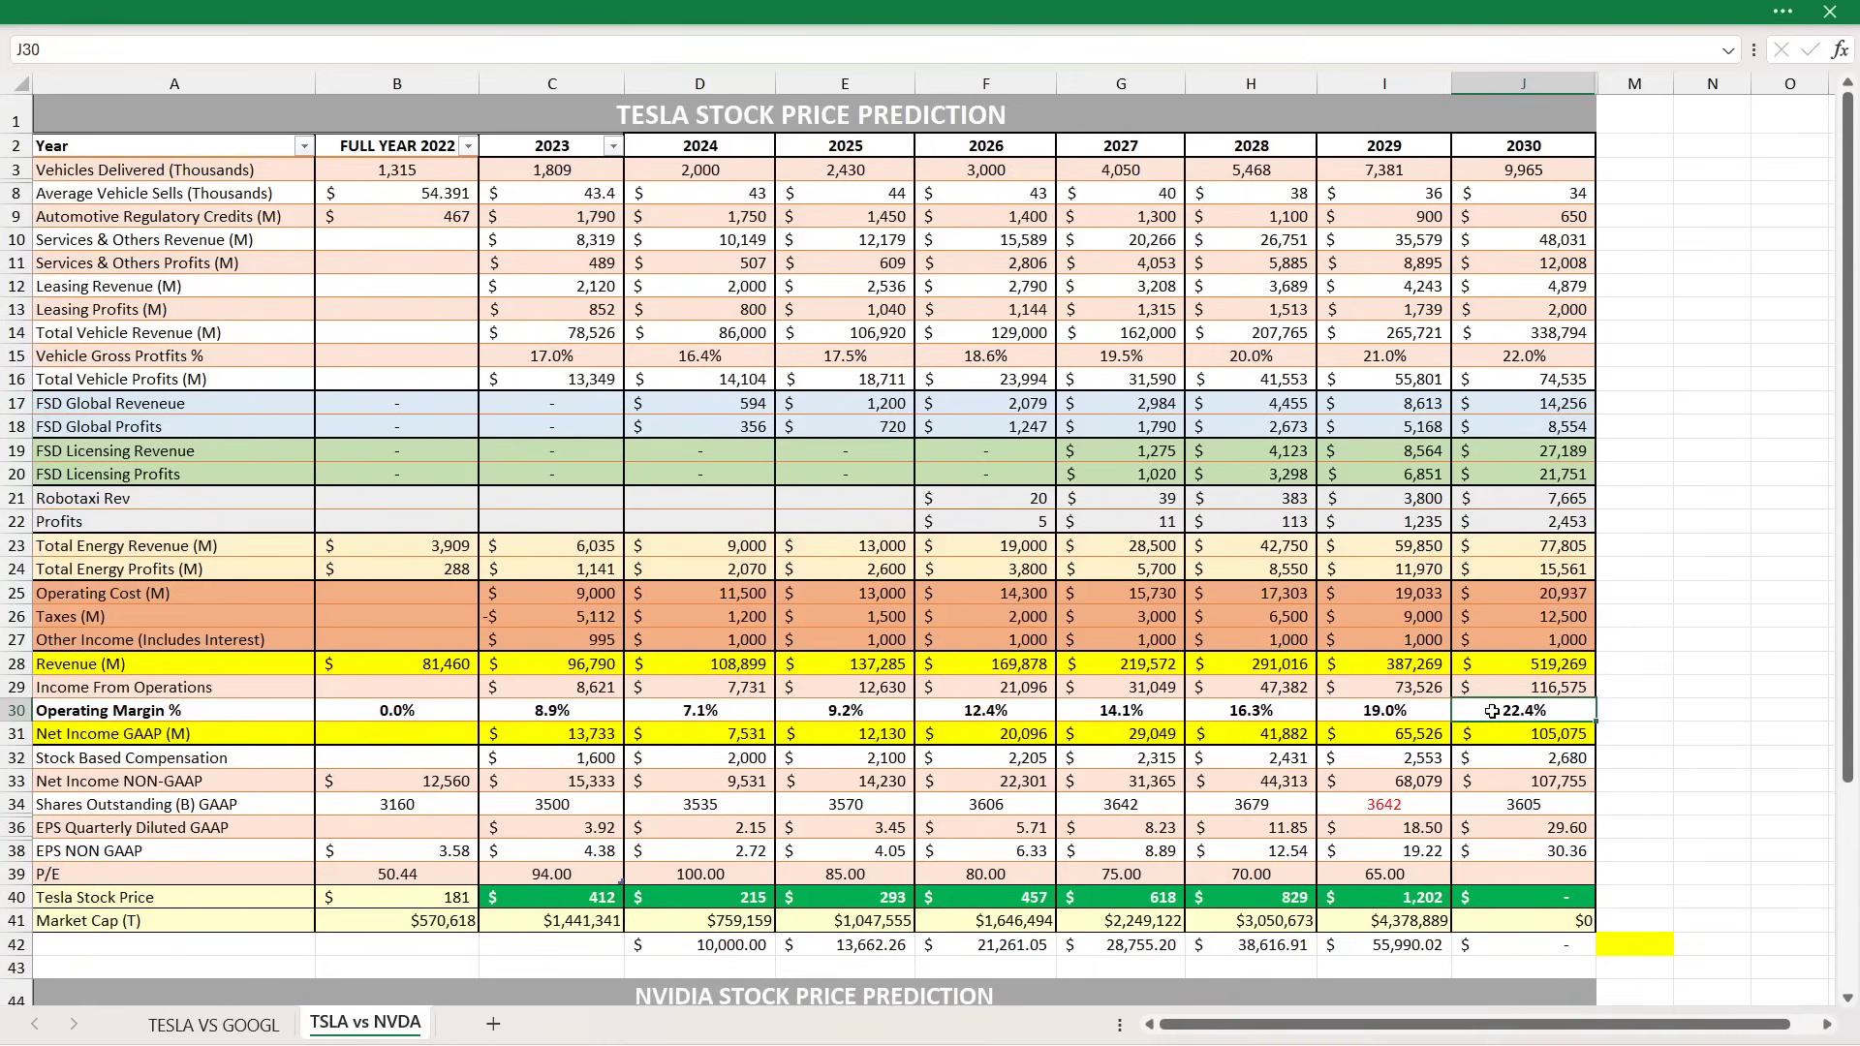
# Enter 70 as the 2030 P/E in J39 and confirm the $7,471,363 market cap.
pyautogui.click(1499, 865)
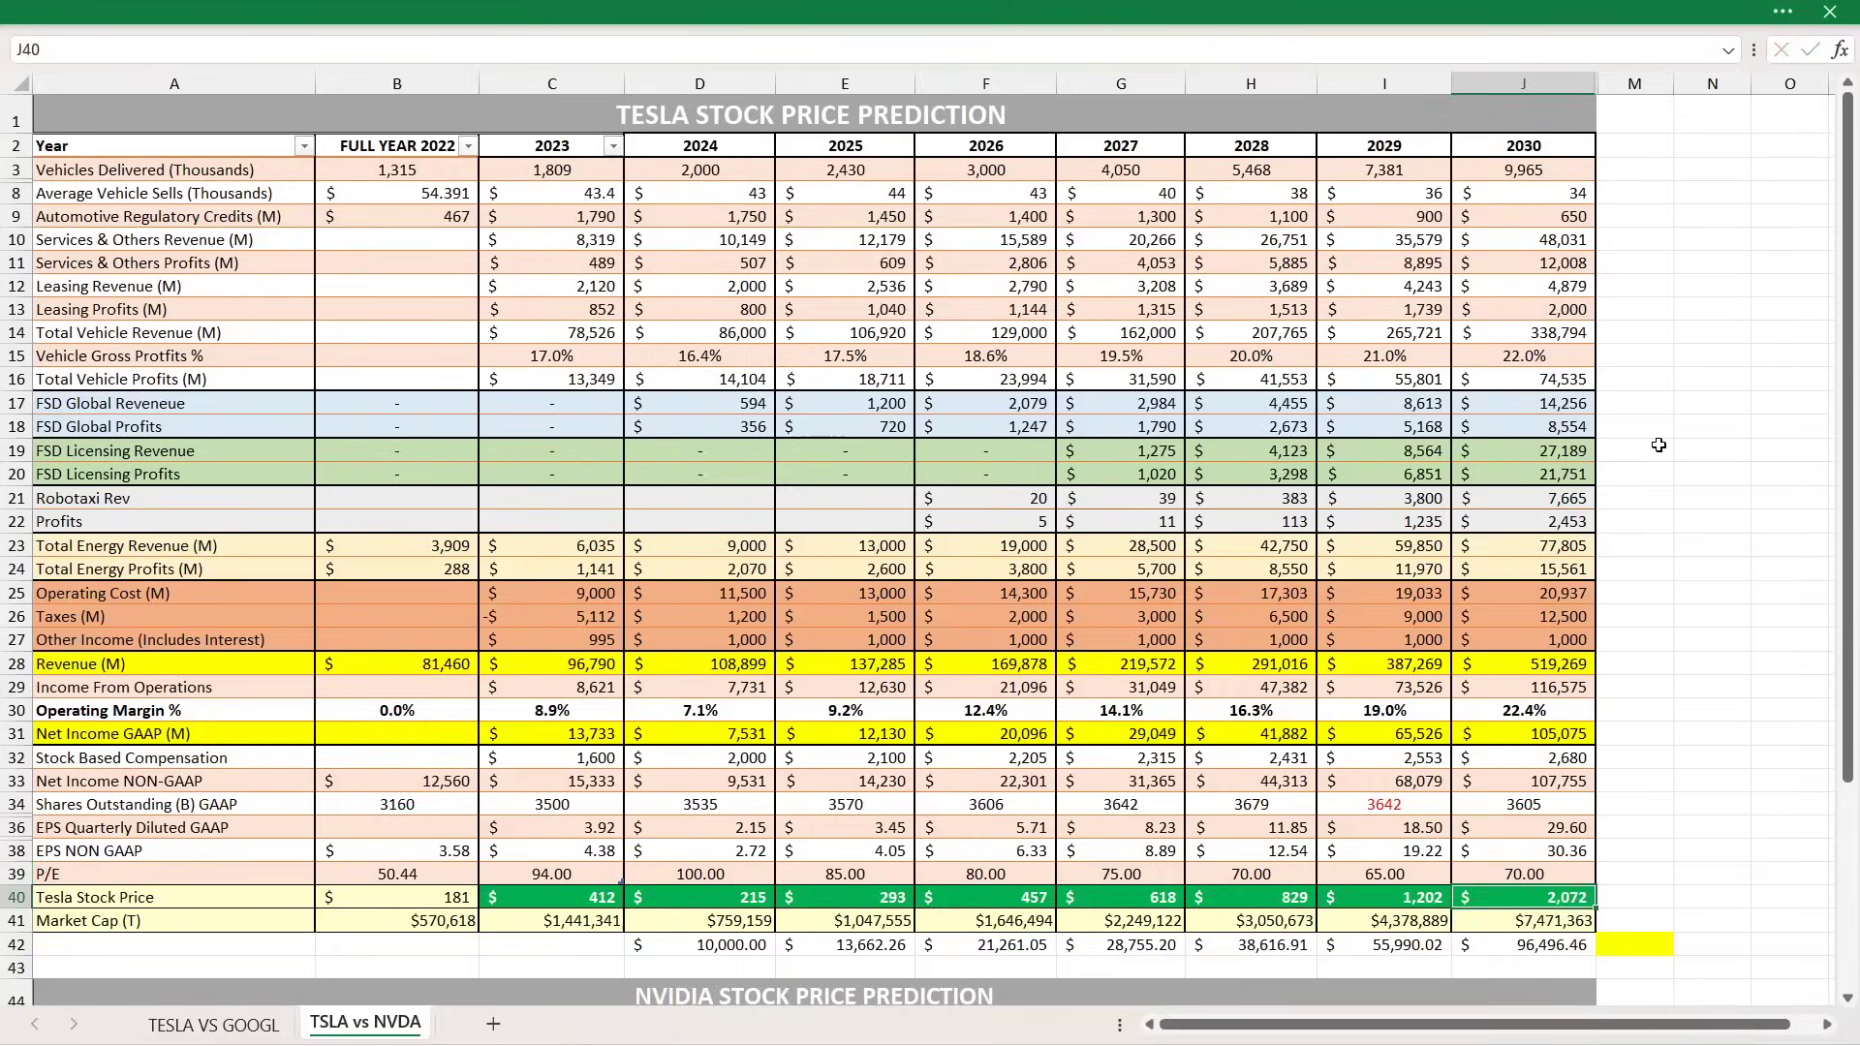
pyautogui.click(1496, 921)
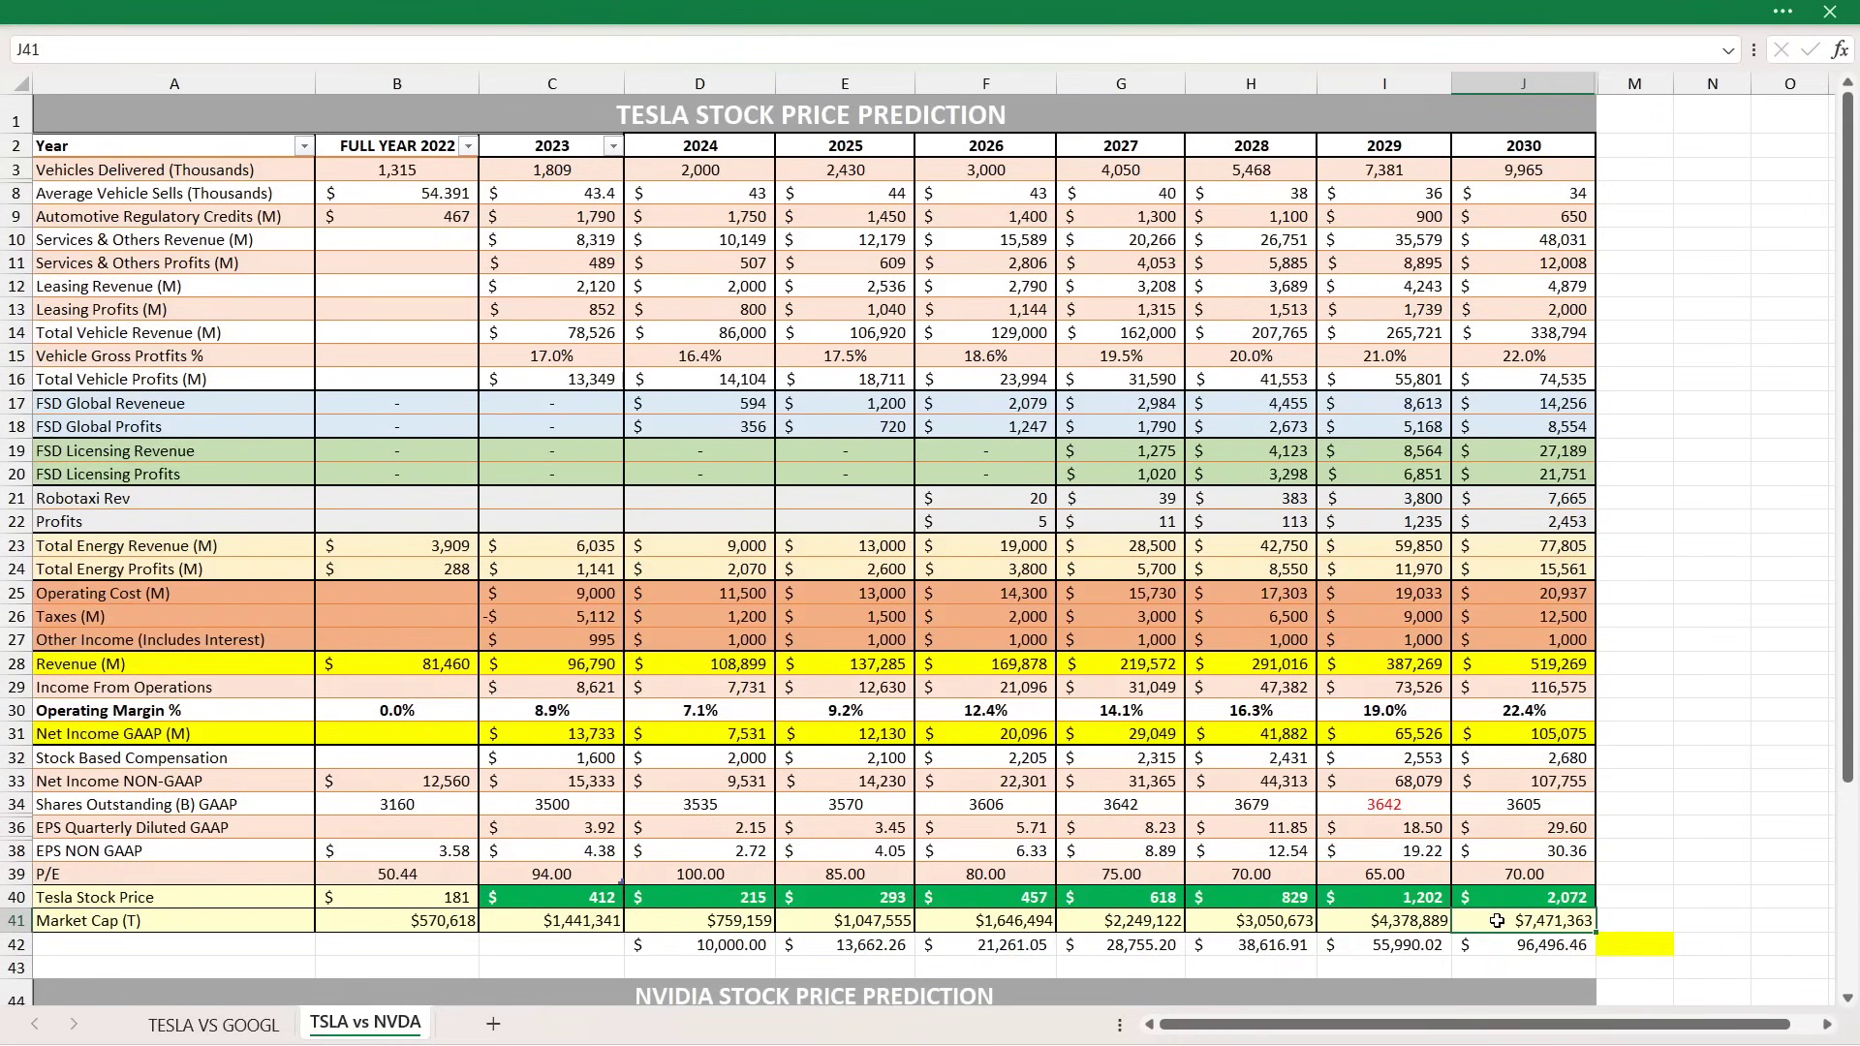
pyautogui.moveTo(1424, 922); pyautogui.dragTo(1482, 922)
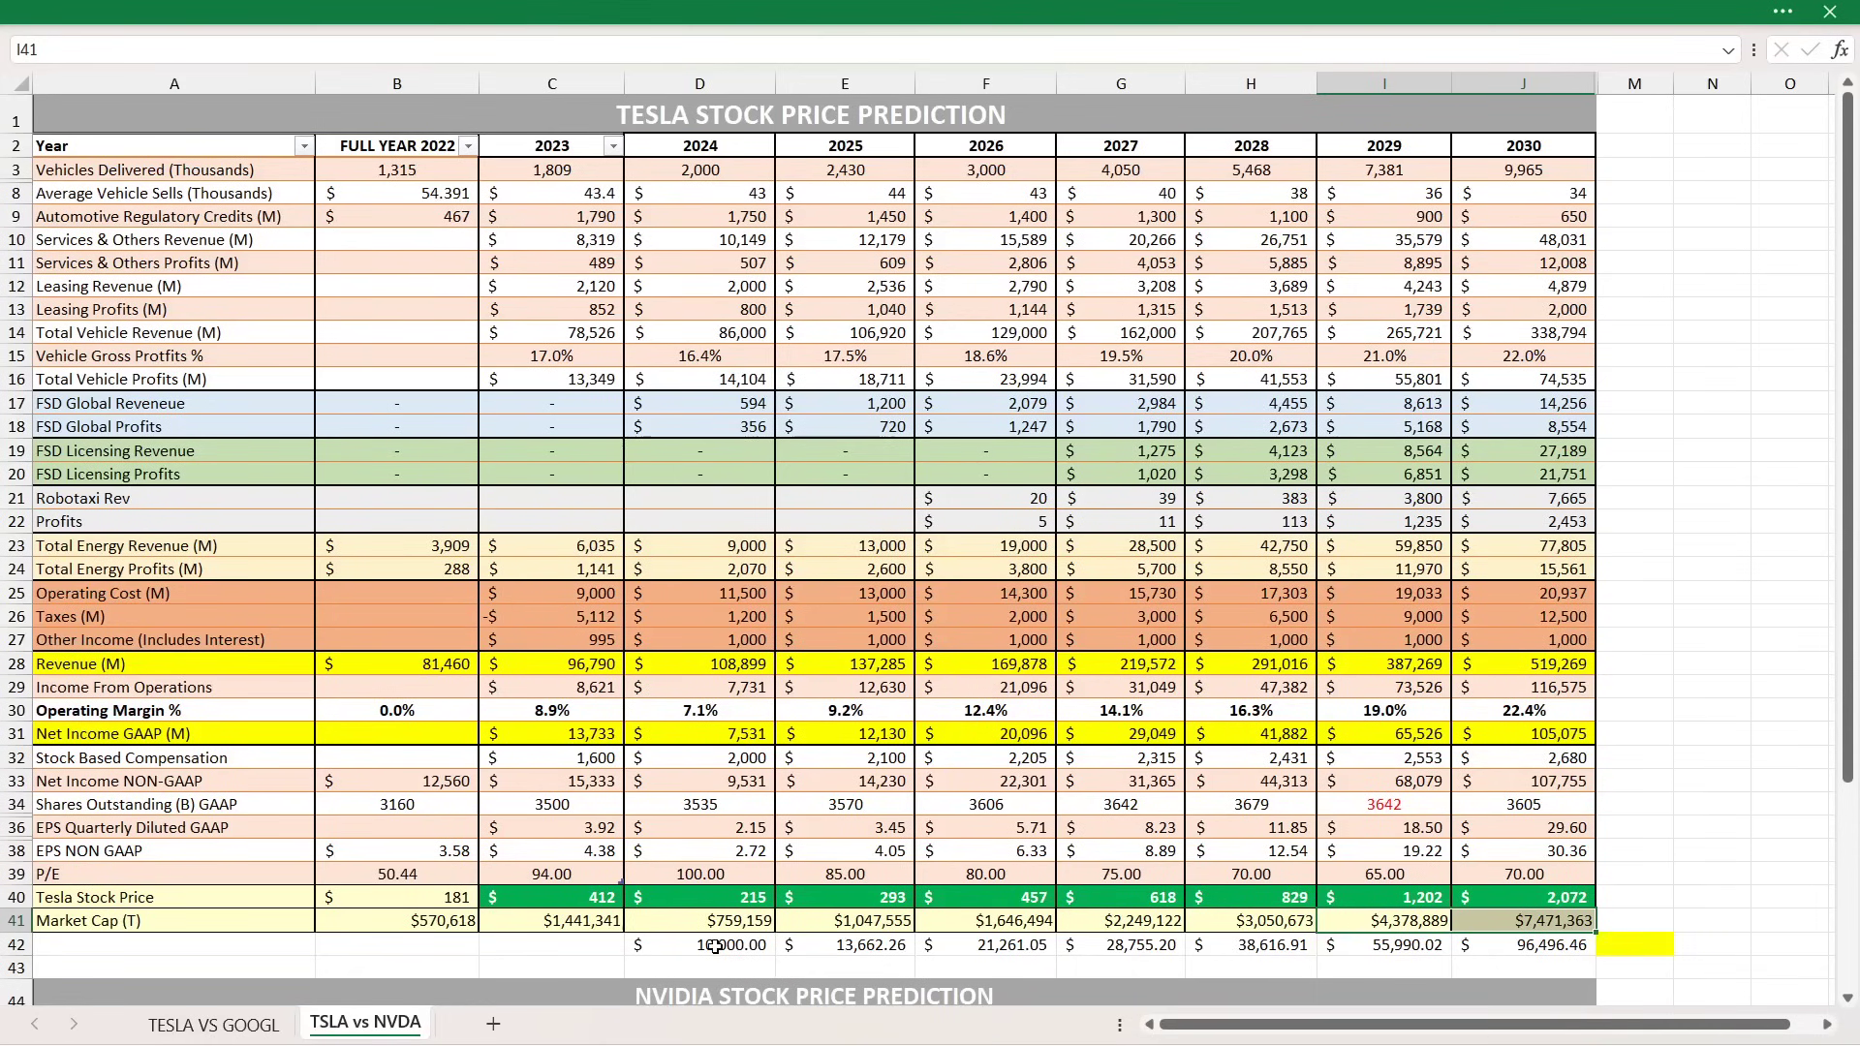
pyautogui.moveTo(714, 946); pyautogui.dragTo(1467, 942)
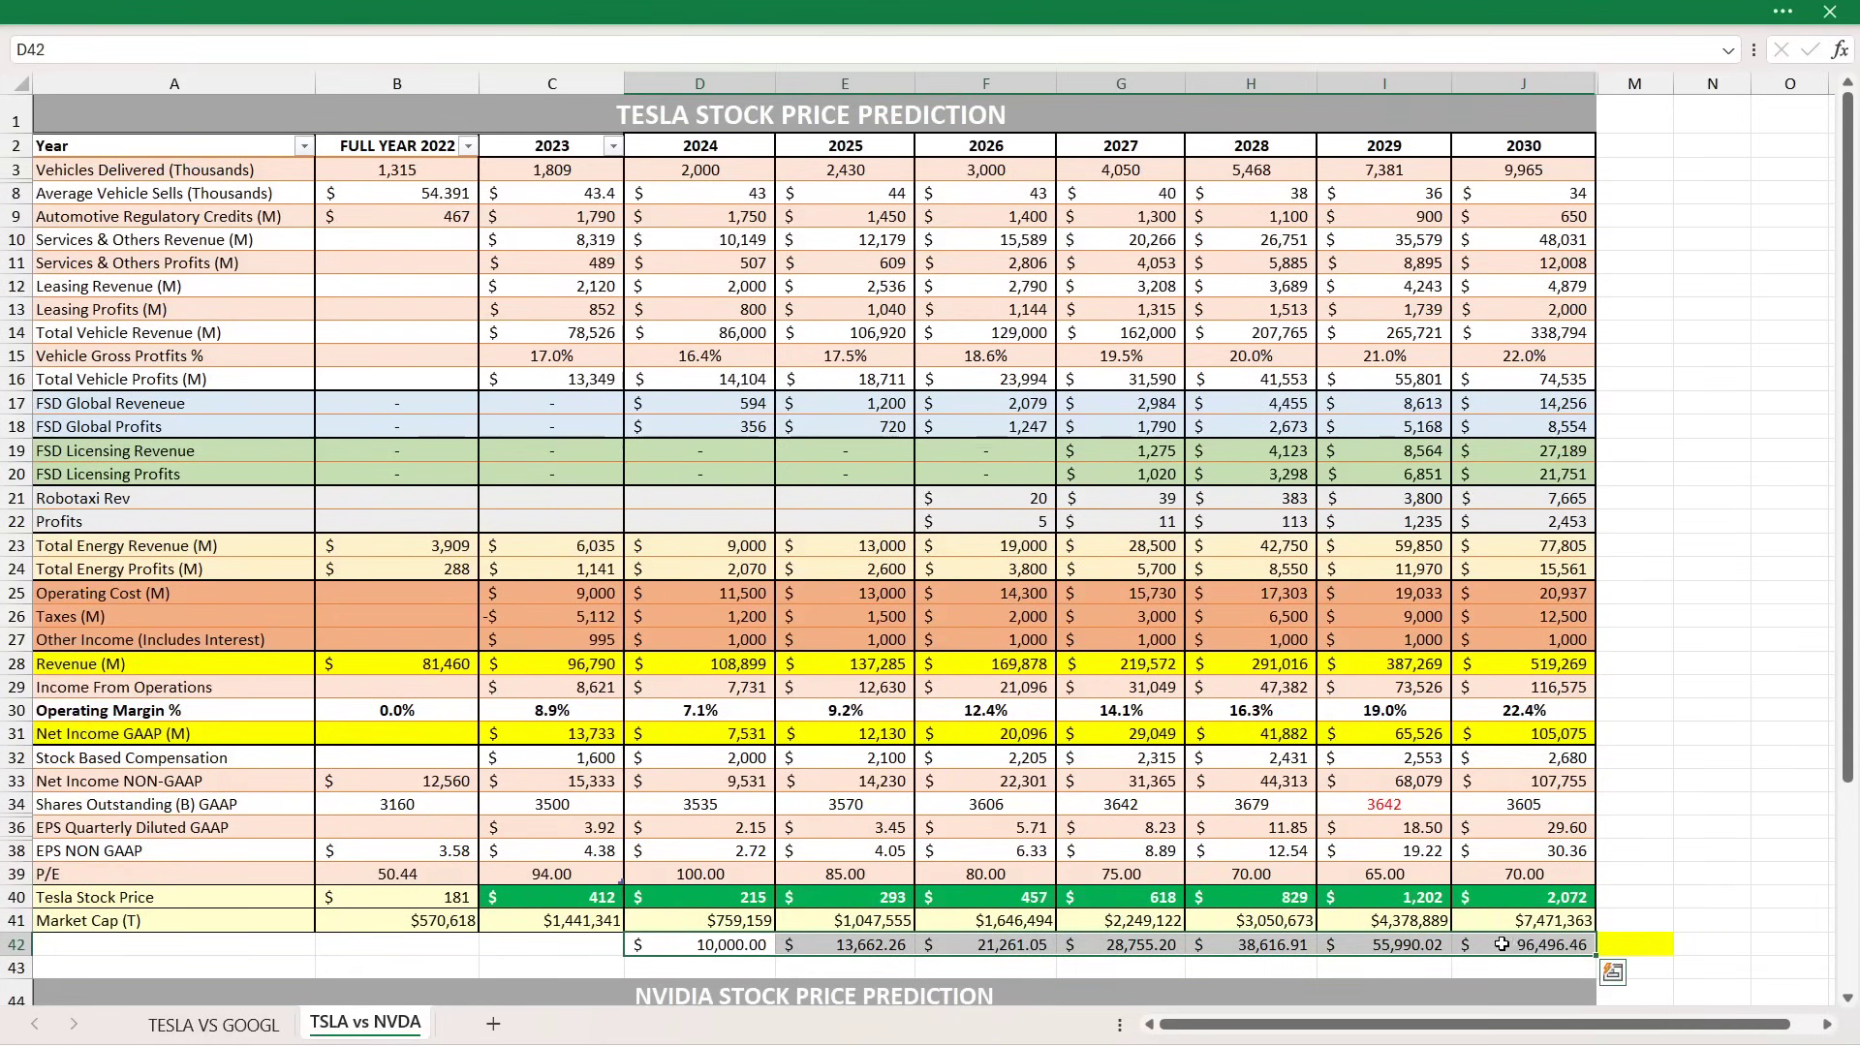
pyautogui.click(1627, 945)
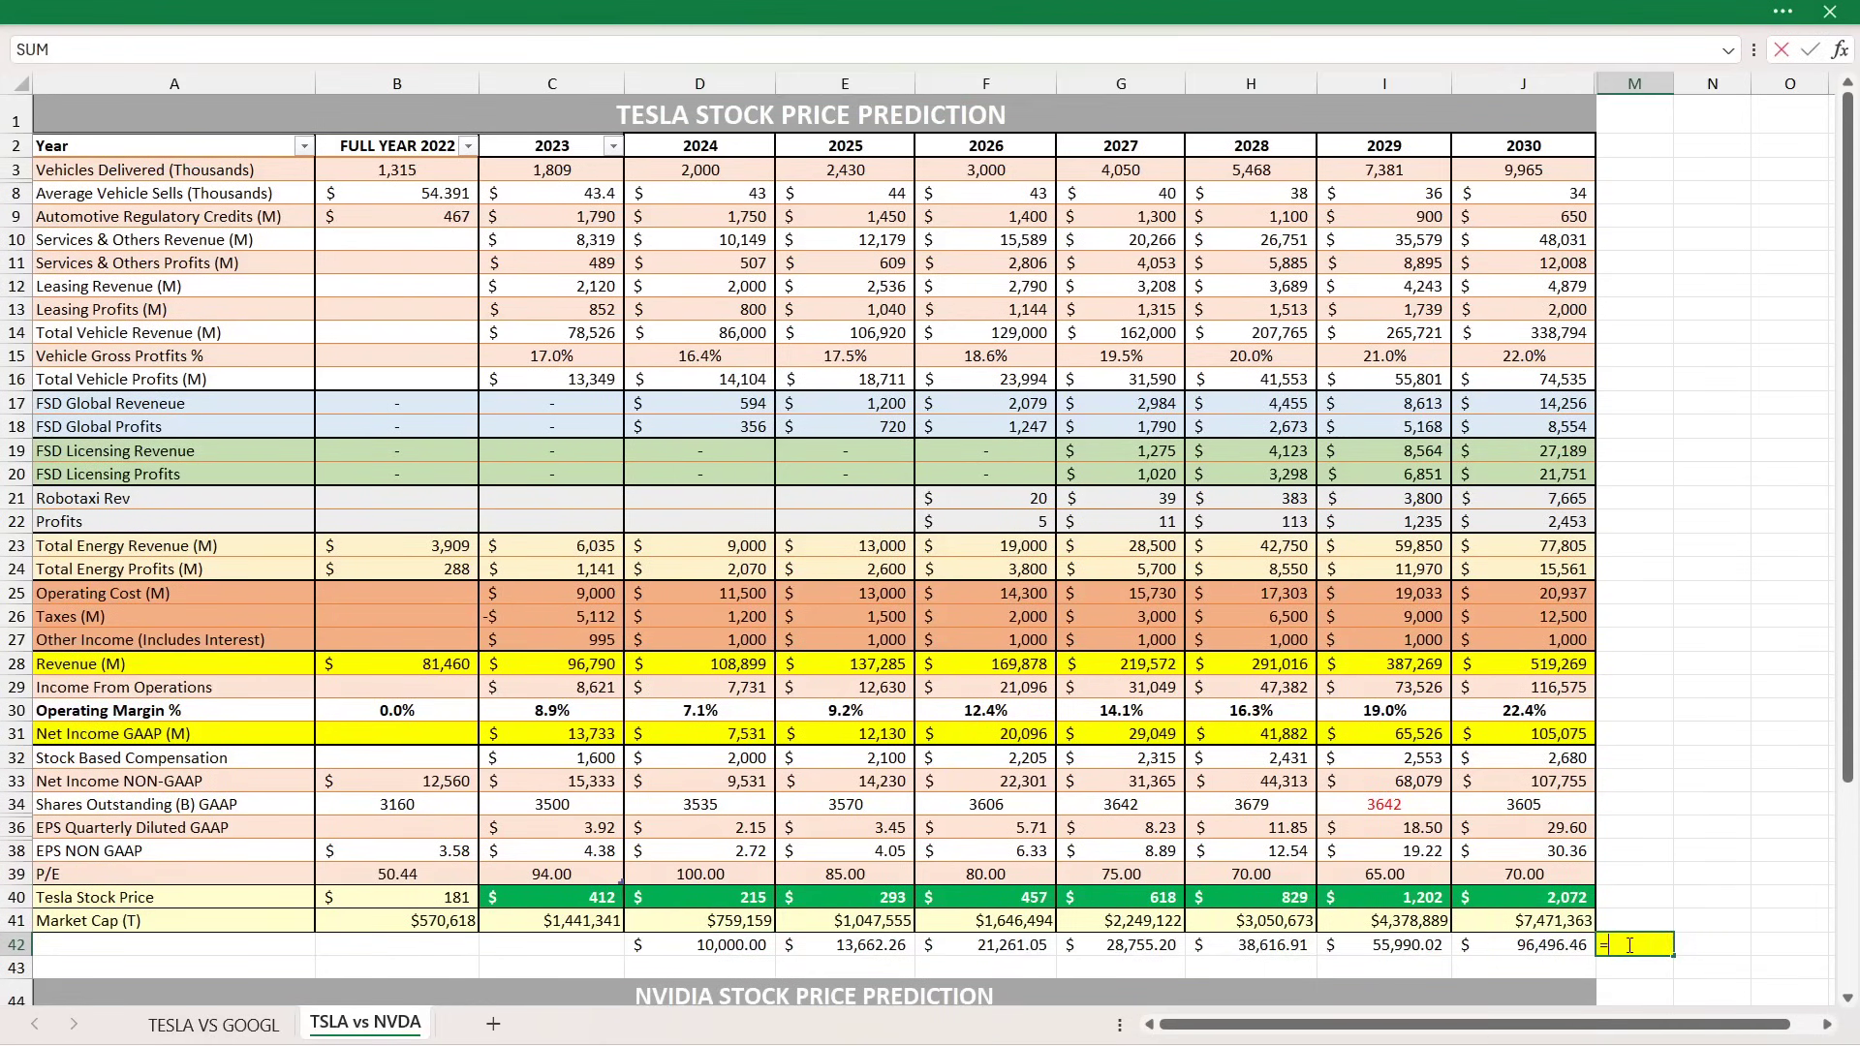
# Enter =J42/D42 in M42 to show the 965% return from 2024 to 2030.
pyautogui.write('=')
pyautogui.click(1578, 944)
pyautogui.write('/')
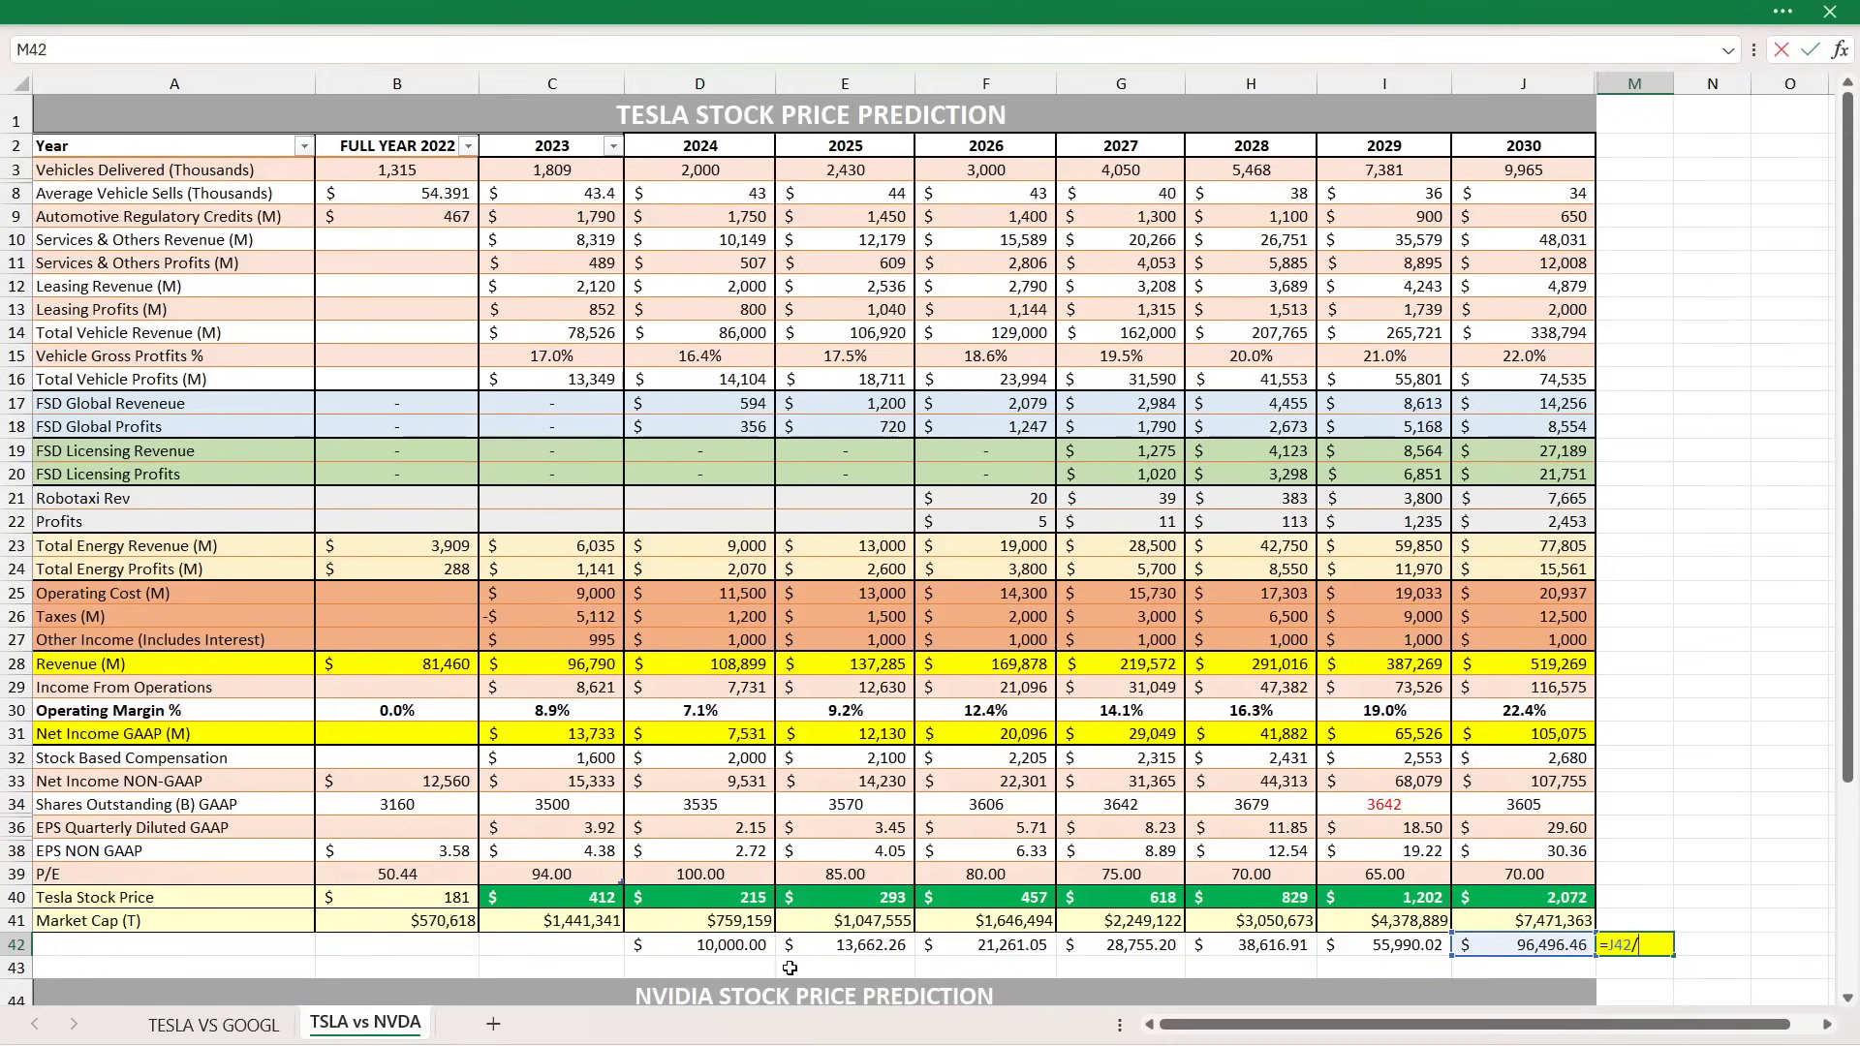
pyautogui.click(750, 946)
pyautogui.press('Return')
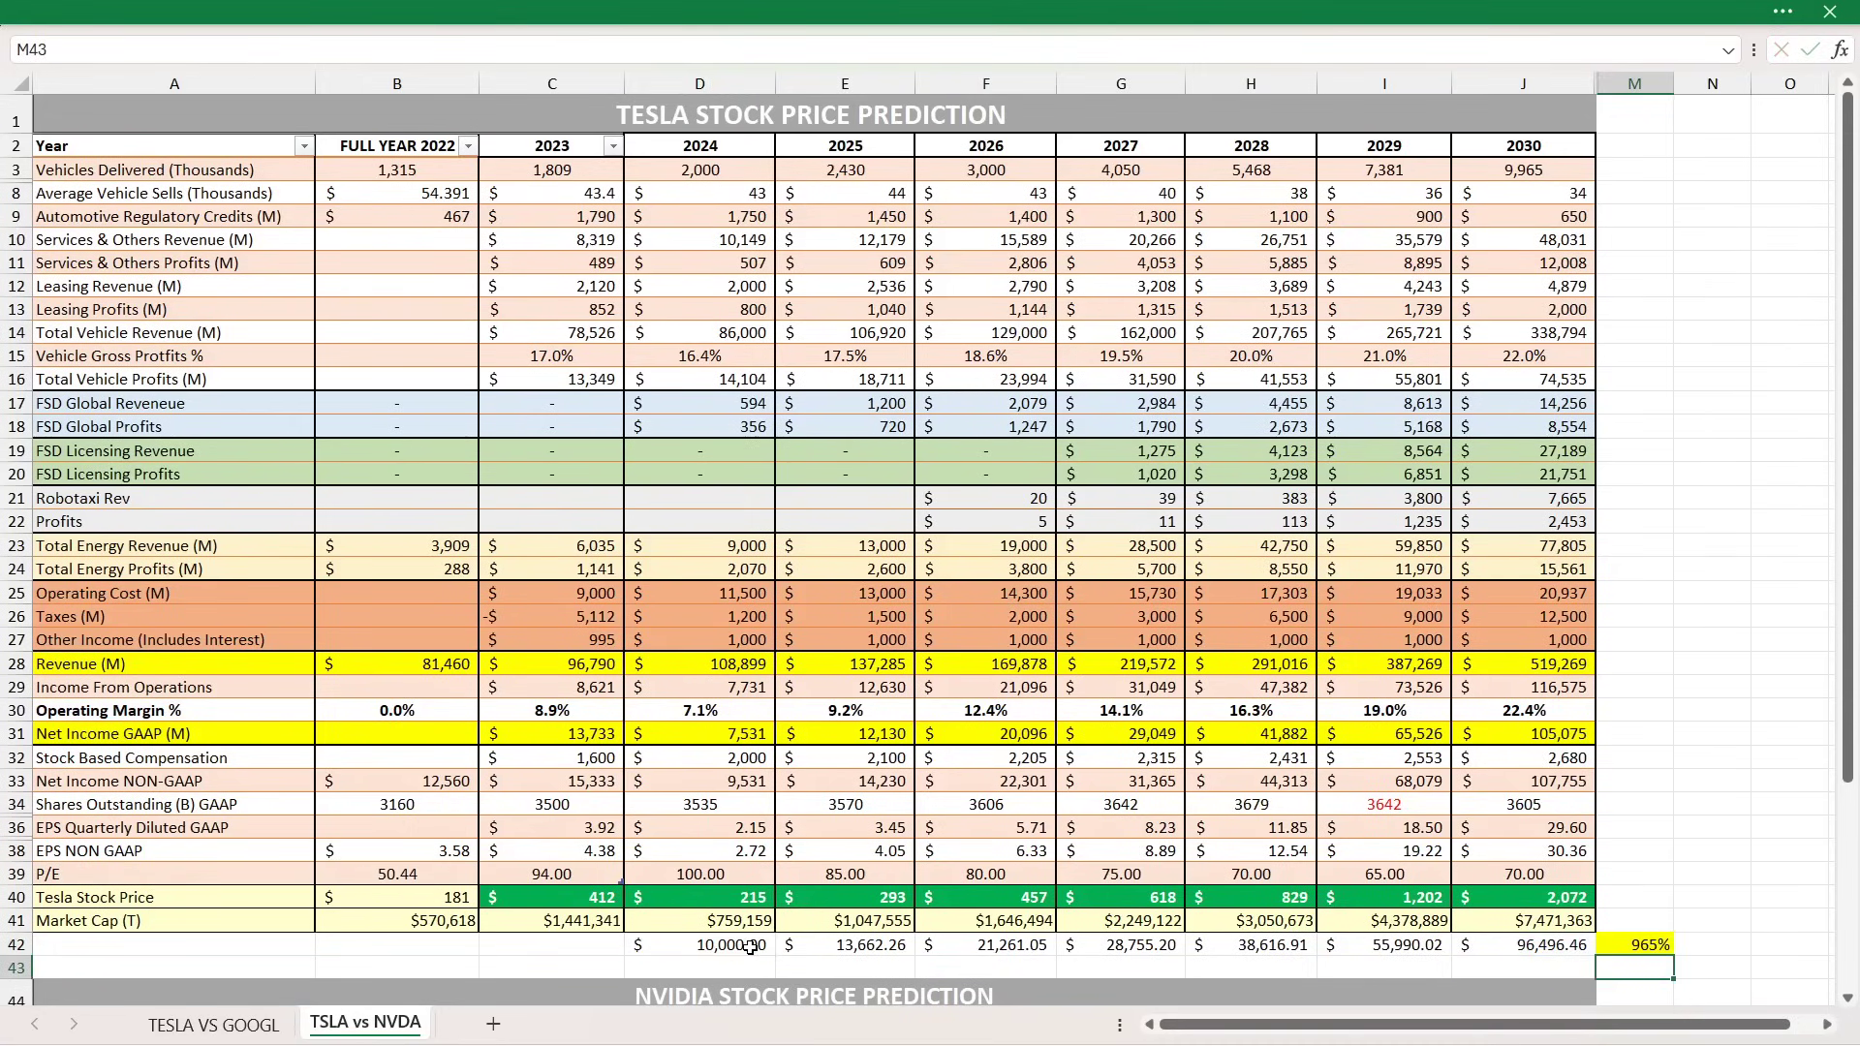
pyautogui.click(1635, 945)
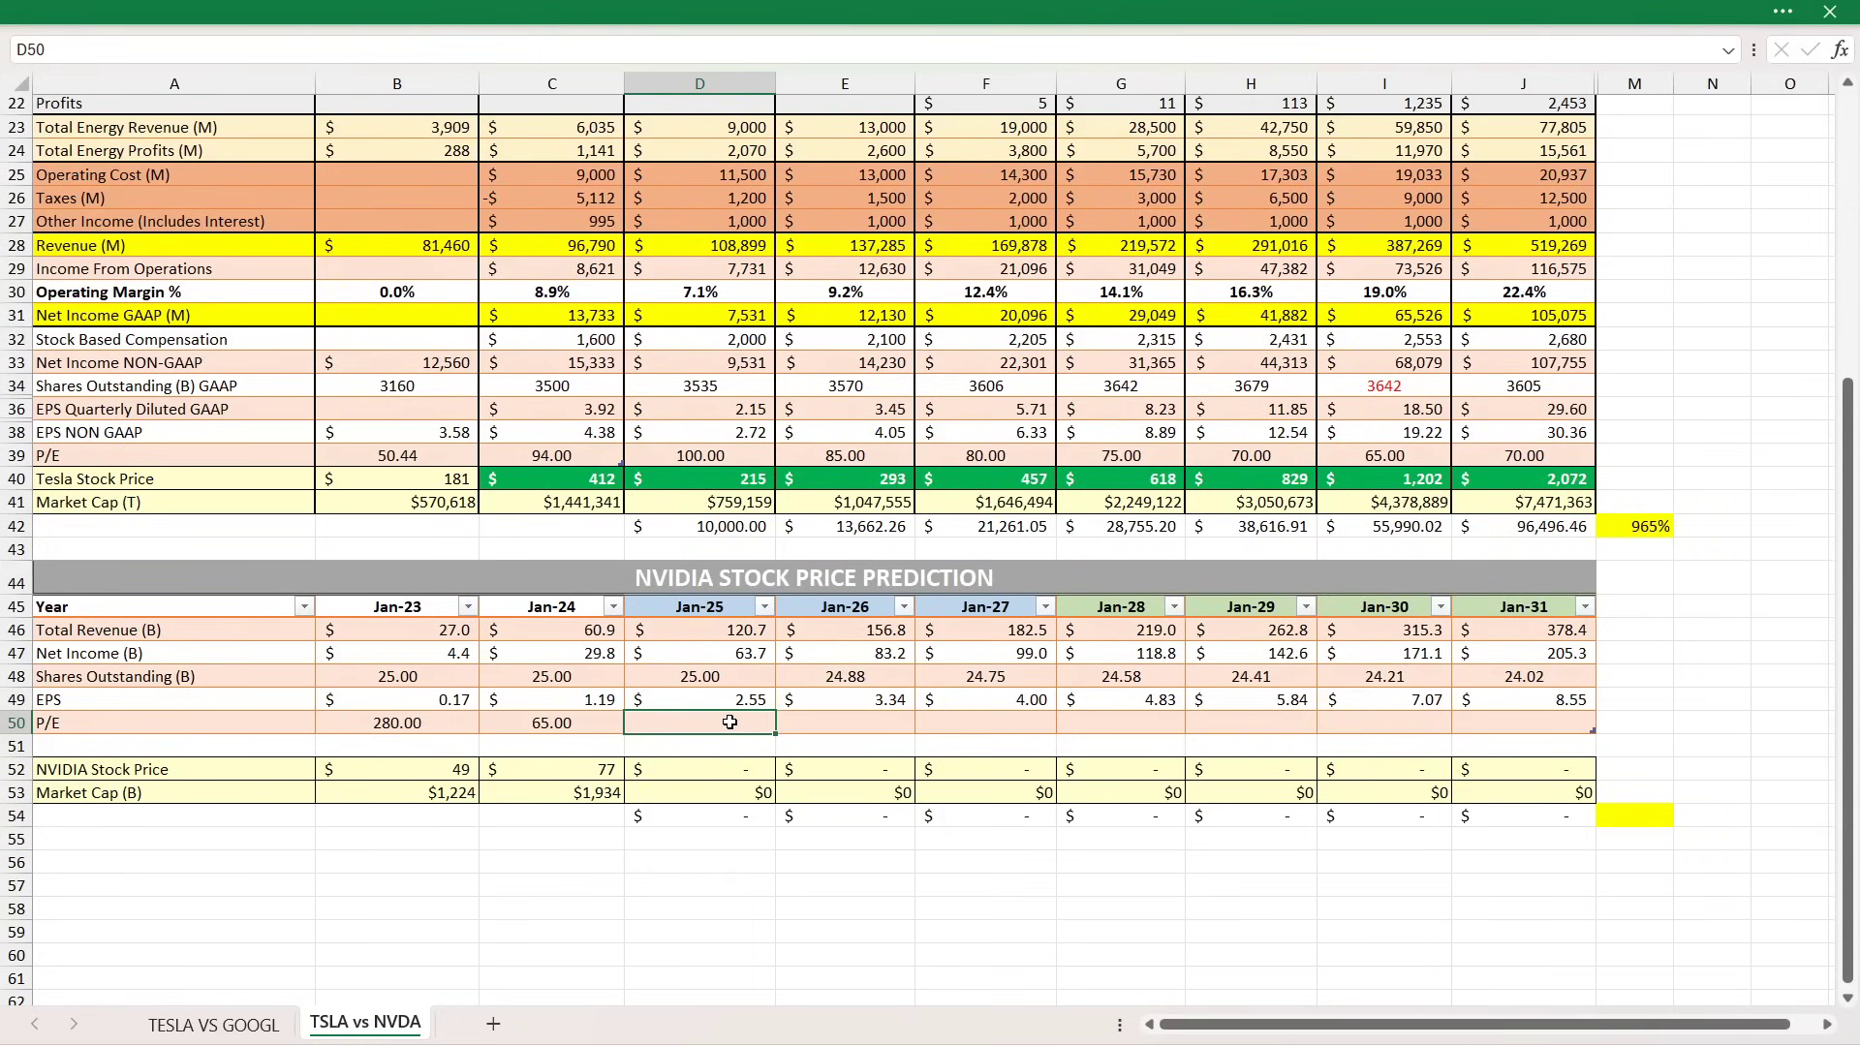
# Compare NVIDIA's Jan-25 revenue and net income with Tesla's 2024 figures.
pyautogui.moveTo(715, 637); pyautogui.dragTo(711, 648)
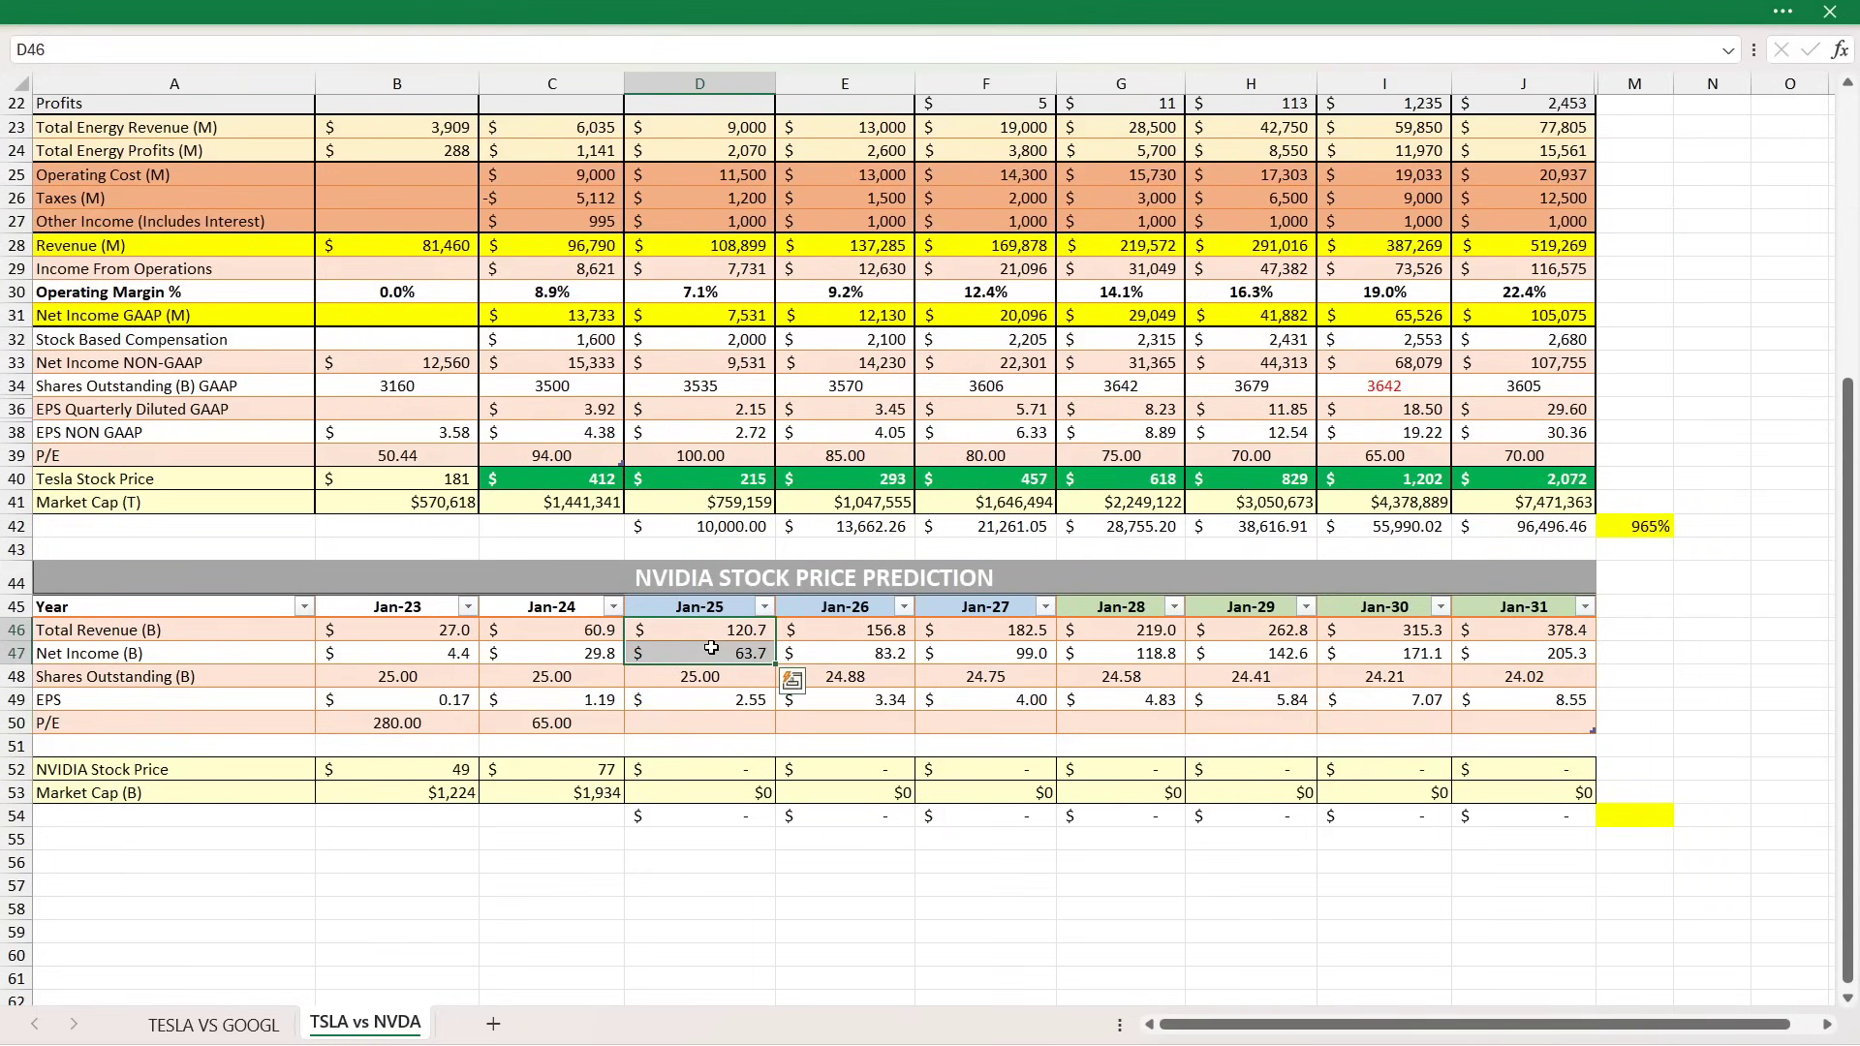
pyautogui.click(697, 245)
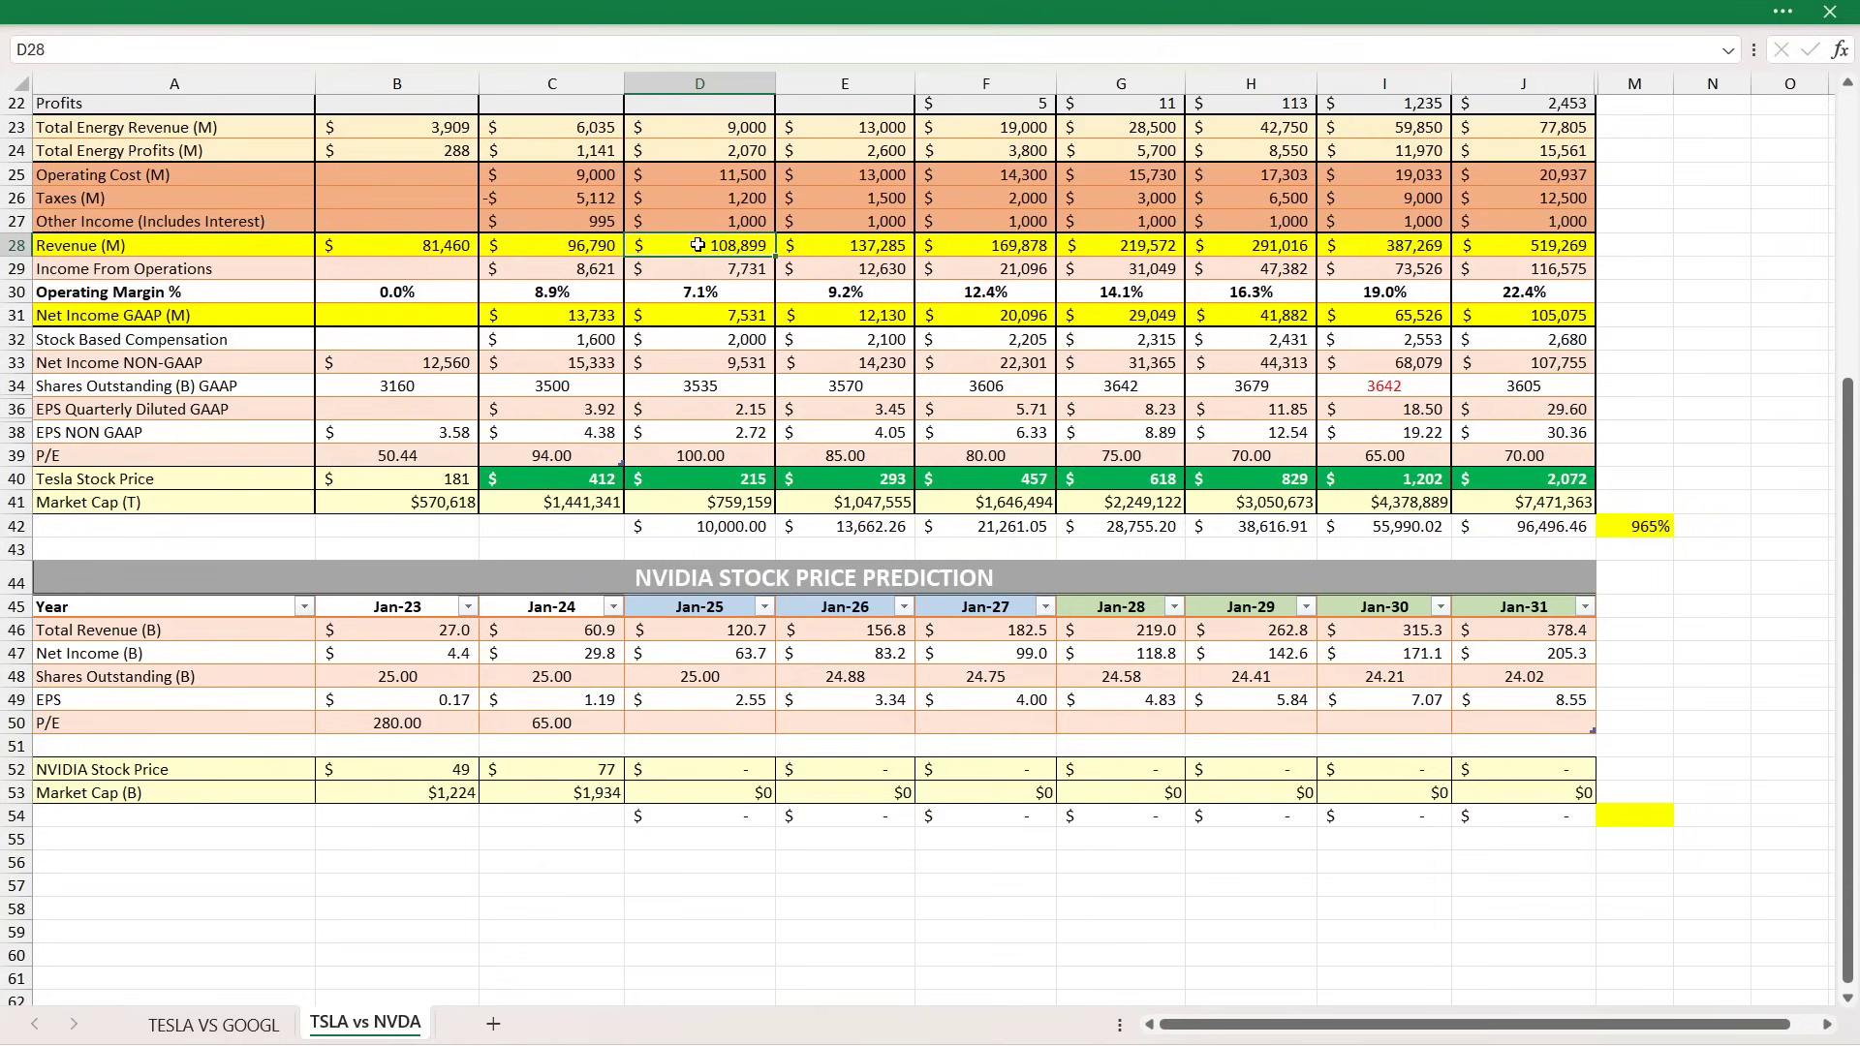
pyautogui.click(710, 651)
pyautogui.click(703, 311)
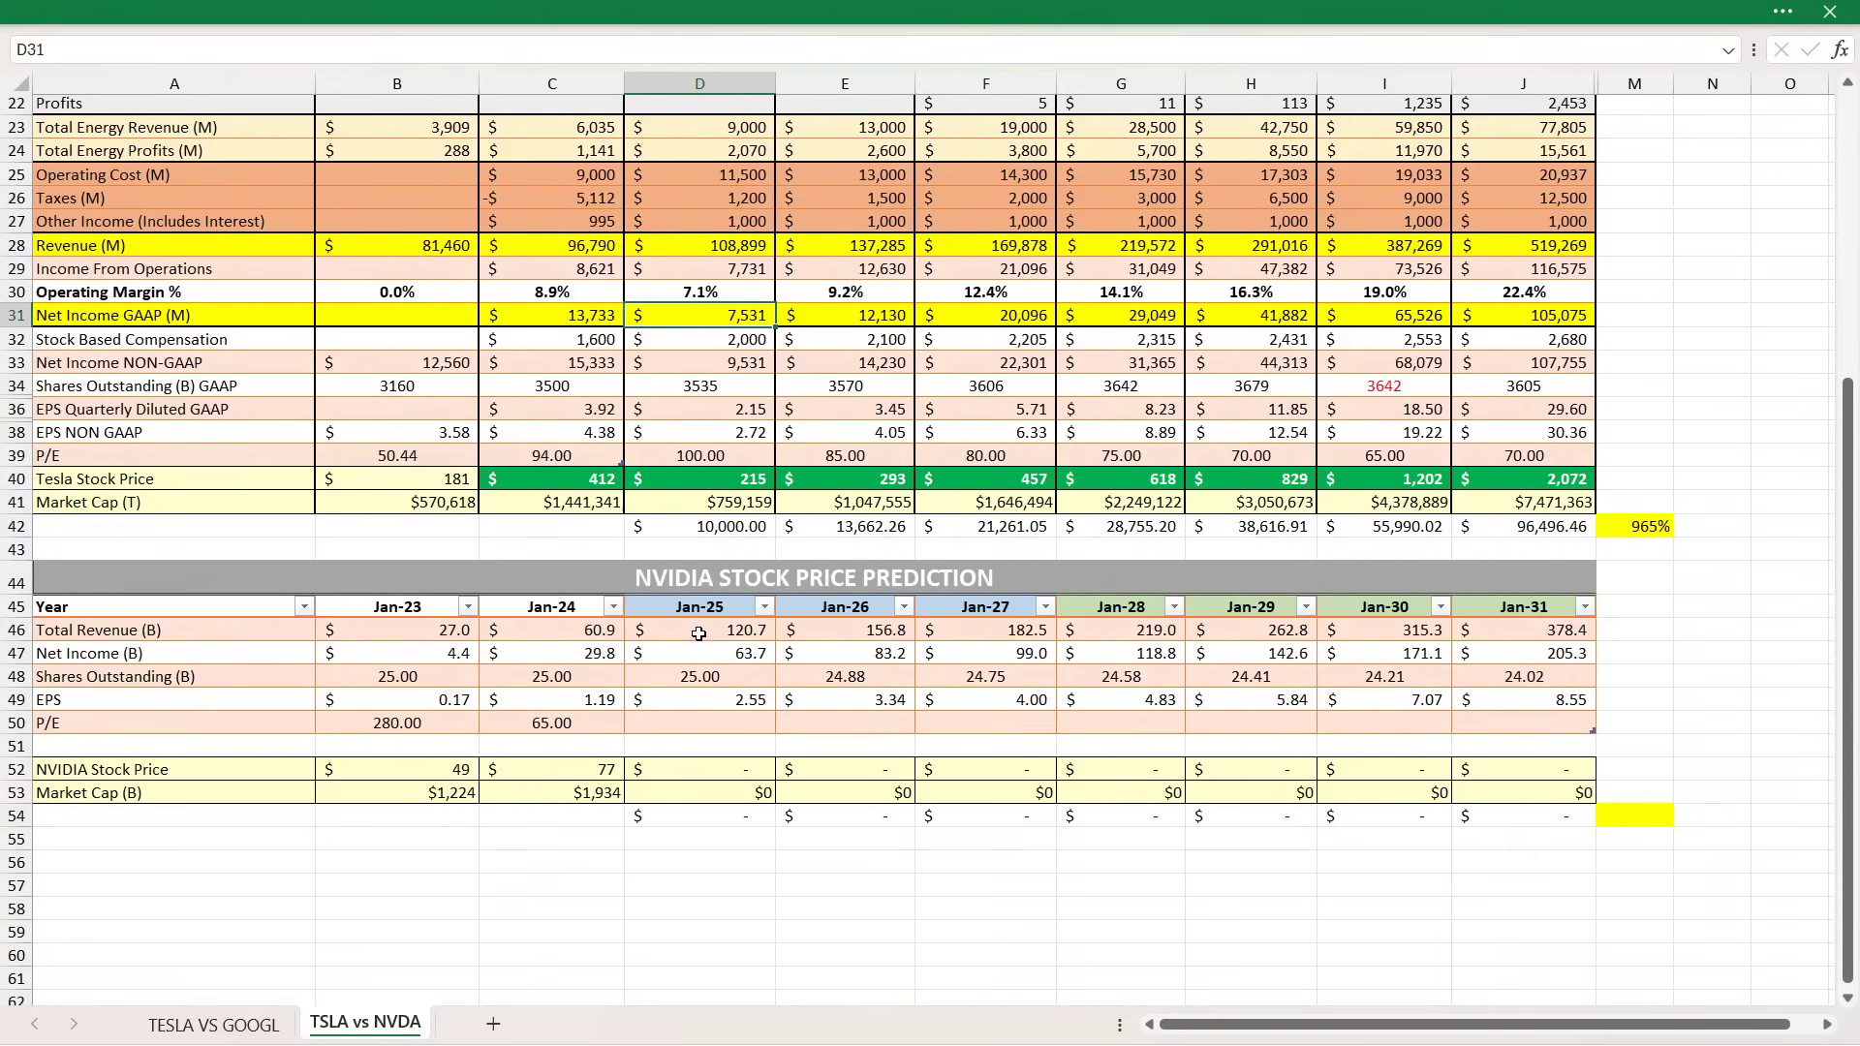
# Enter 60 as NVIDIA's Jan-25 P/E in D50 and check the market cap and row 54 value.
pyautogui.click(704, 722)
pyautogui.write('60')
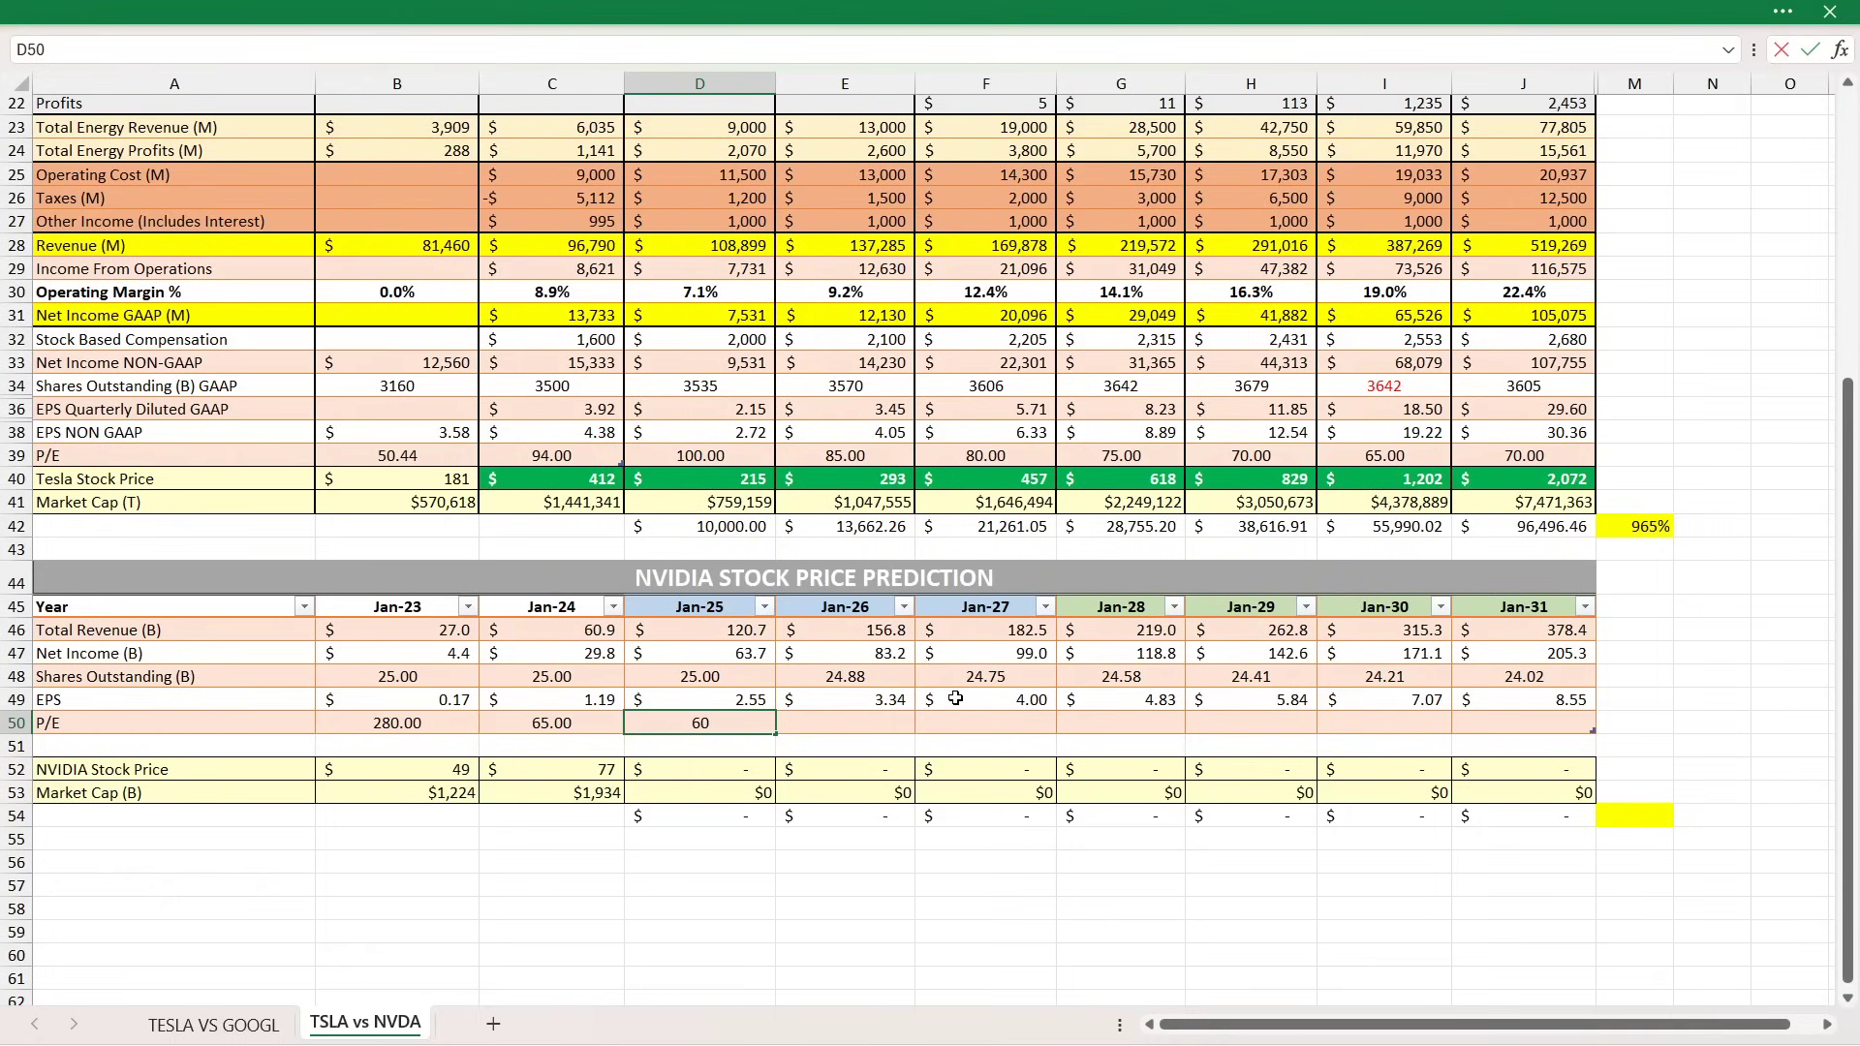
pyautogui.press('Return')
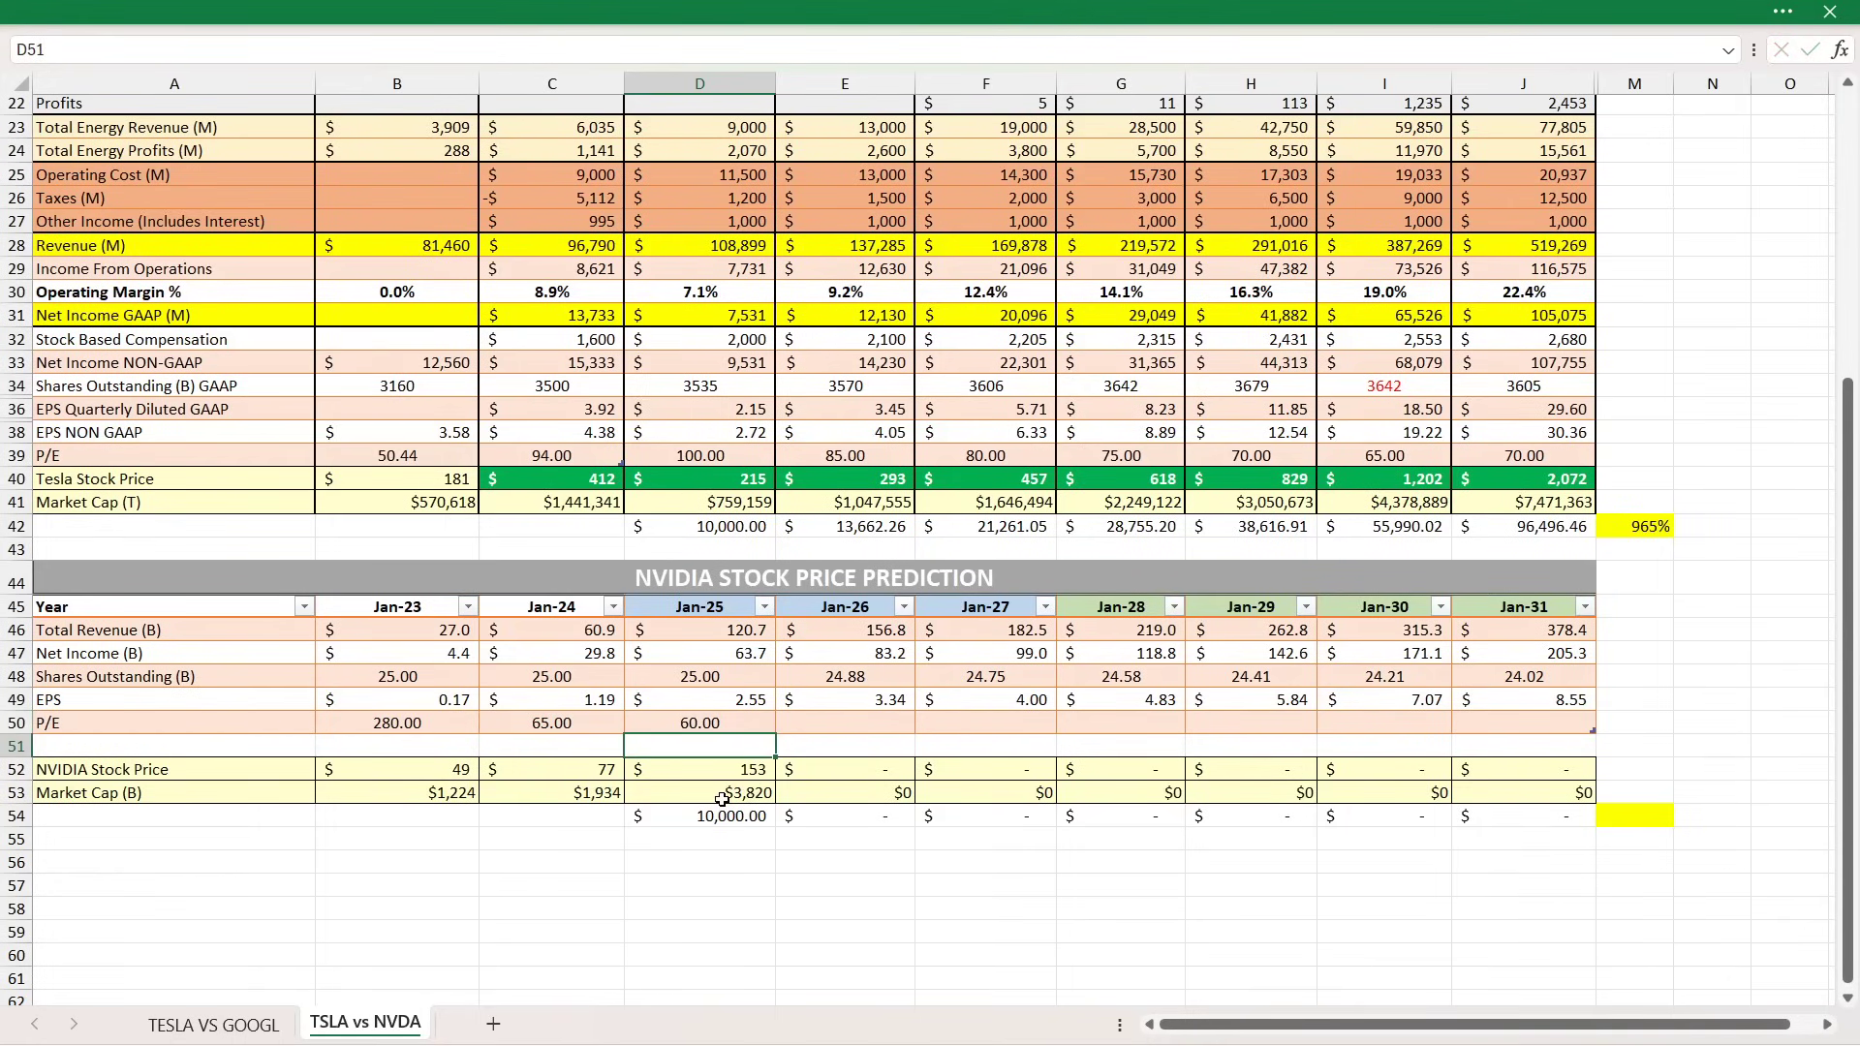
pyautogui.click(681, 798)
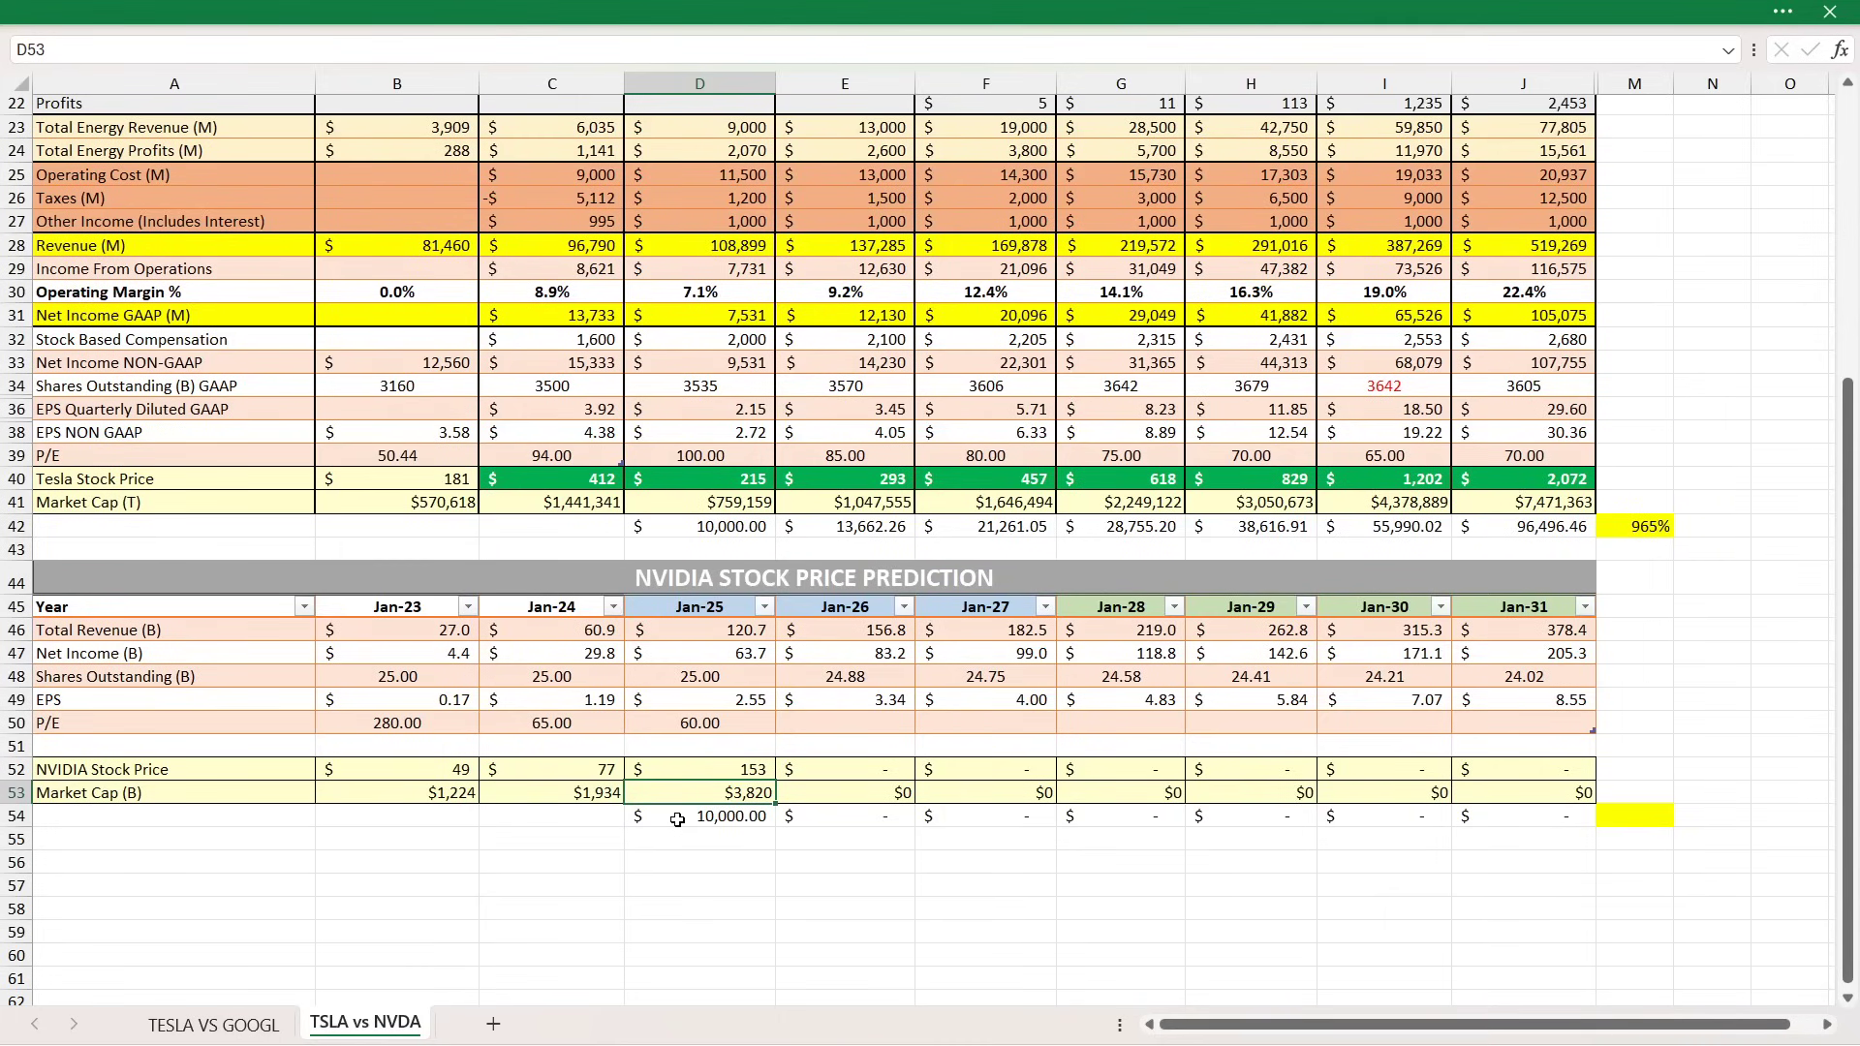
pyautogui.click(677, 820)
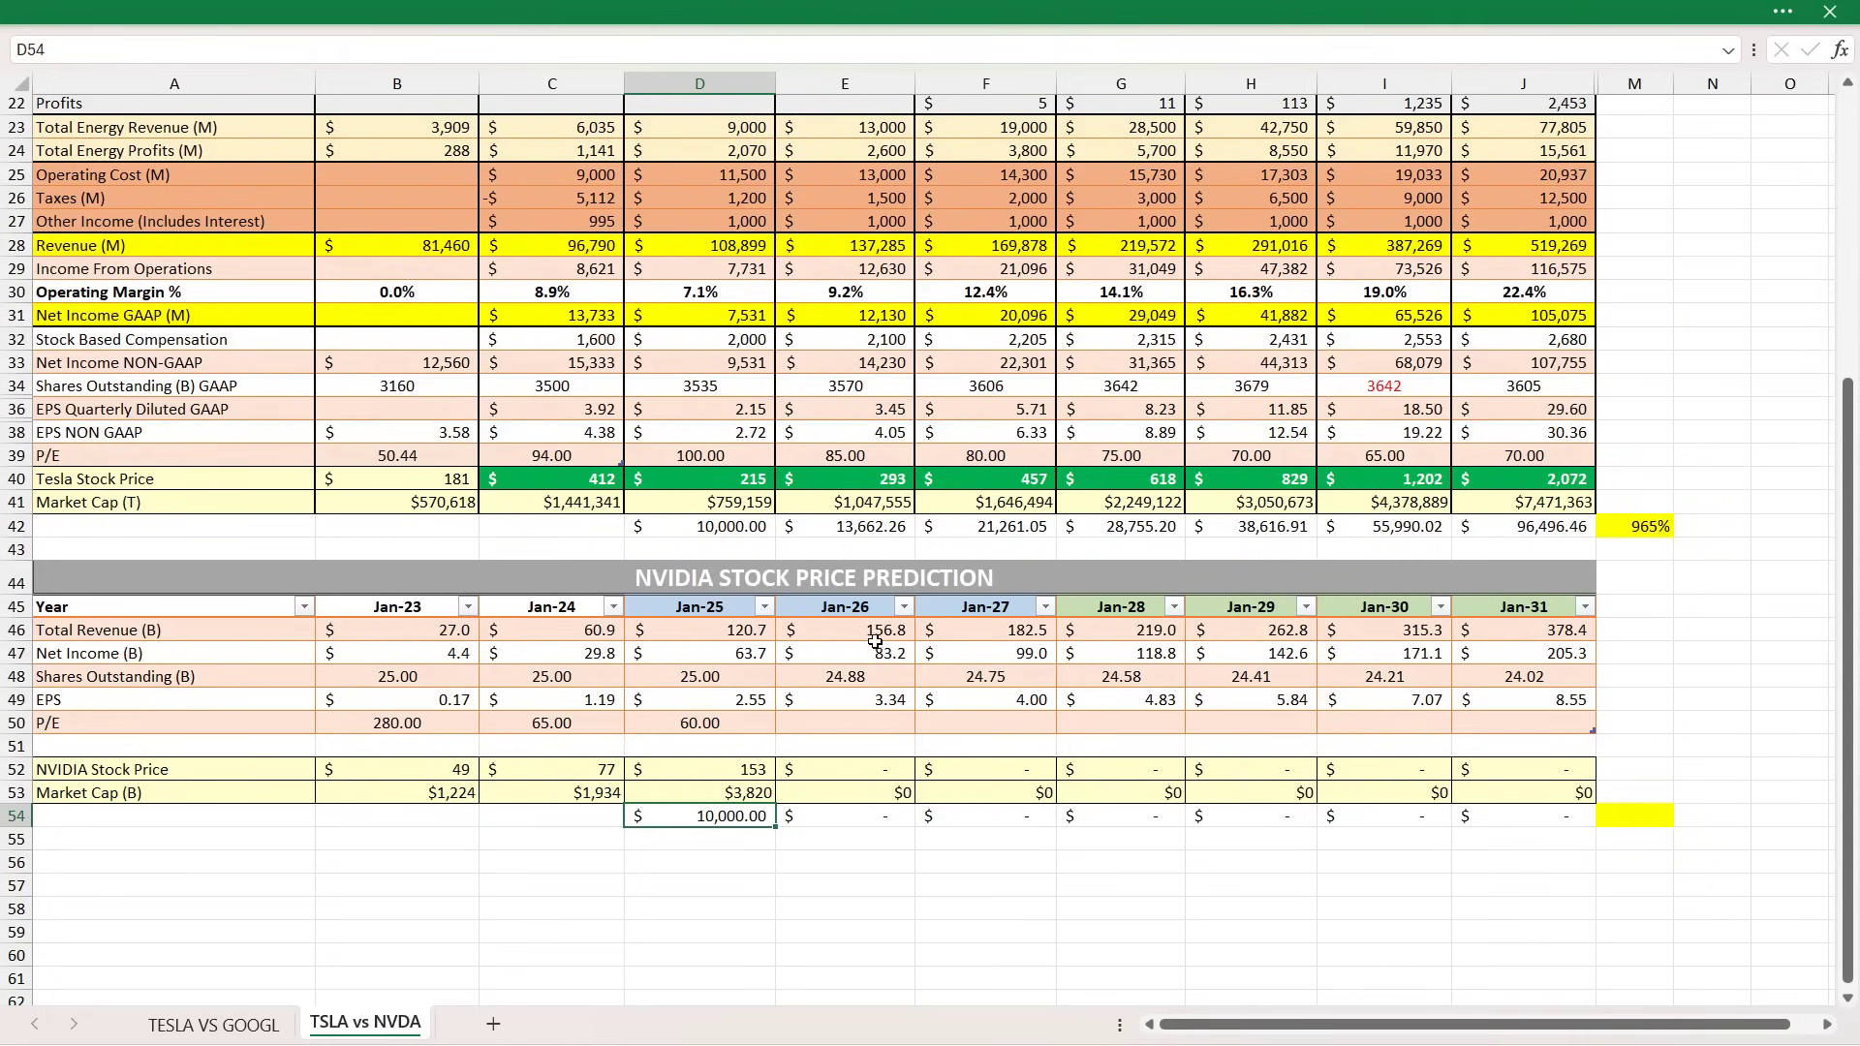
pyautogui.moveTo(874, 641); pyautogui.dragTo(850, 656)
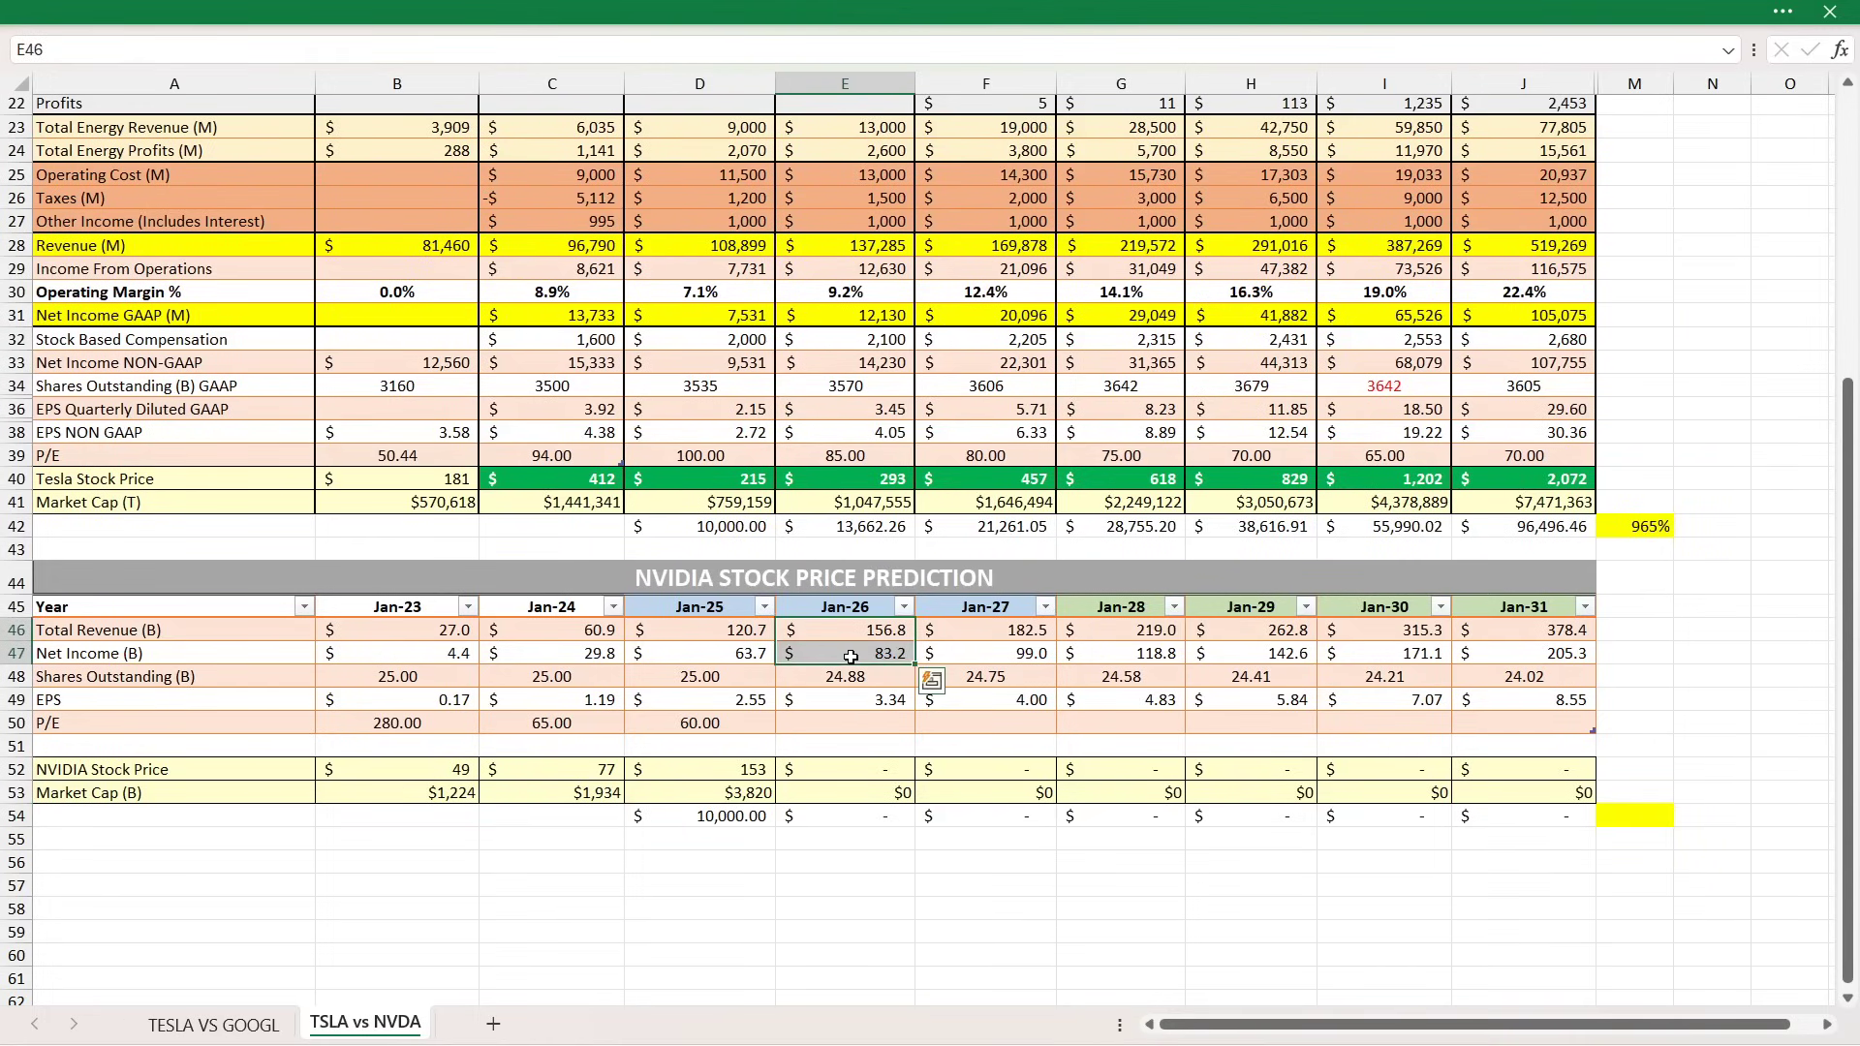
# Enter 55 as NVIDIA's Jan-26 P/E in E50 and compare row 54 values, now 12,033.76.
pyautogui.doubleClick(868, 722)
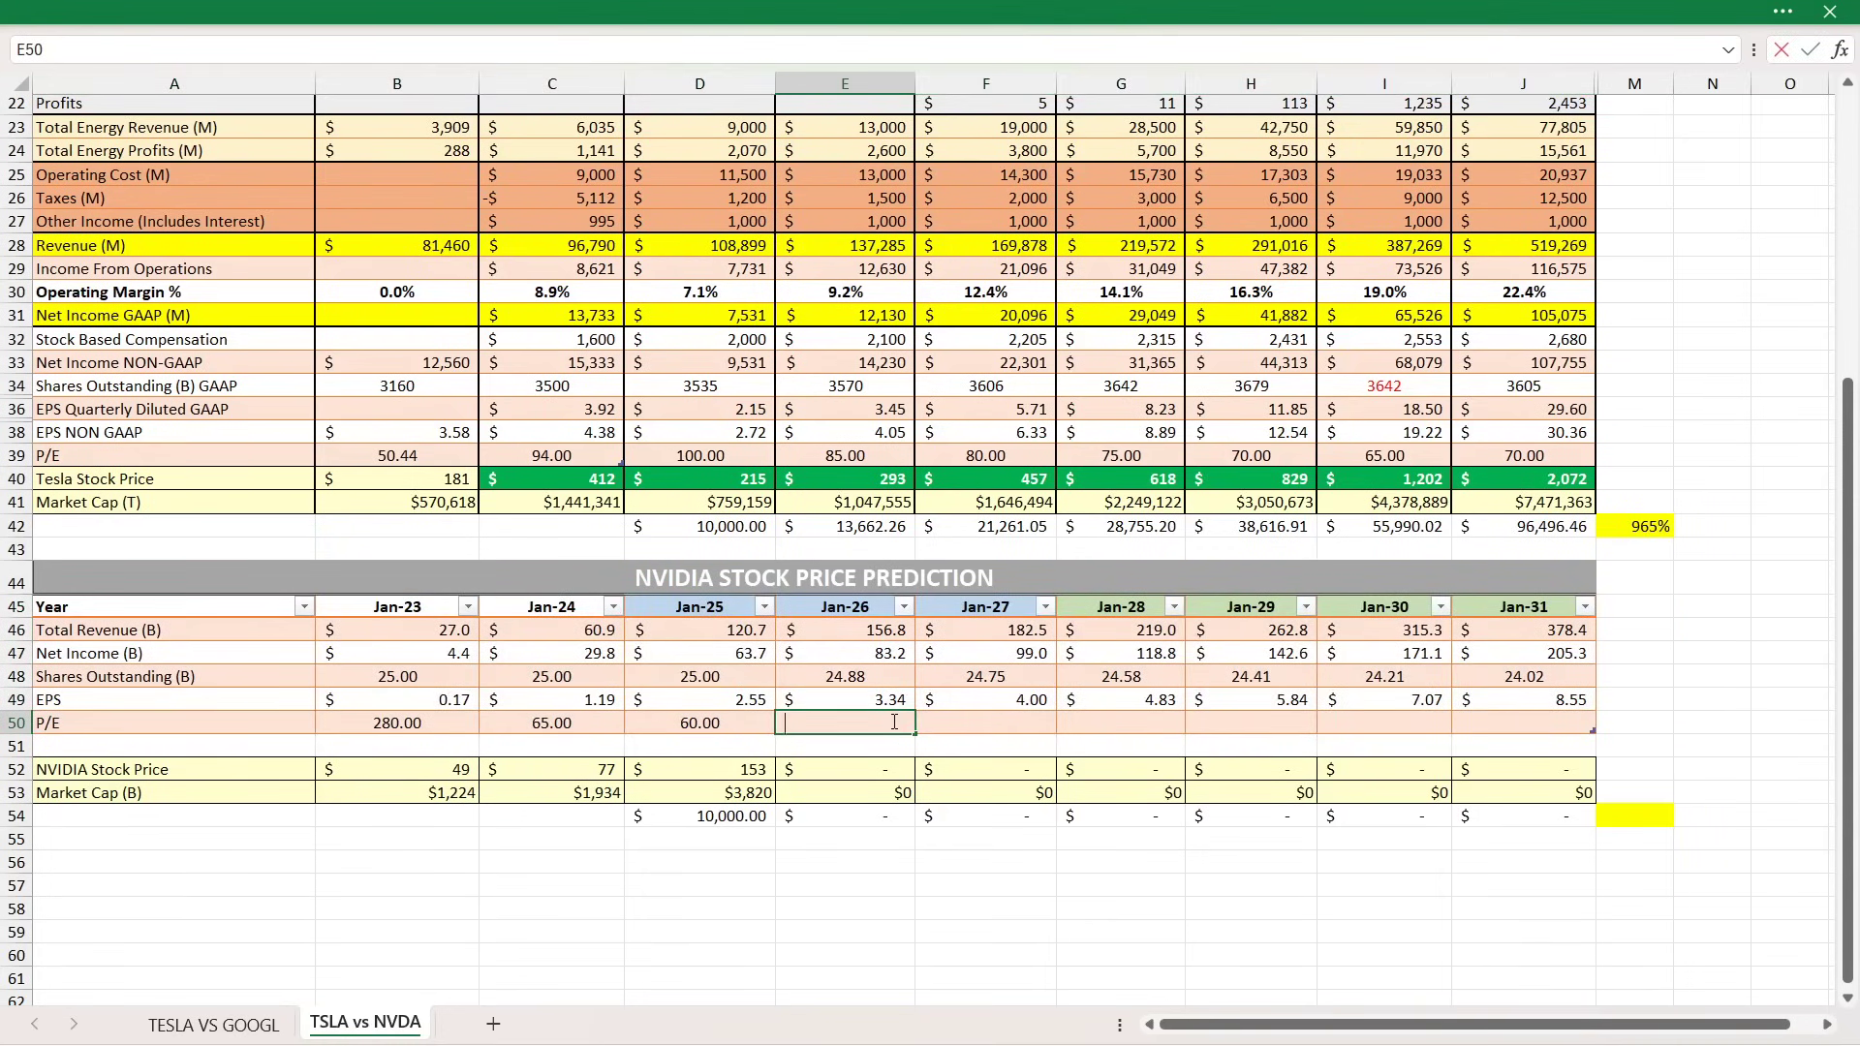
pyautogui.write('55')
pyautogui.press('Return')
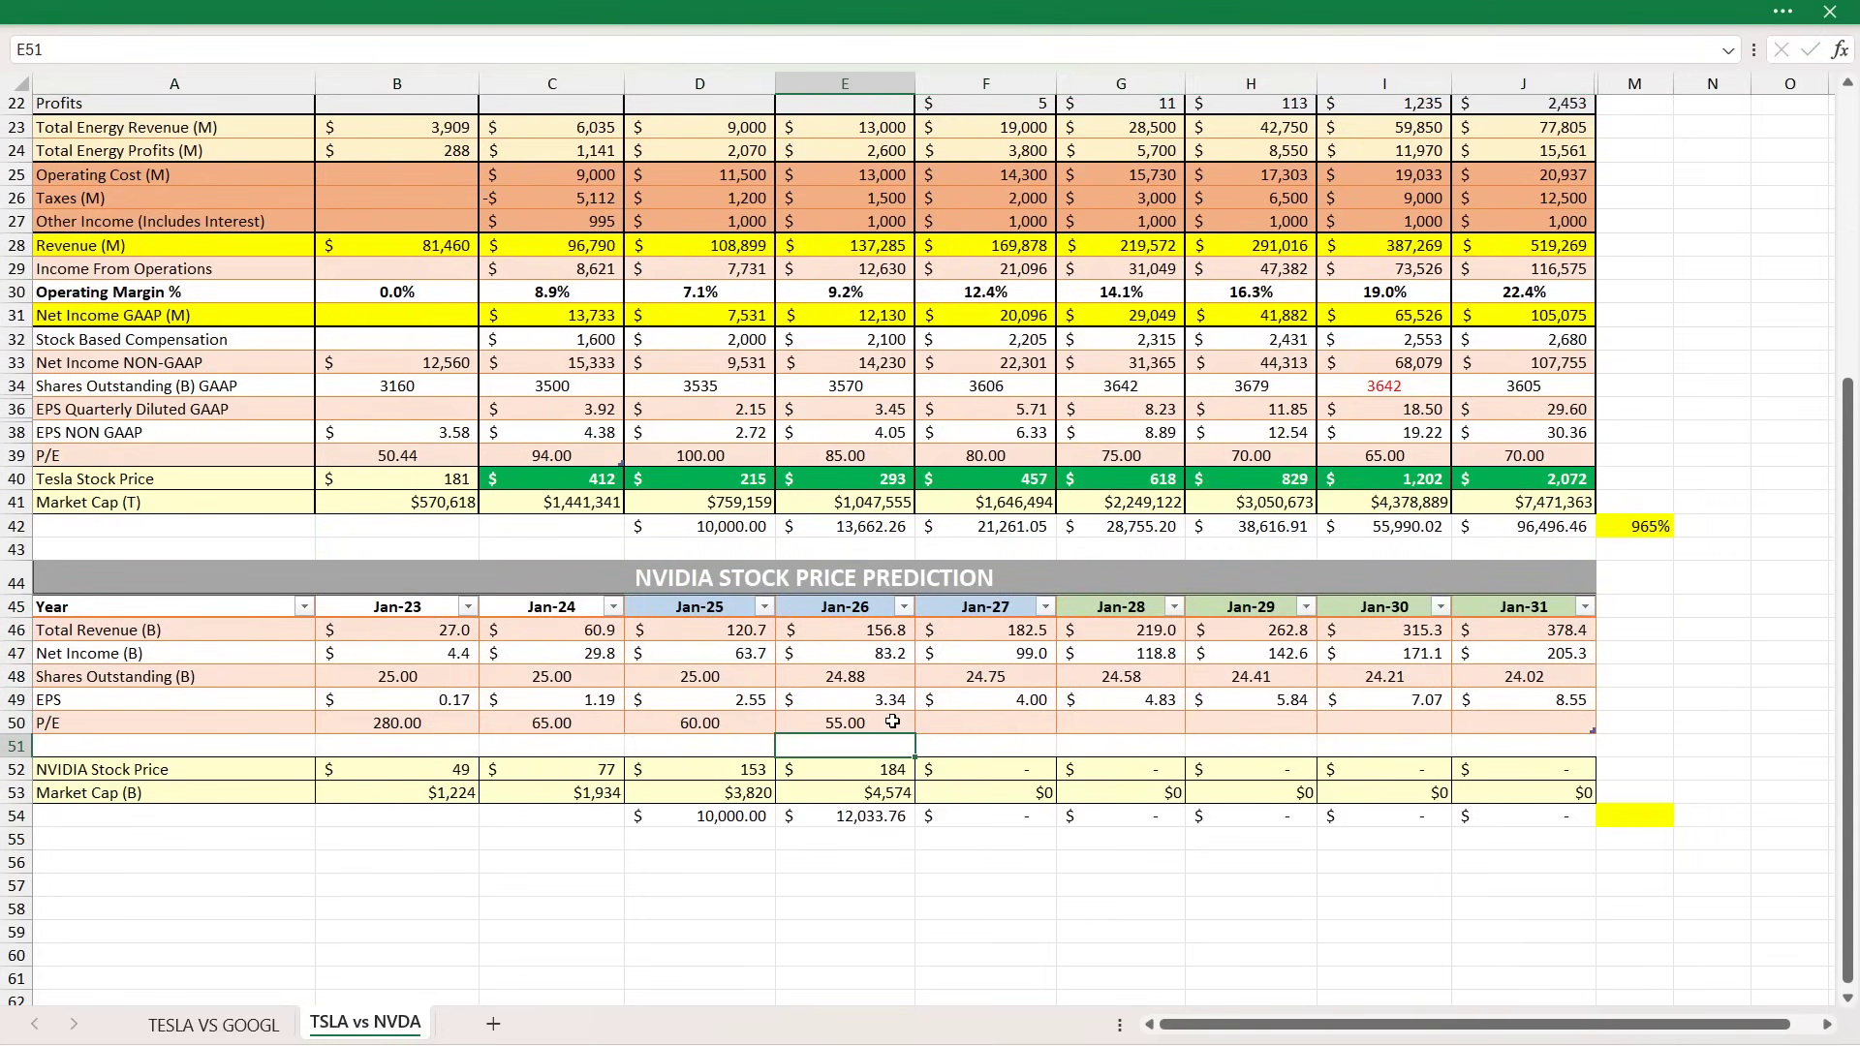
pyautogui.click(846, 789)
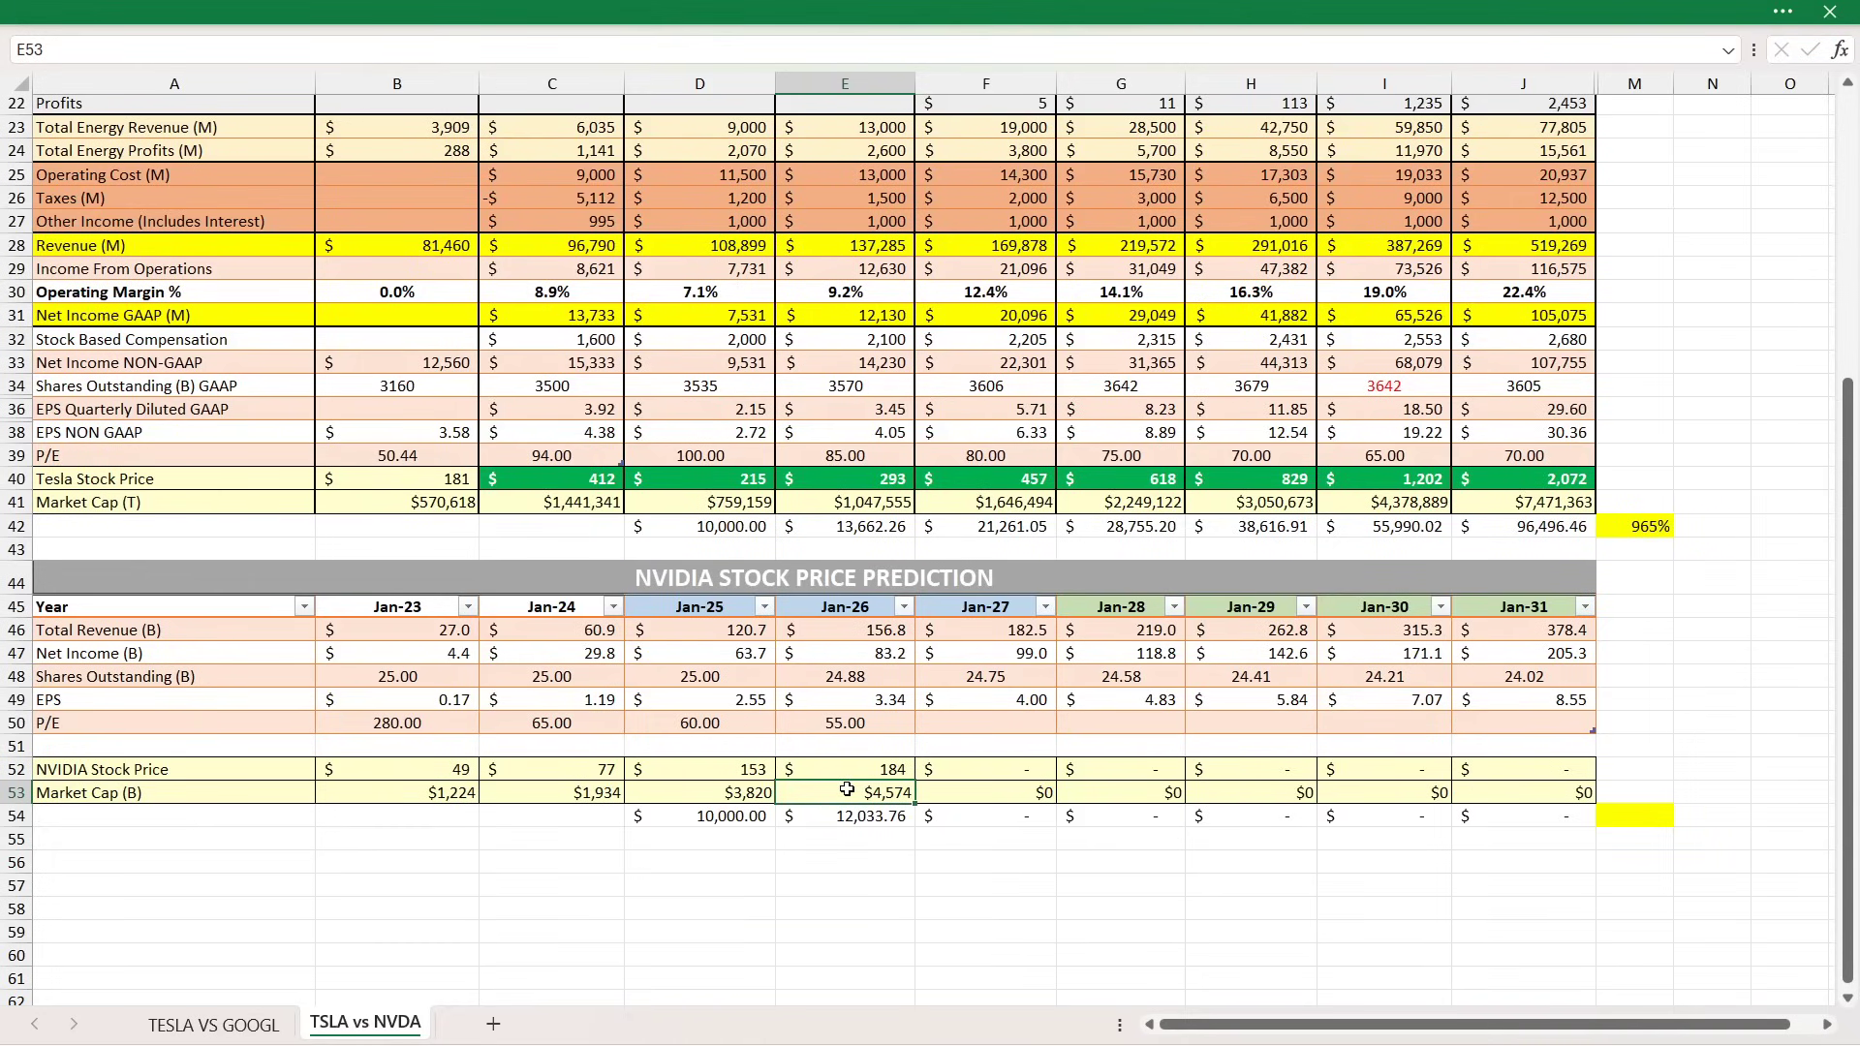
pyautogui.moveTo(744, 819); pyautogui.dragTo(833, 817)
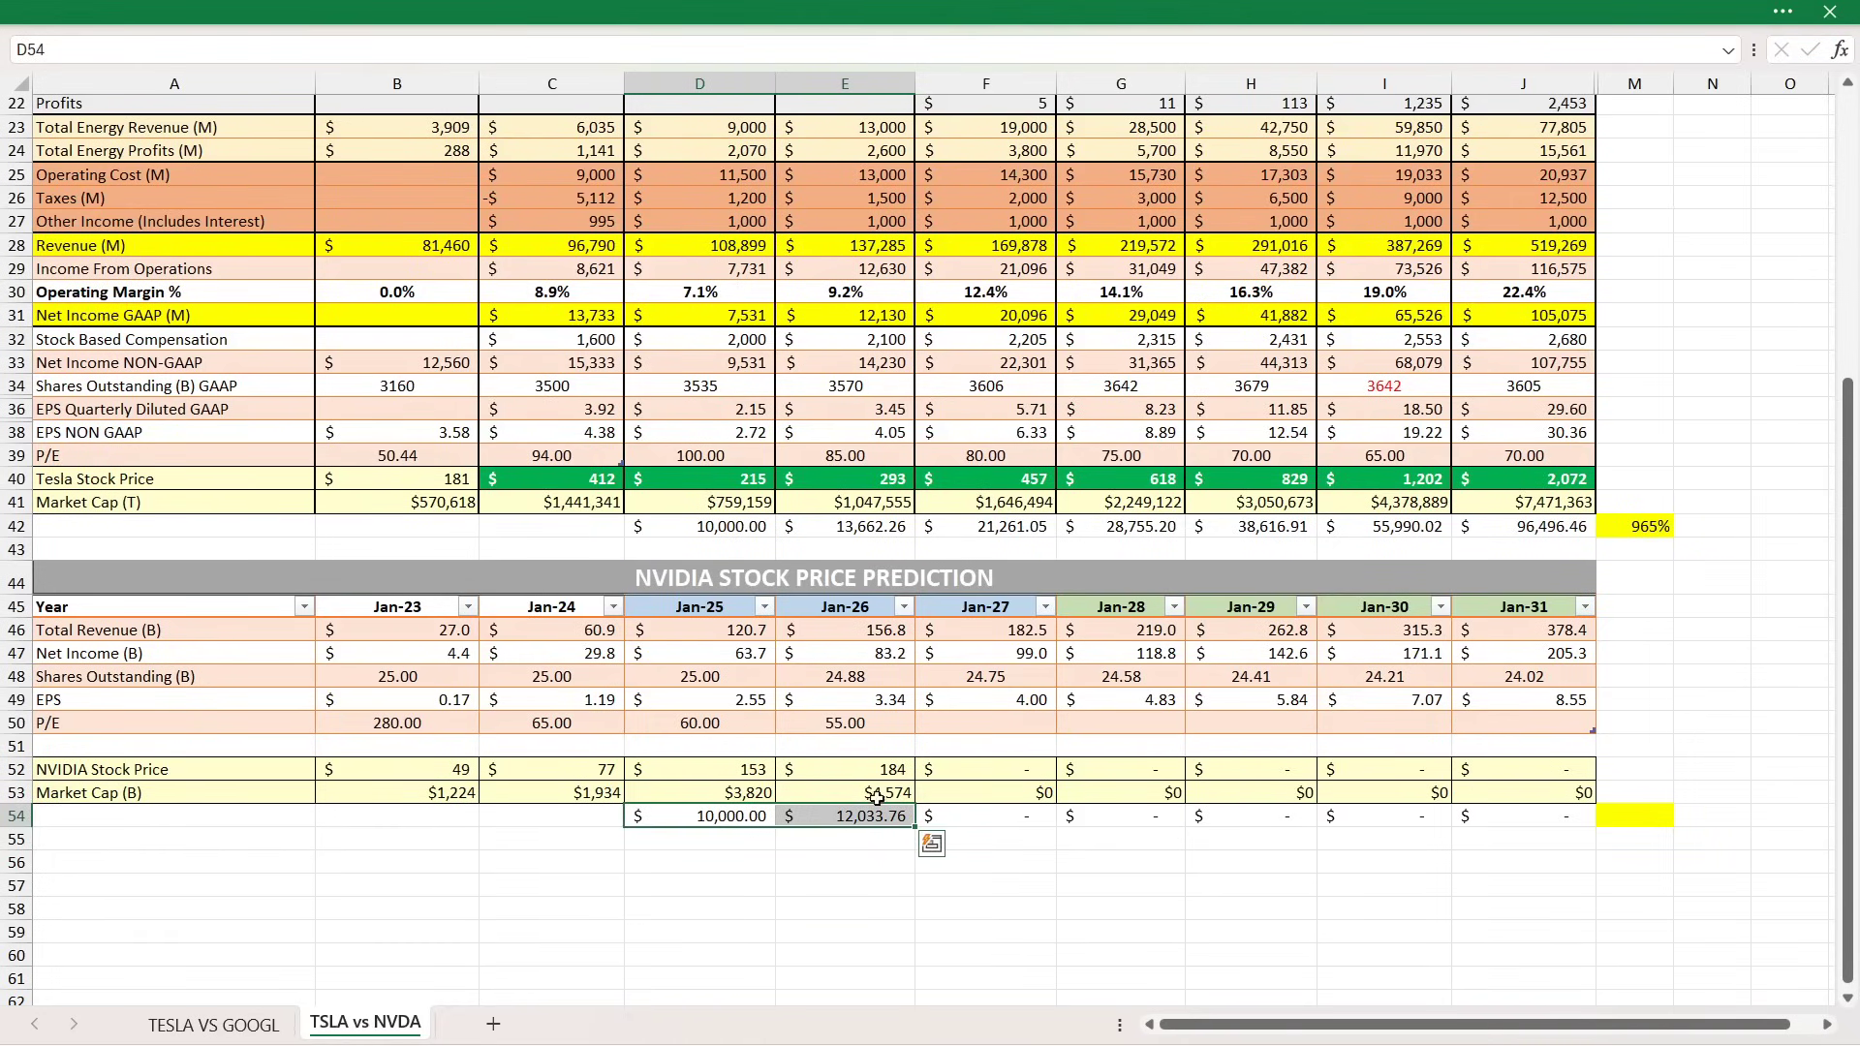
# Enter 50 as NVIDIA's Jan-27 P/E in F50 and compare row 54 values.
pyautogui.moveTo(988, 631); pyautogui.dragTo(995, 644)
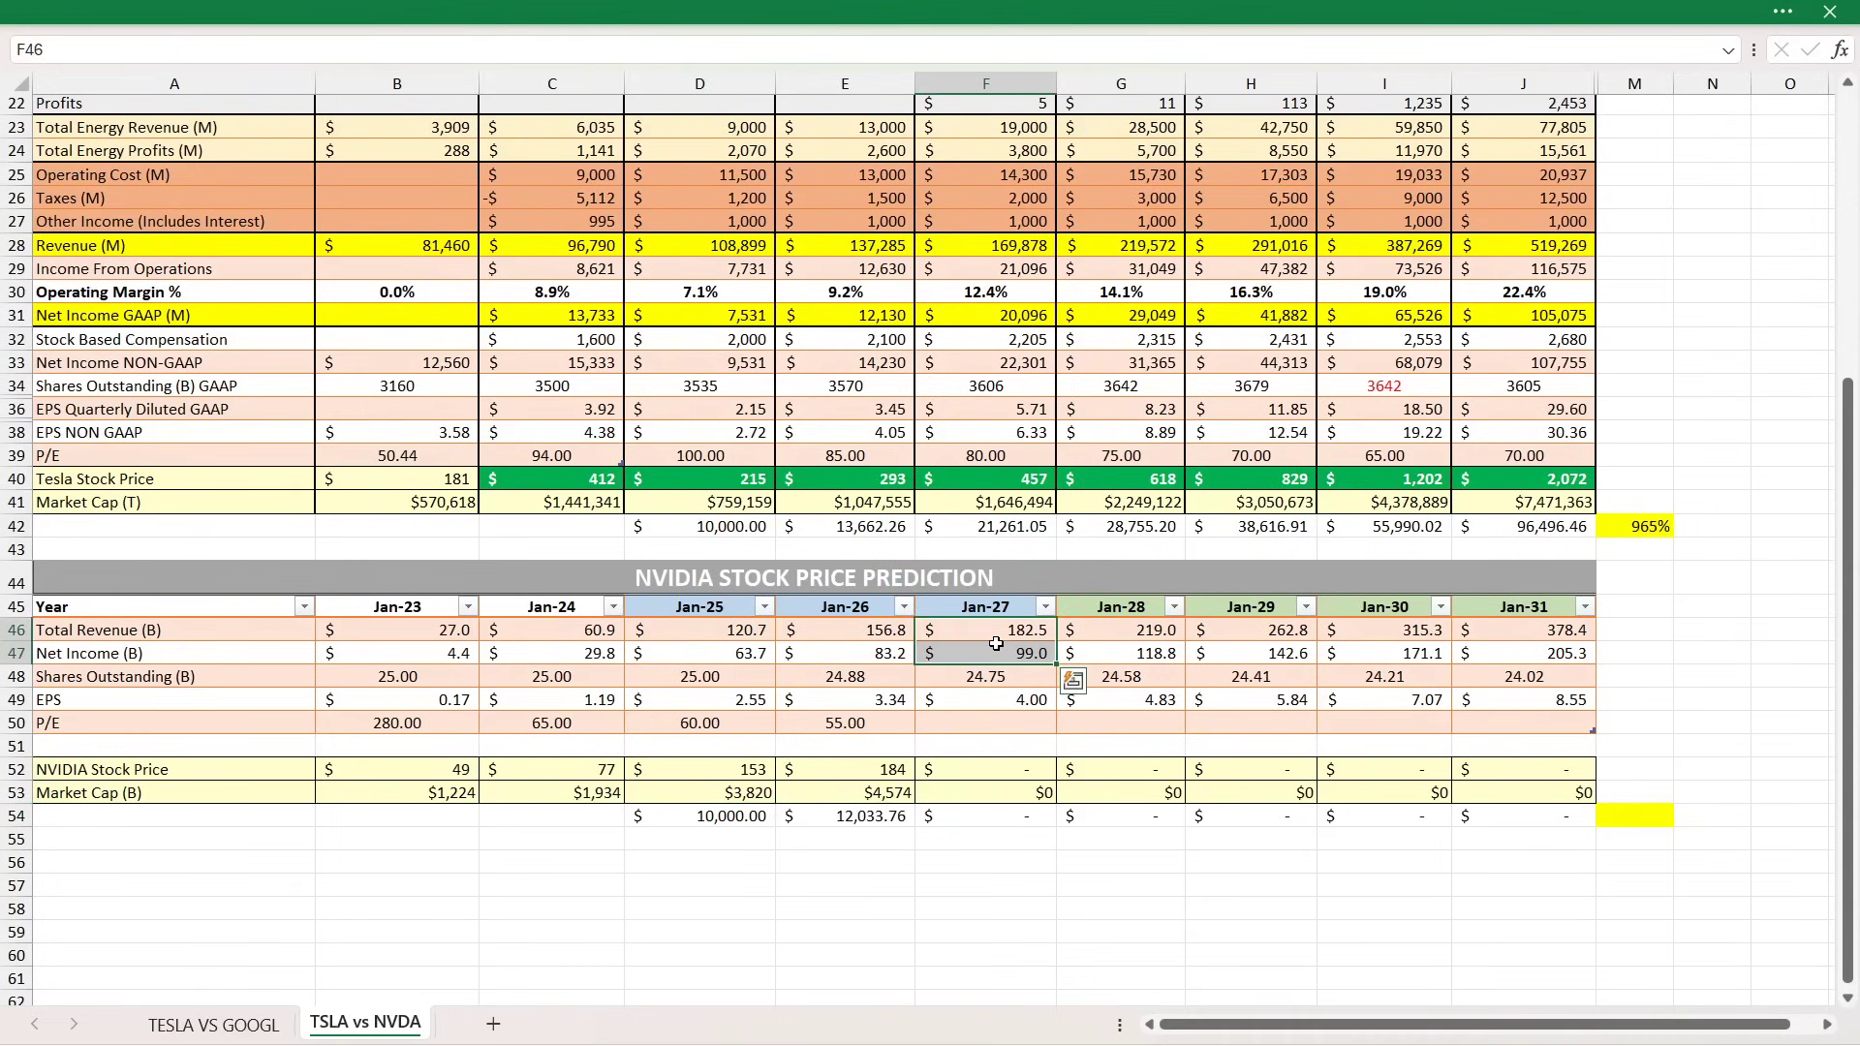
pyautogui.click(995, 726)
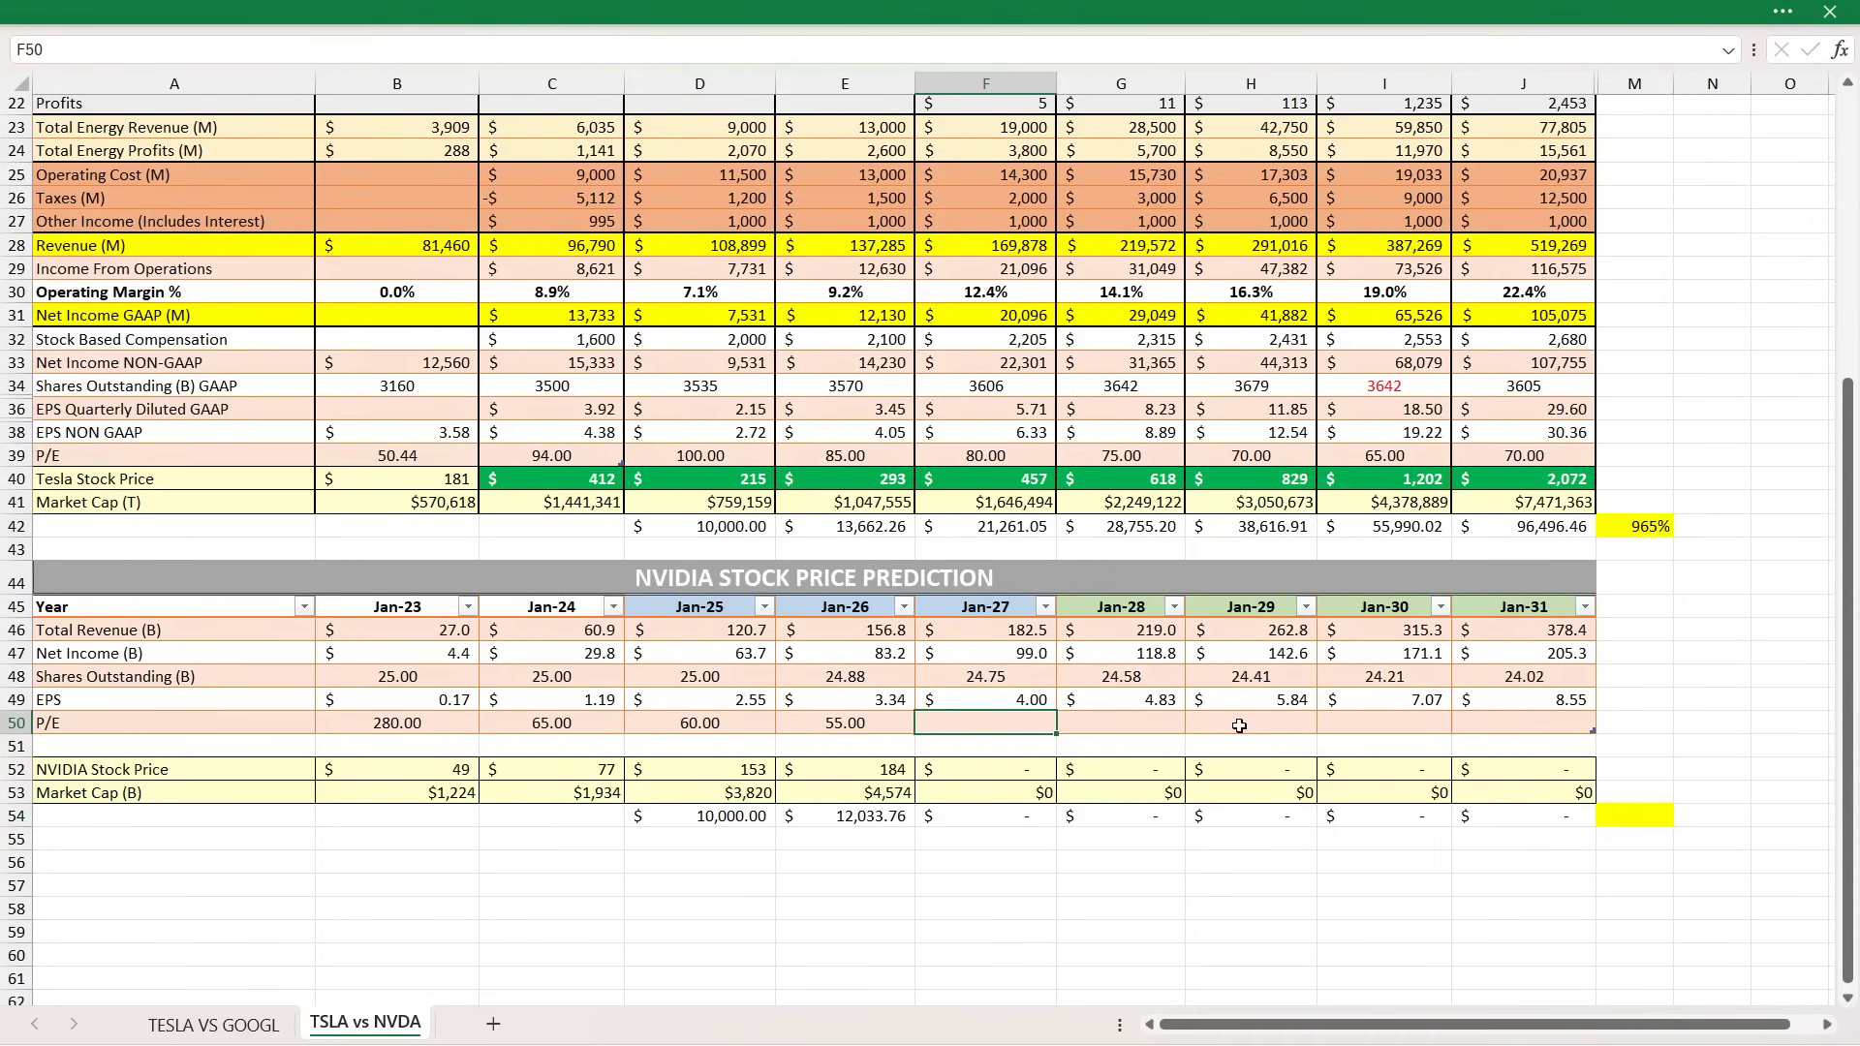
pyautogui.write('50')
pyautogui.press('Return')
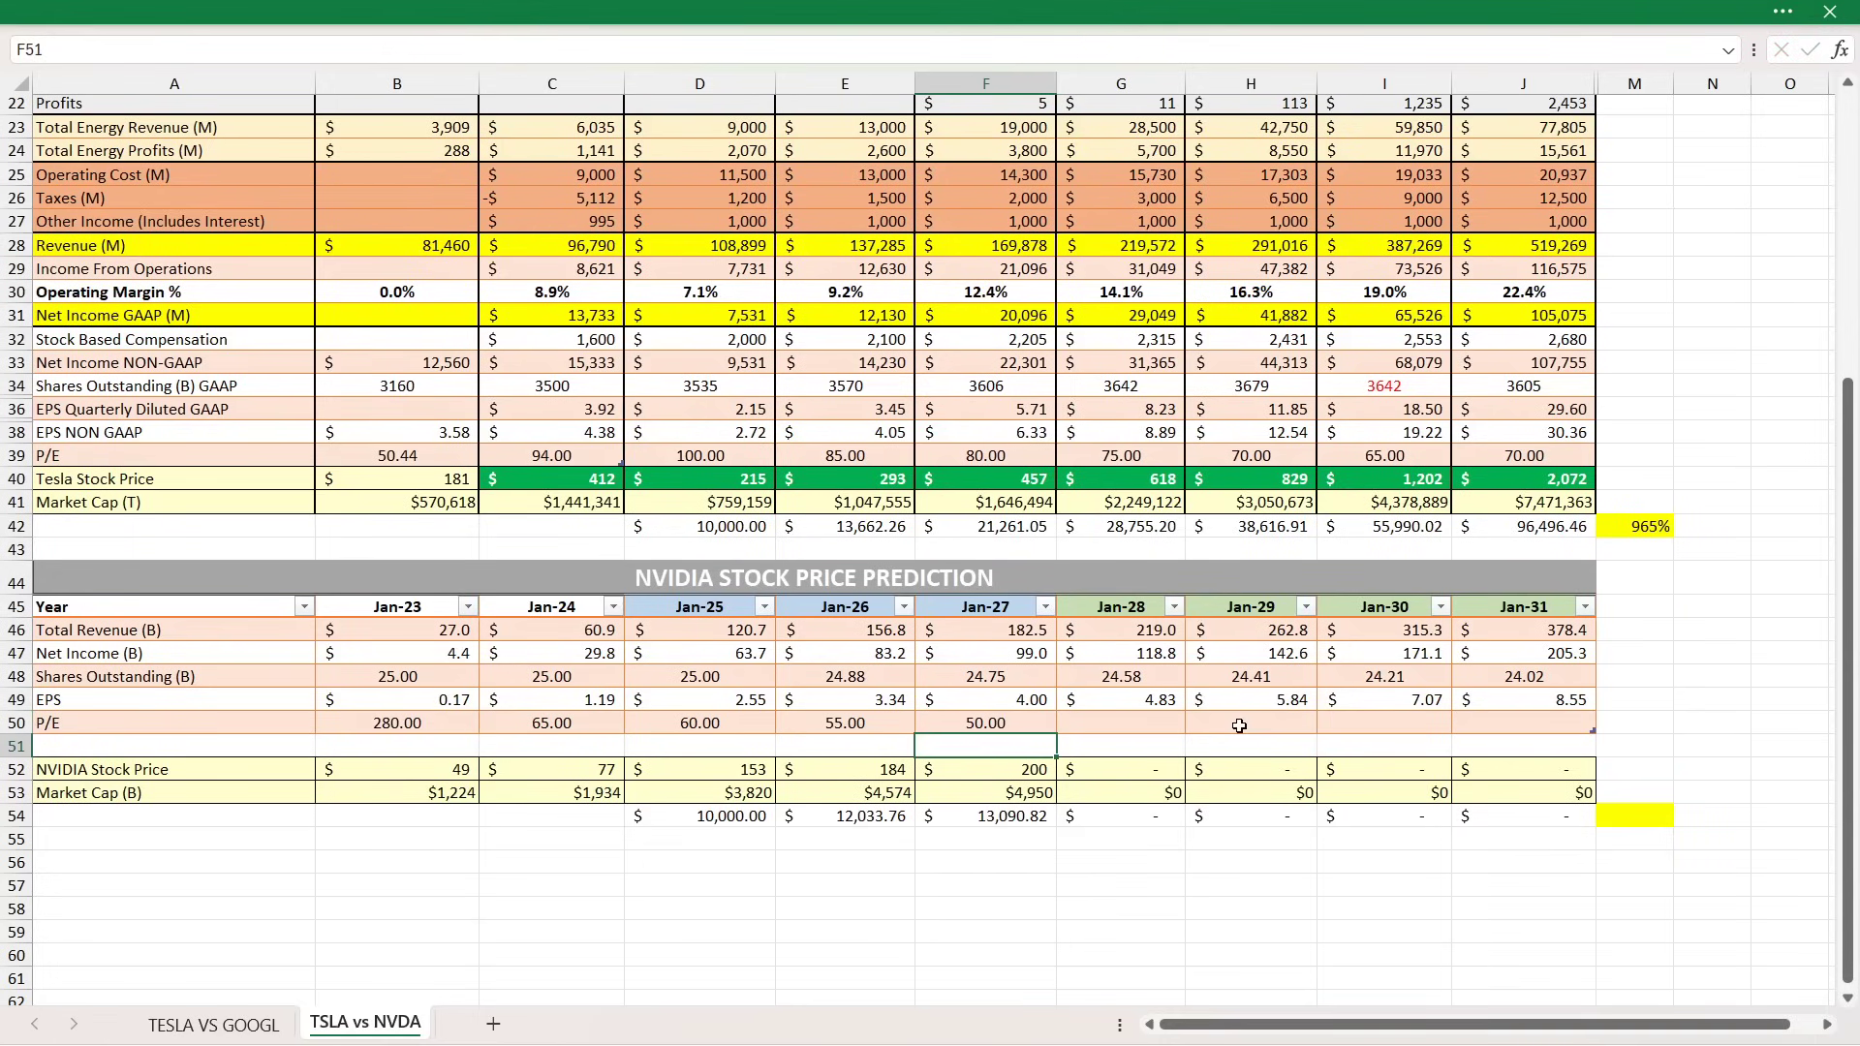
pyautogui.click(964, 796)
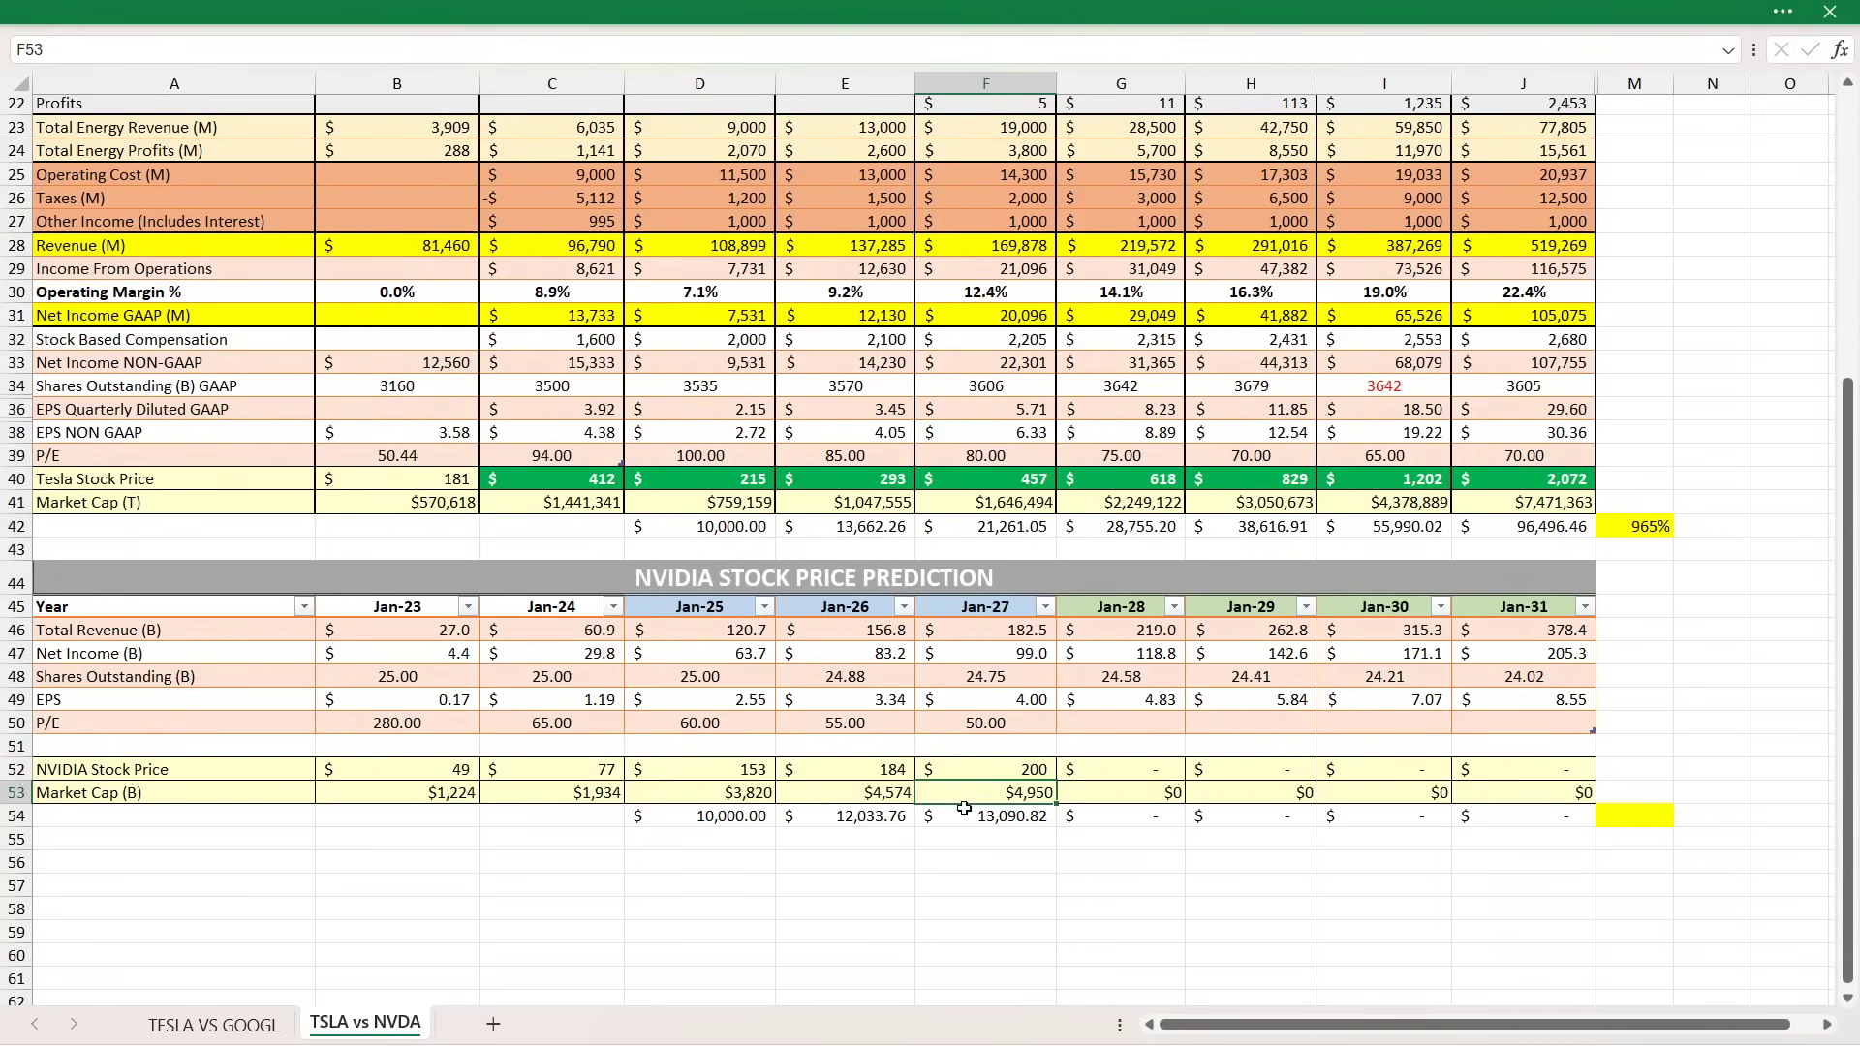
pyautogui.moveTo(746, 816); pyautogui.dragTo(955, 816)
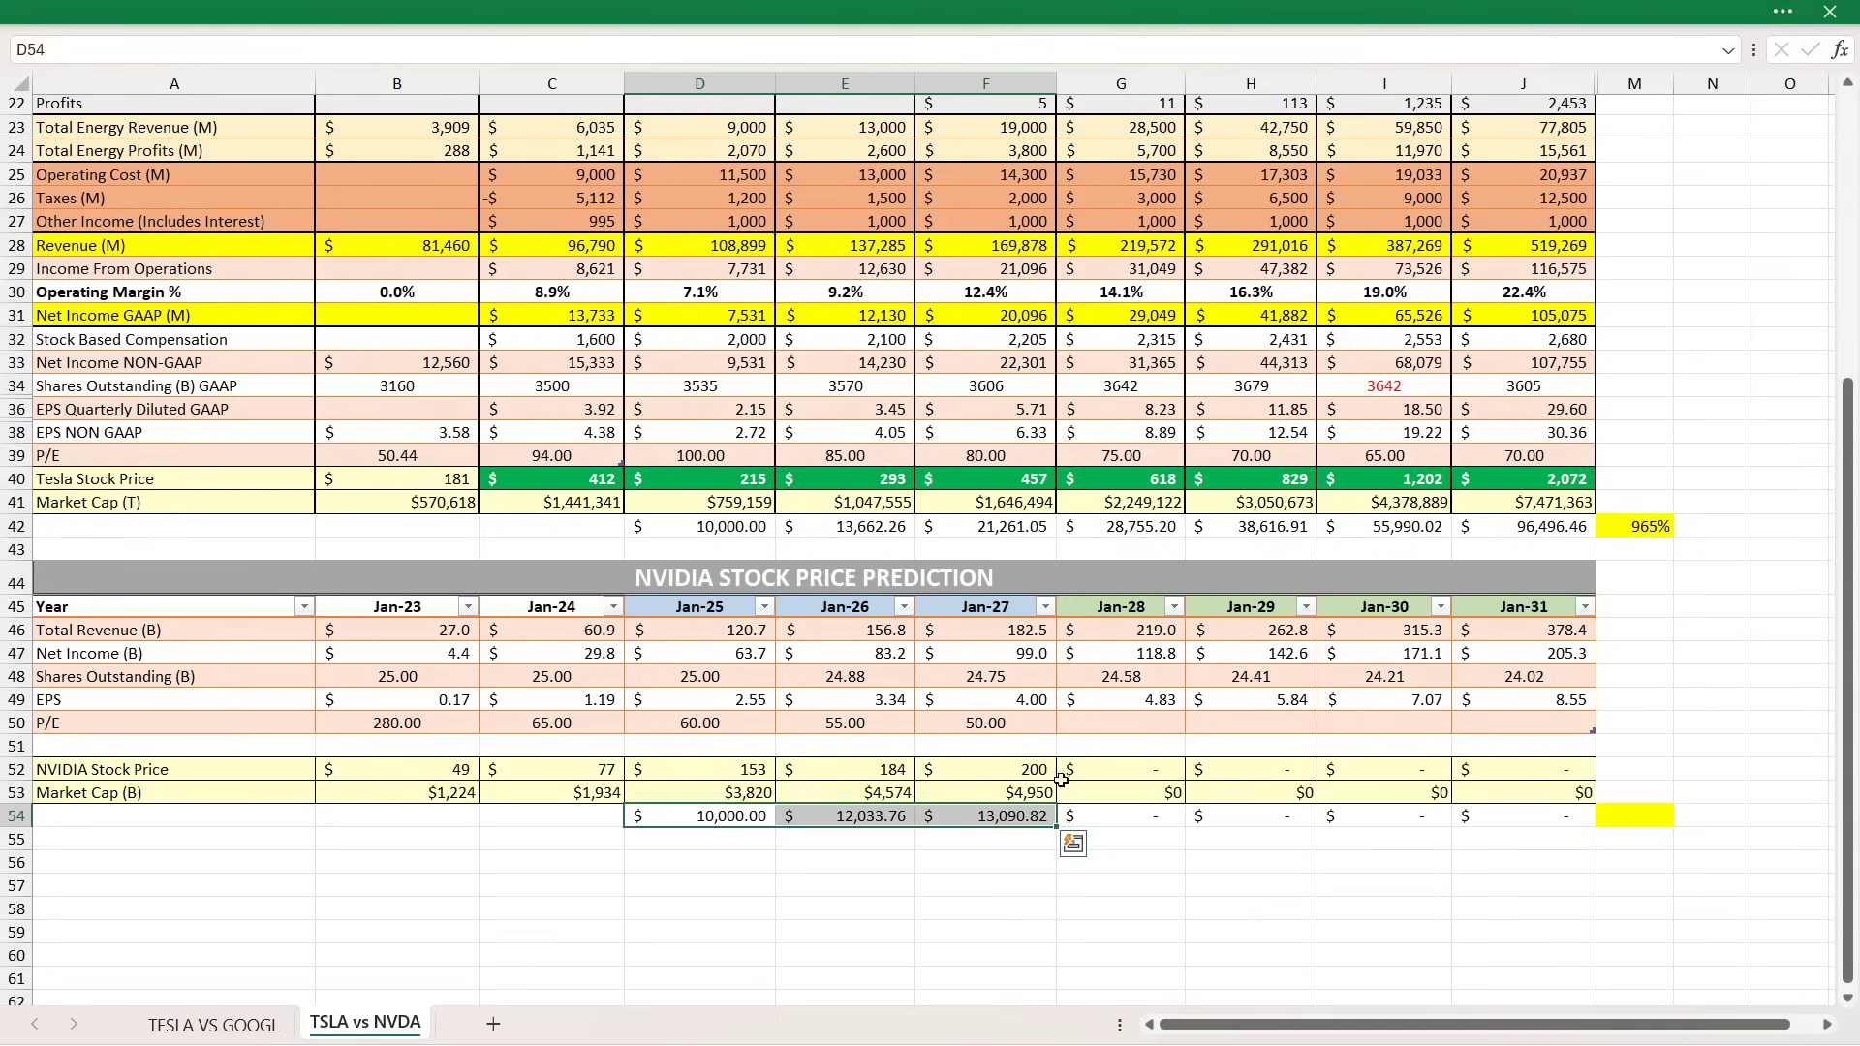
# Enter 45 as the Jan-28 P/E in G50 and check the 218 stock price.
pyautogui.click(1101, 733)
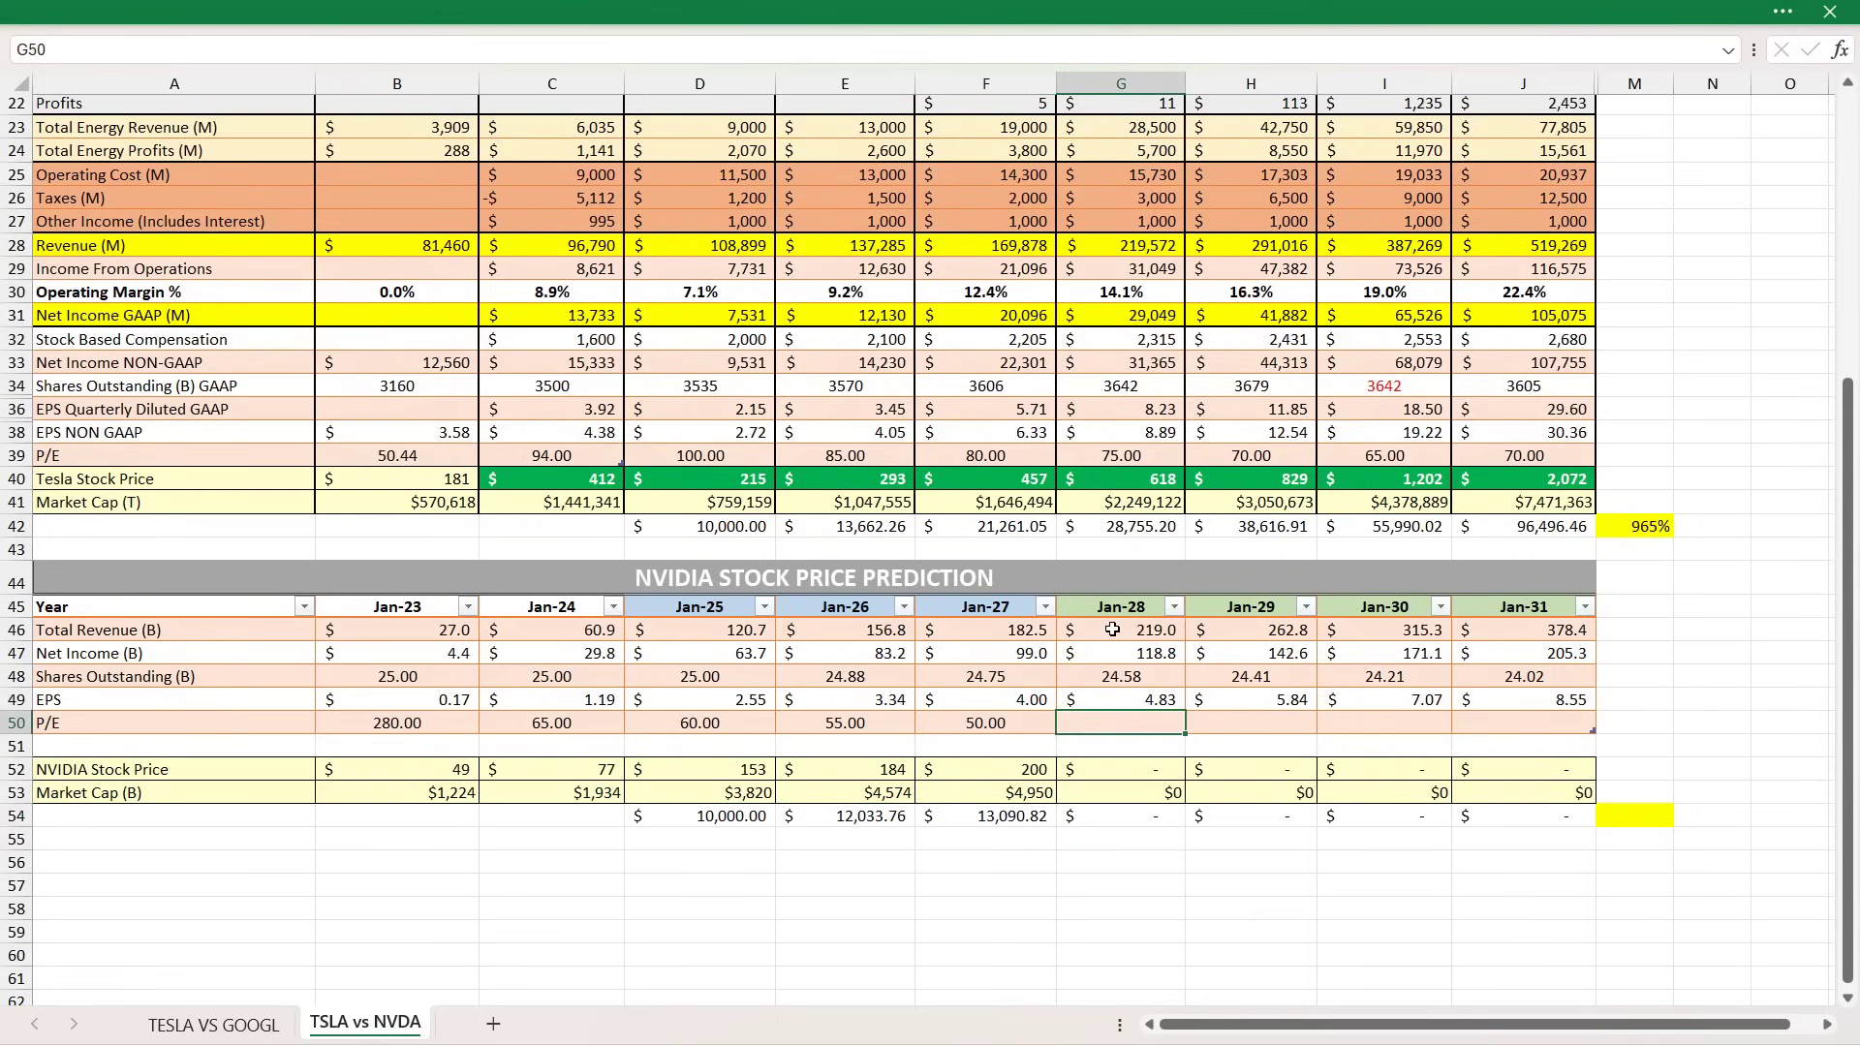
pyautogui.moveTo(1110, 633); pyautogui.dragTo(1117, 653)
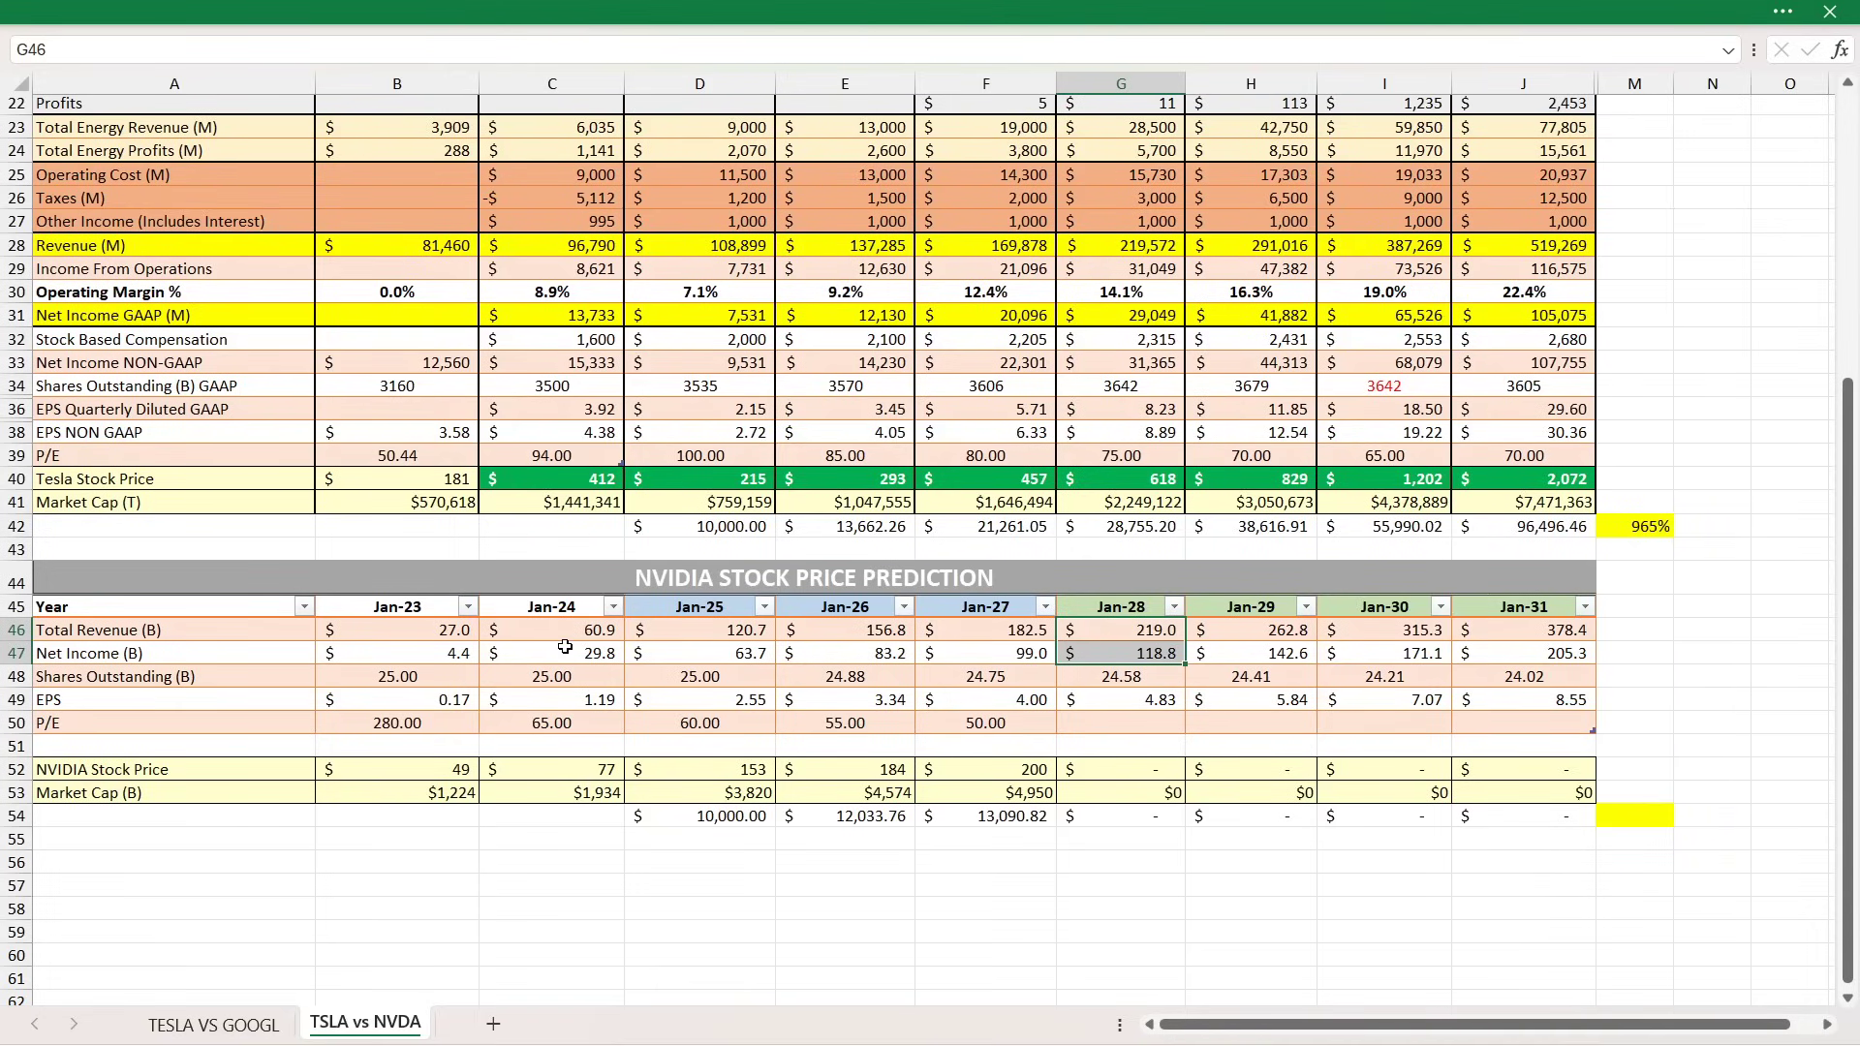
pyautogui.moveTo(1107, 657)
pyautogui.click(1112, 721)
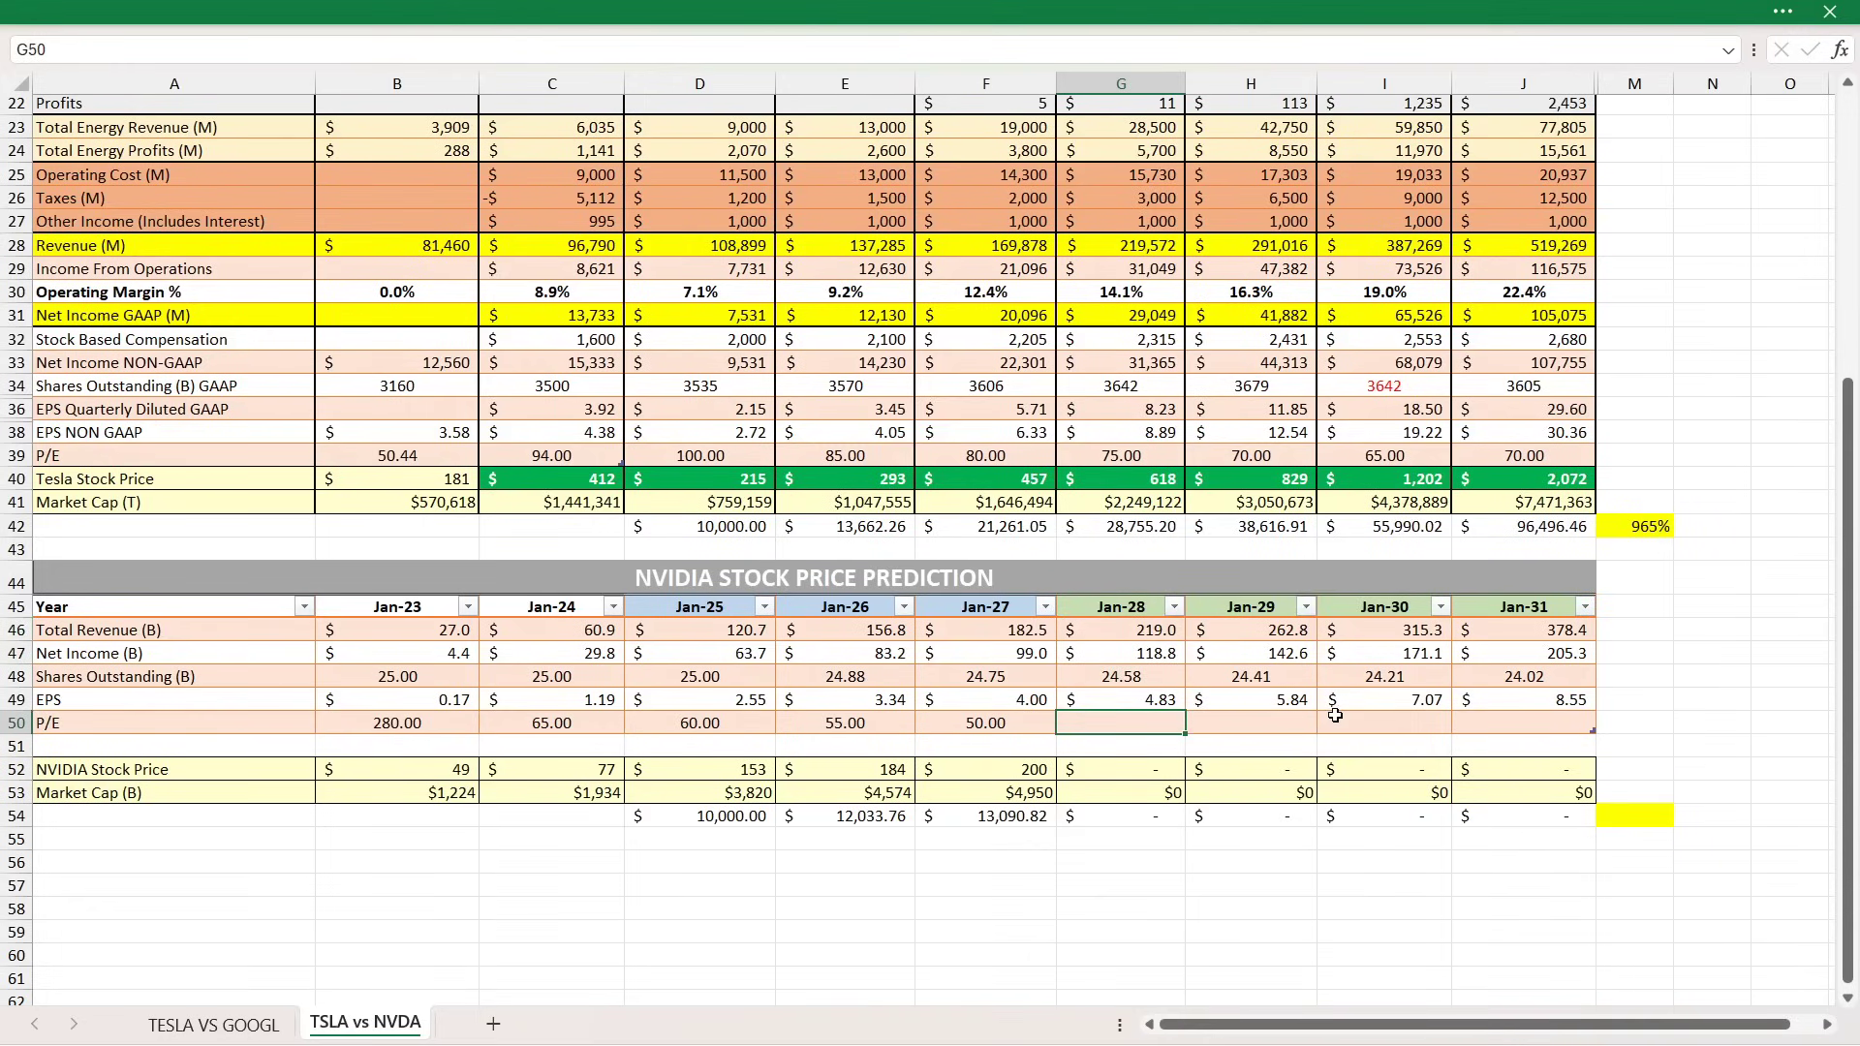
pyautogui.write('45')
pyautogui.press('Return')
pyautogui.click(1124, 773)
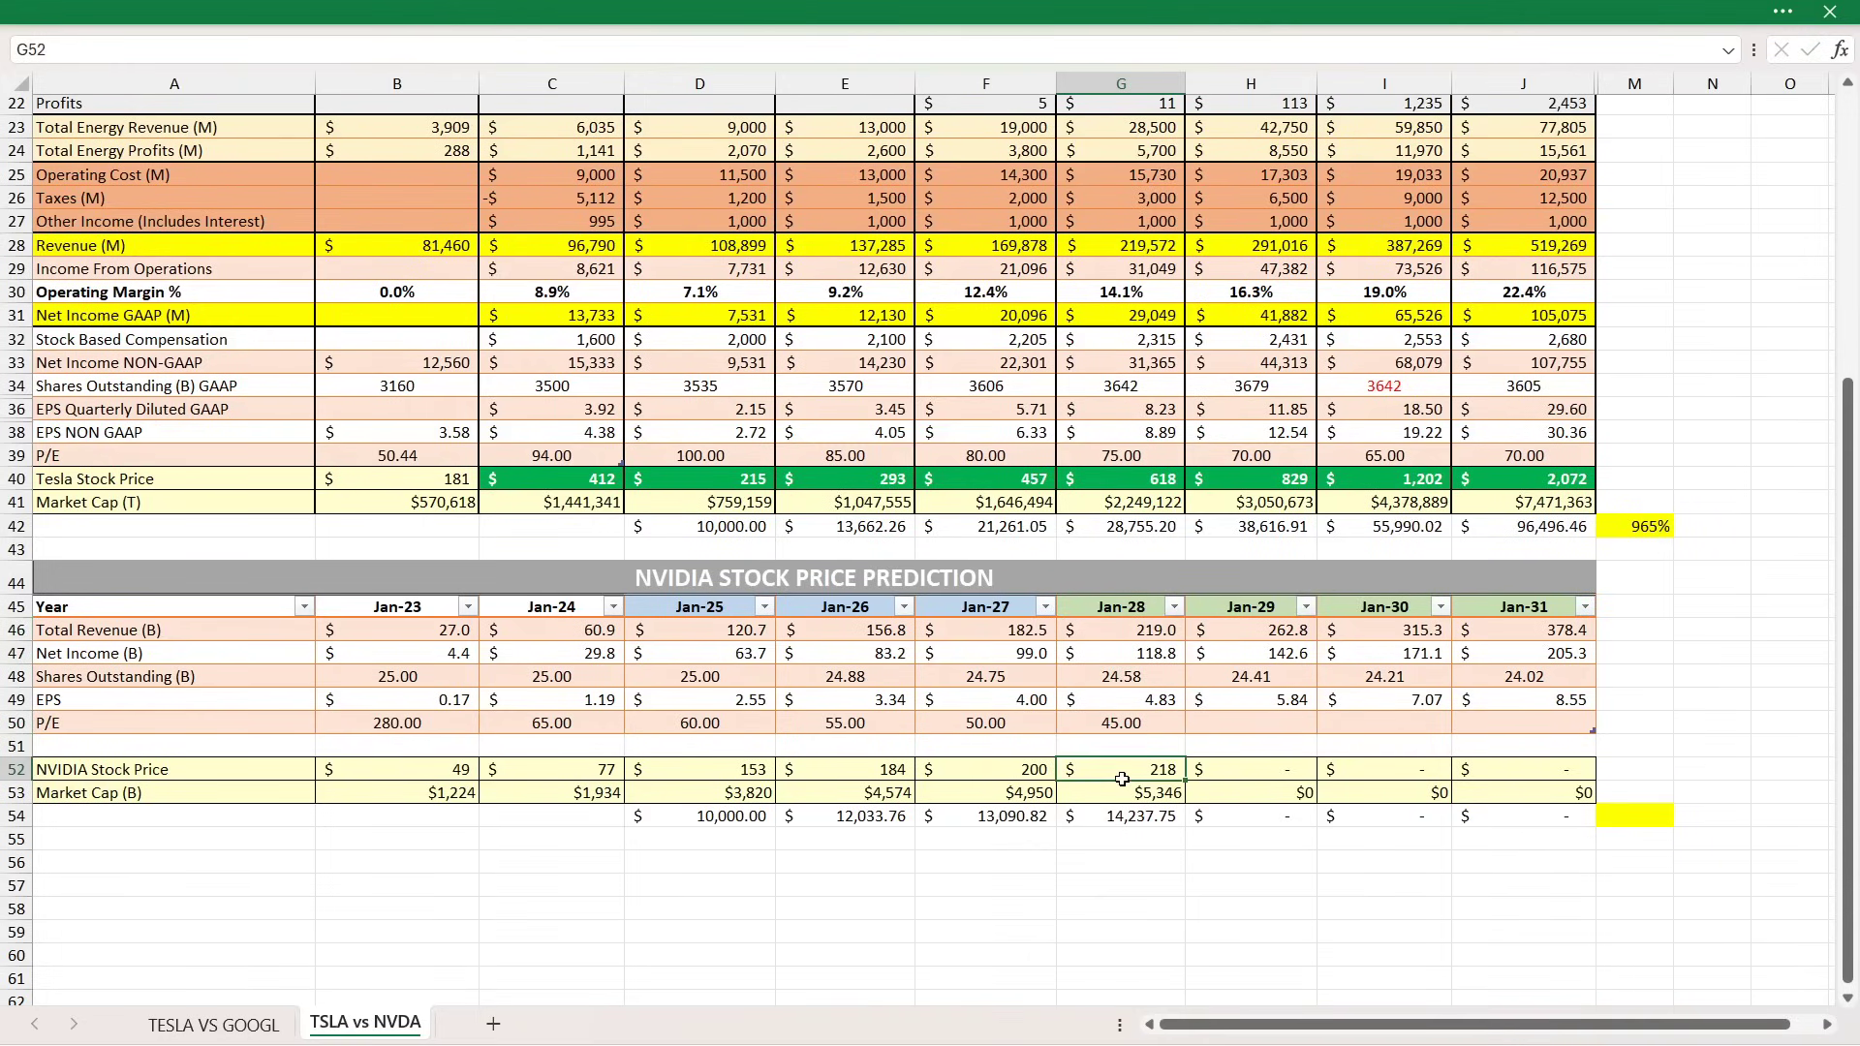
pyautogui.moveTo(765, 825); pyautogui.dragTo(1092, 819)
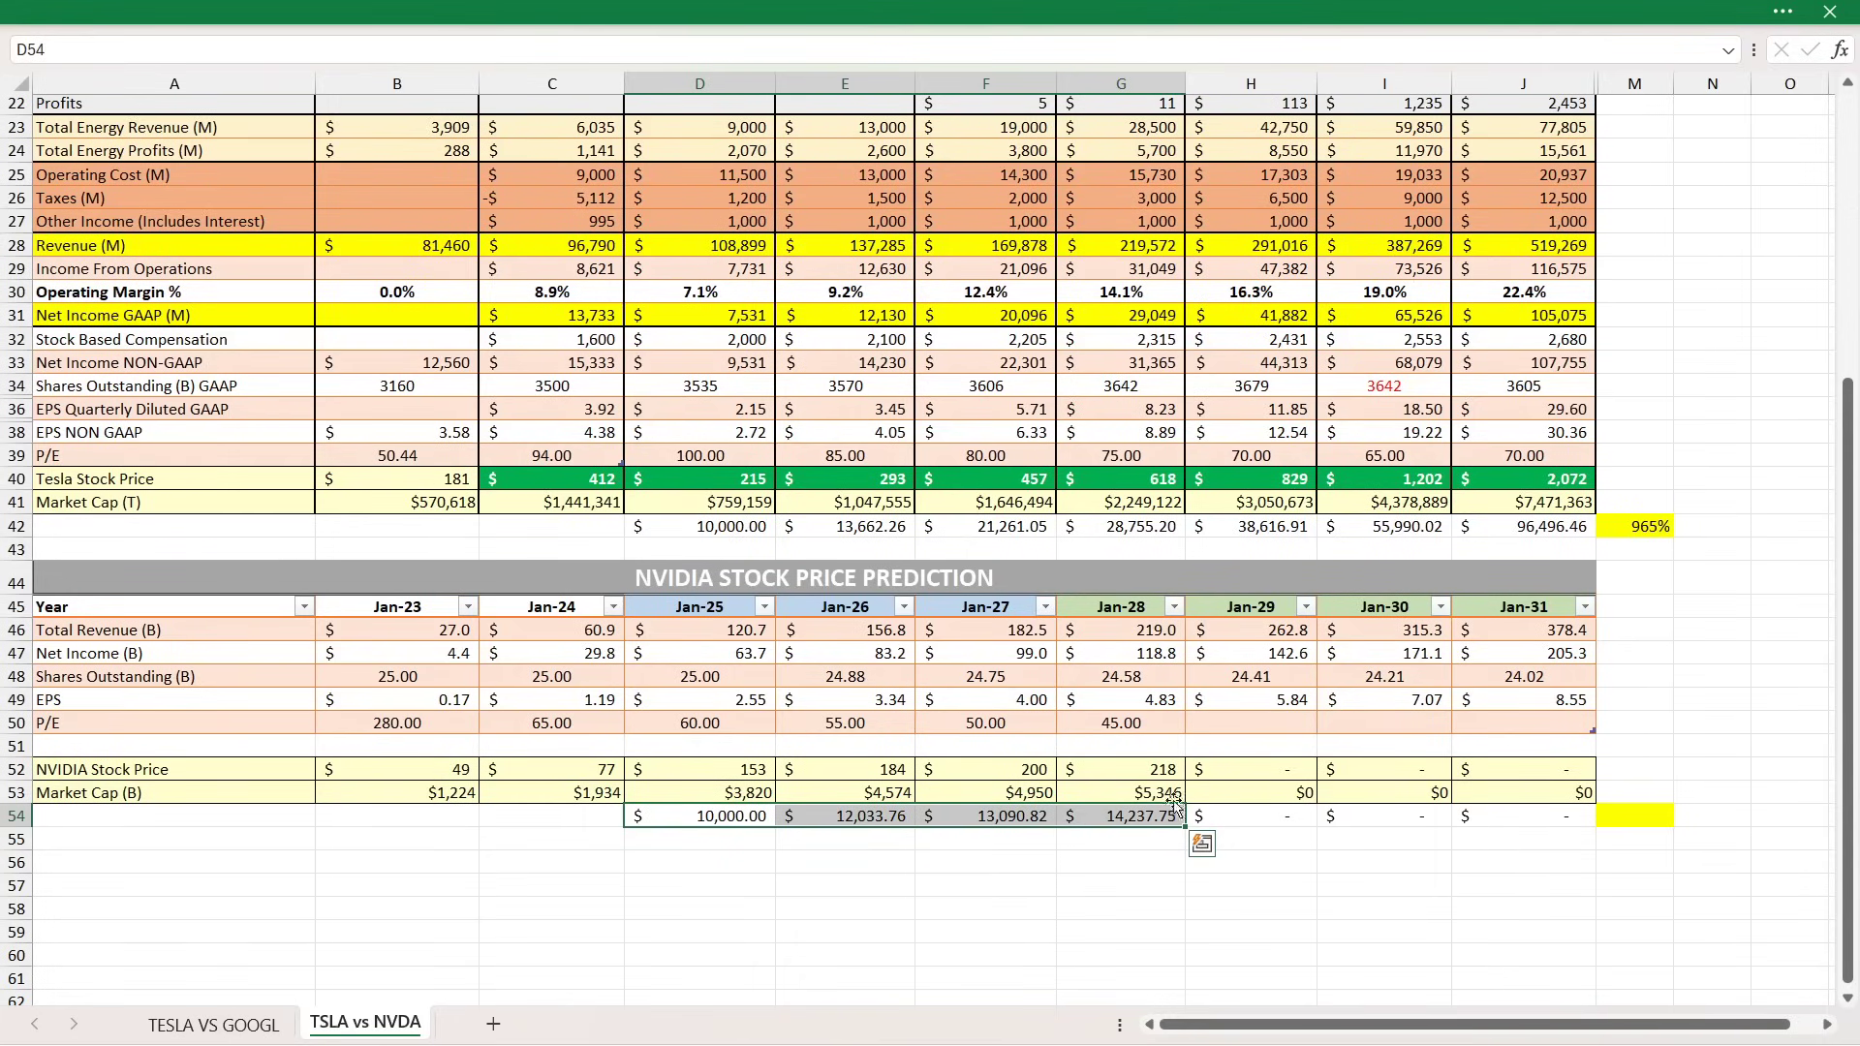
# Enter 40 as the Jan-29 P/E in H50 and compare row 54 through Jan-29.
pyautogui.doubleClick(1264, 734)
pyautogui.write('40')
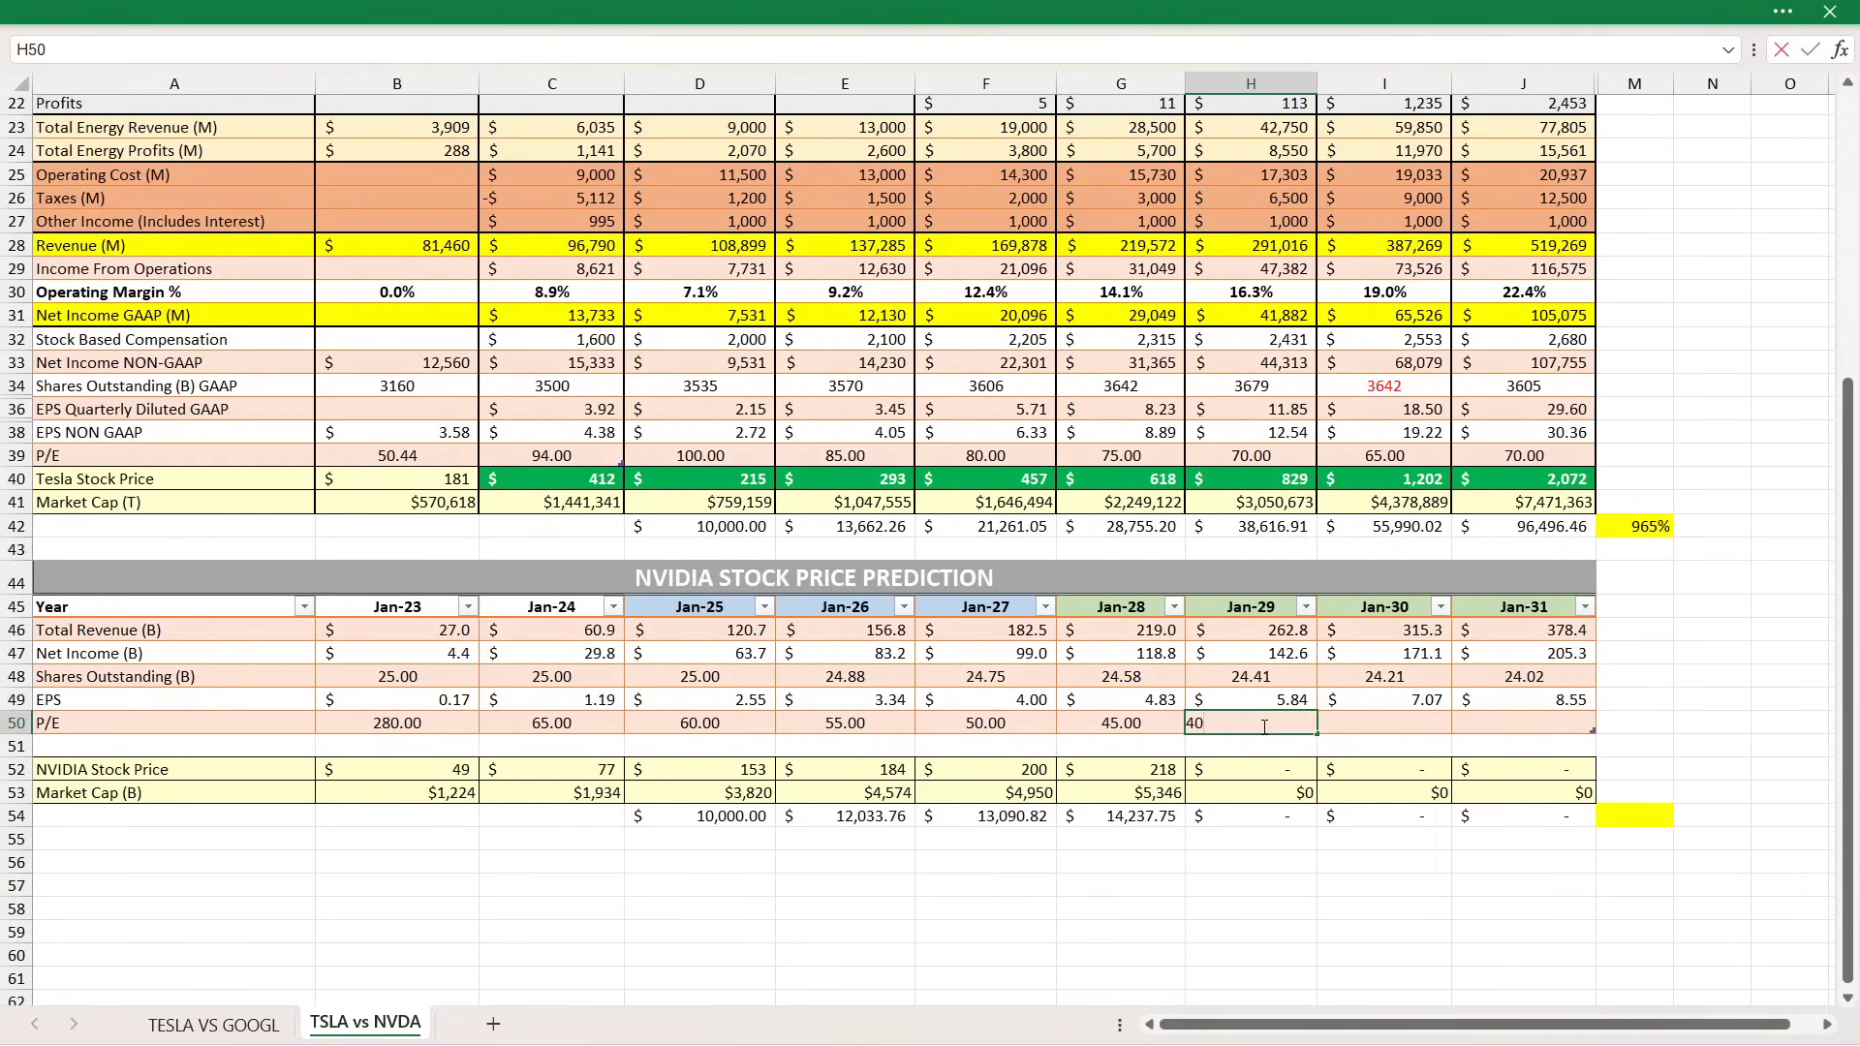
pyautogui.press('Return')
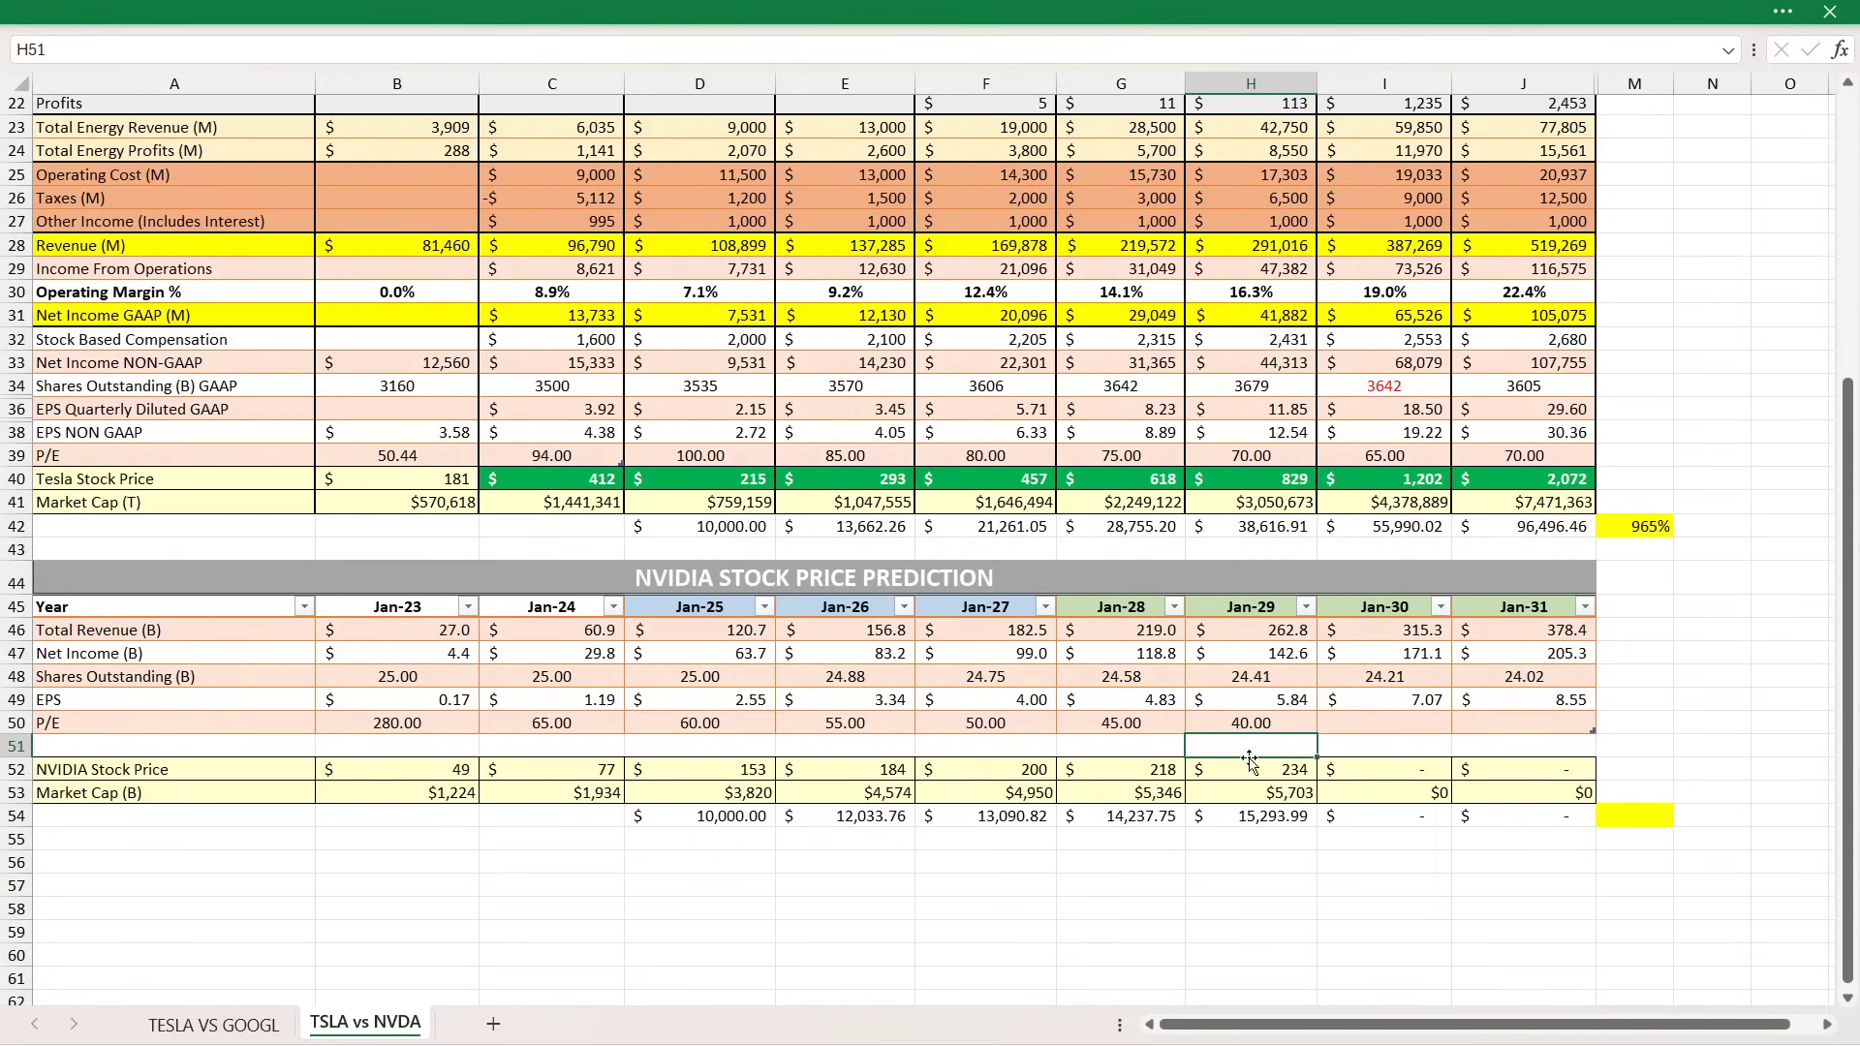
pyautogui.click(1247, 766)
pyautogui.click(1238, 794)
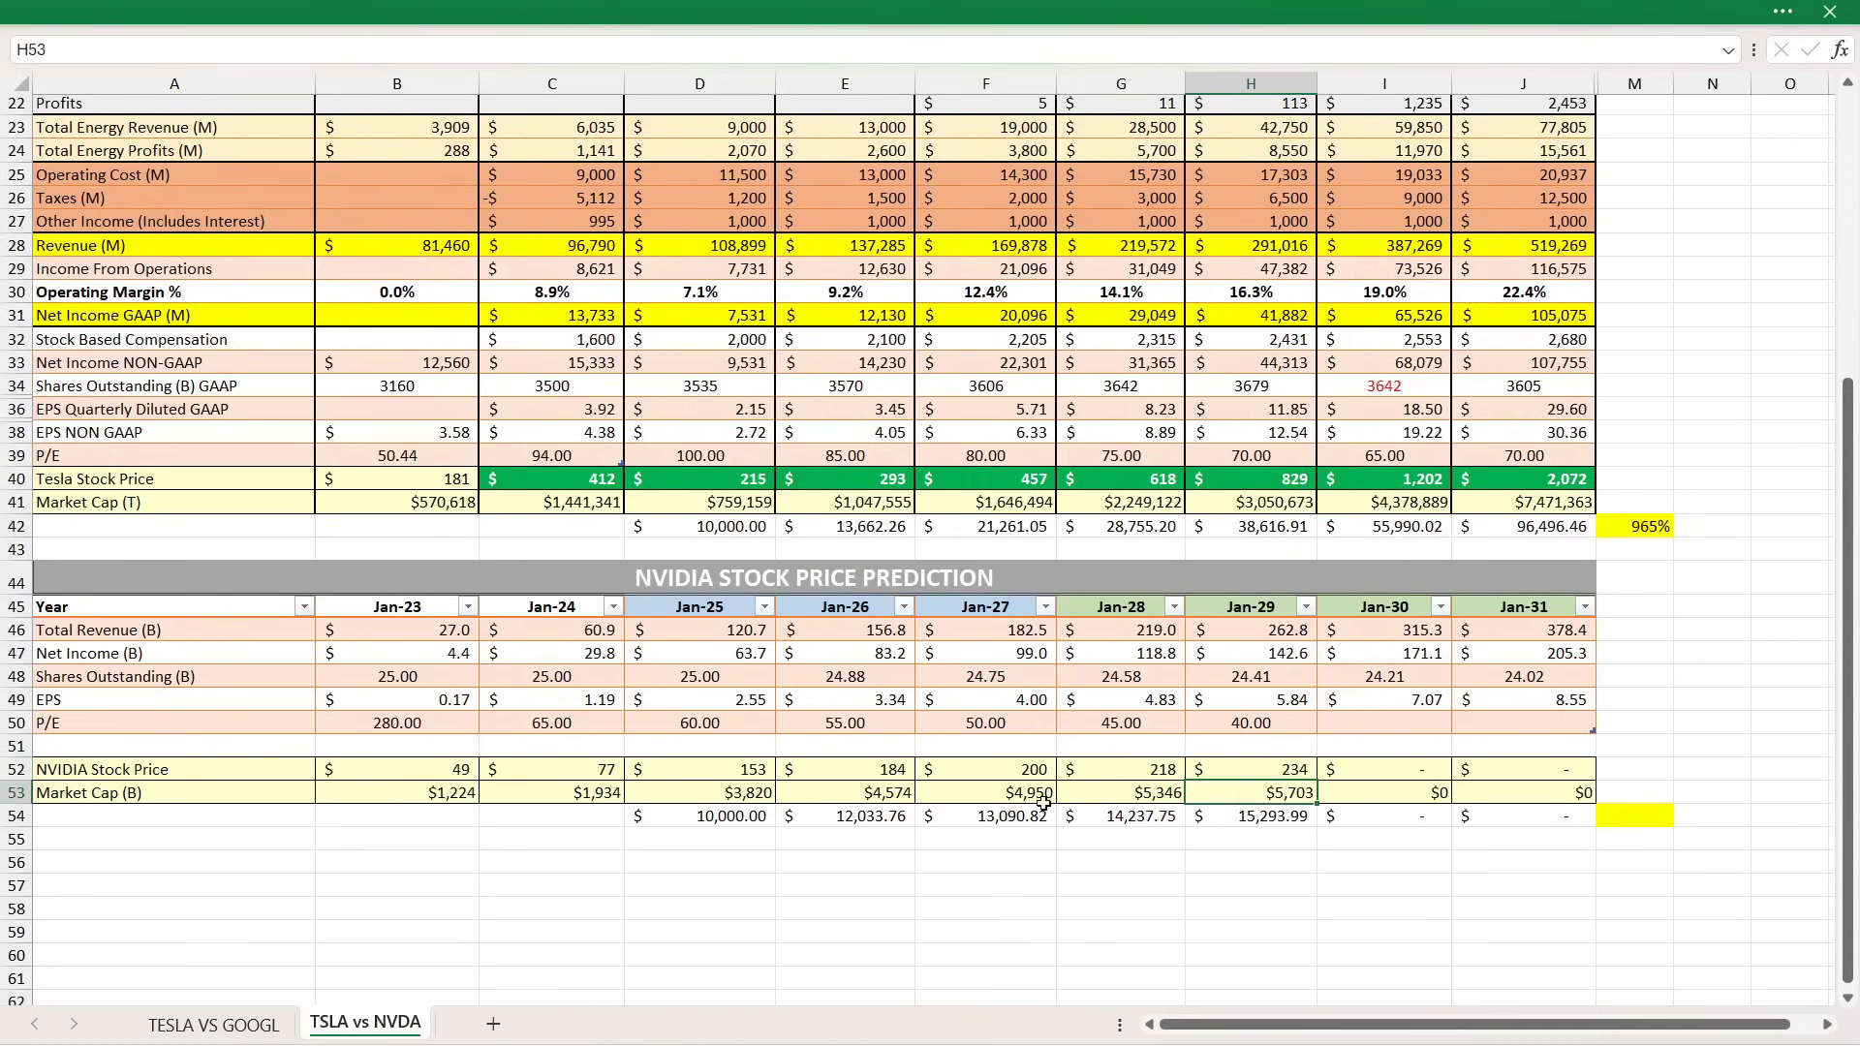
pyautogui.moveTo(728, 818); pyautogui.dragTo(1227, 817)
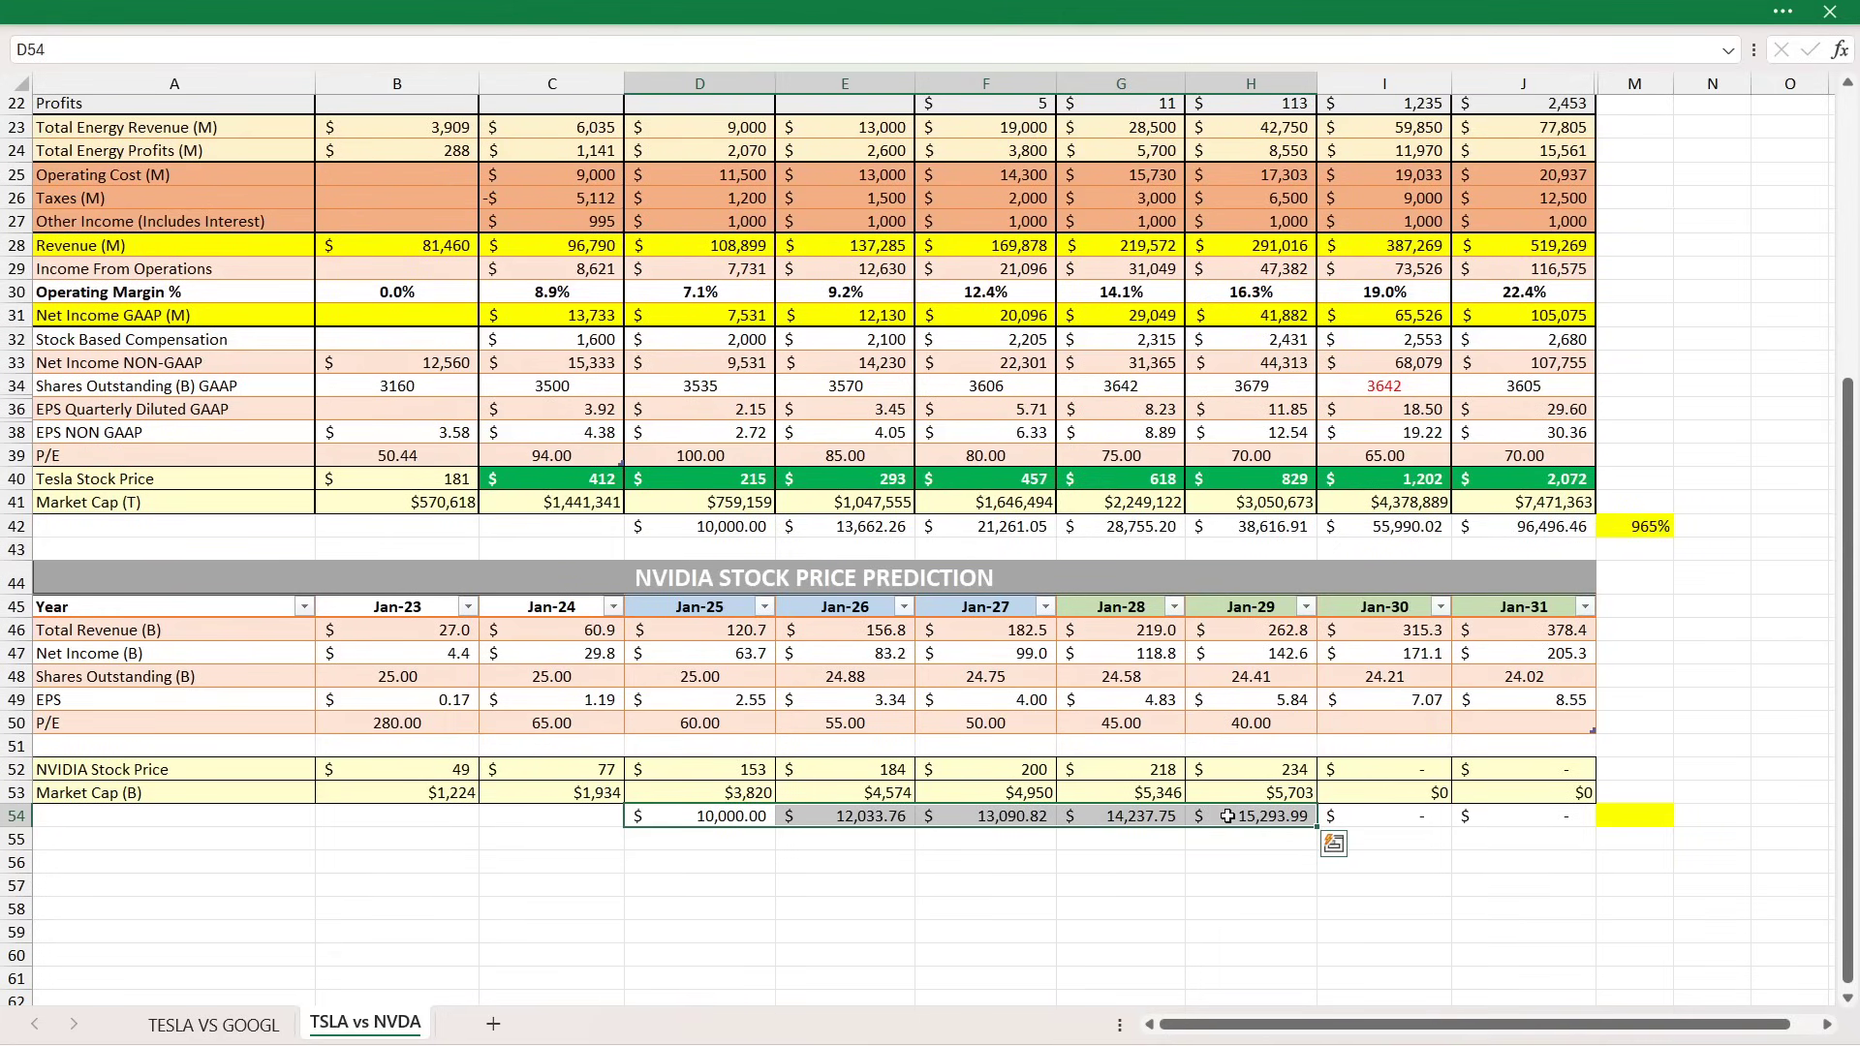
# Set NVIDIA's Jan-30 P/E to 40 and compare the row 54 investment values.
pyautogui.click(1348, 727)
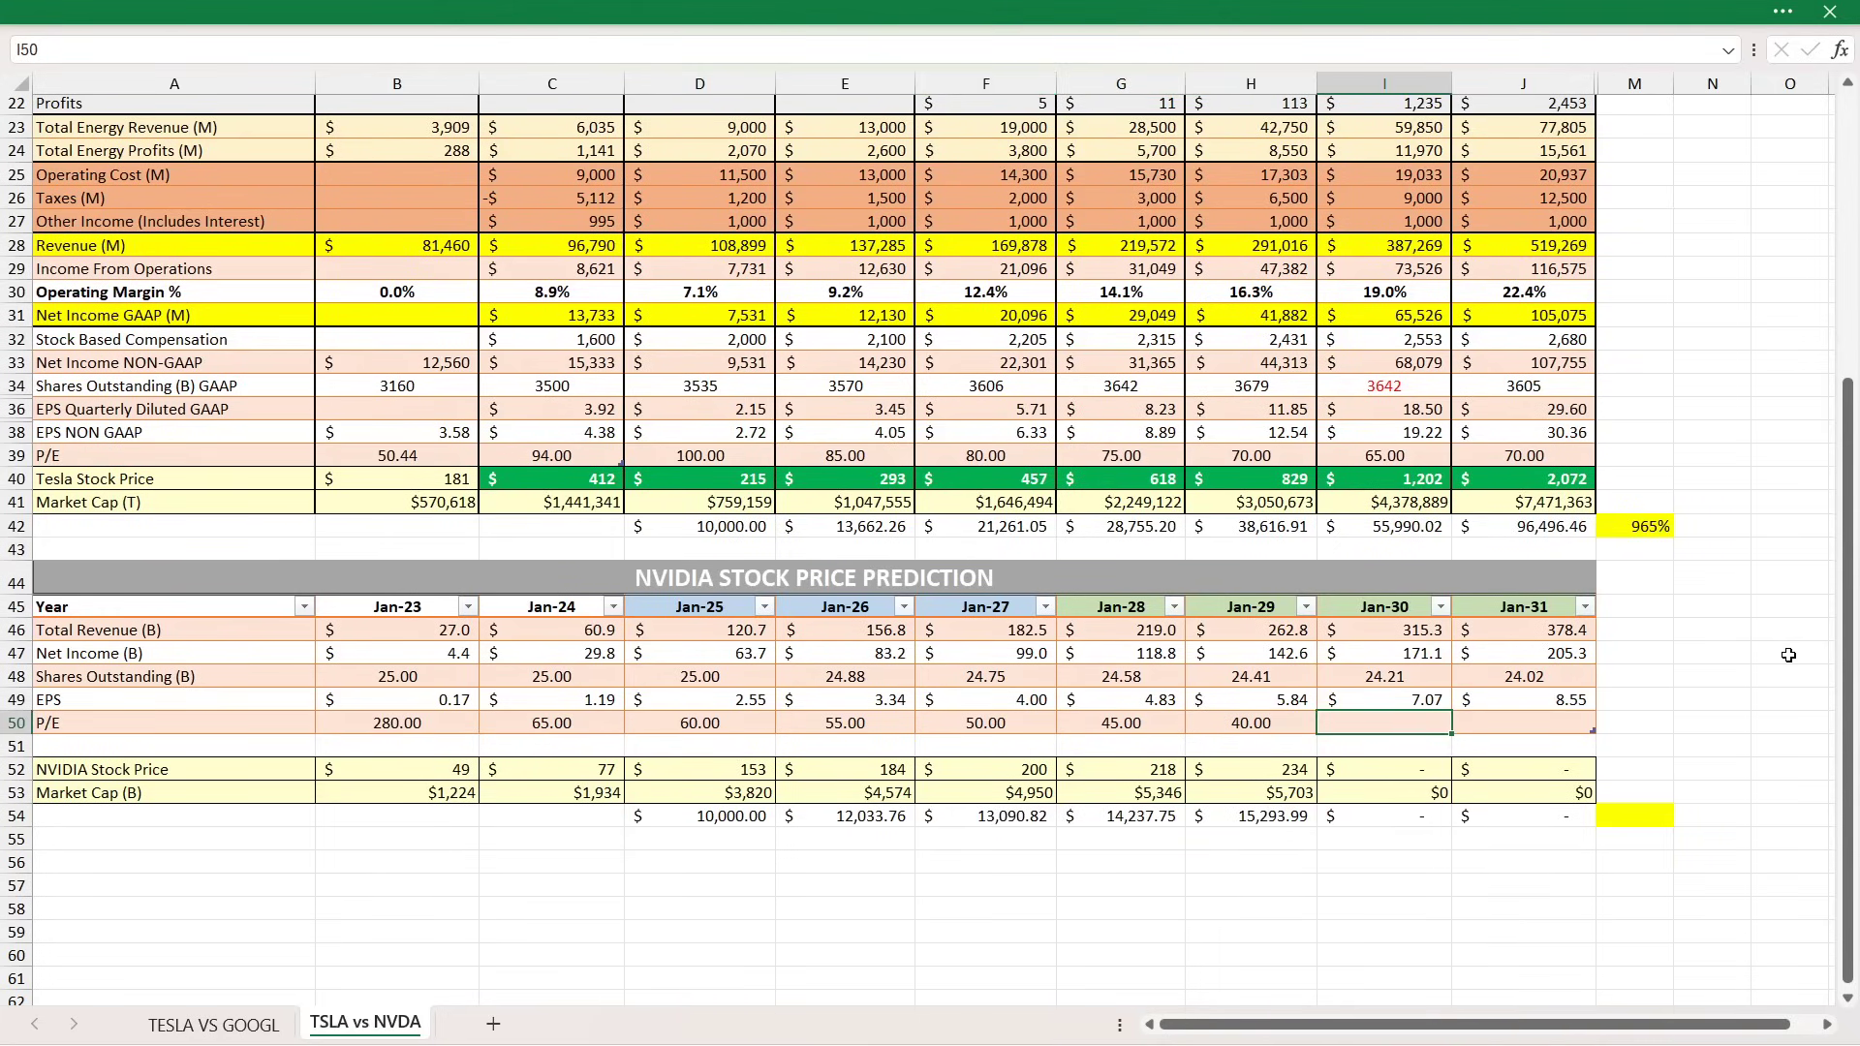
pyautogui.write('40')
pyautogui.press('Return')
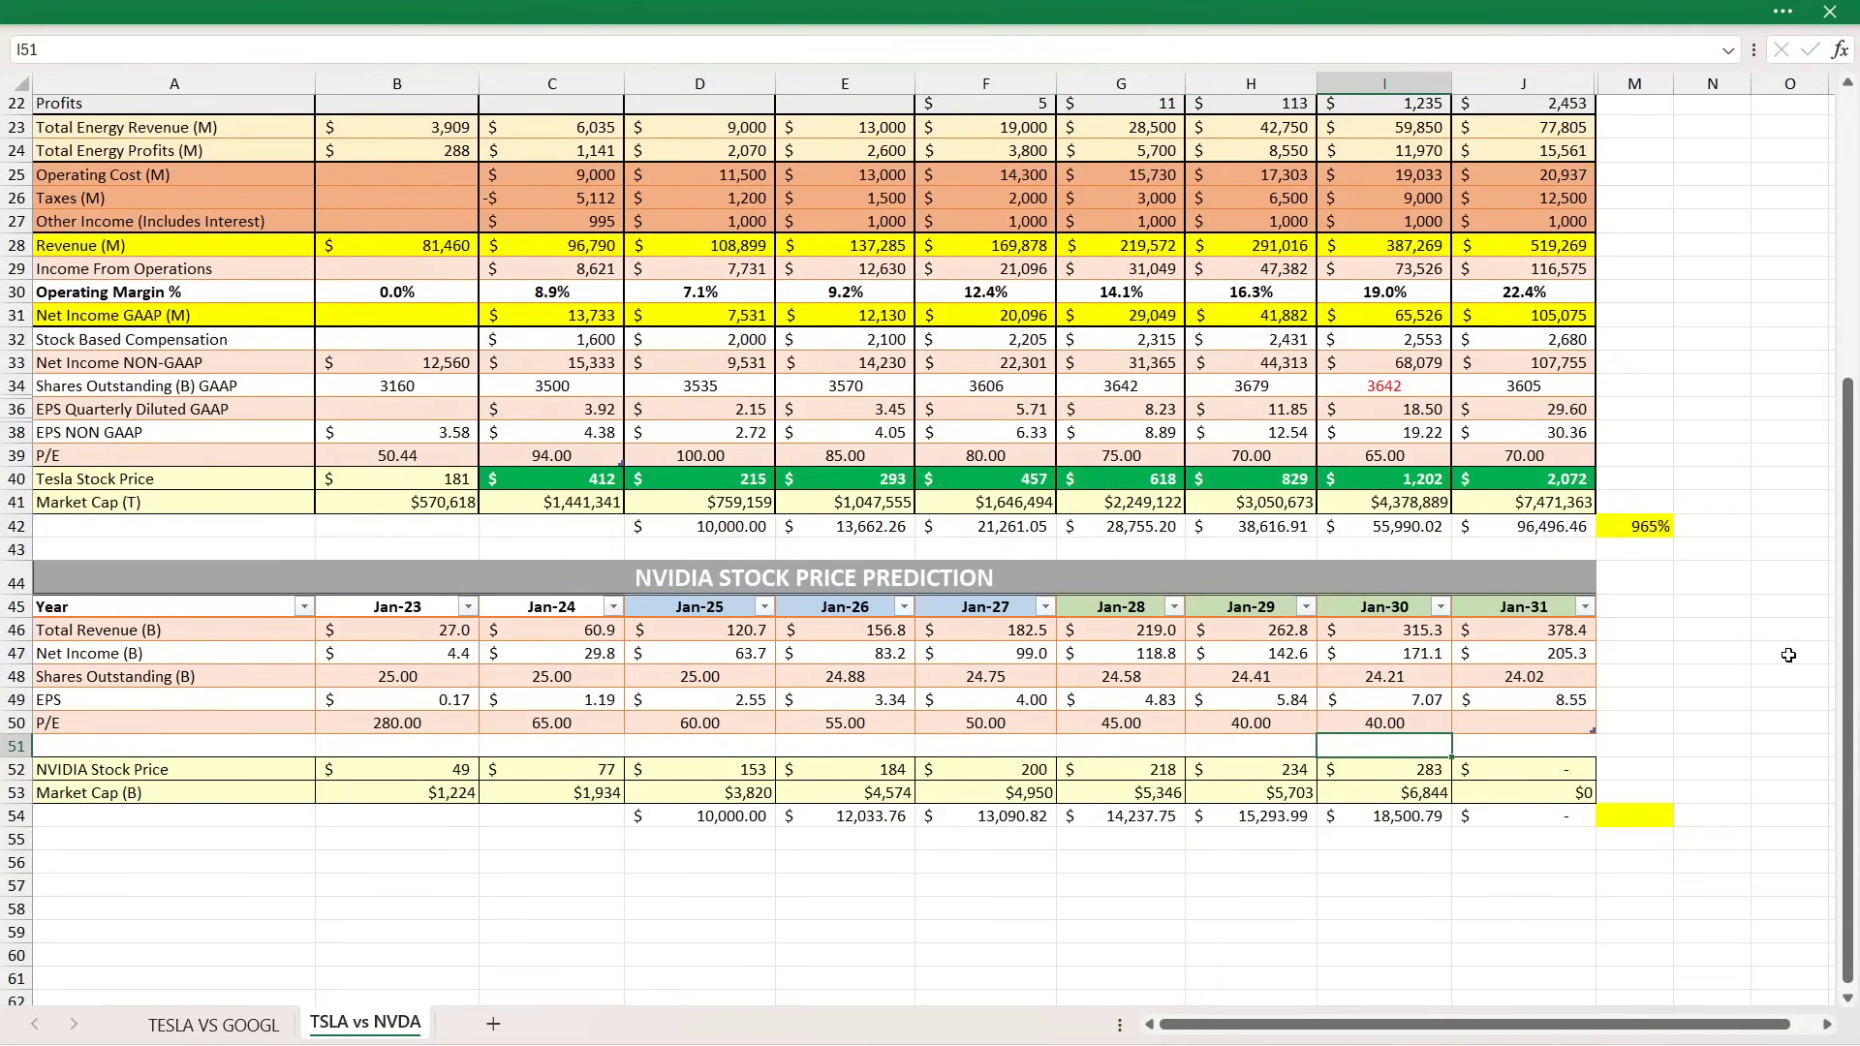
pyautogui.press('Down')
pyautogui.press('Down')
pyautogui.press('Down')
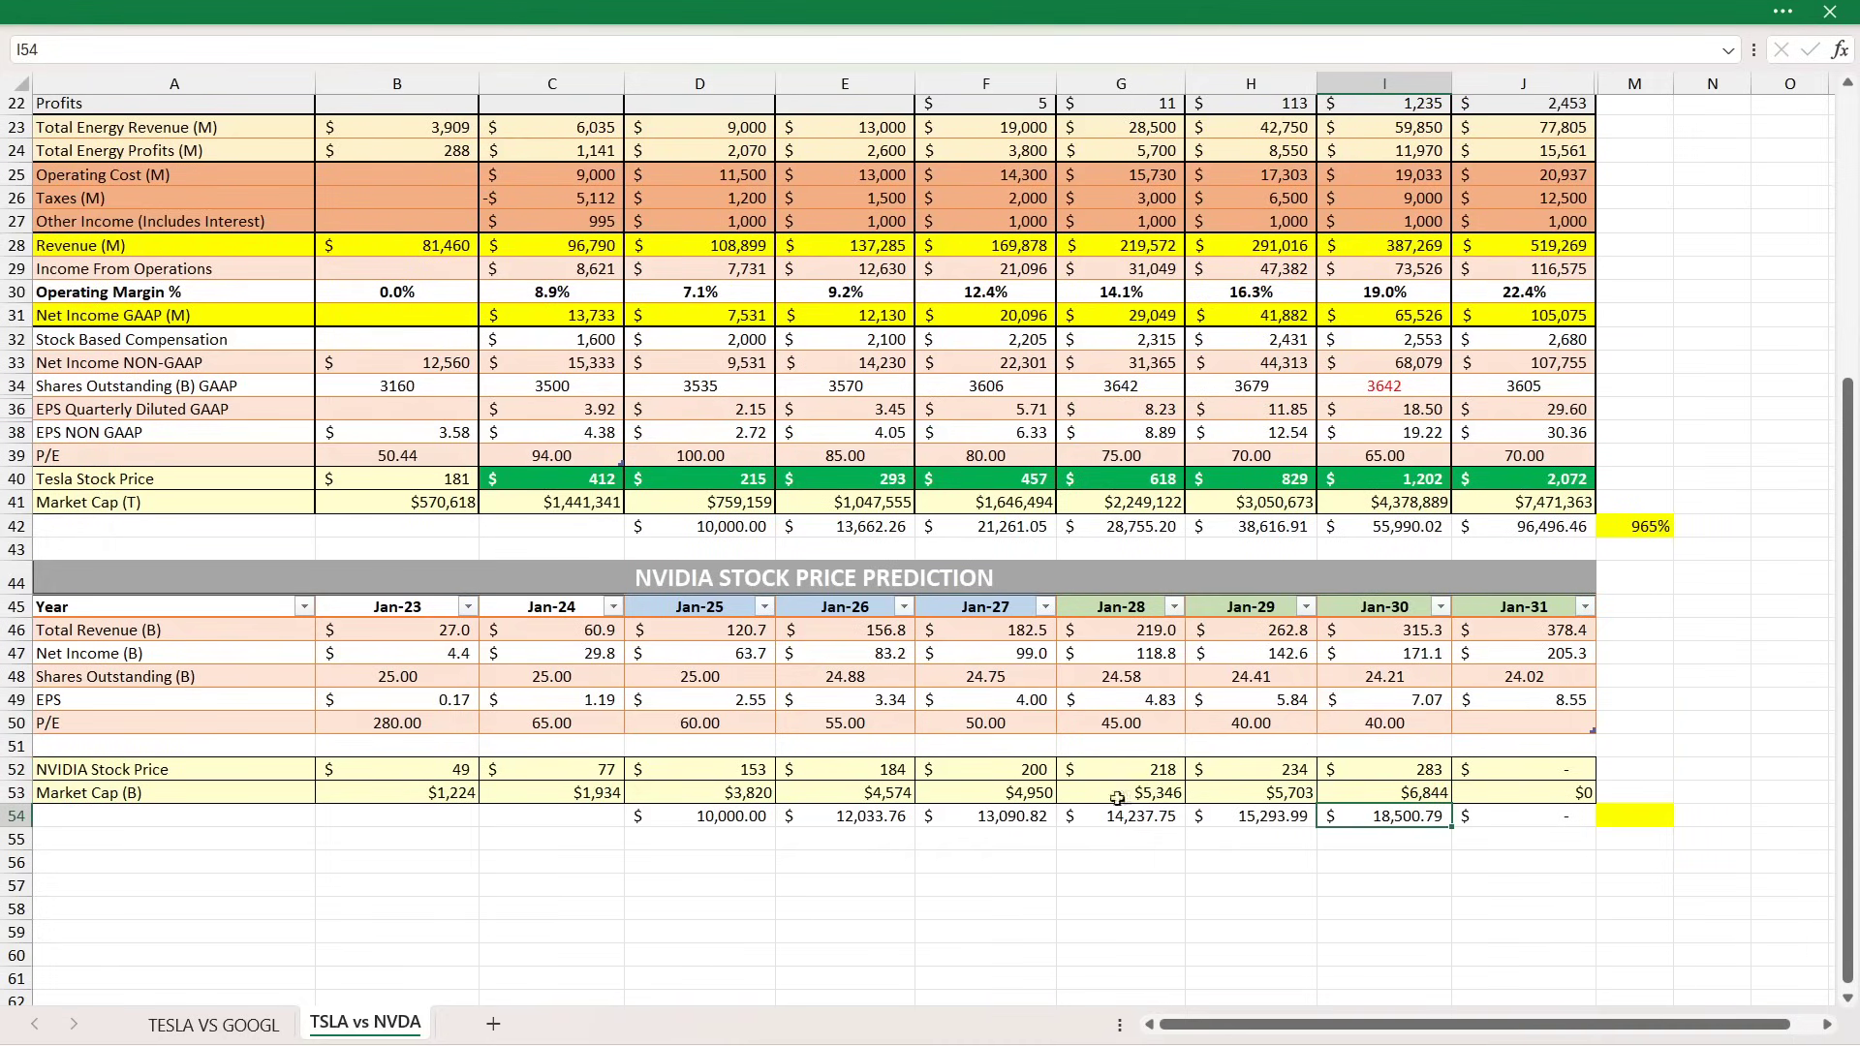
pyautogui.moveTo(724, 823); pyautogui.dragTo(1373, 810)
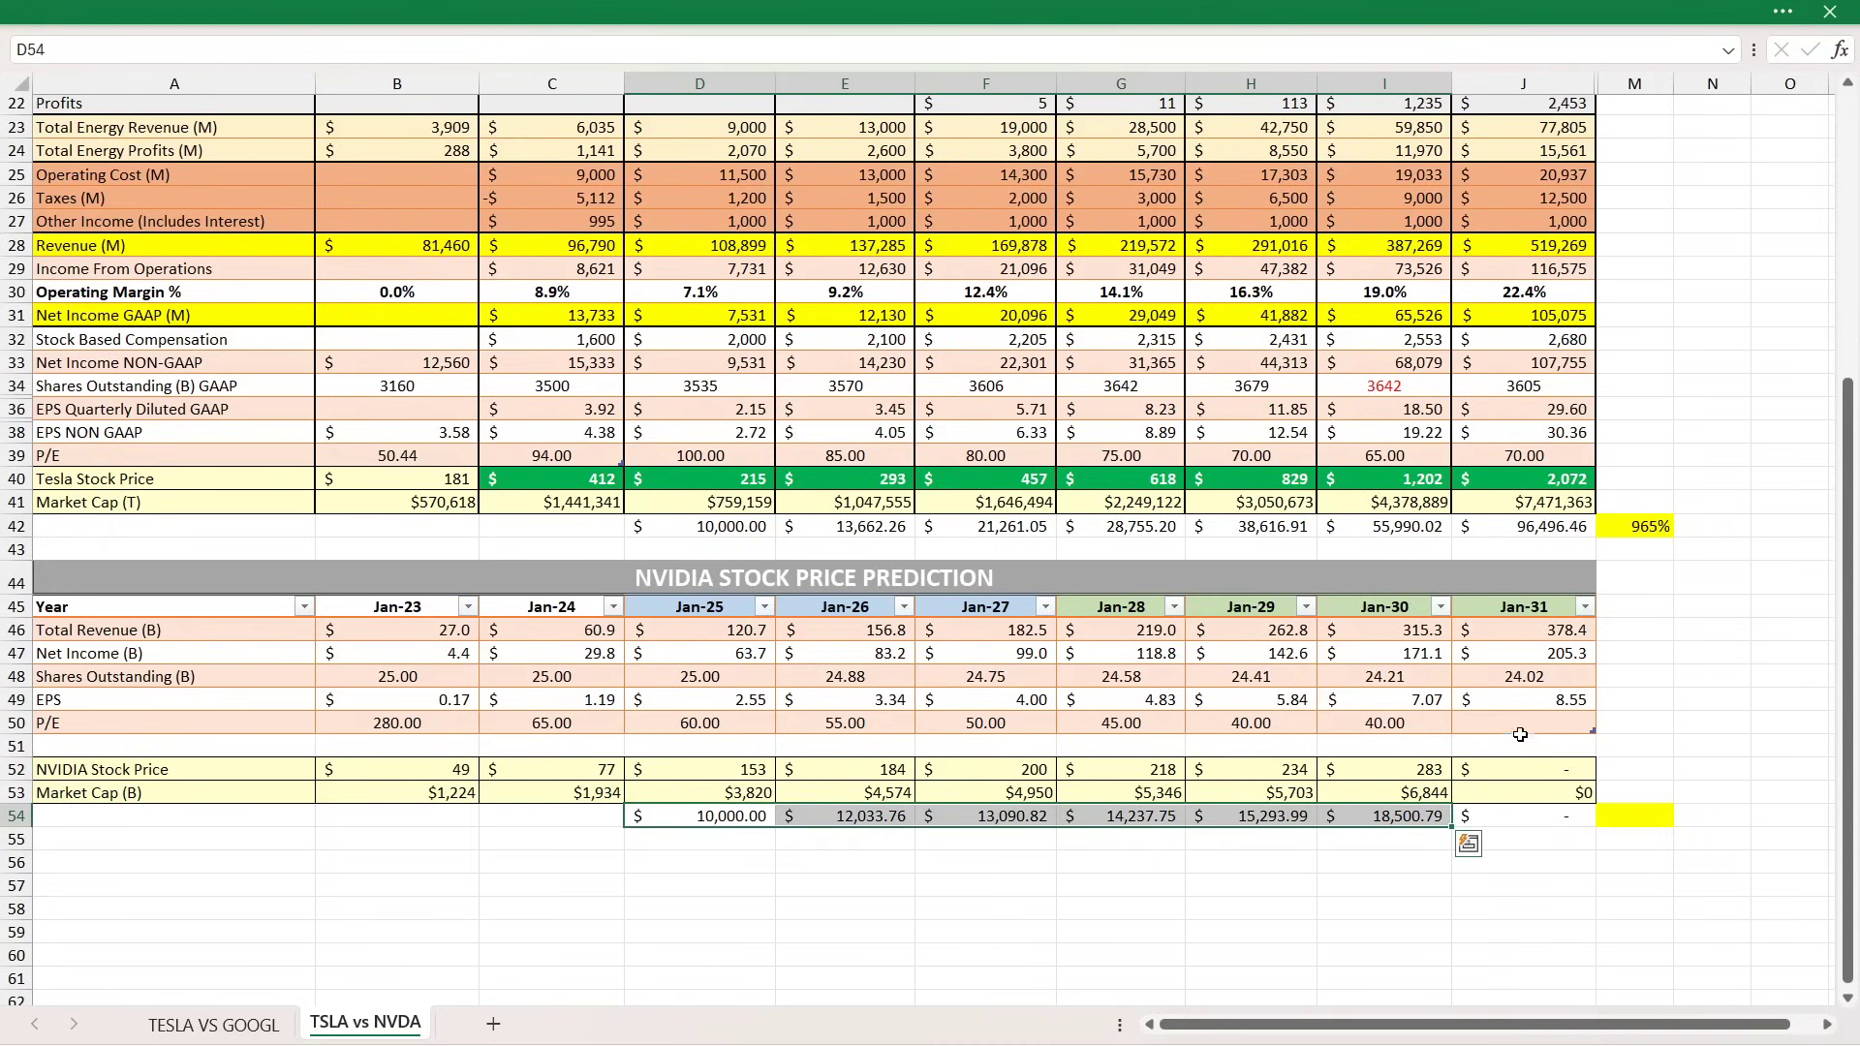
# Set NVIDIA's Jan-31 P/E to 40, then review its market cap and investment value row.
pyautogui.click(1520, 726)
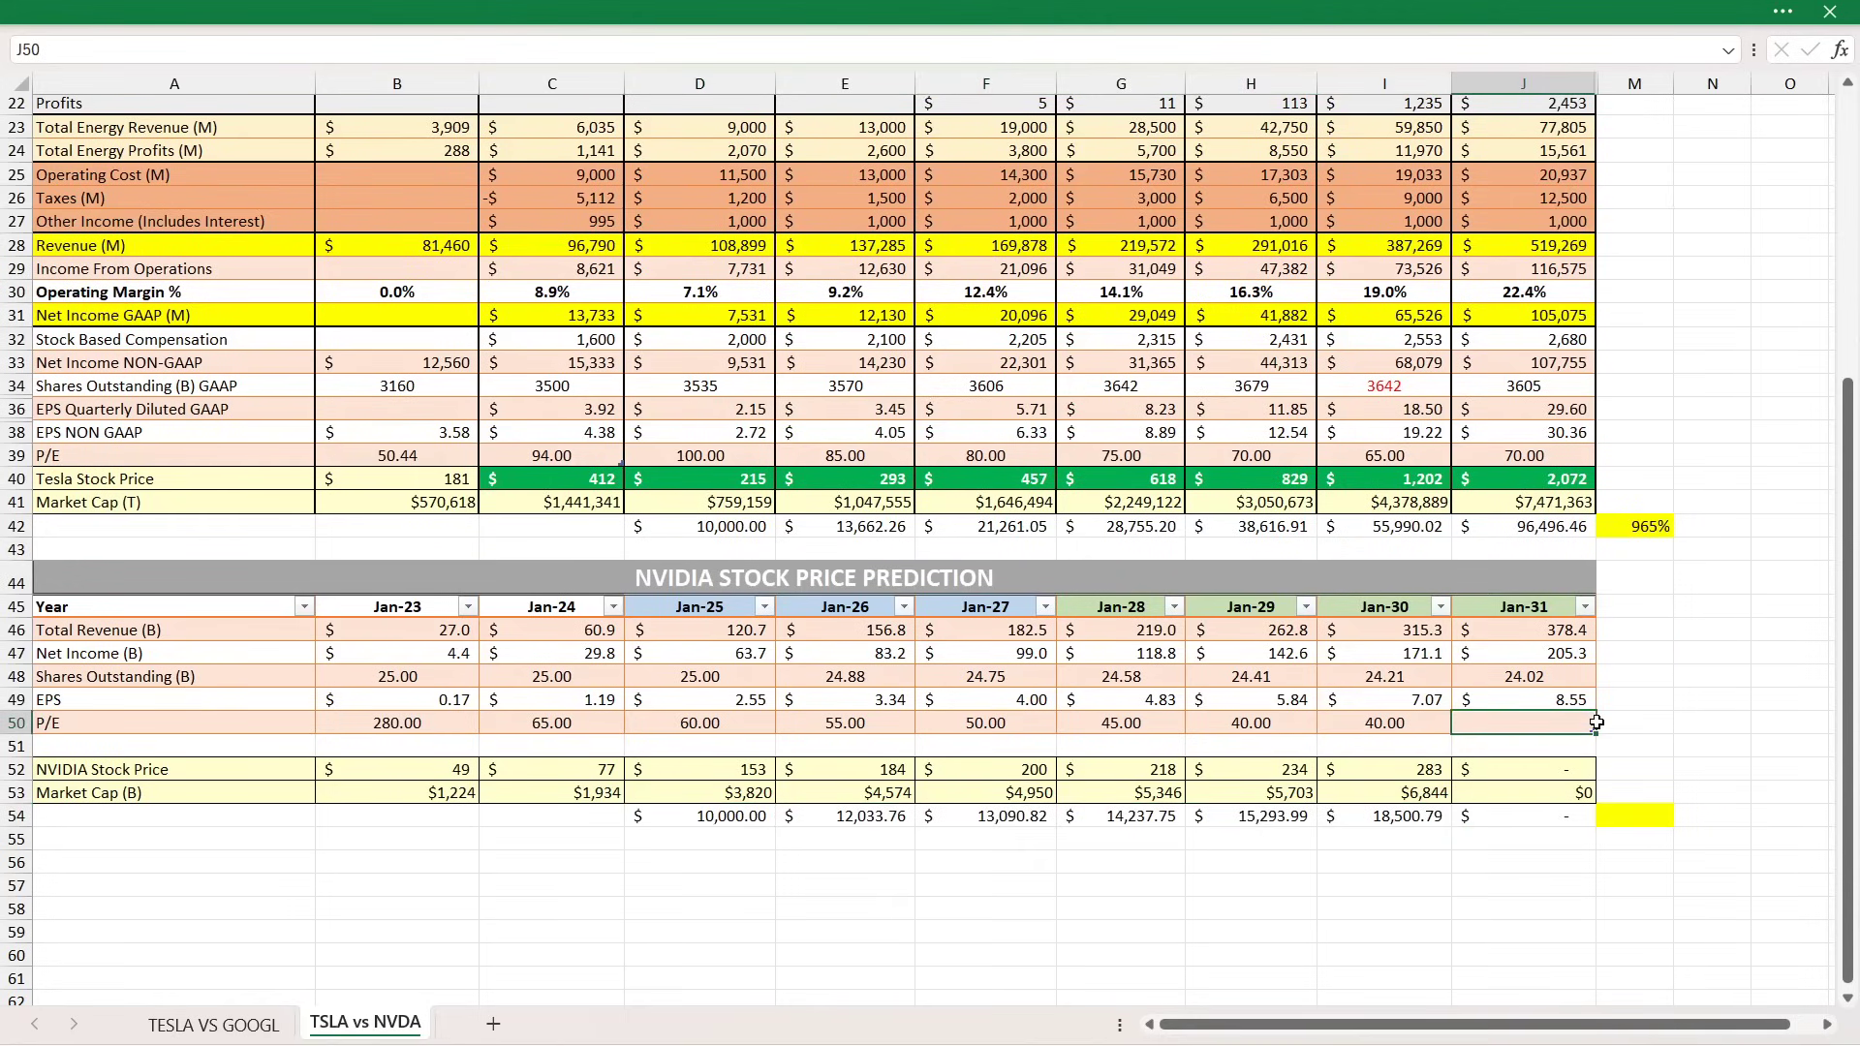
pyautogui.write('40')
pyautogui.press('Return')
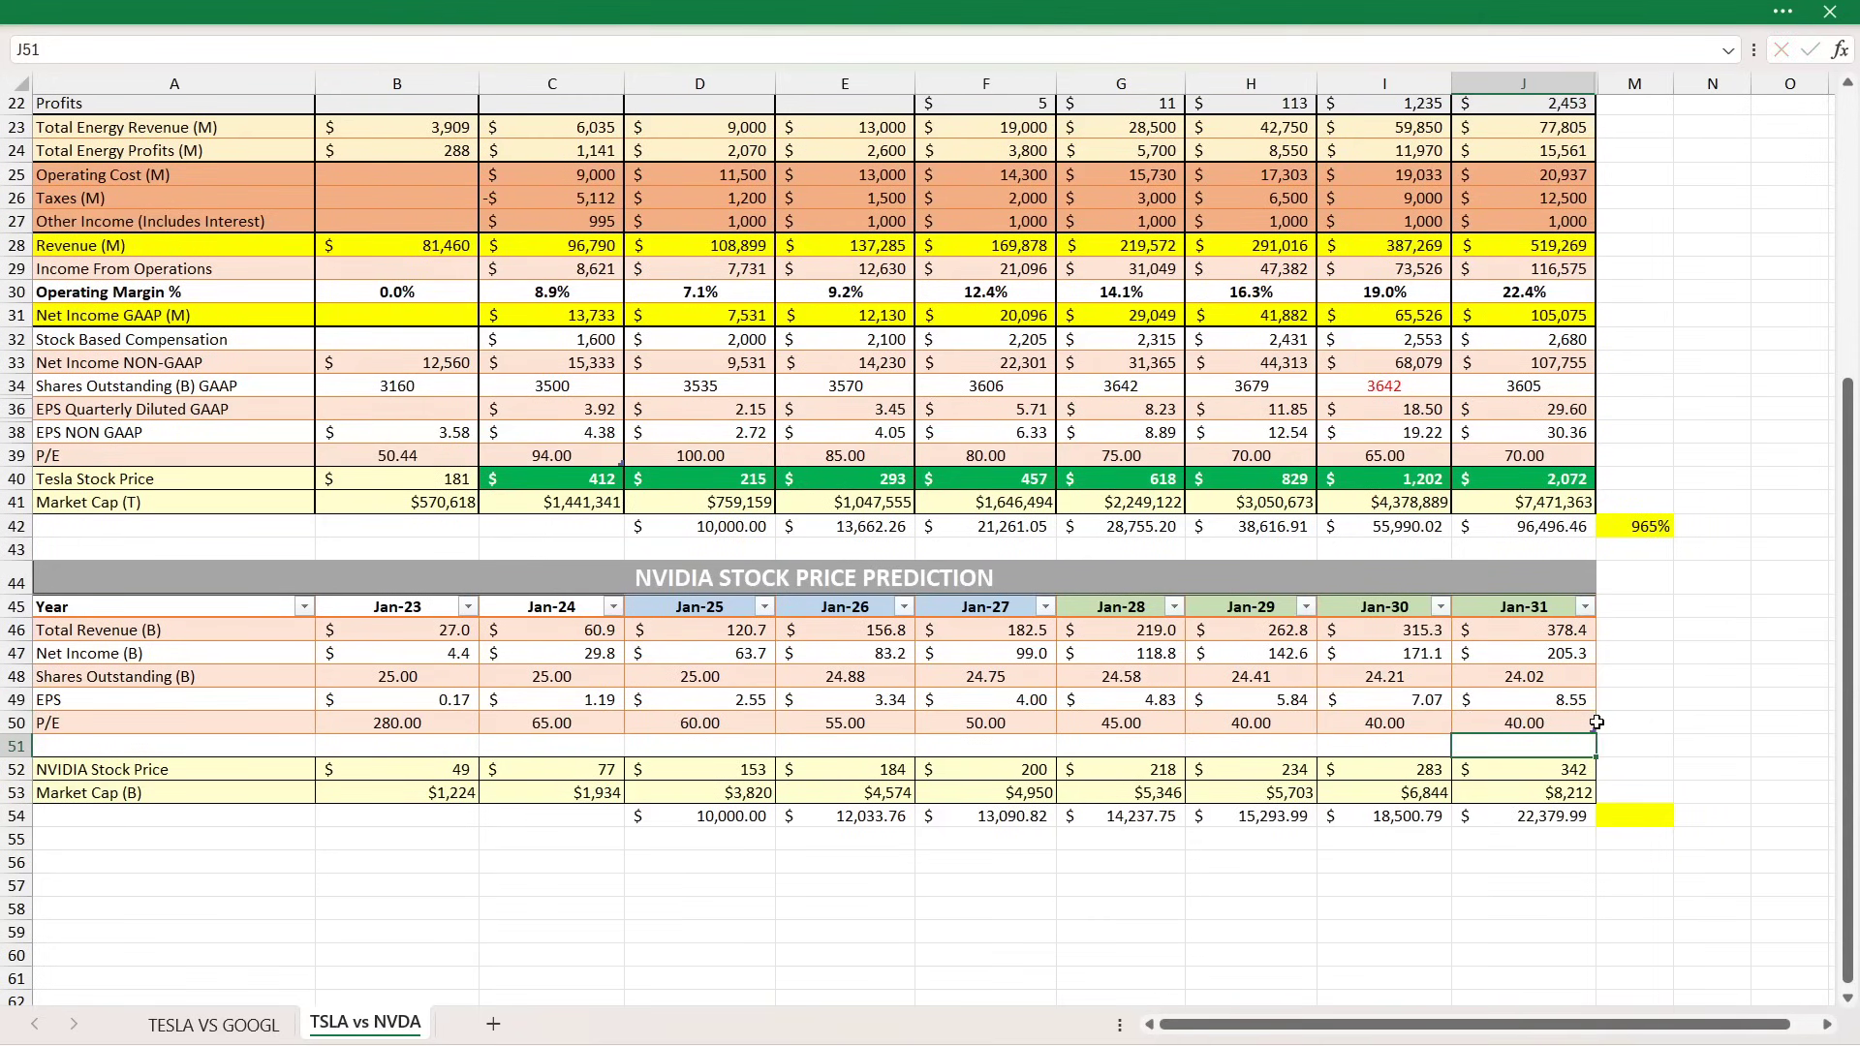
pyautogui.click(1487, 790)
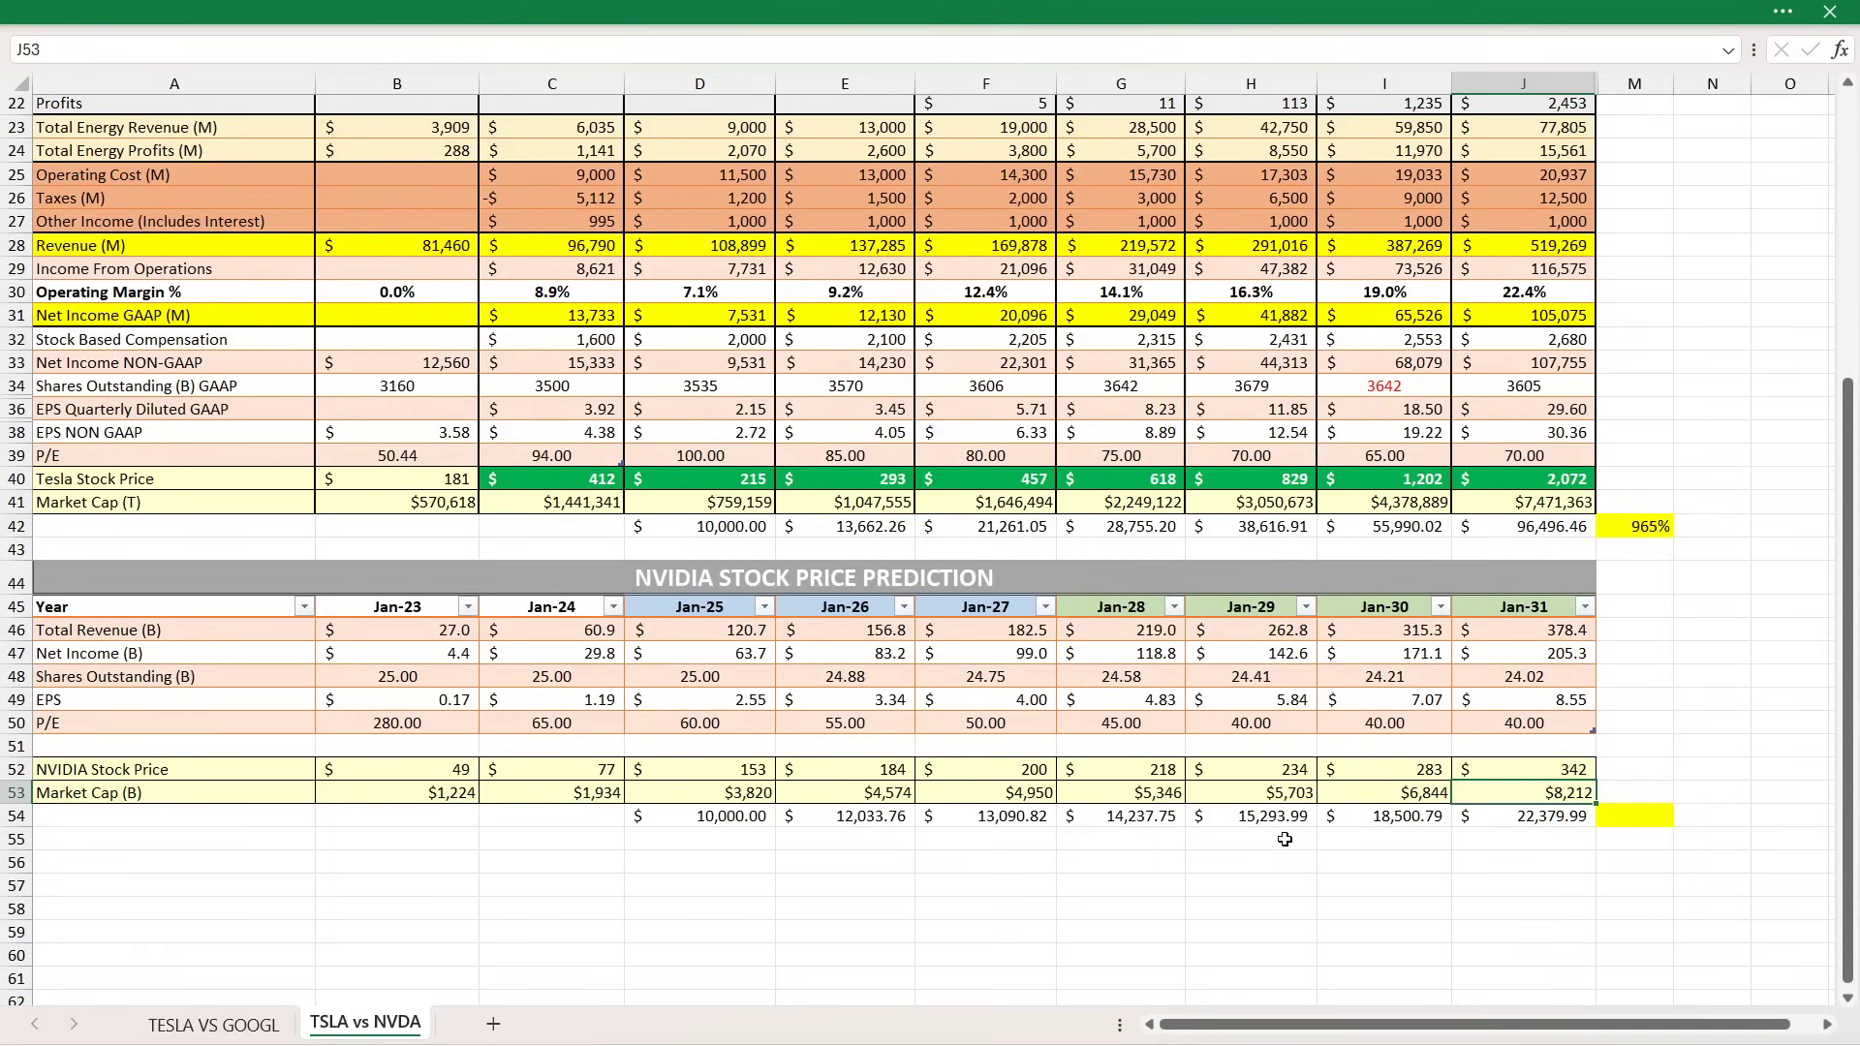
pyautogui.click(681, 816)
pyautogui.moveTo(681, 815); pyautogui.dragTo(1500, 815)
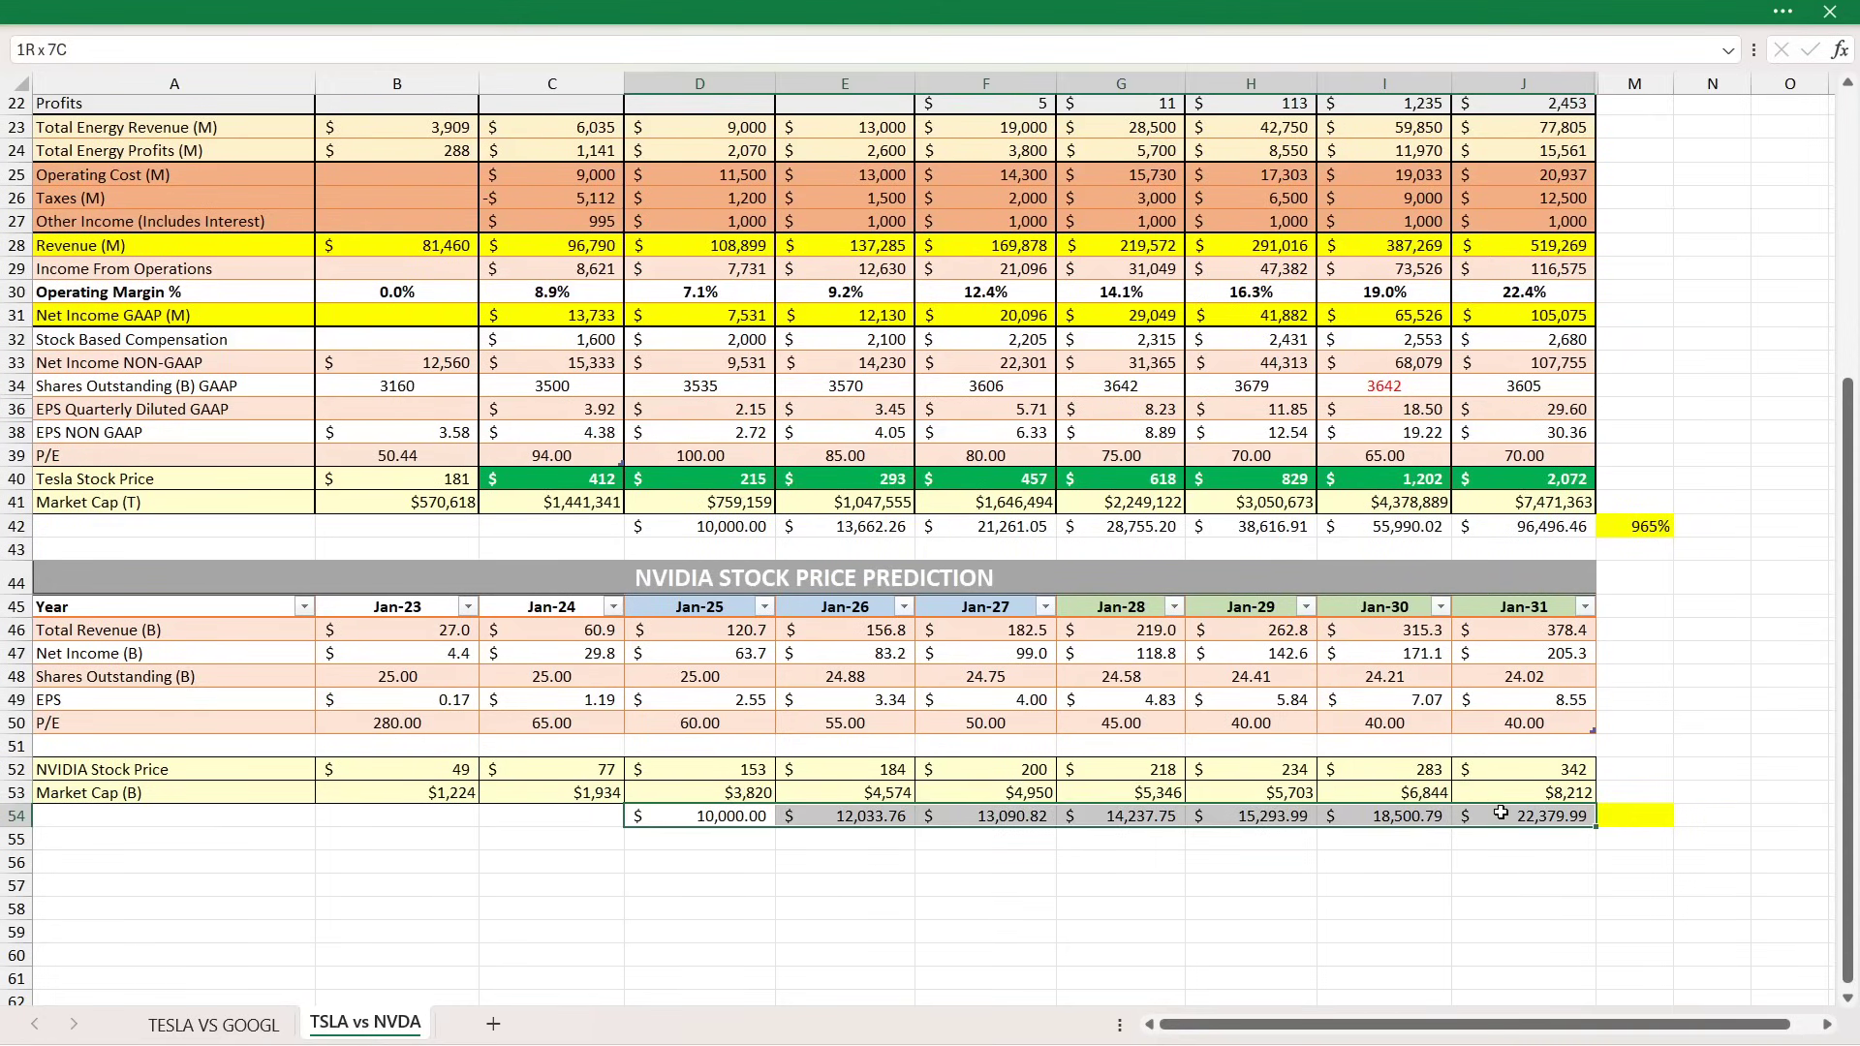
pyautogui.click(1638, 525)
# Copy Tesla's ROI formula from M42 into M54, showing NVIDIA's 224% ROI, then review Tesla figures.
pyautogui.hotkey('ctrl', 'c')
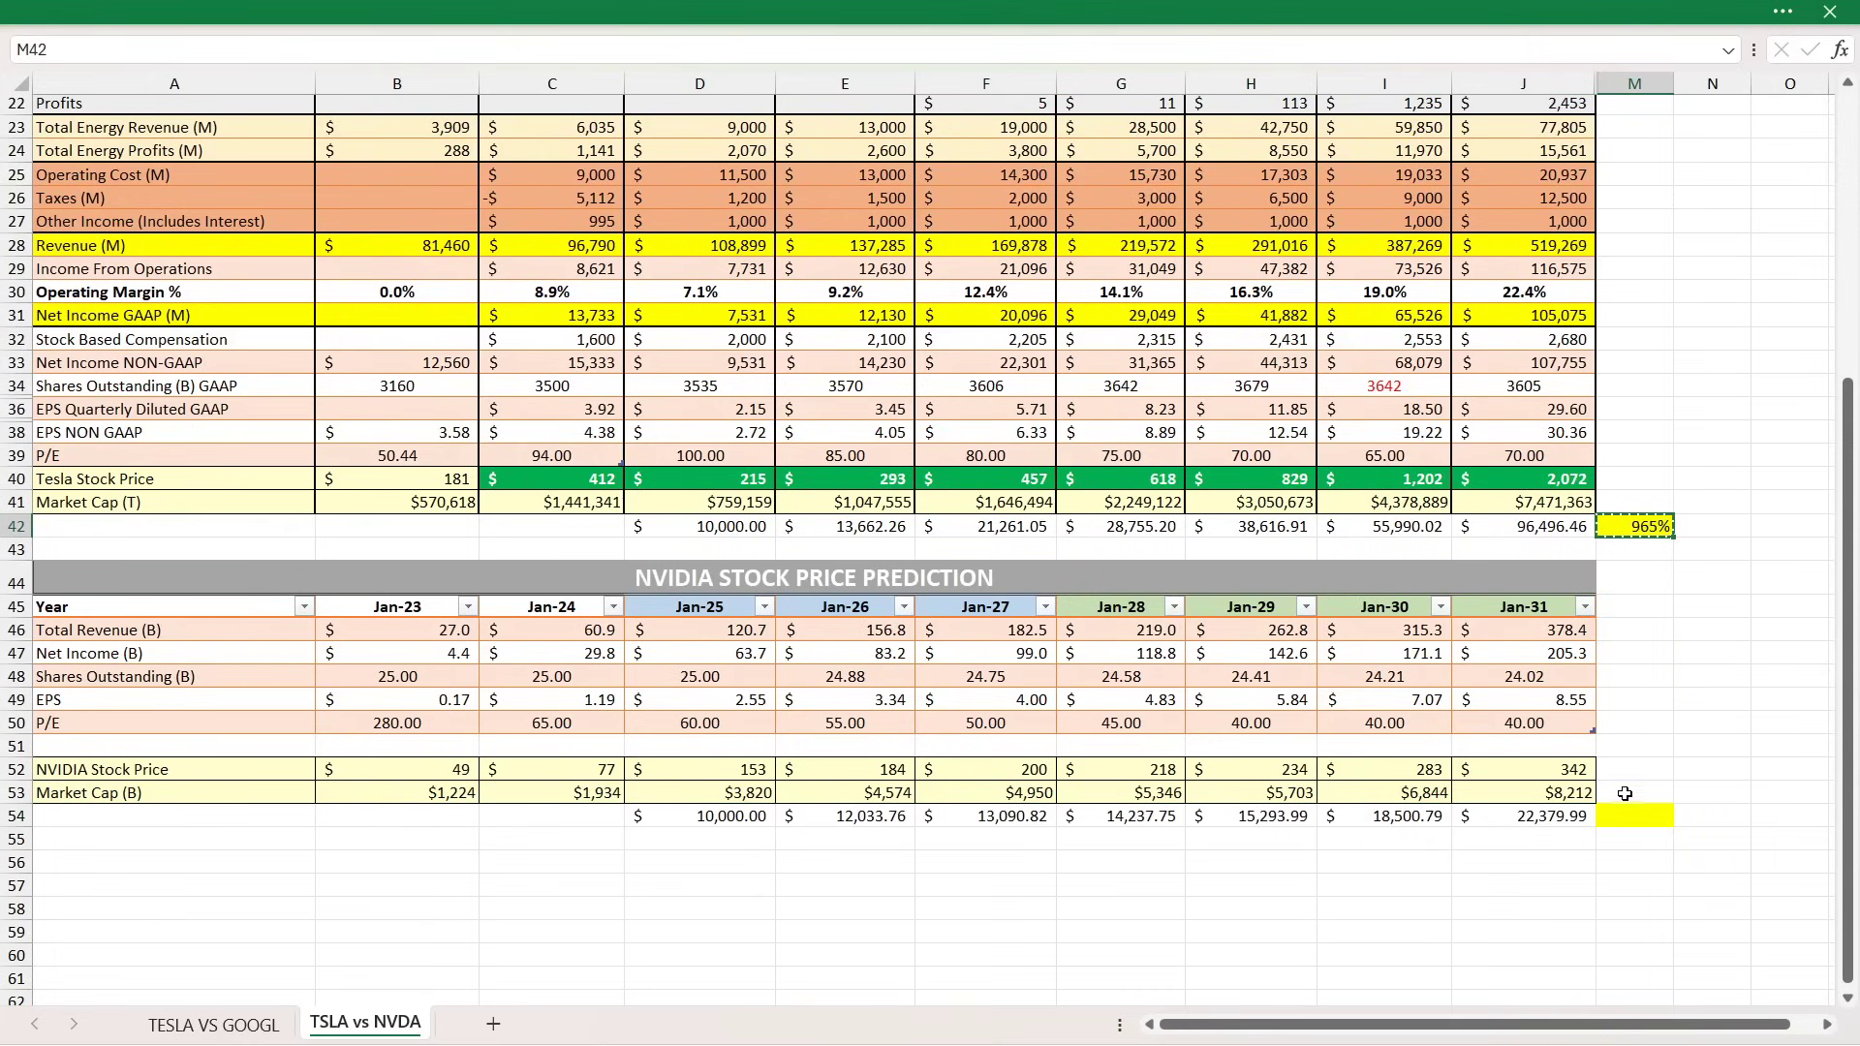
pyautogui.click(1639, 818)
pyautogui.hotkey('ctrl', 'v')
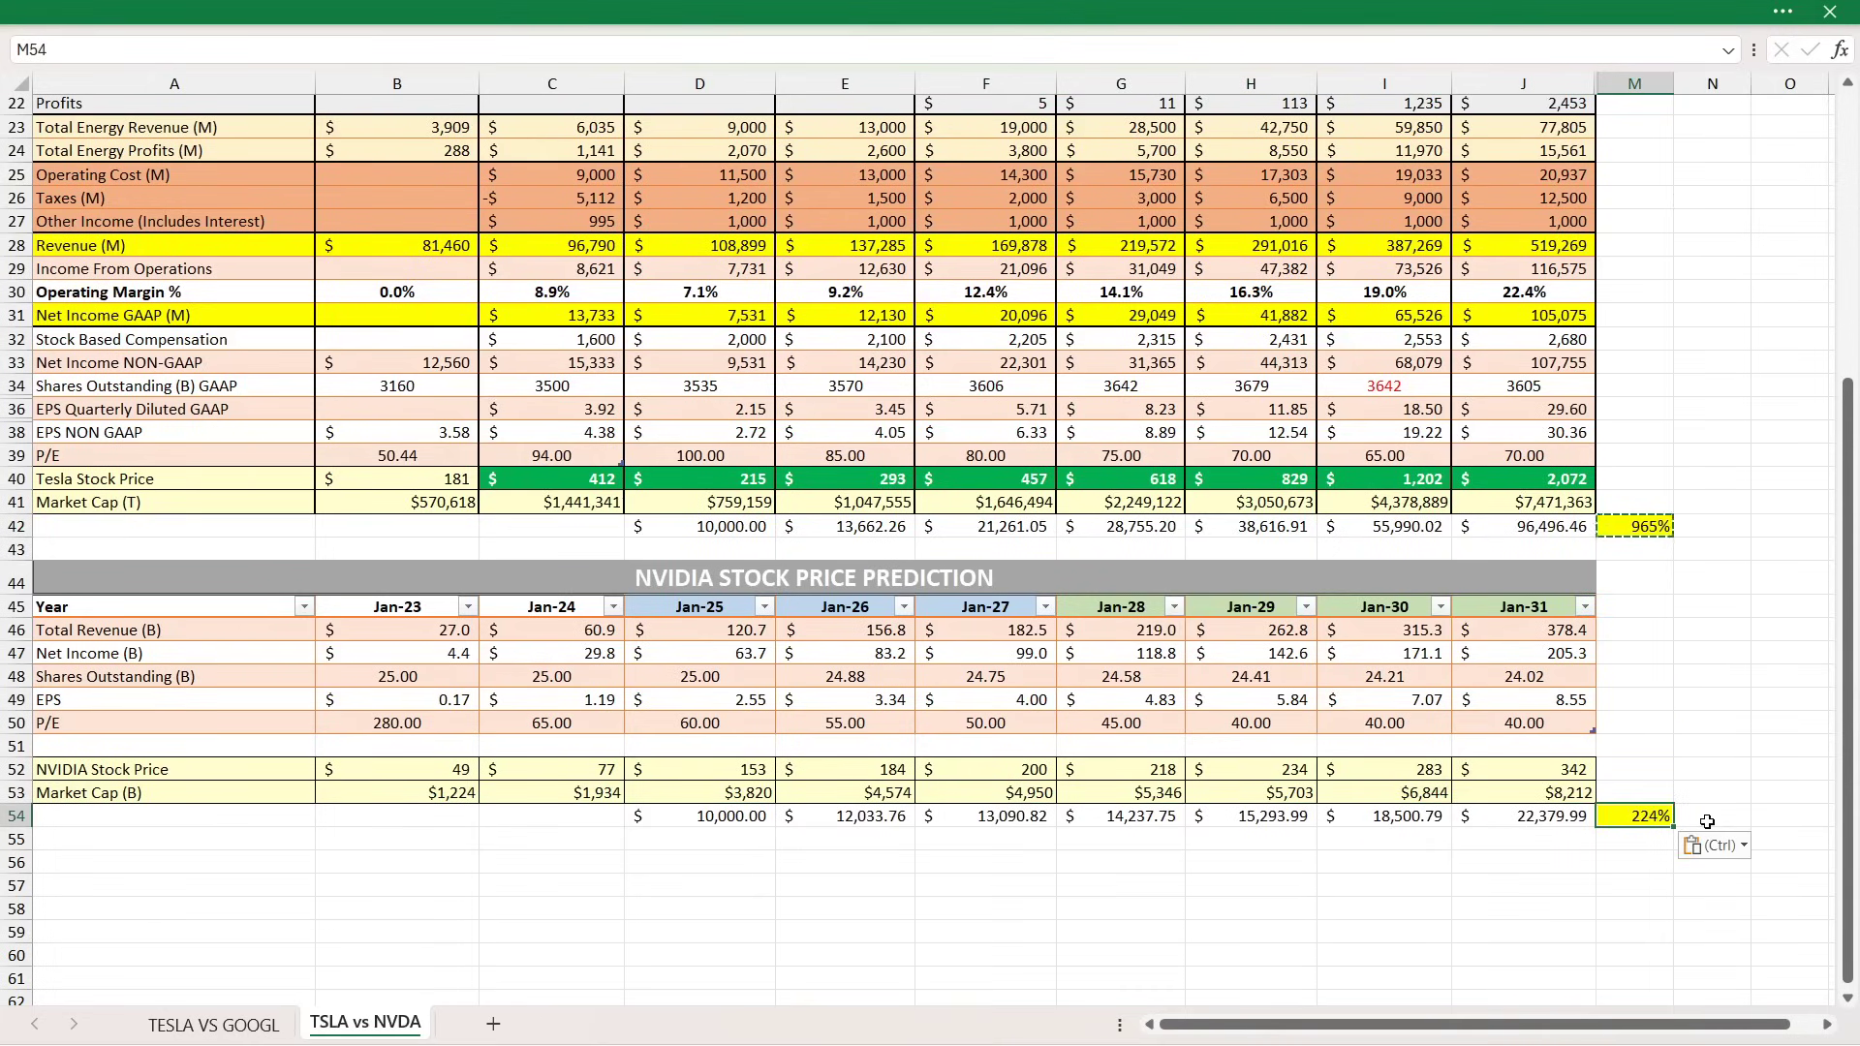
pyautogui.press('Escape')
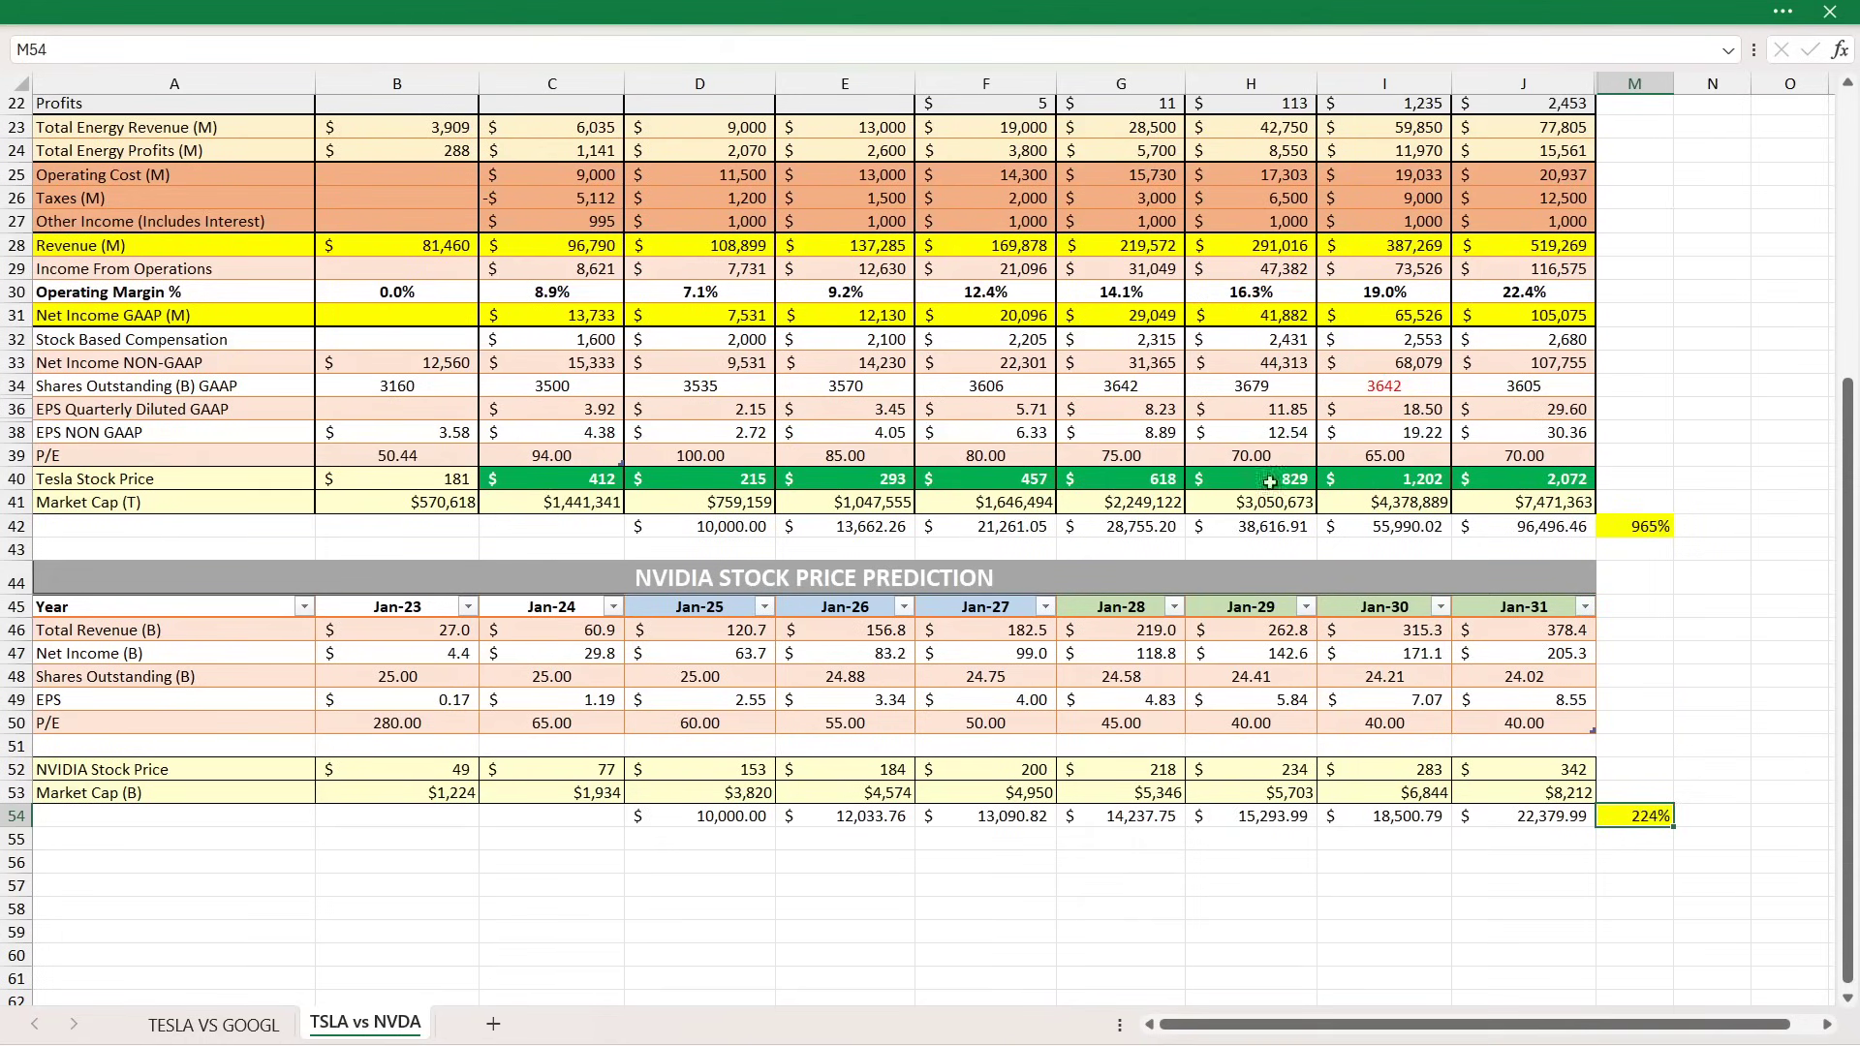
pyautogui.moveTo(607, 387); pyautogui.dragTo(1525, 386)
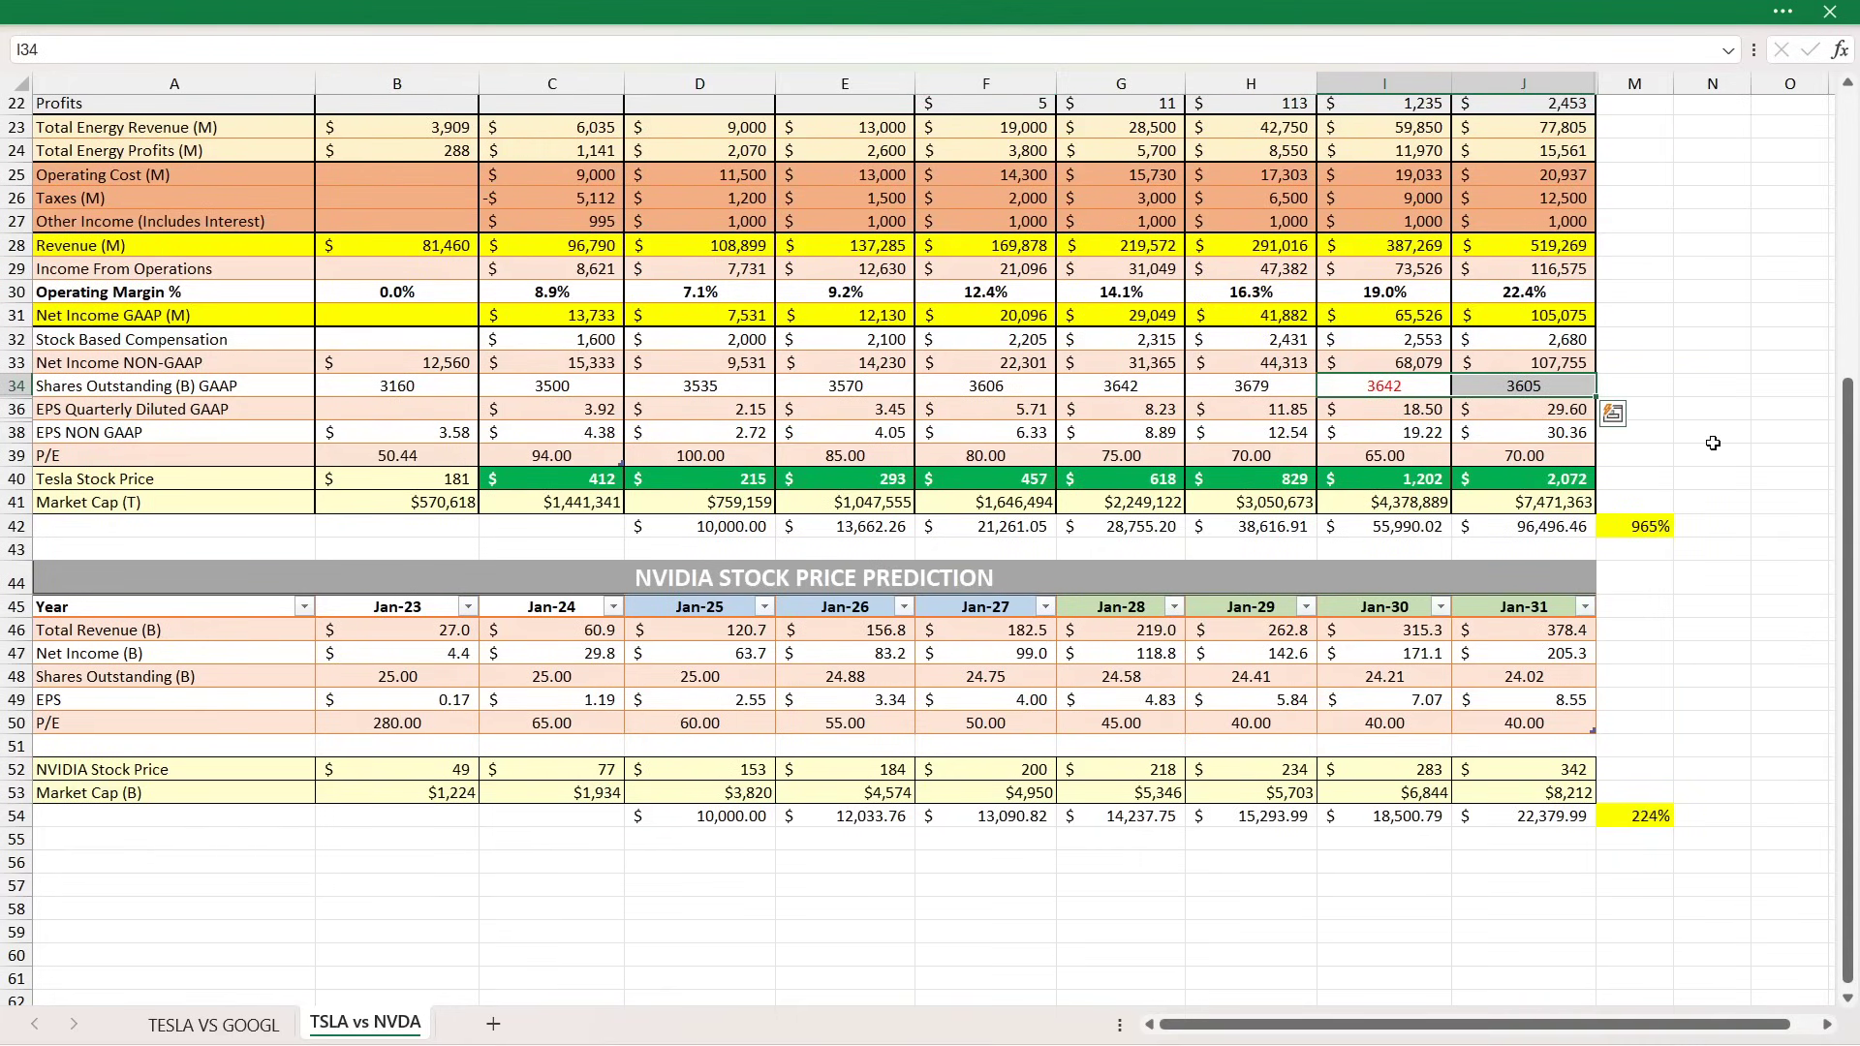
pyautogui.click(1363, 360)
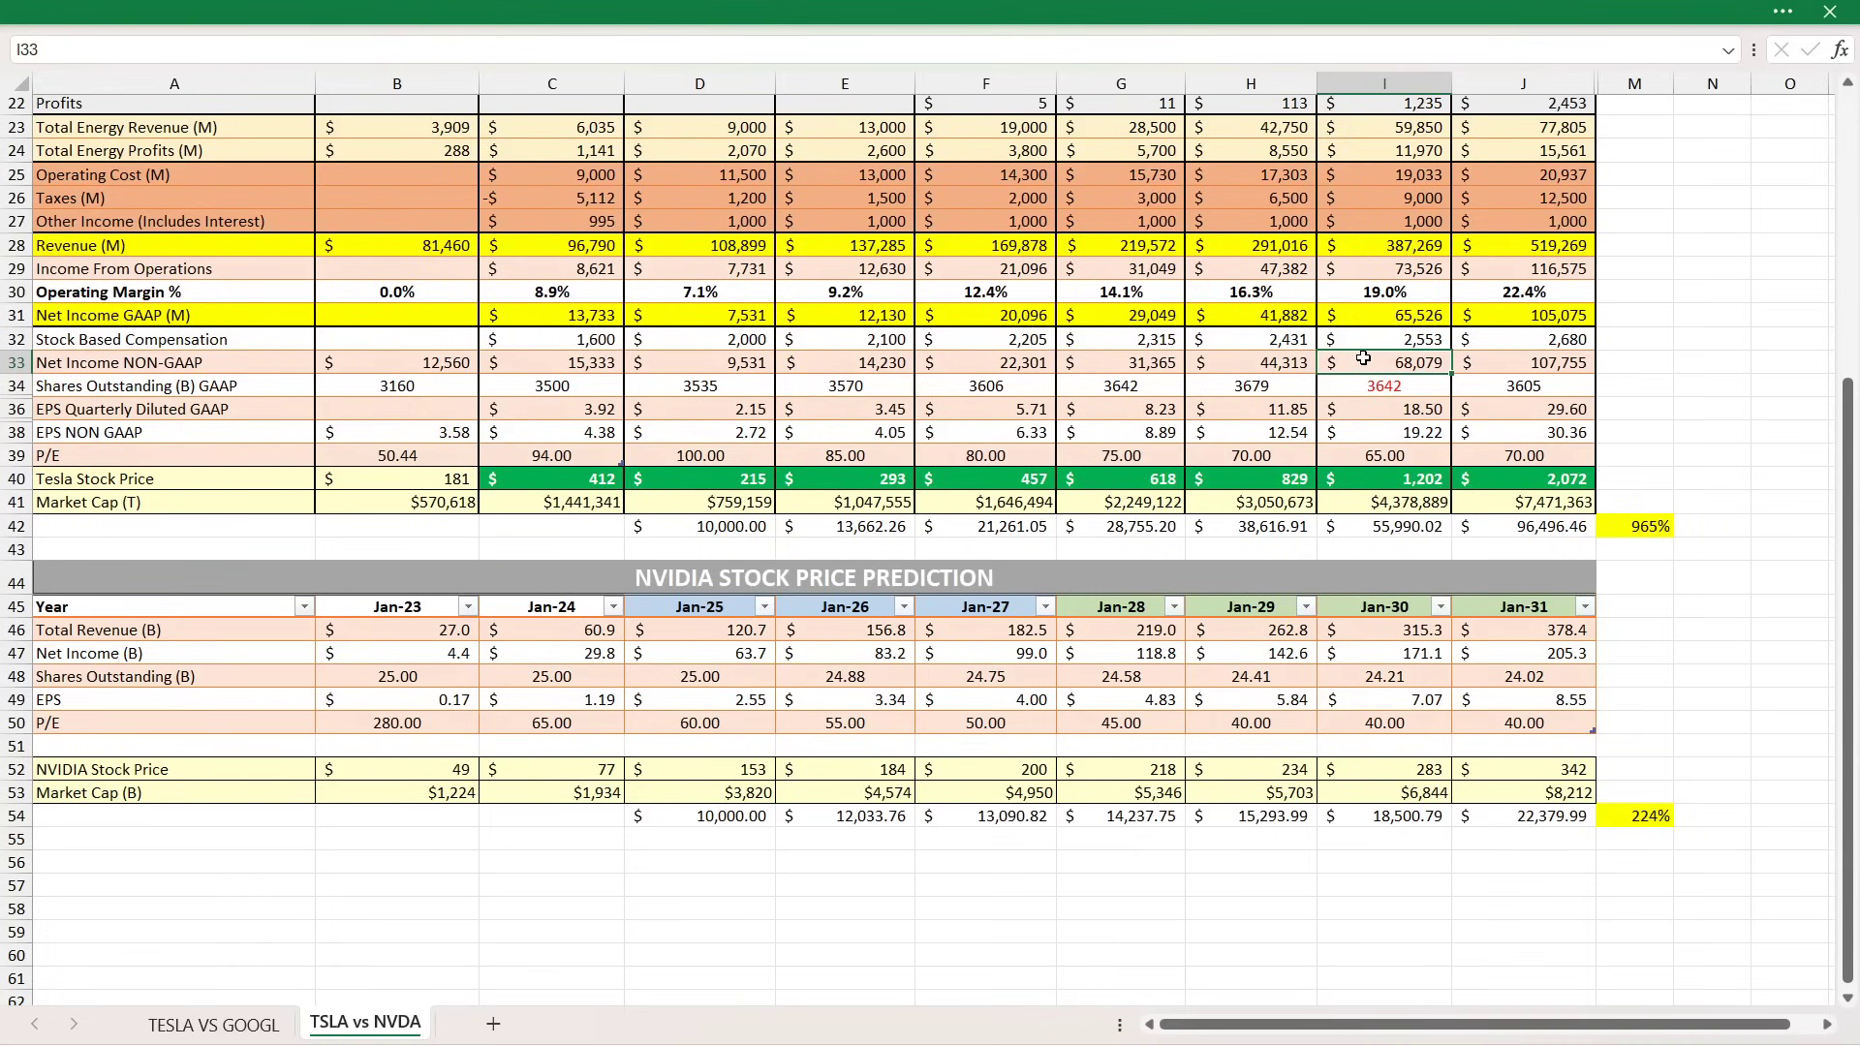
pyautogui.scroll(5, 1419, 523)
pyautogui.scroll(-5, 1419, 523)
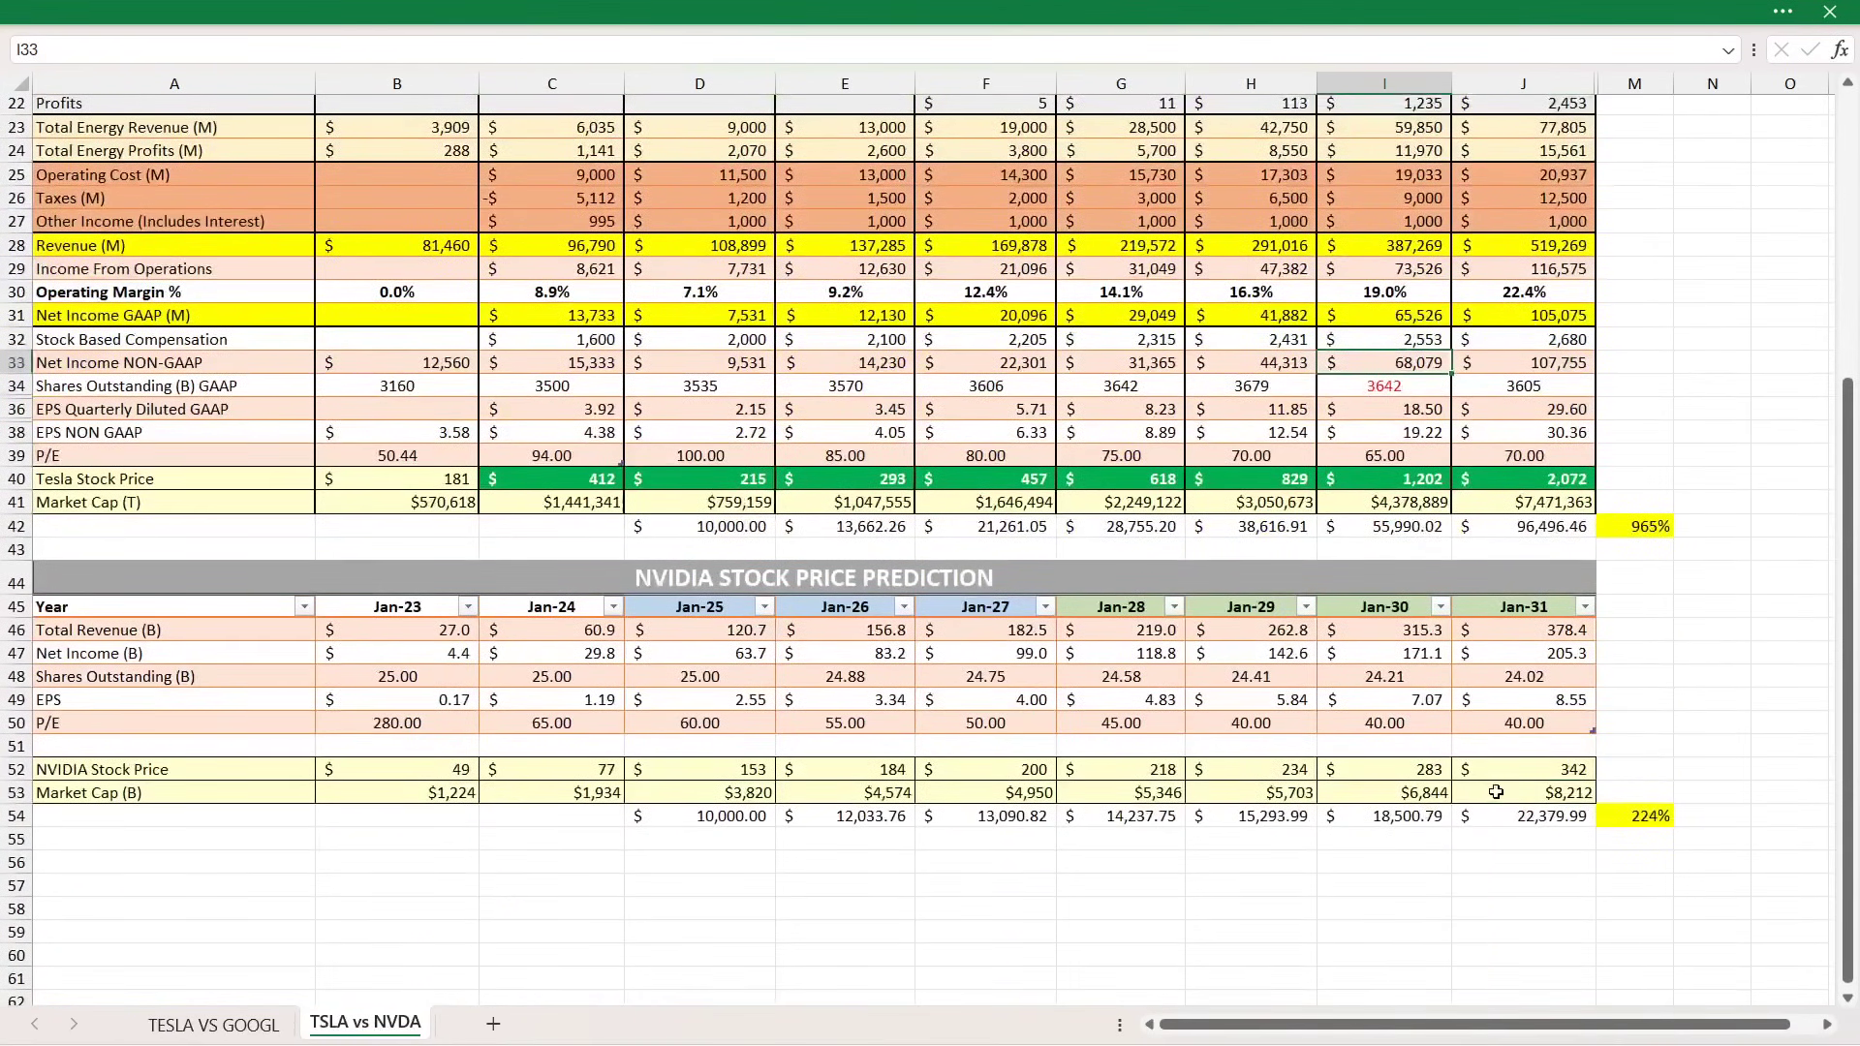
pyautogui.click(1491, 792)
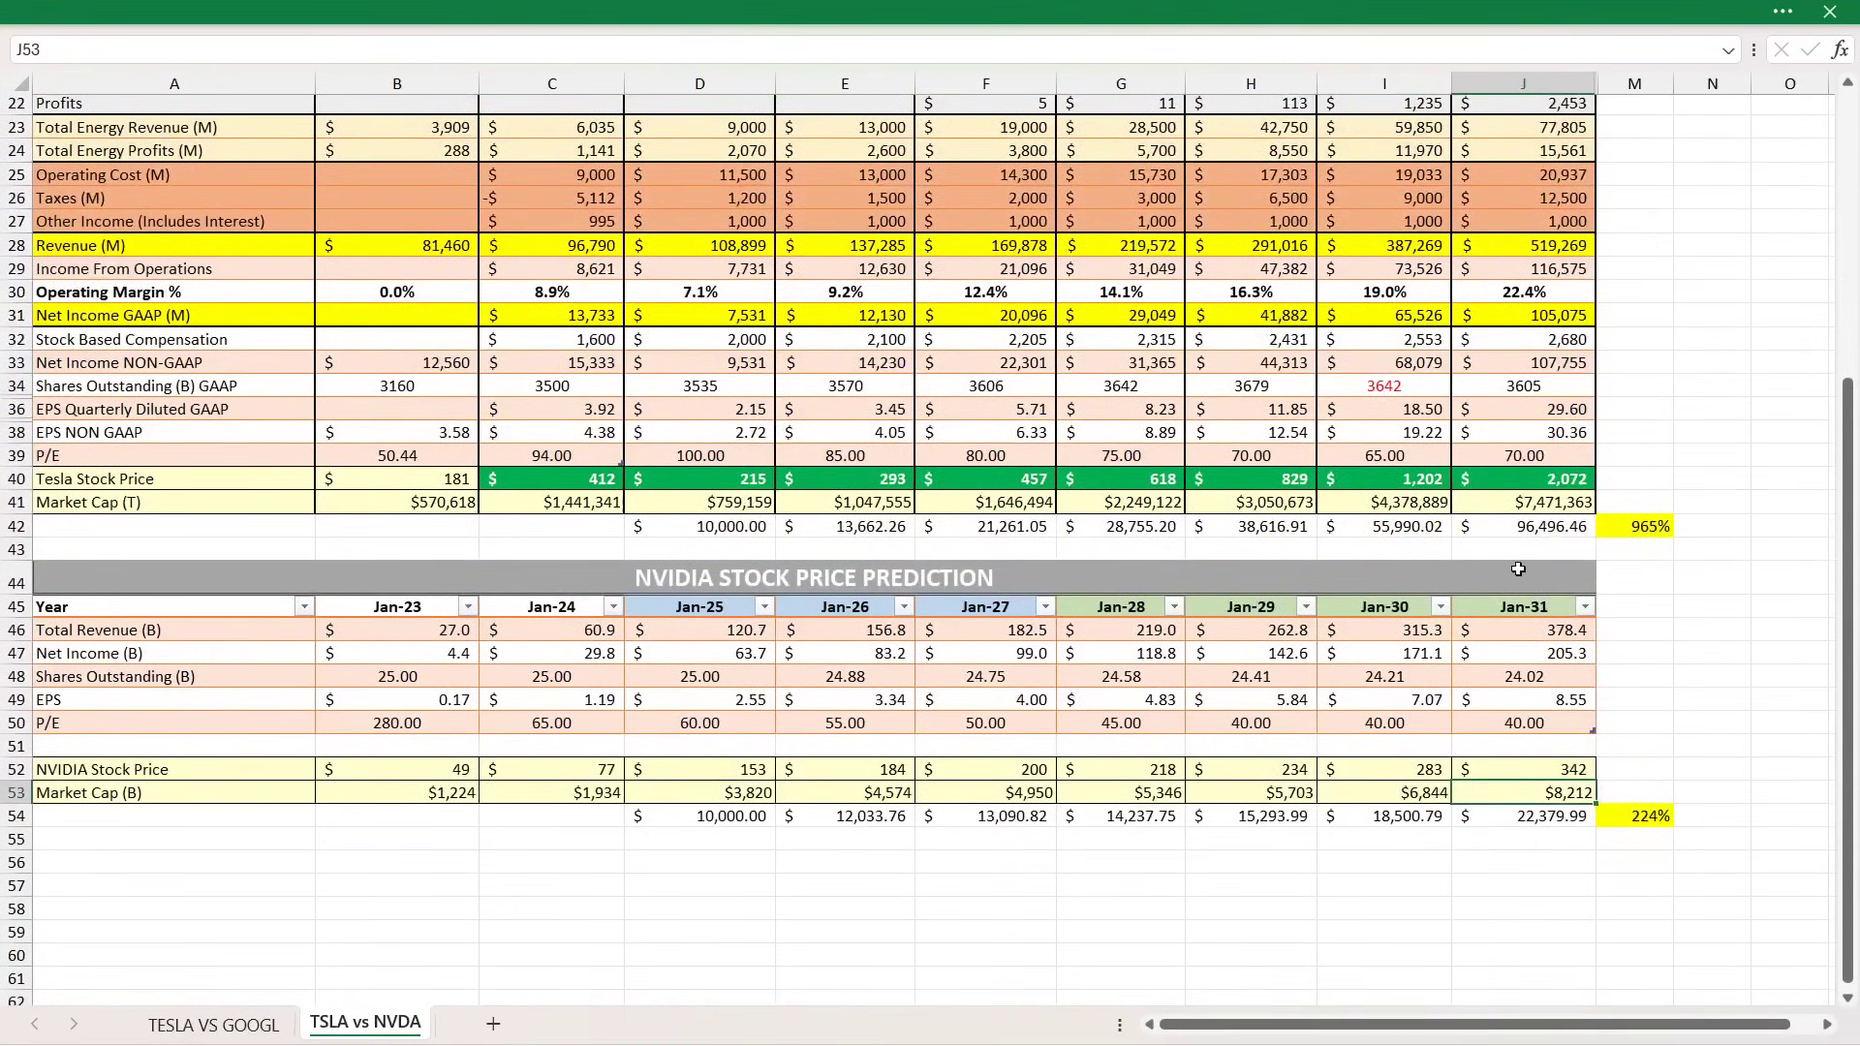
pyautogui.keyDown('ctrl'); pyautogui.click(1505, 506); pyautogui.keyUp('ctrl')
pyautogui.keyDown('ctrl'); pyautogui.click(1701, 580); pyautogui.keyUp('ctrl')
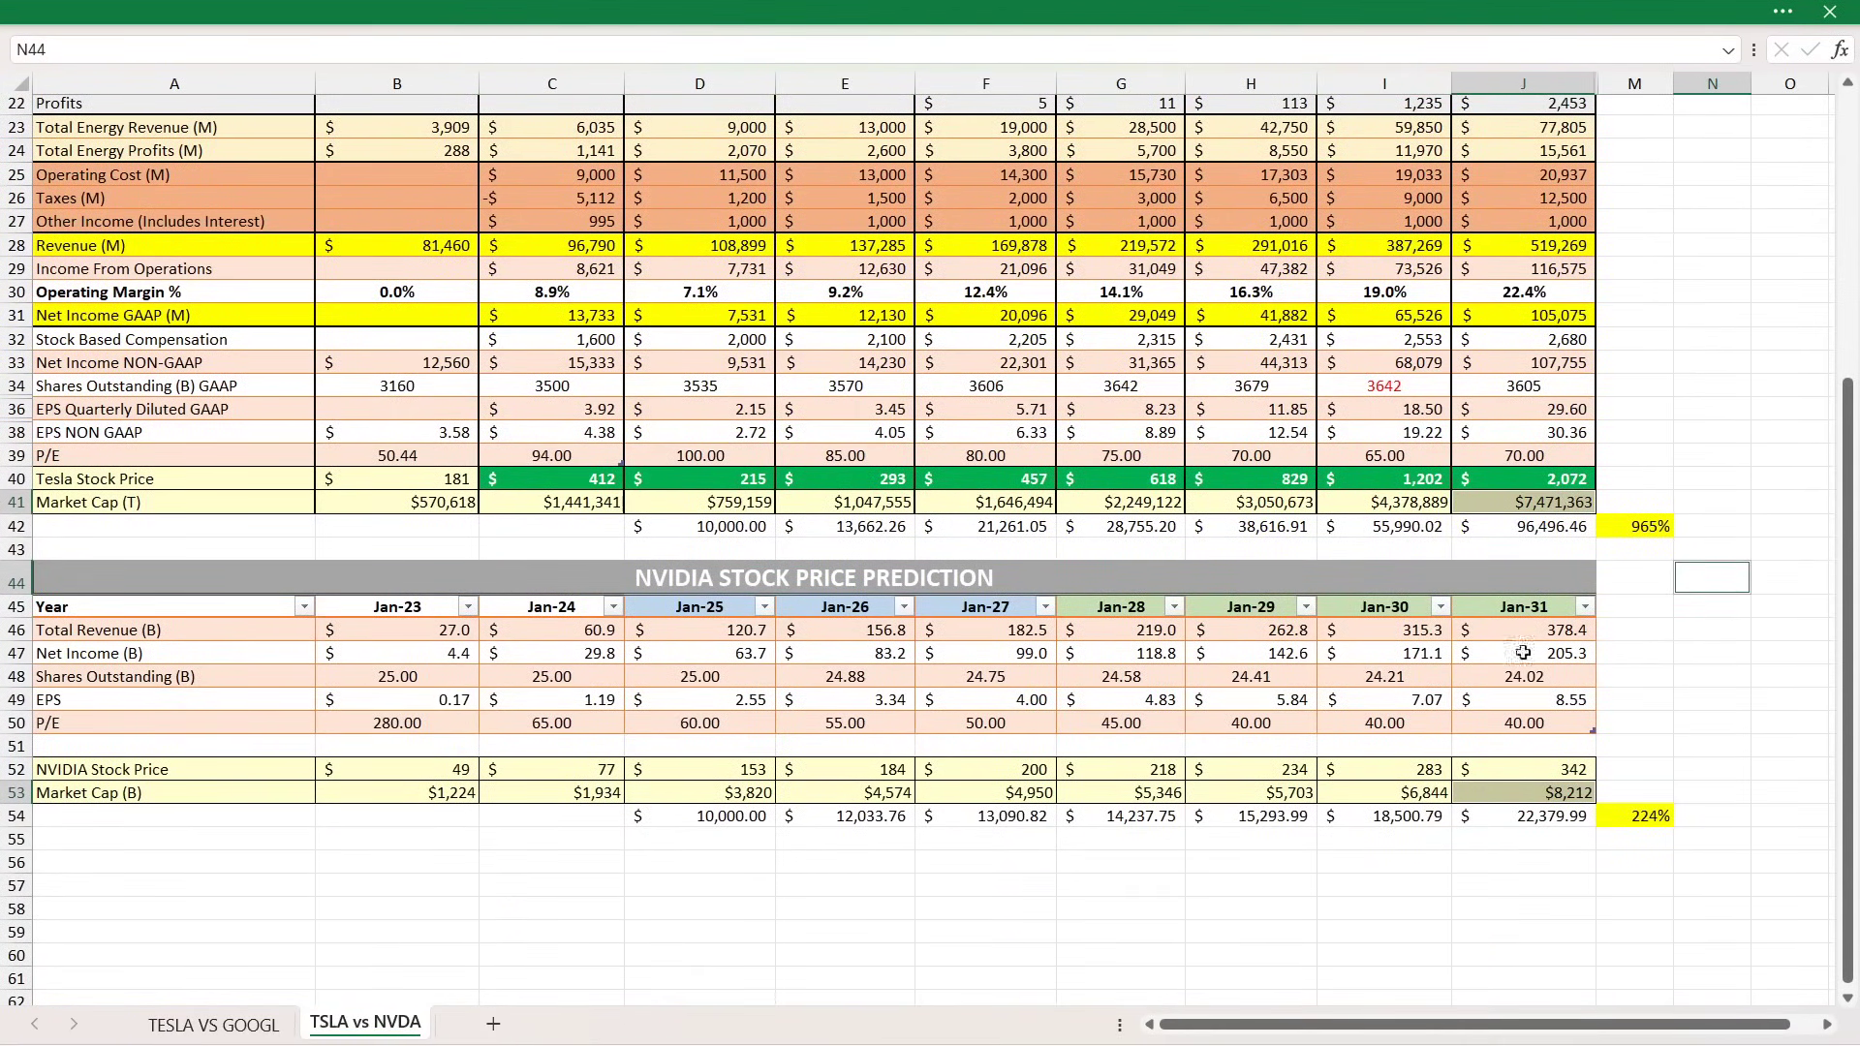
pyautogui.click(1616, 521)
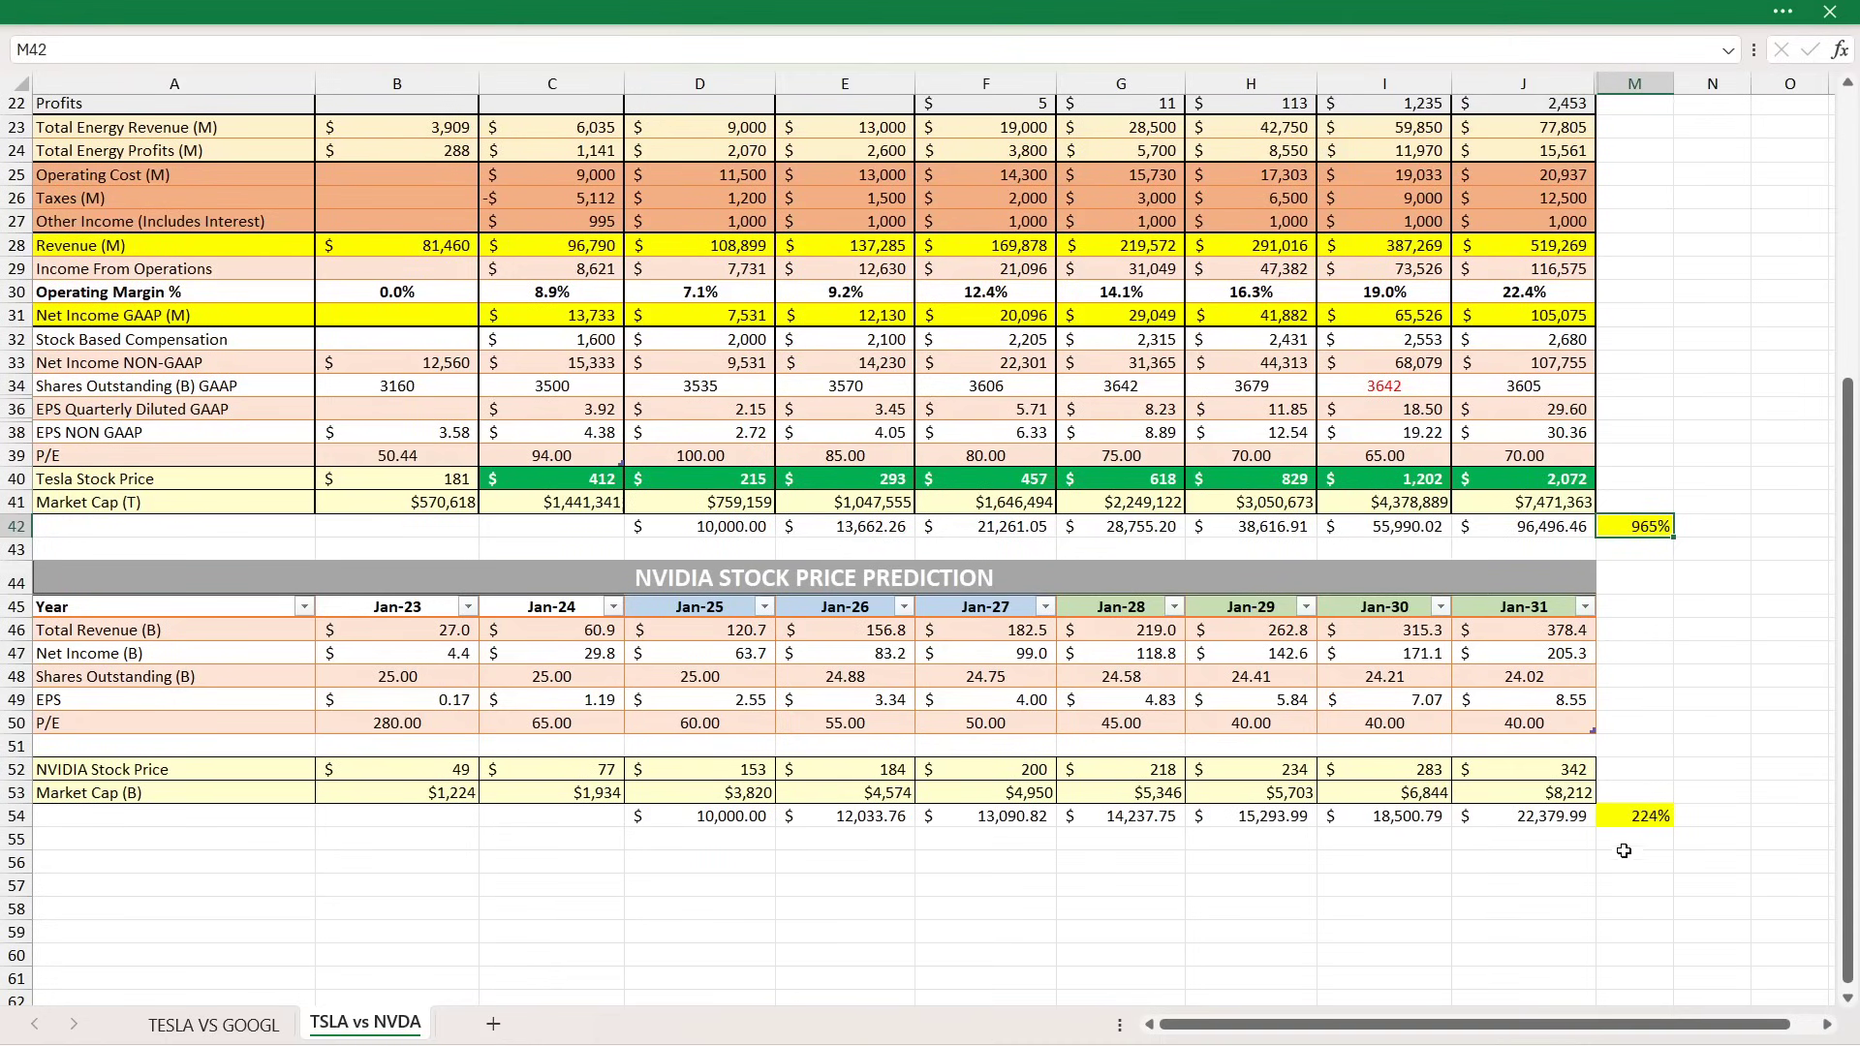
pyautogui.keyDown('ctrl'); pyautogui.click(1627, 819); pyautogui.keyUp('ctrl')
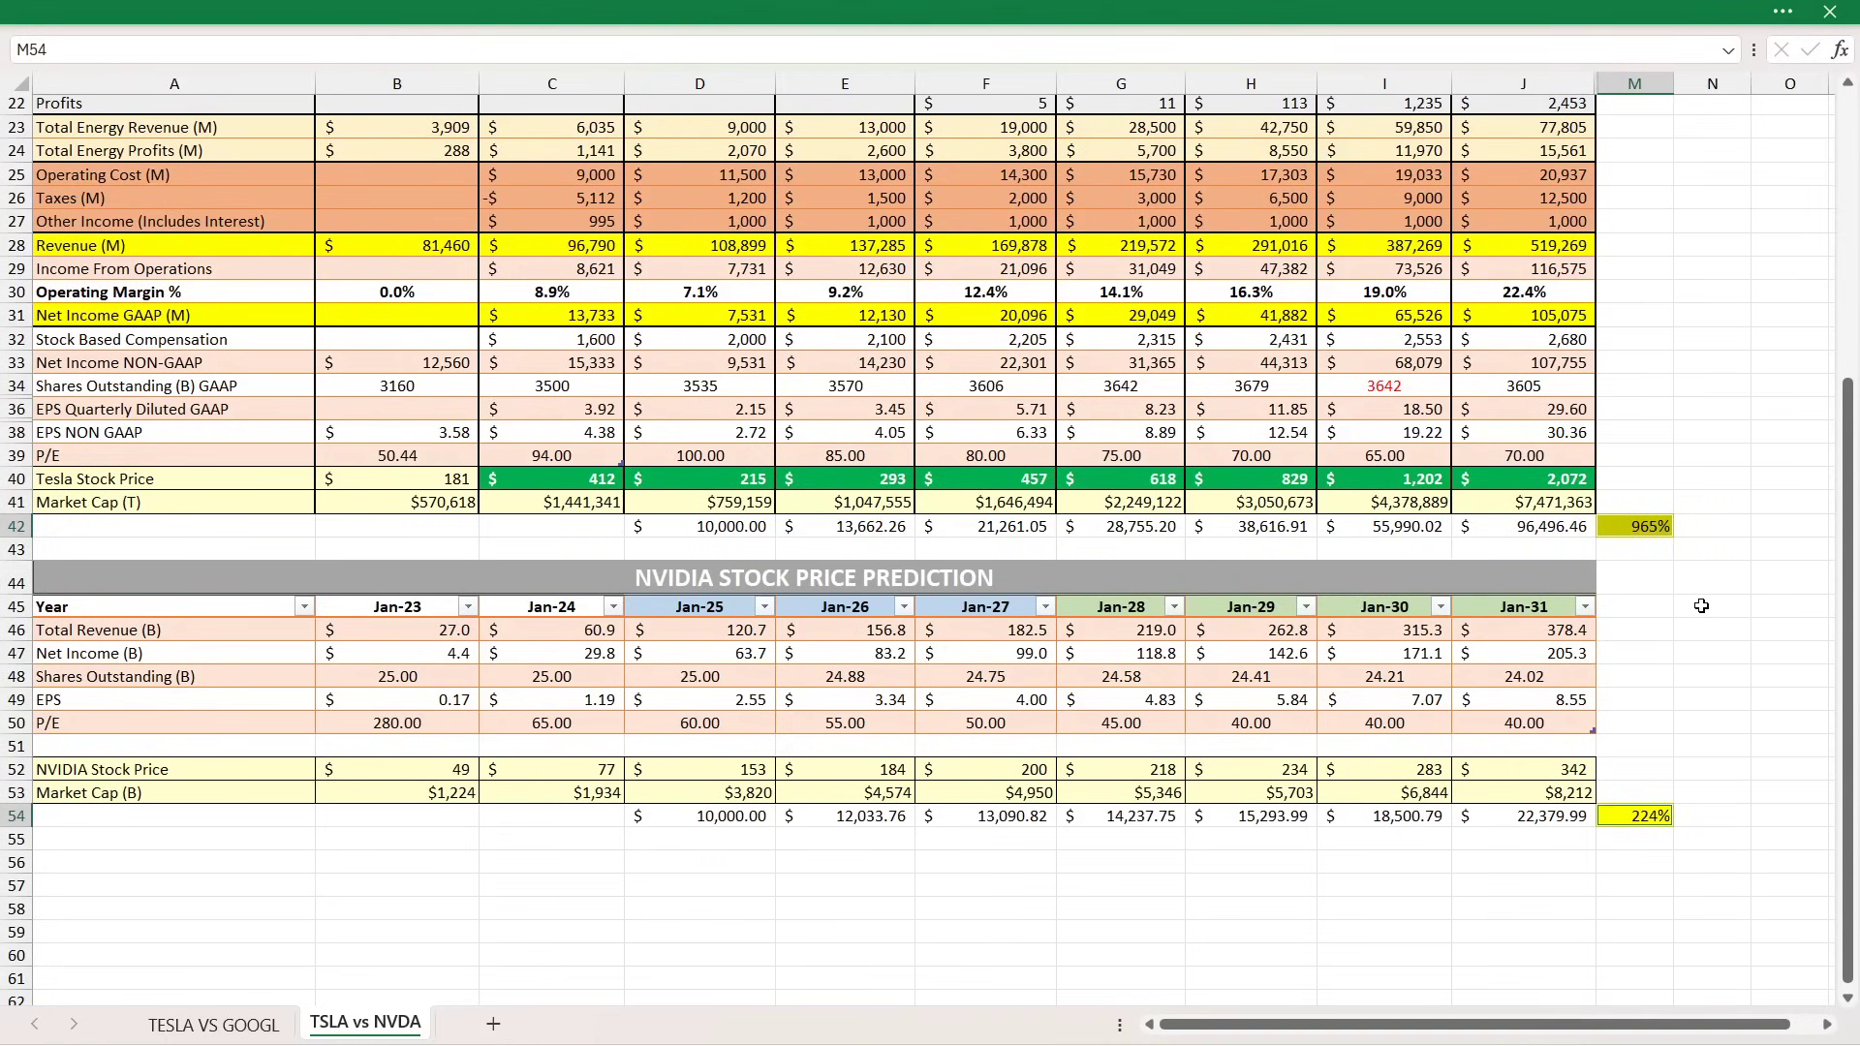
pyautogui.click(726, 796)
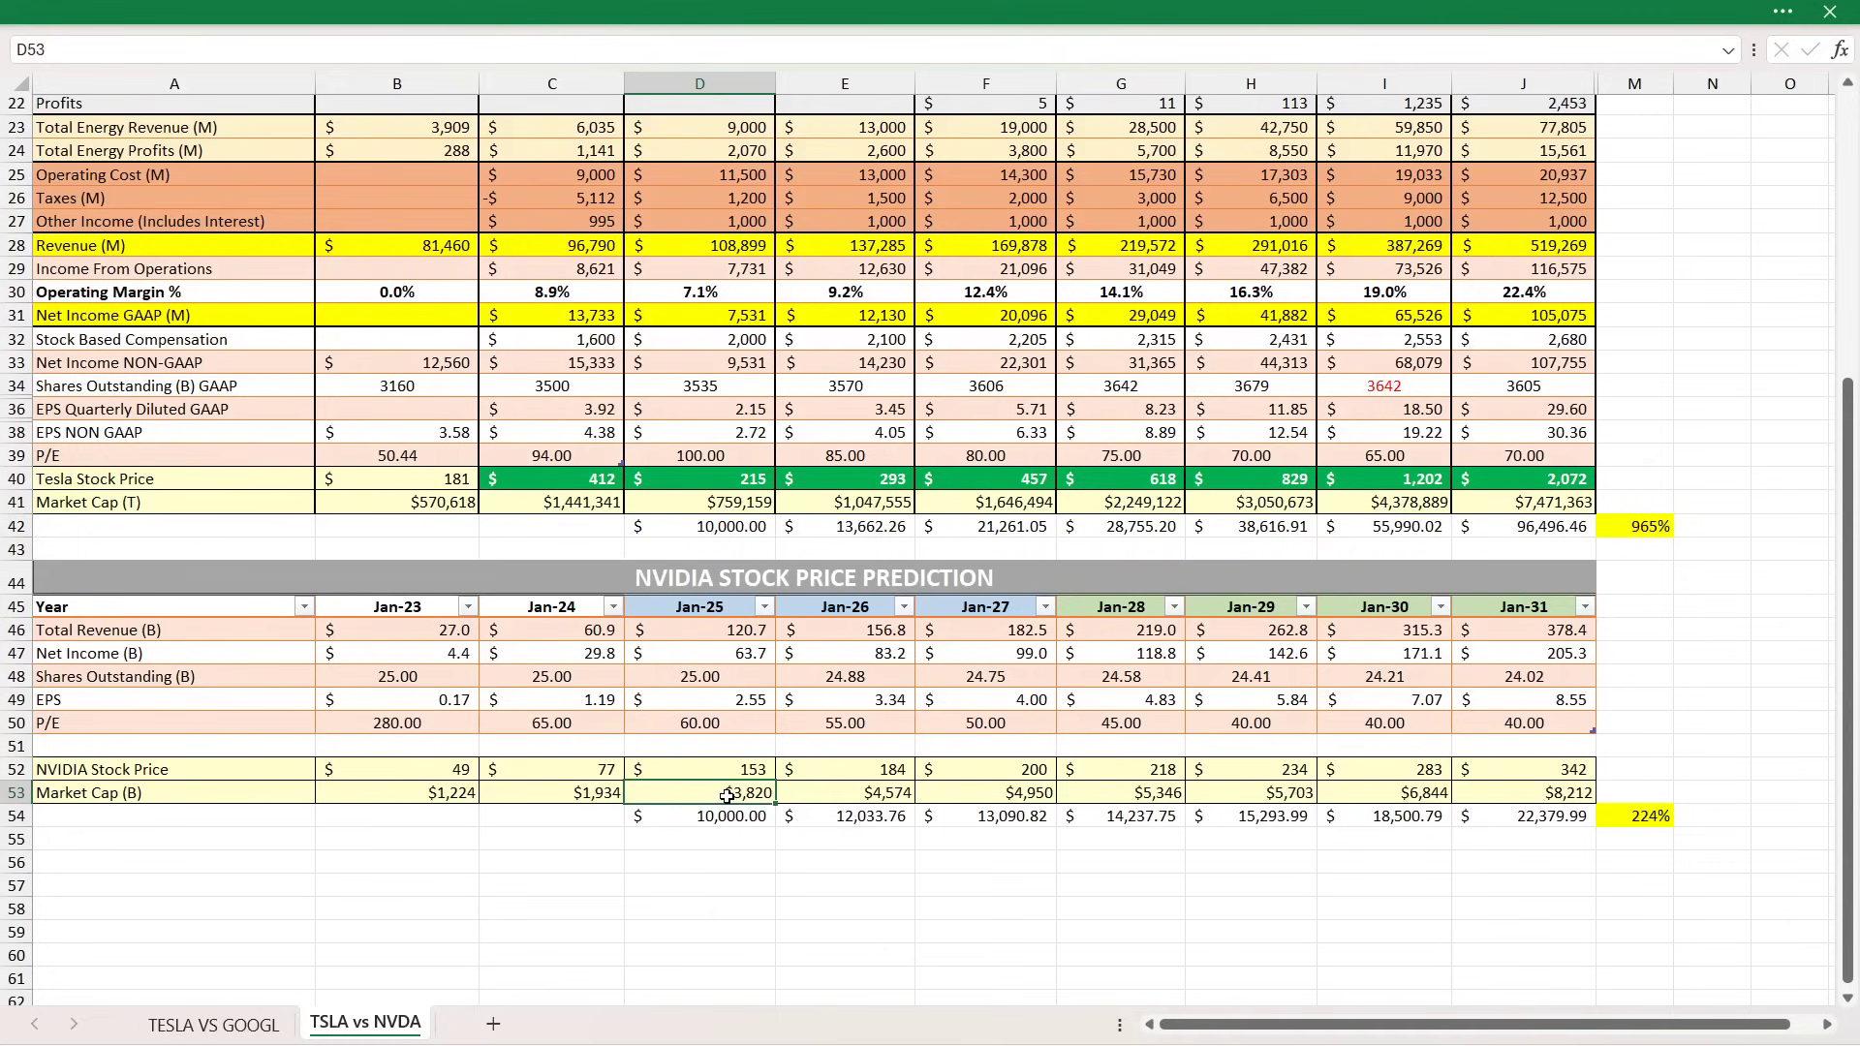
pyautogui.click(682, 504)
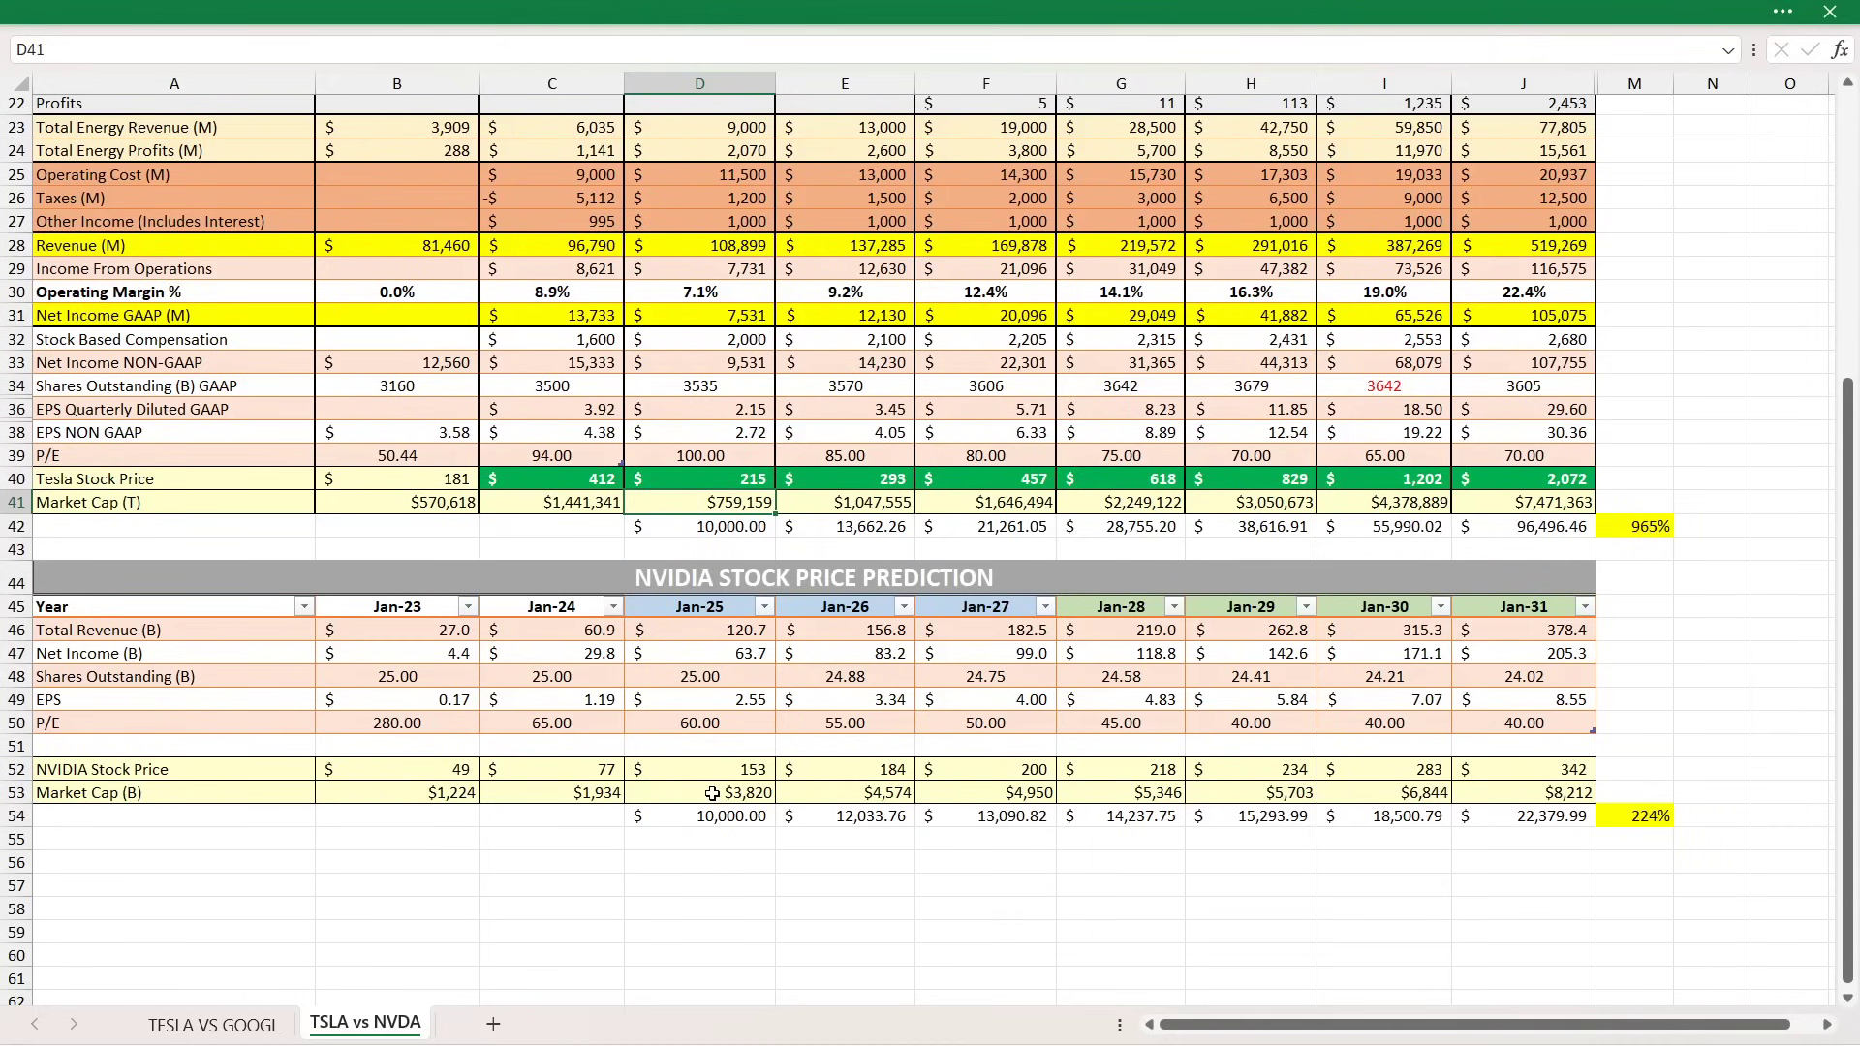
pyautogui.click(1486, 792)
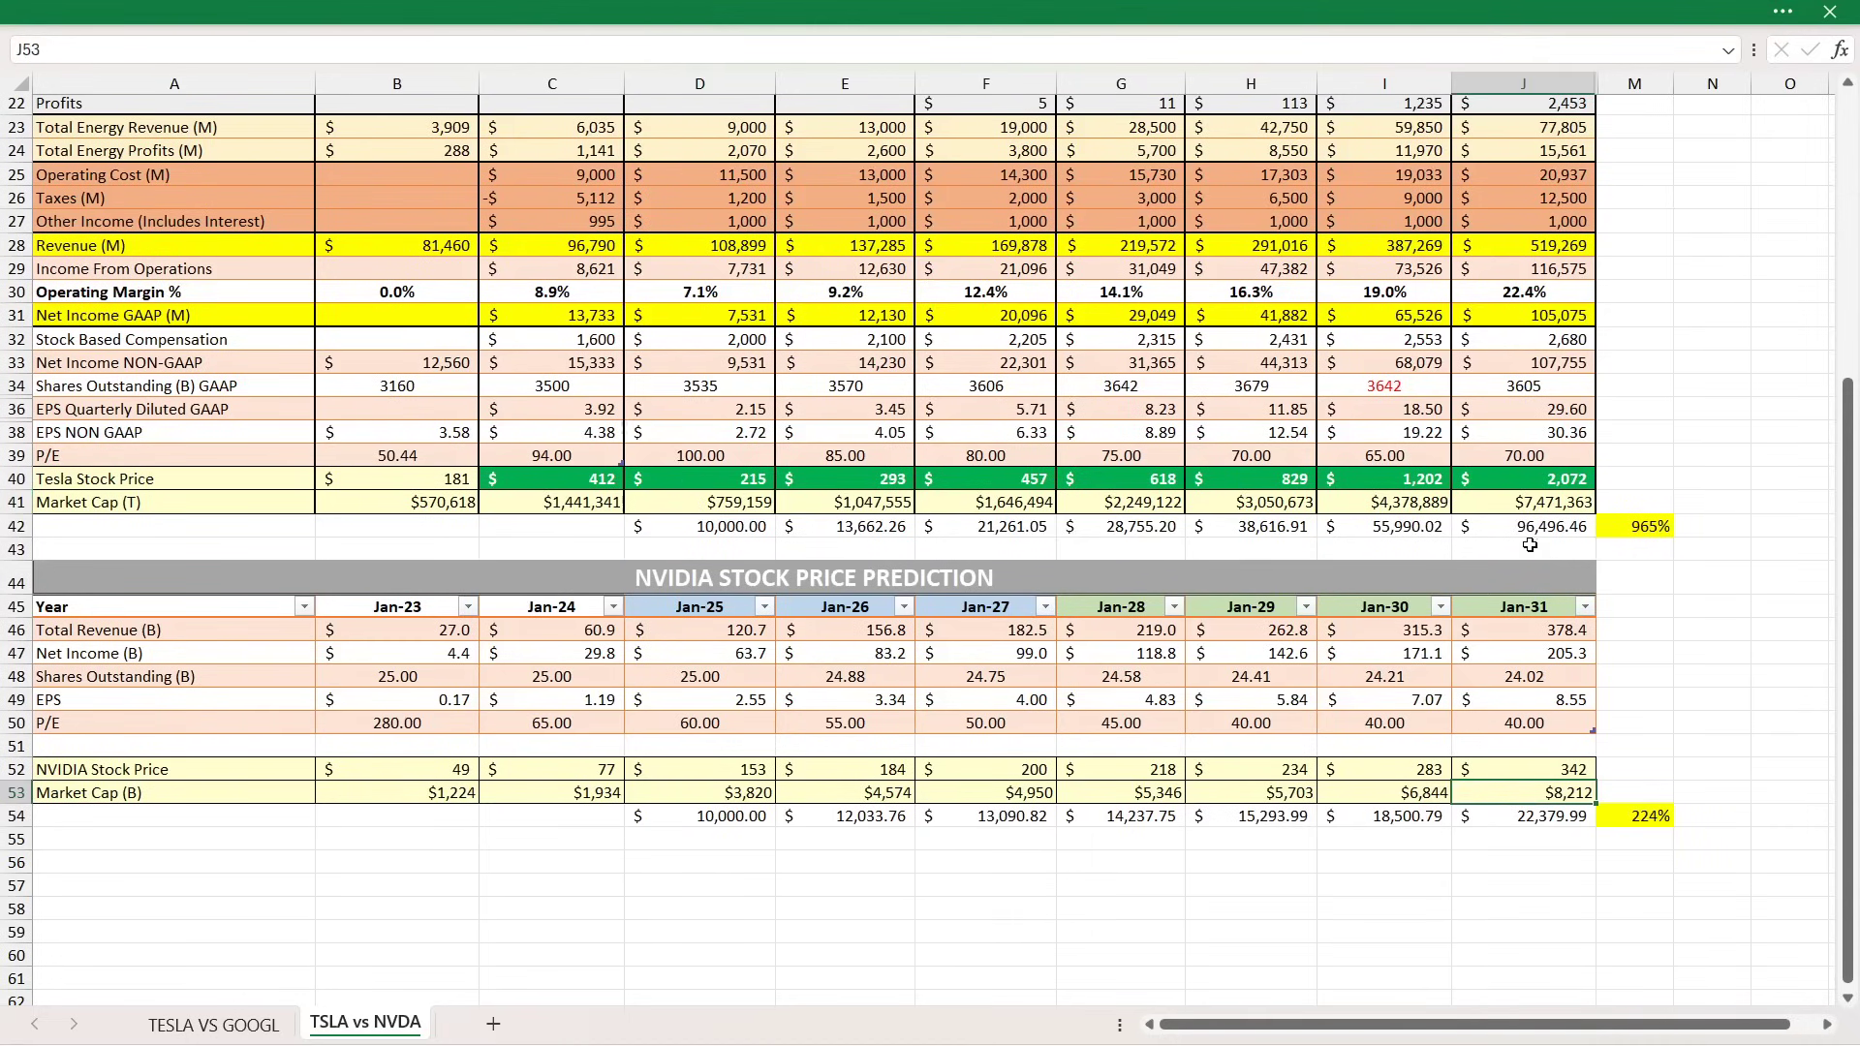
pyautogui.keyDown('ctrl'); pyautogui.click(1504, 505); pyautogui.keyUp('ctrl')
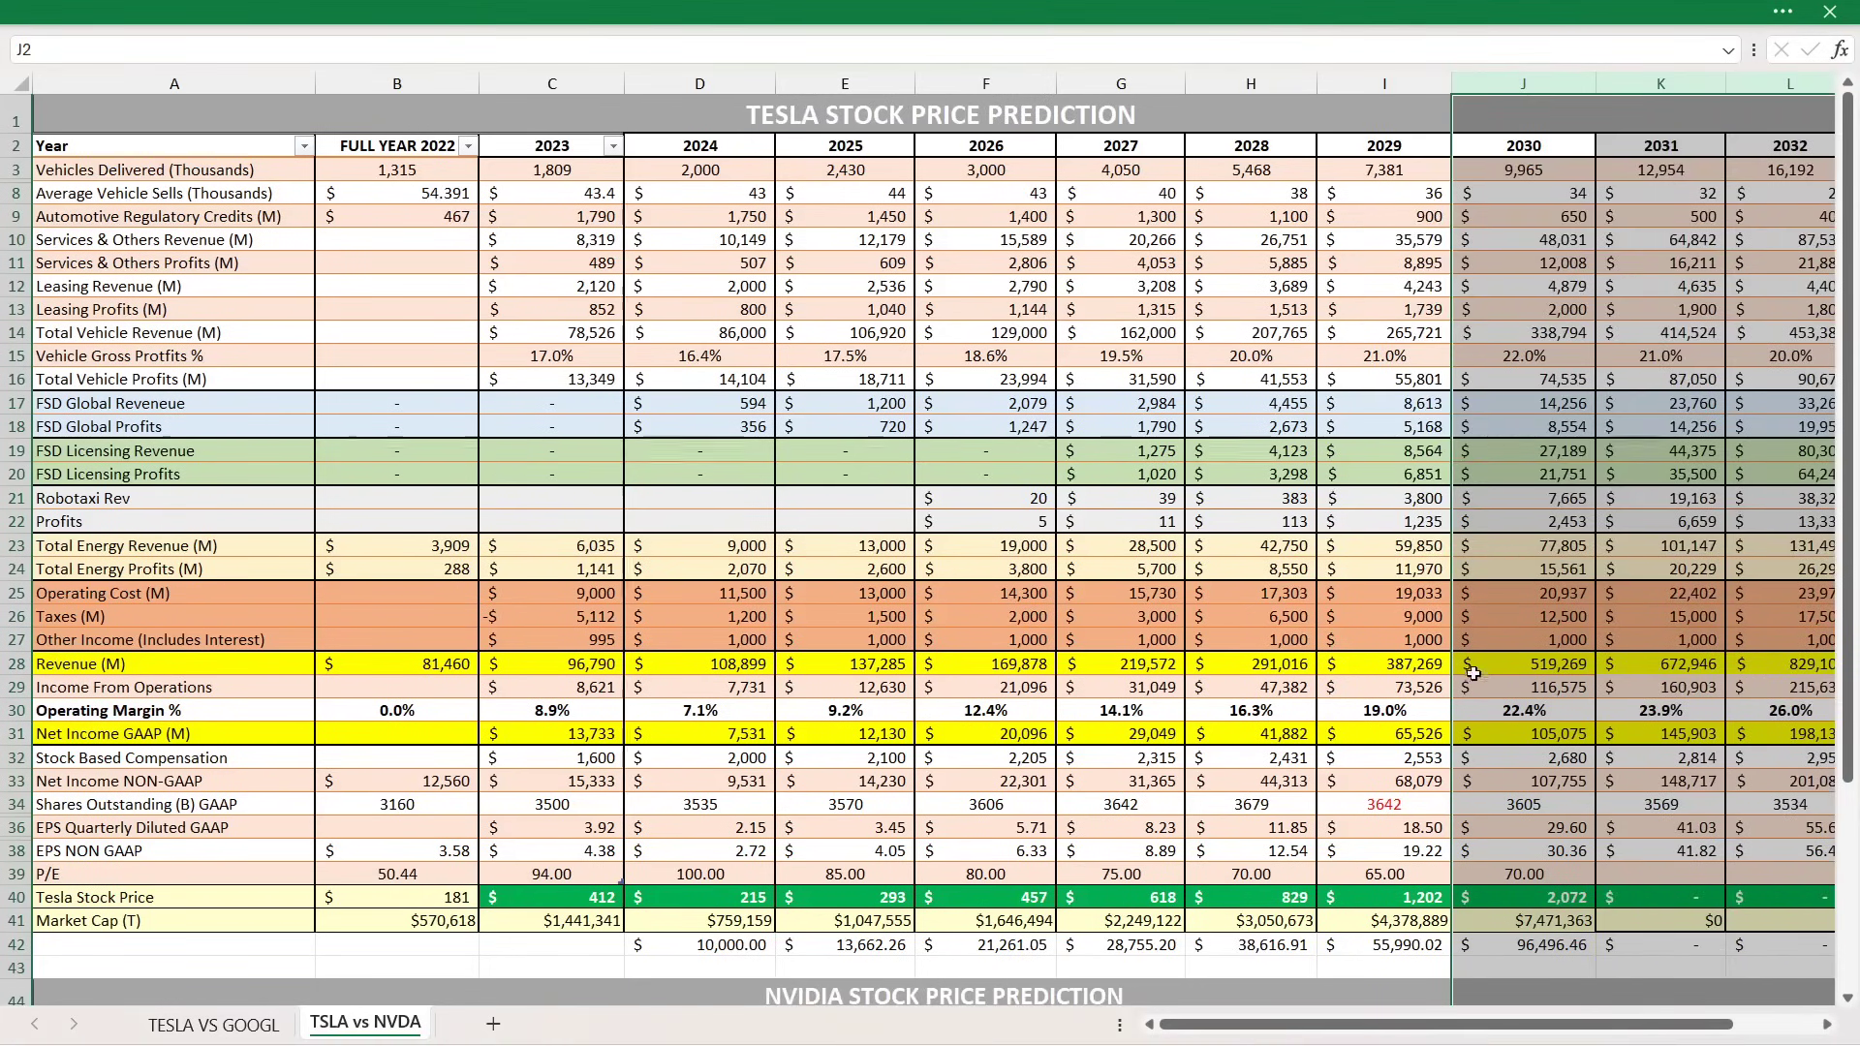
pyautogui.moveTo(1441, 1025); pyautogui.dragTo(1481, 1025)
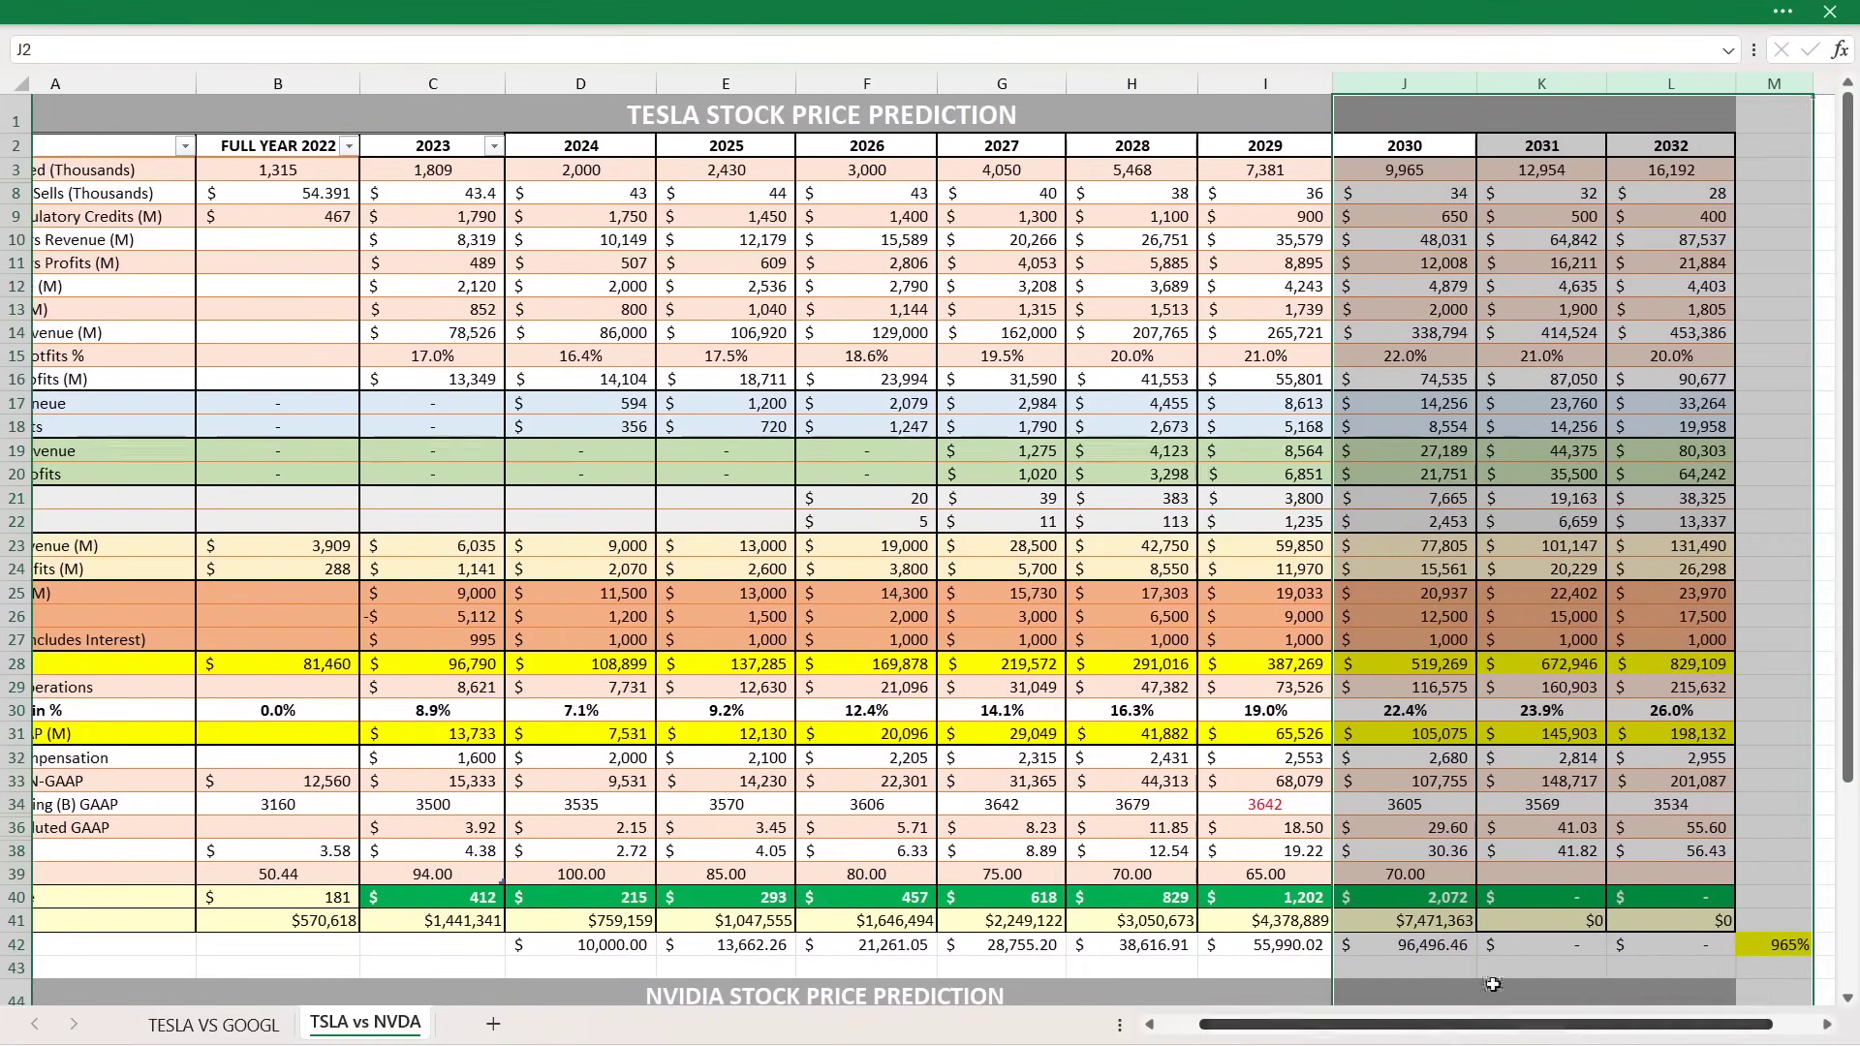
pyautogui.scroll(-5, 1493, 984)
pyautogui.scroll(6, 1639, 671)
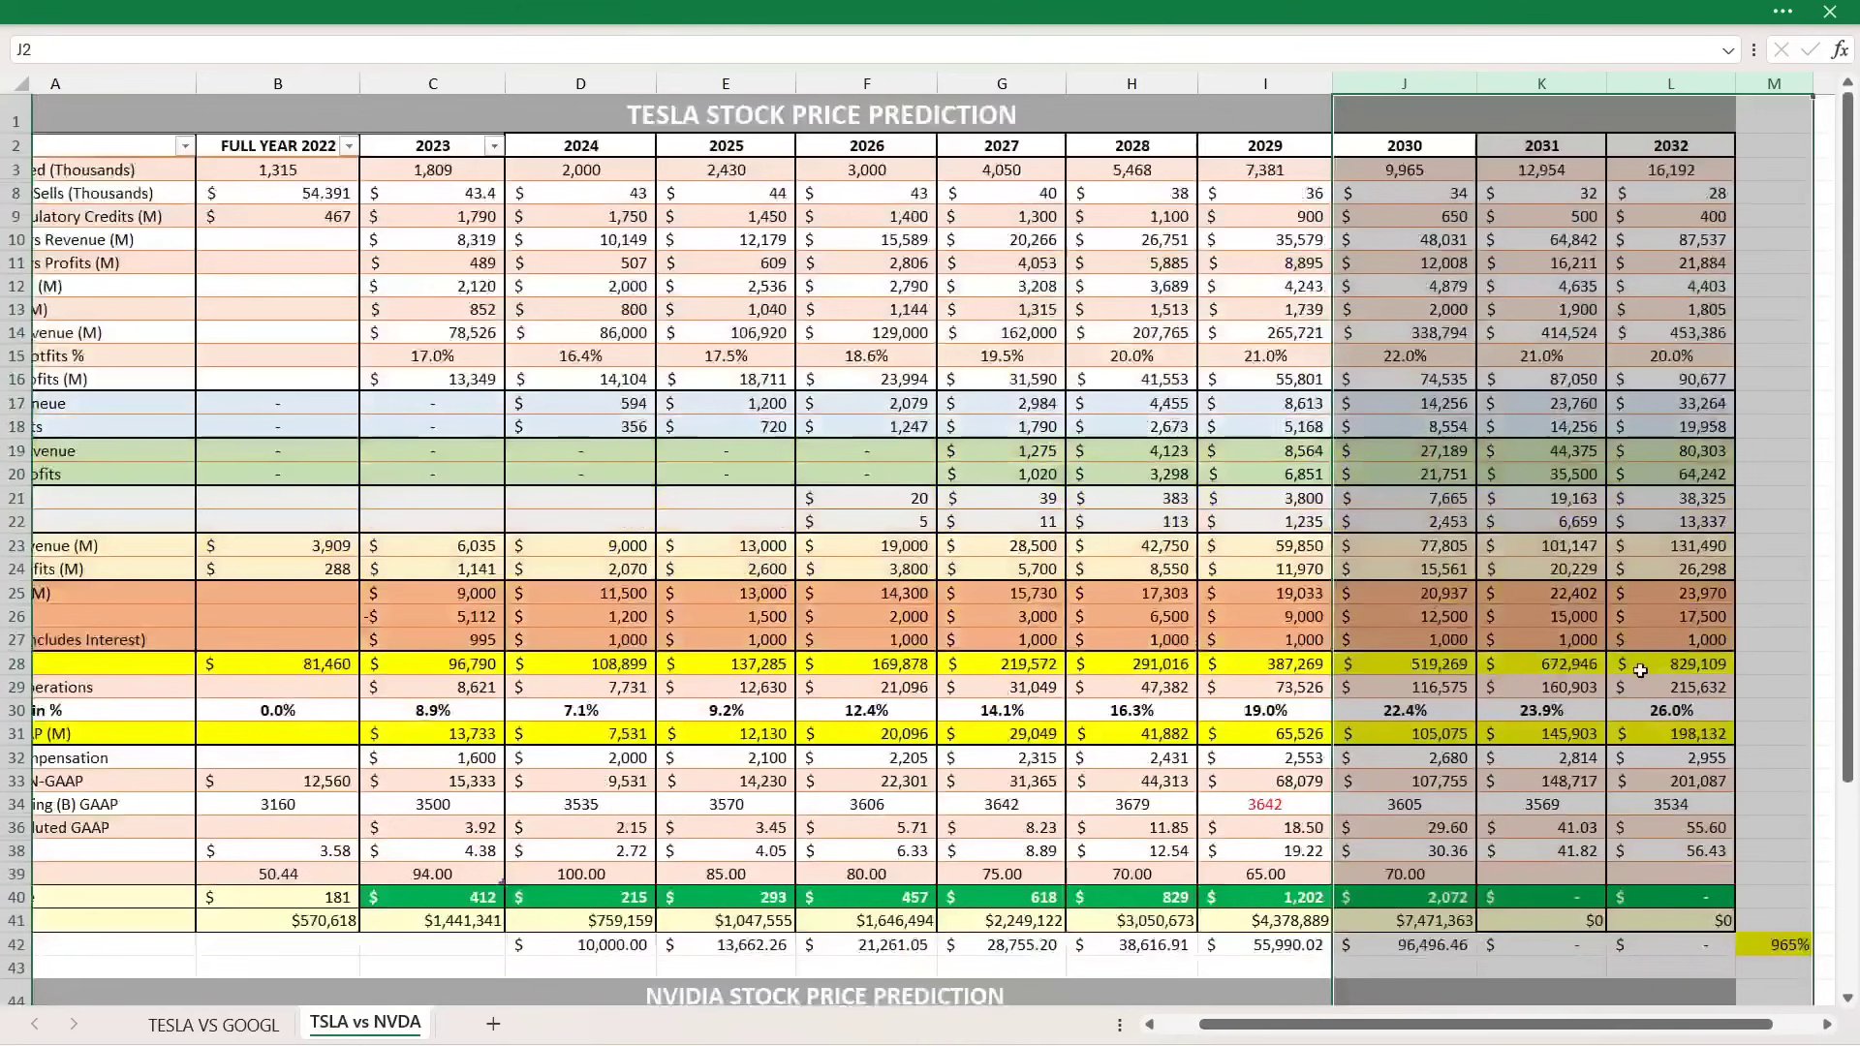
pyautogui.click(1580, 174)
pyautogui.click(1625, 171)
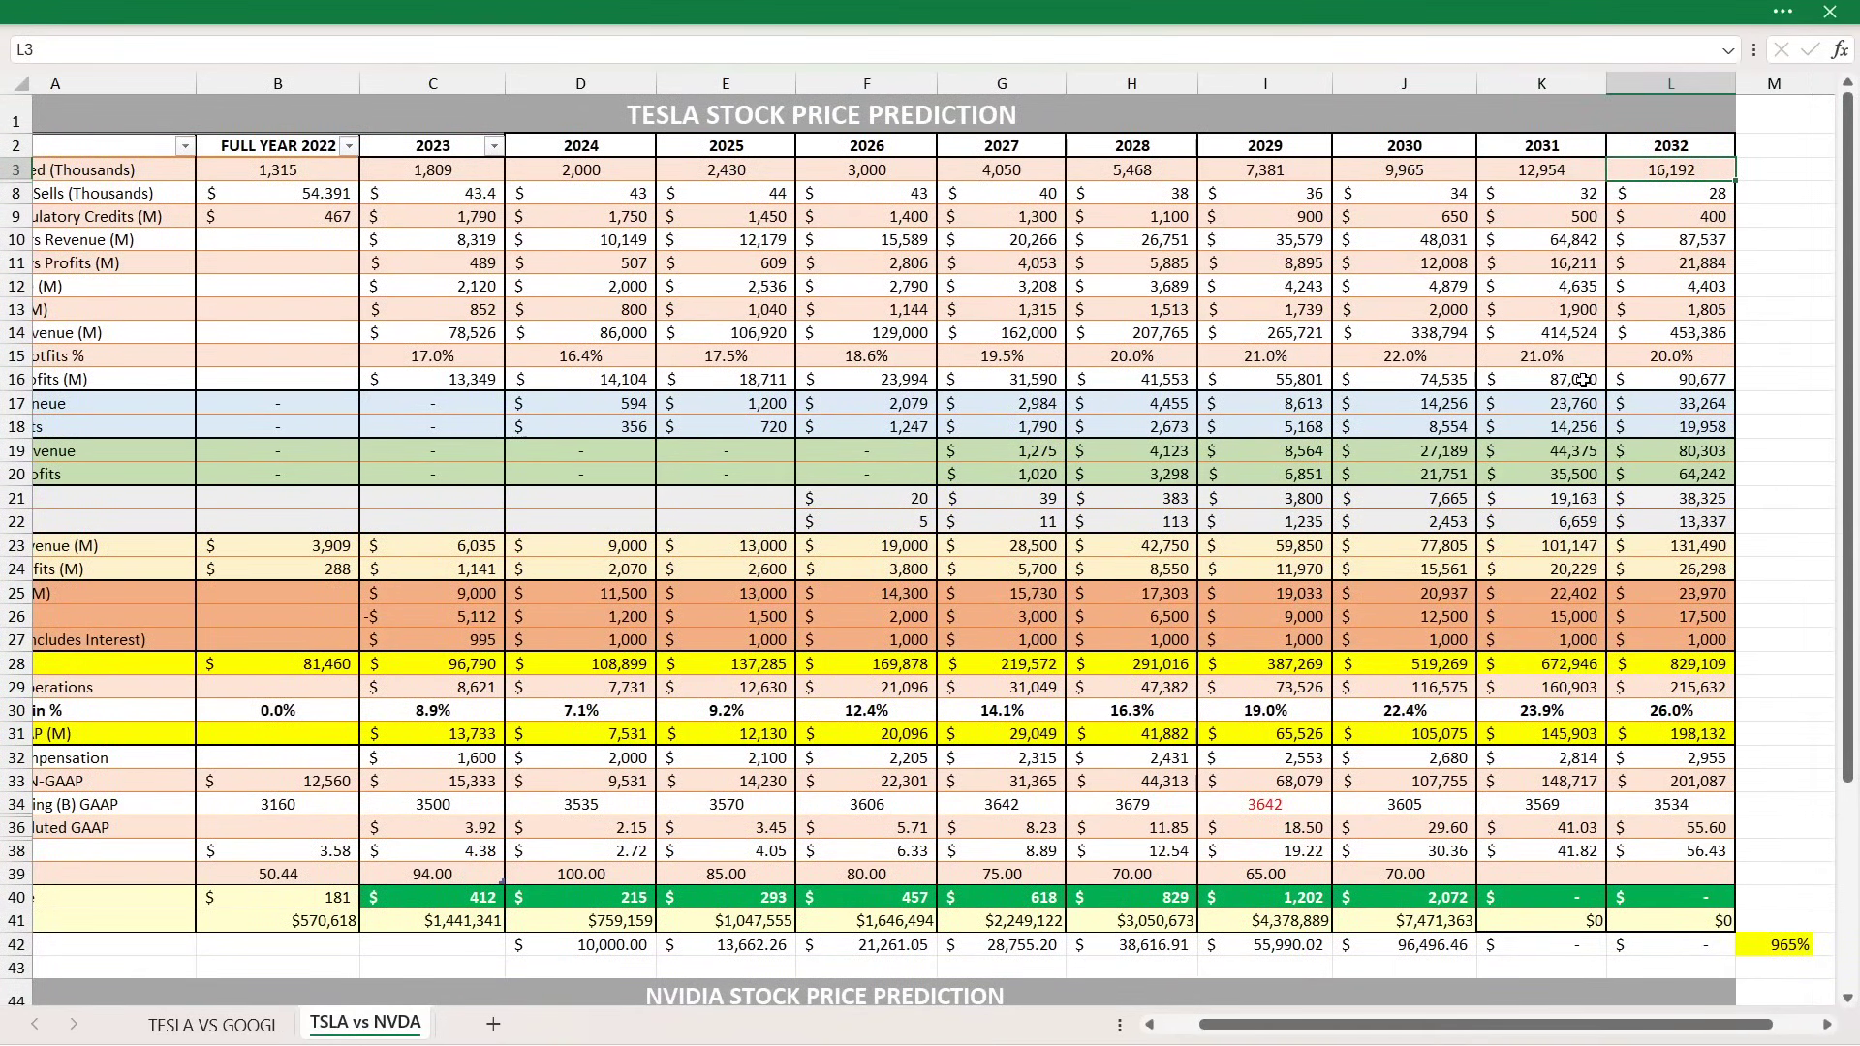
pyautogui.moveTo(1567, 356); pyautogui.dragTo(1633, 358)
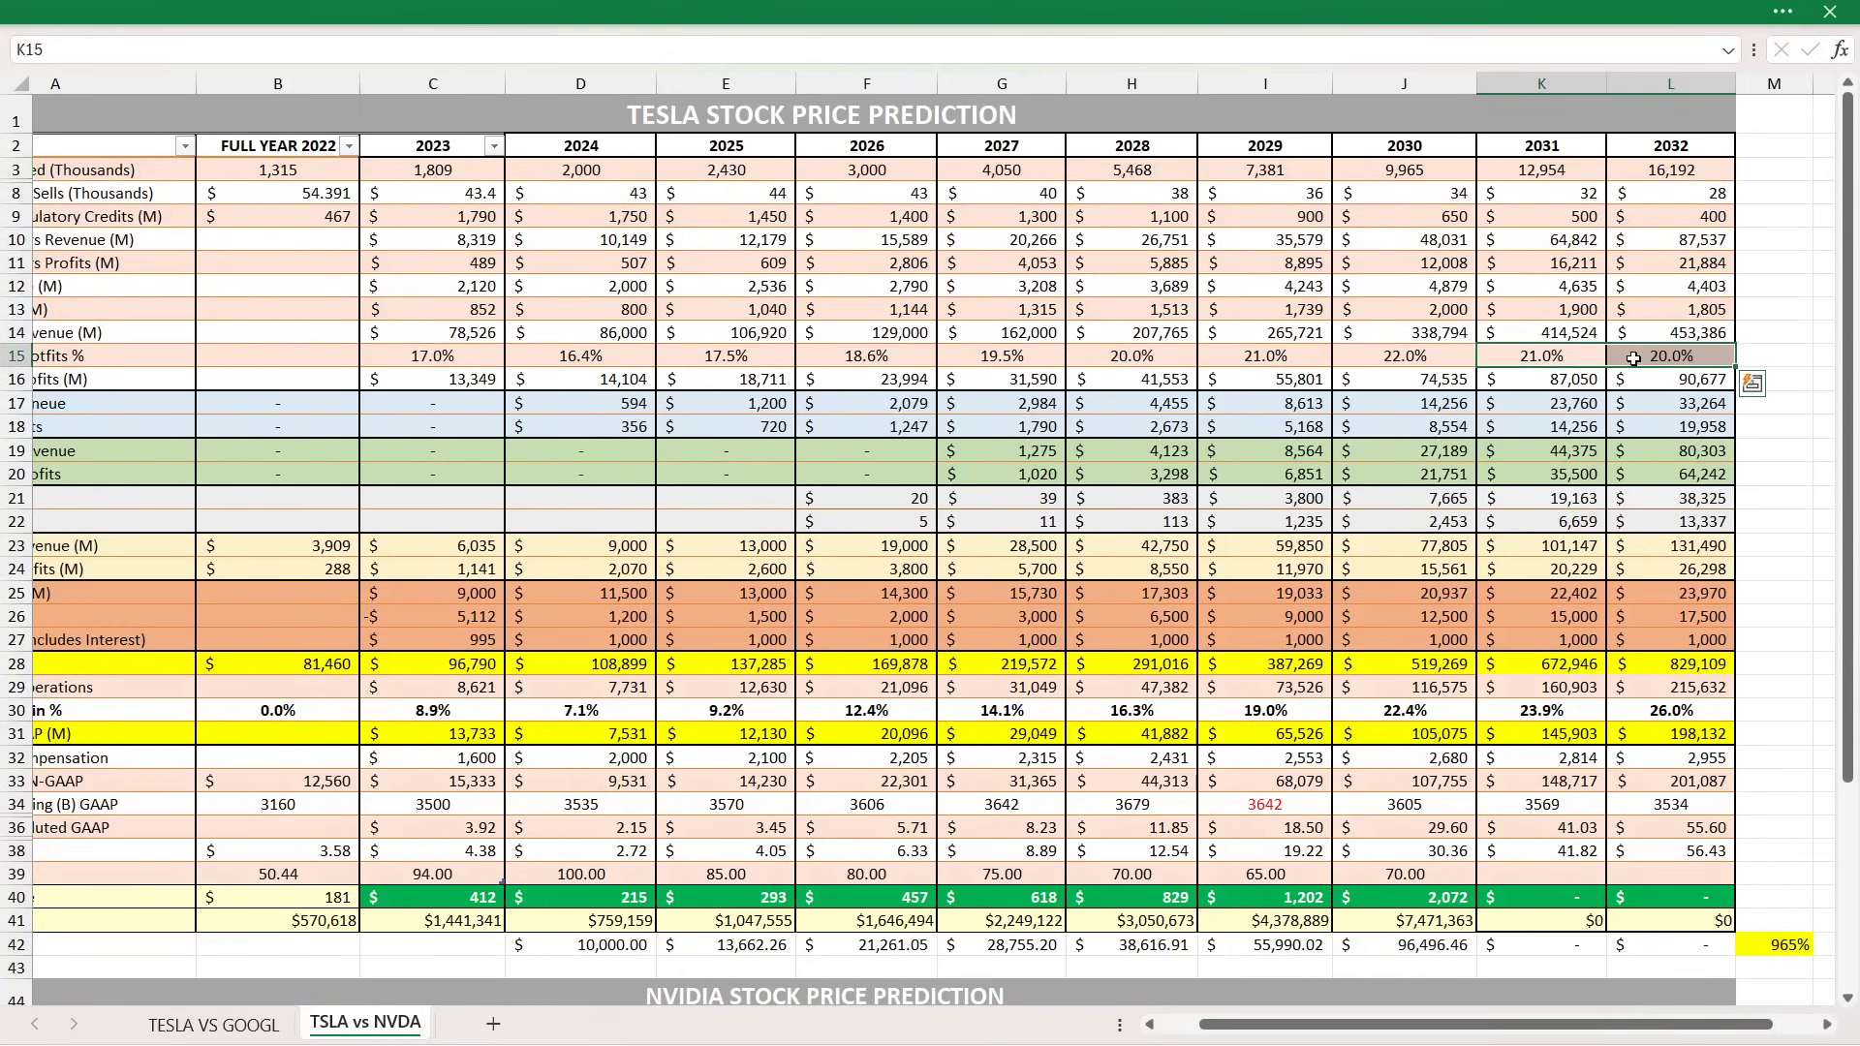
pyautogui.click(1659, 189)
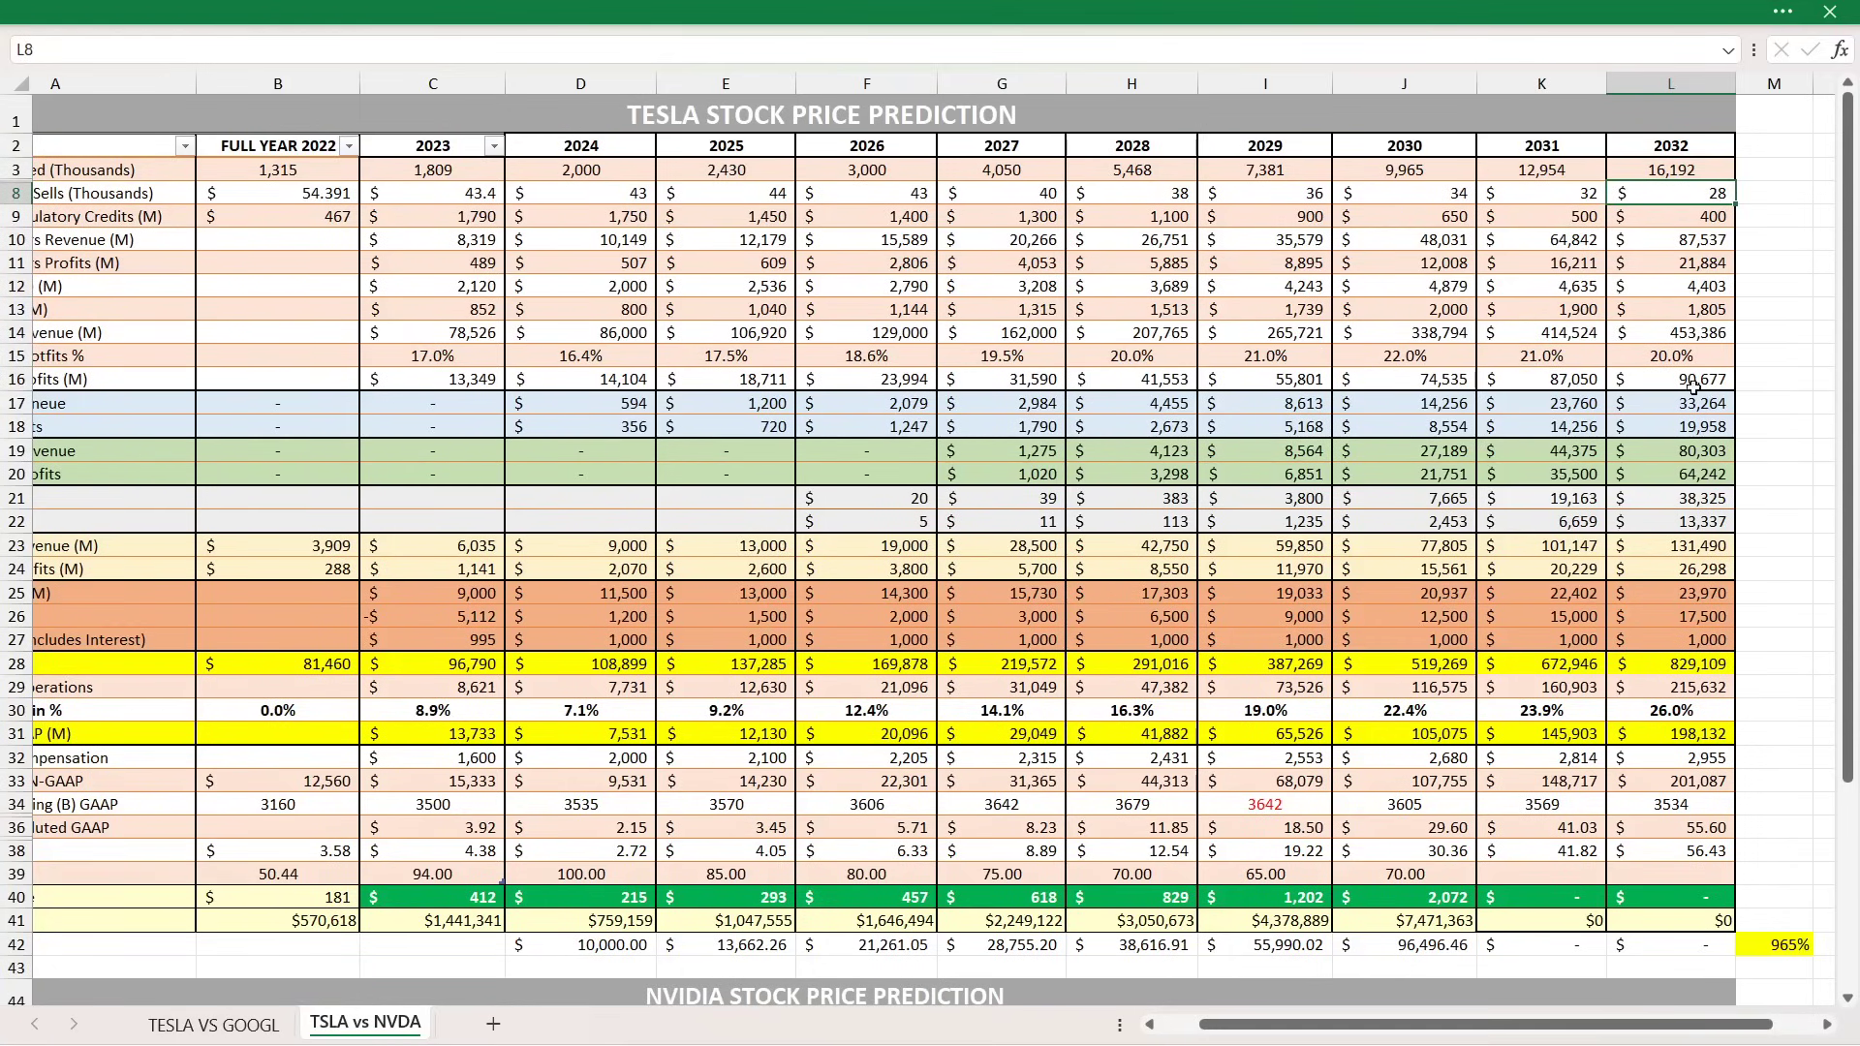
pyautogui.moveTo(1584, 408); pyautogui.dragTo(1665, 424)
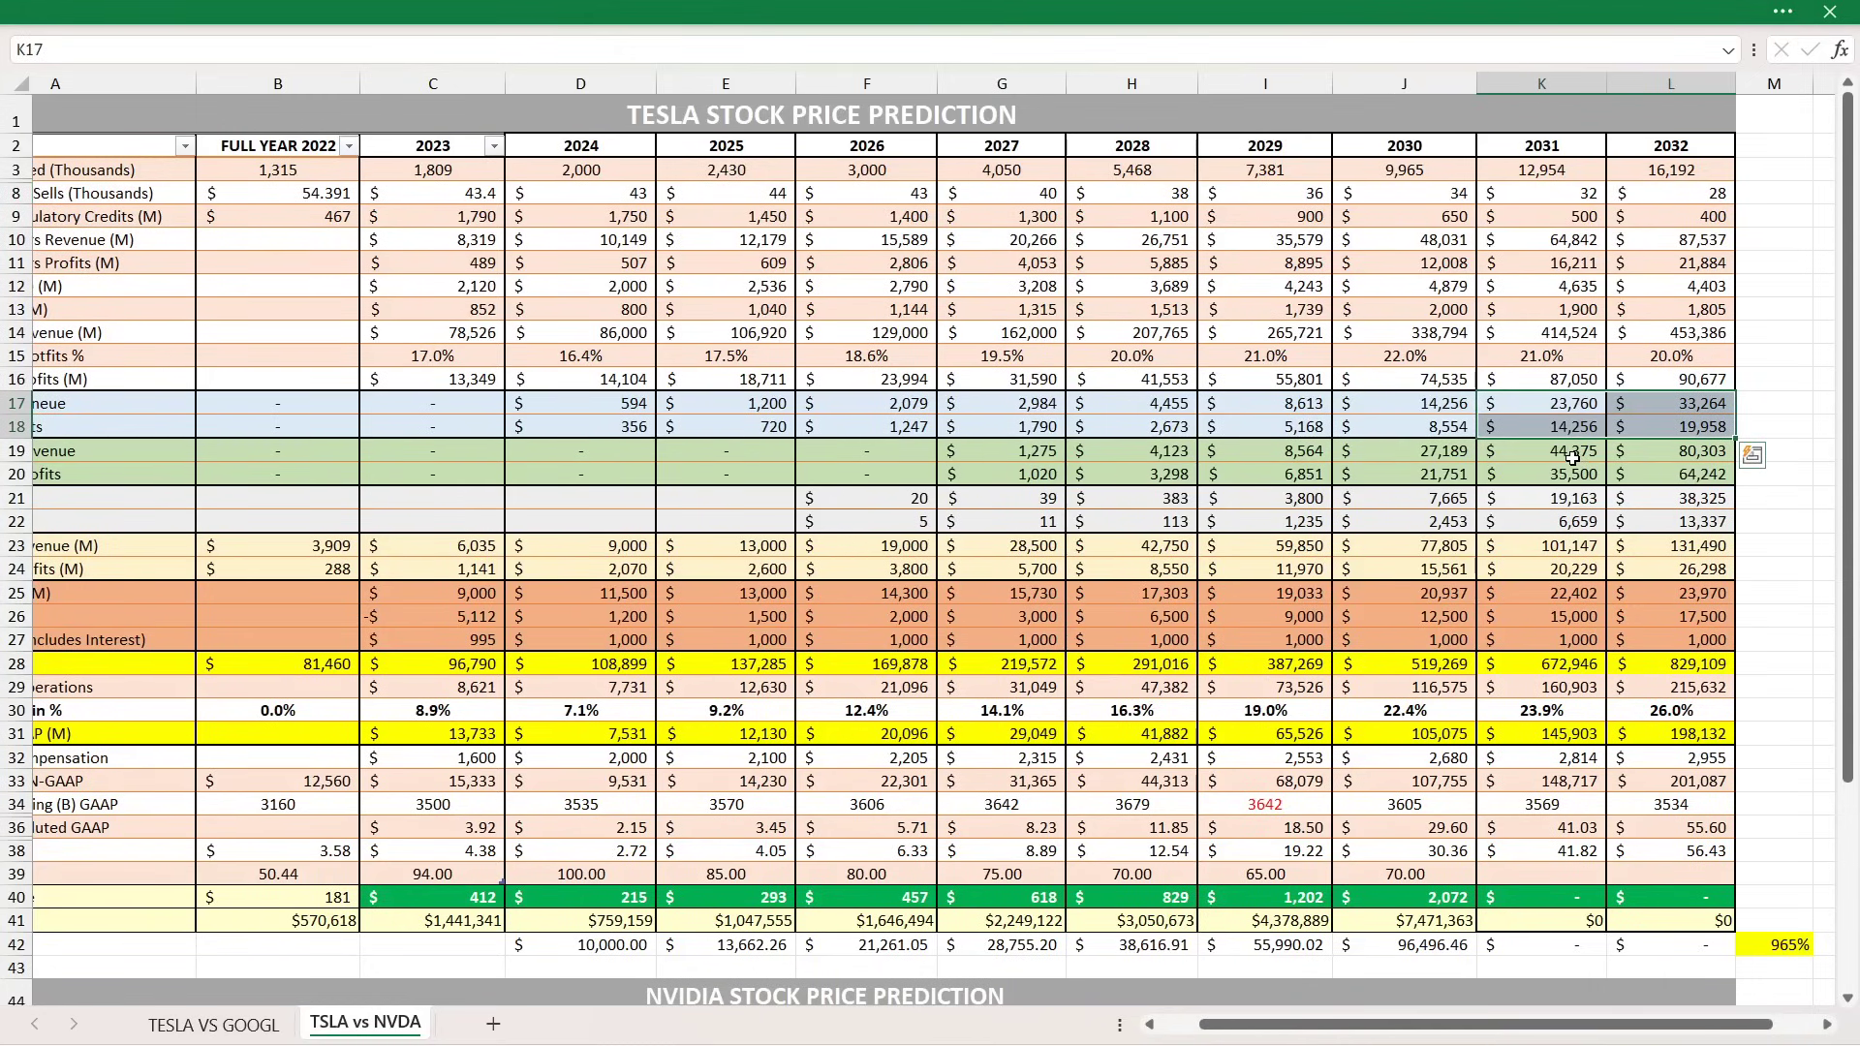
pyautogui.moveTo(1537, 452); pyautogui.dragTo(1645, 466)
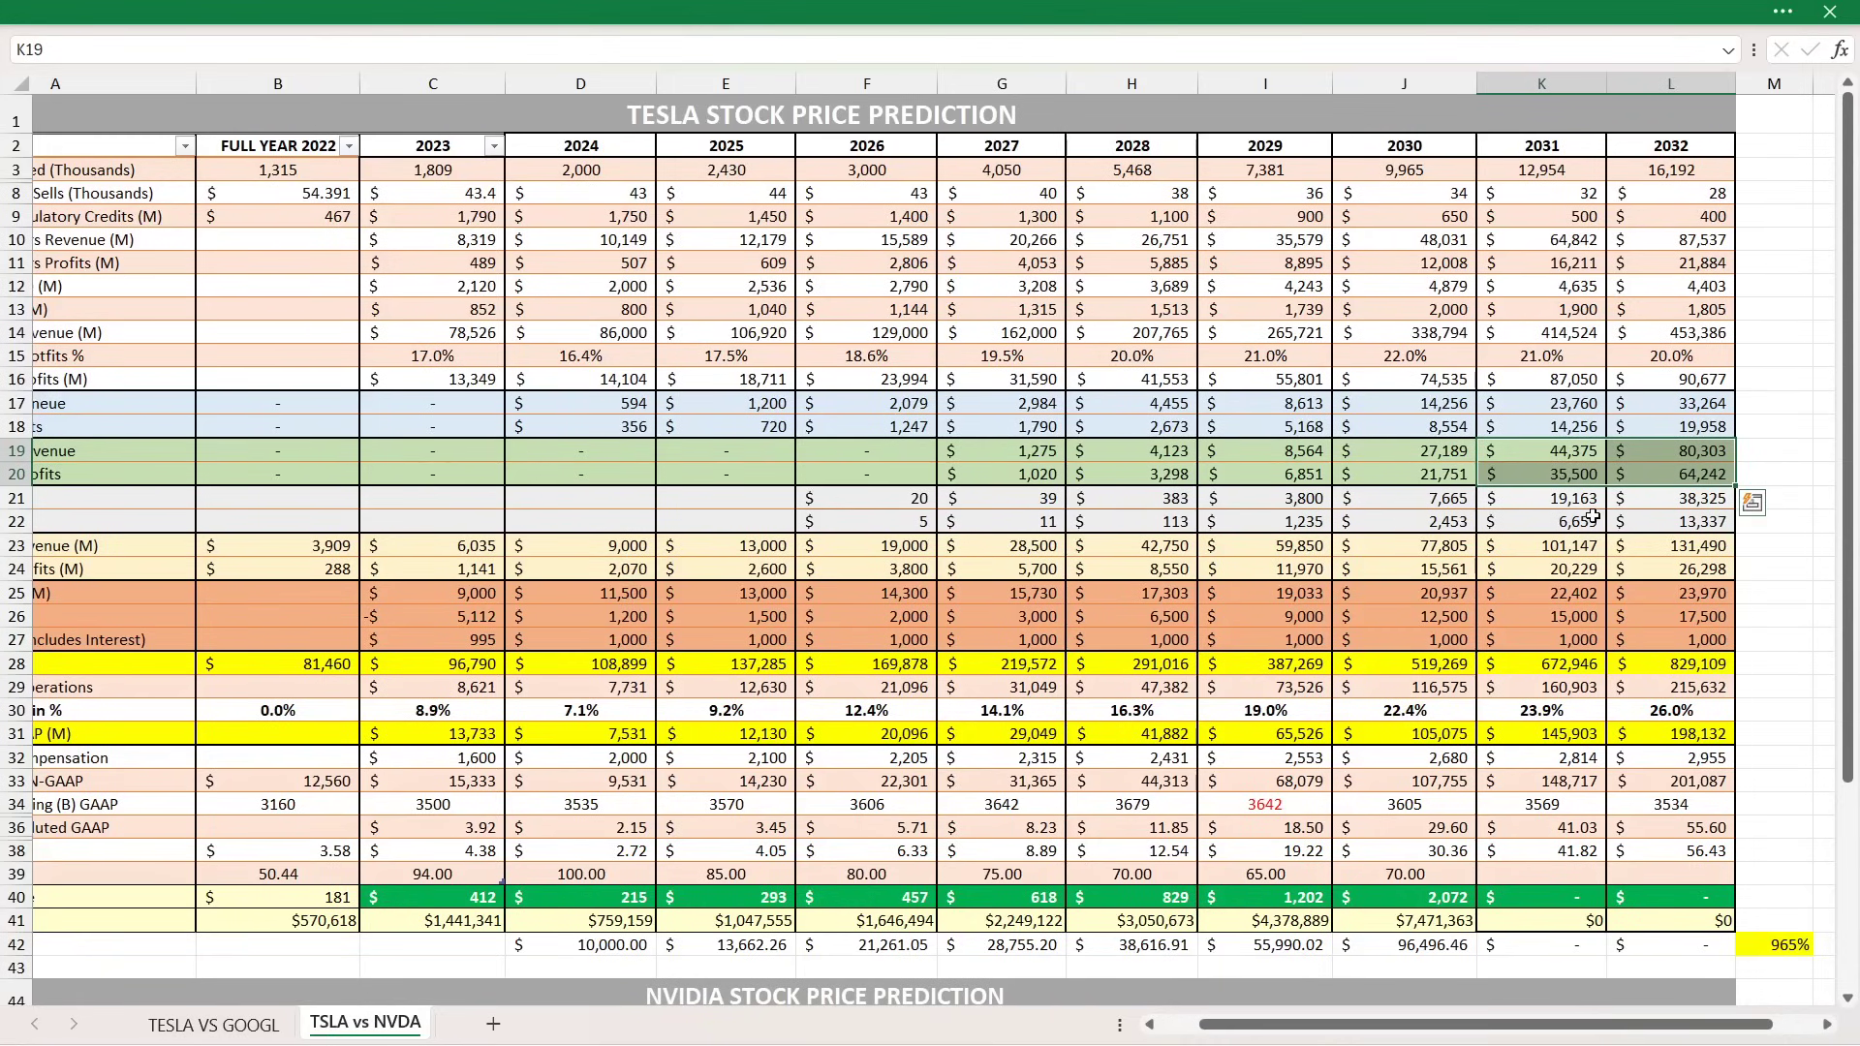
pyautogui.moveTo(1581, 503); pyautogui.dragTo(1644, 518)
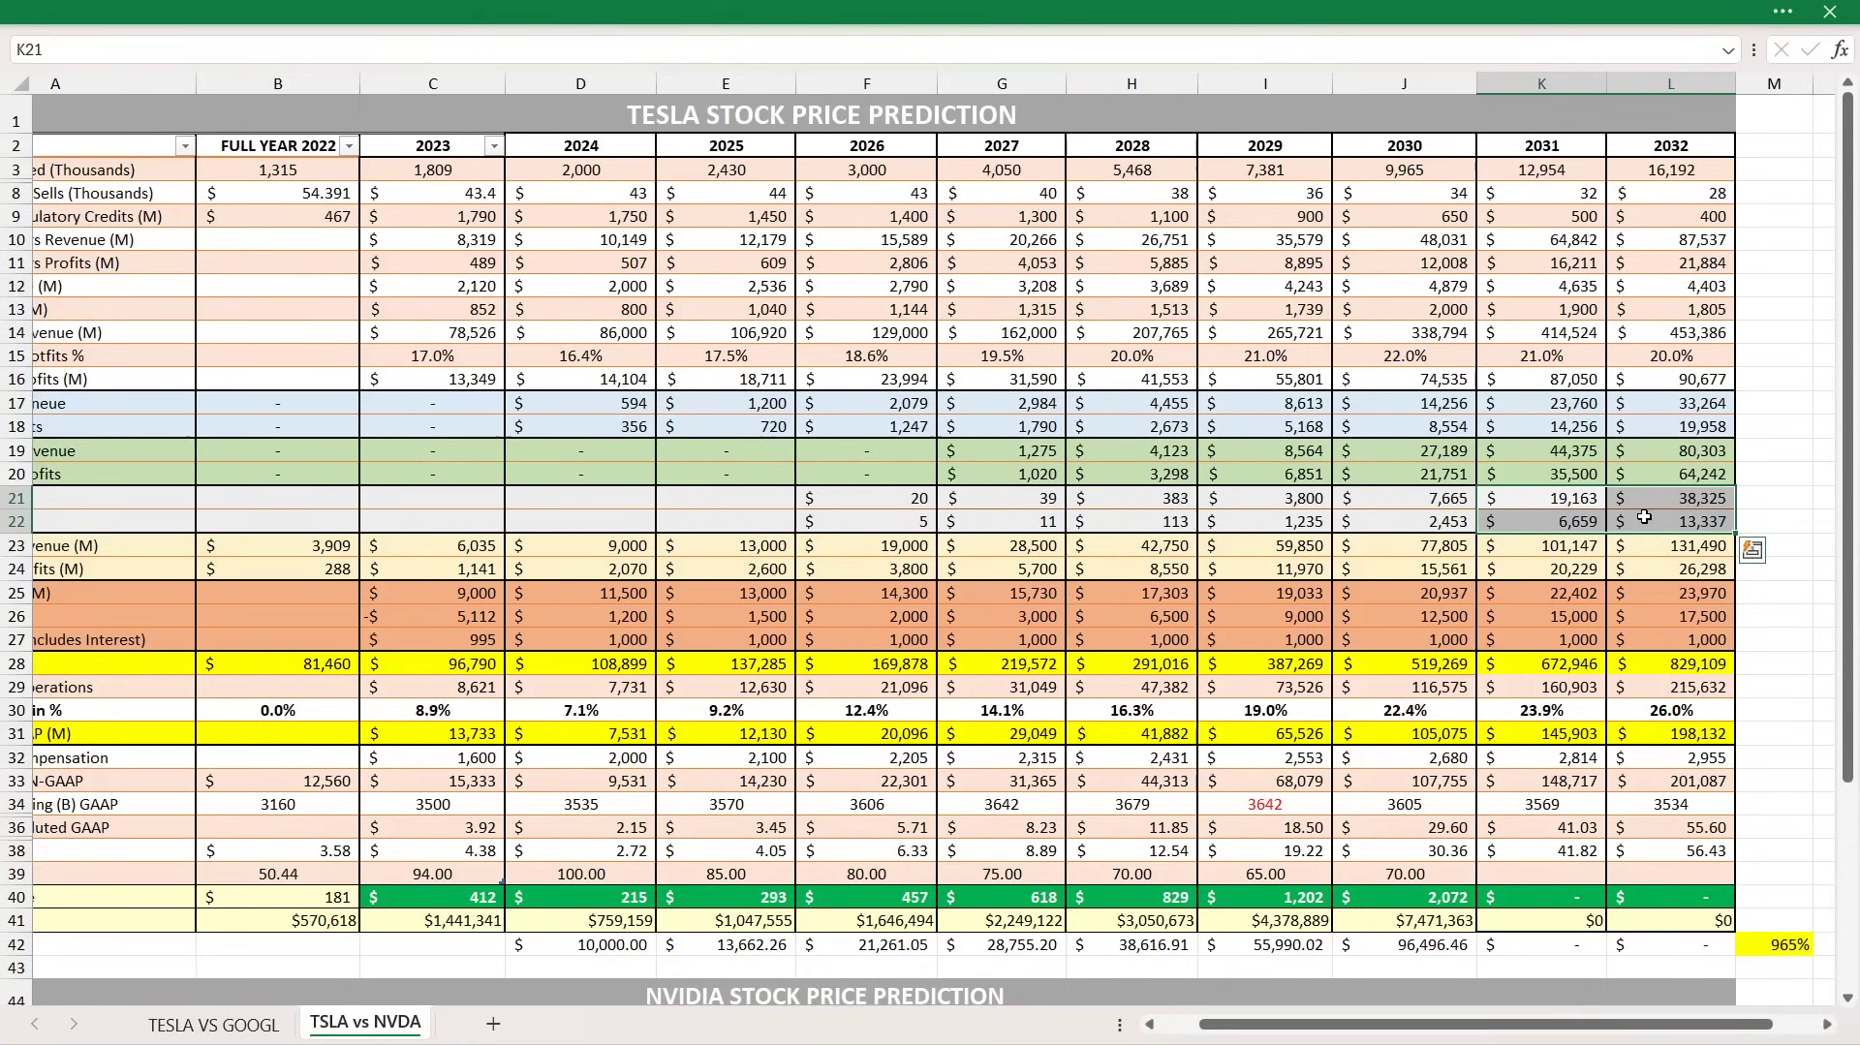
pyautogui.click(1640, 548)
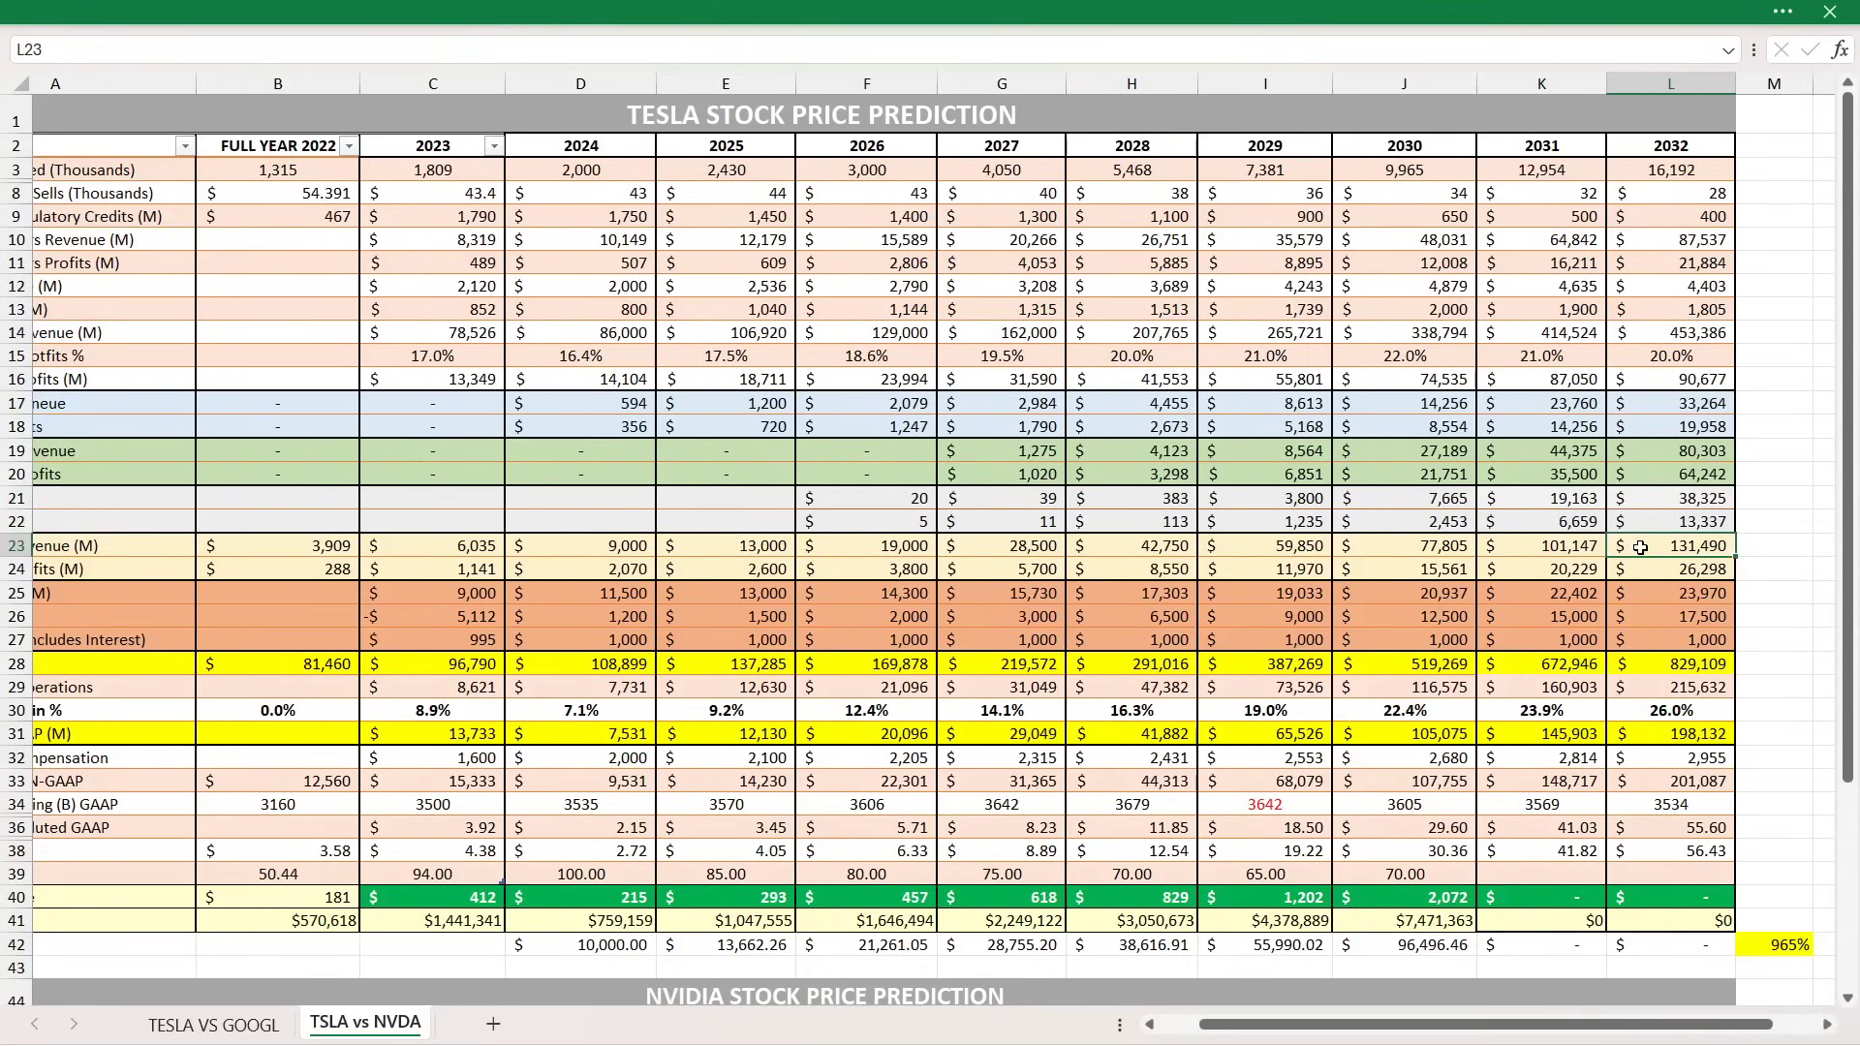
pyautogui.click(1639, 715)
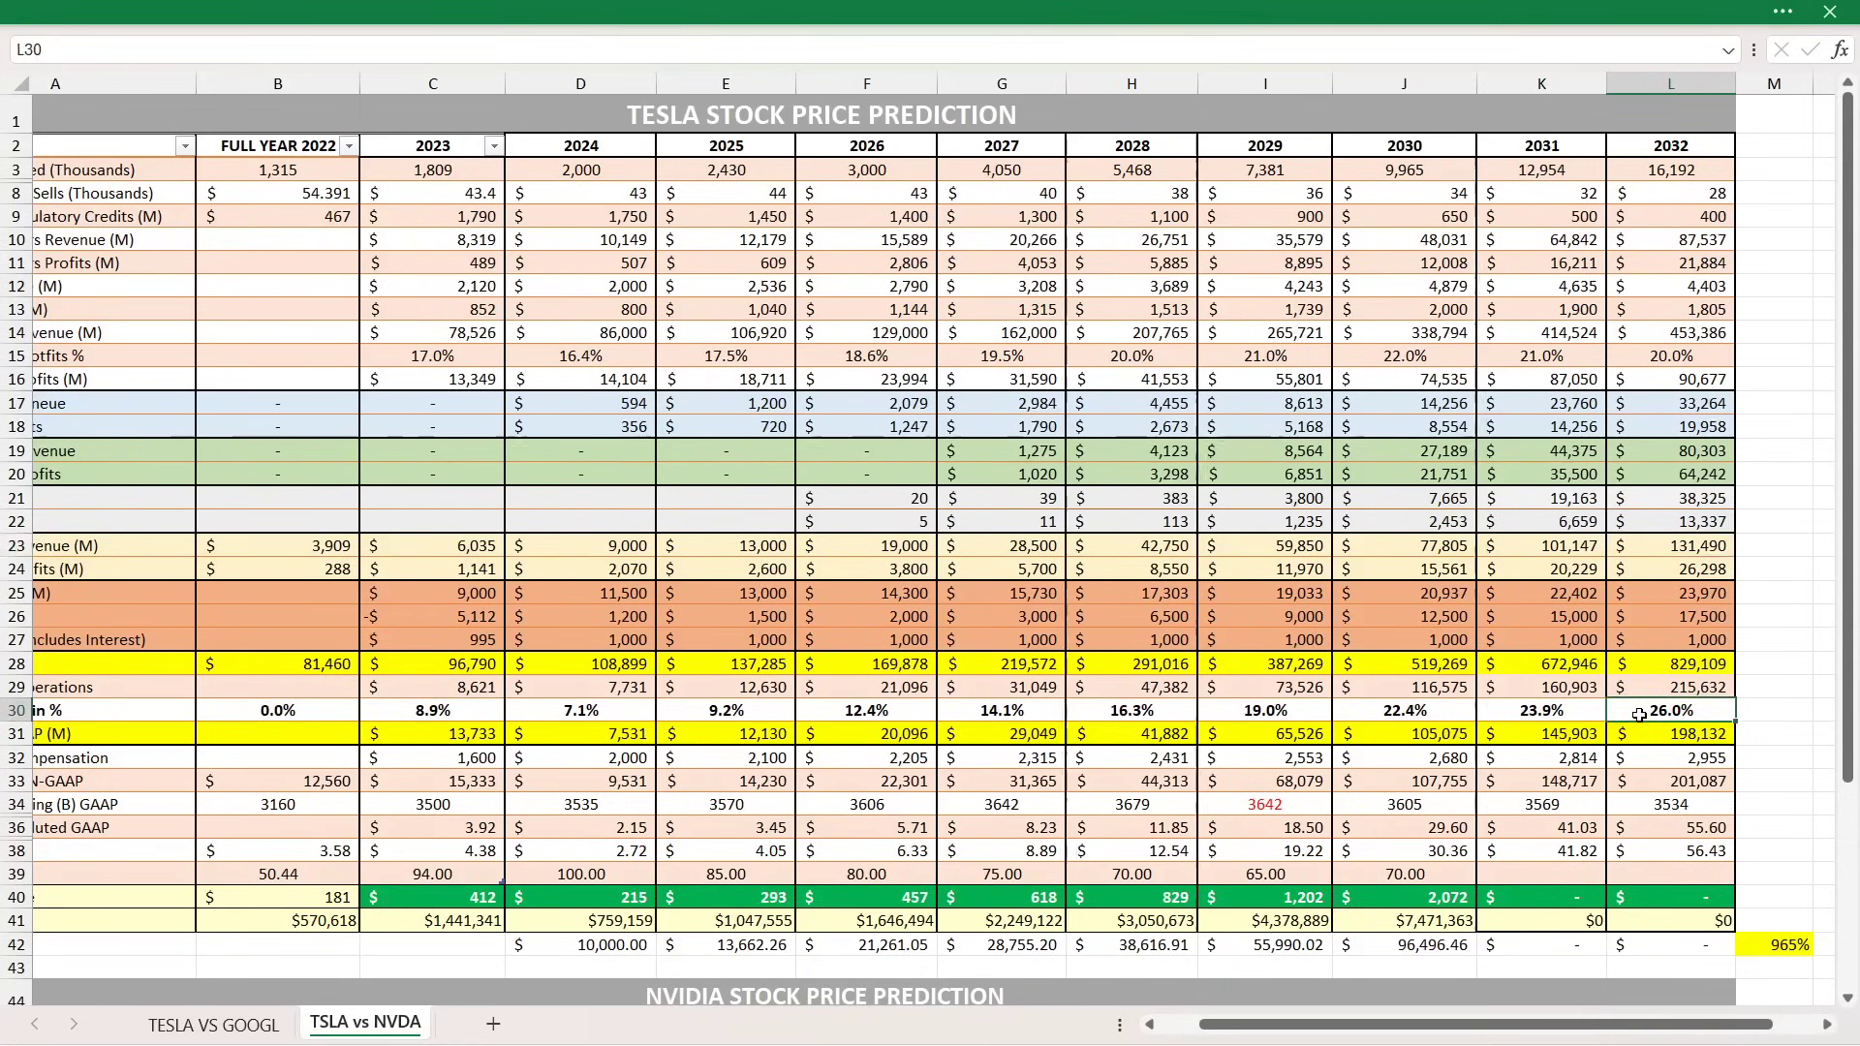
pyautogui.click(1640, 736)
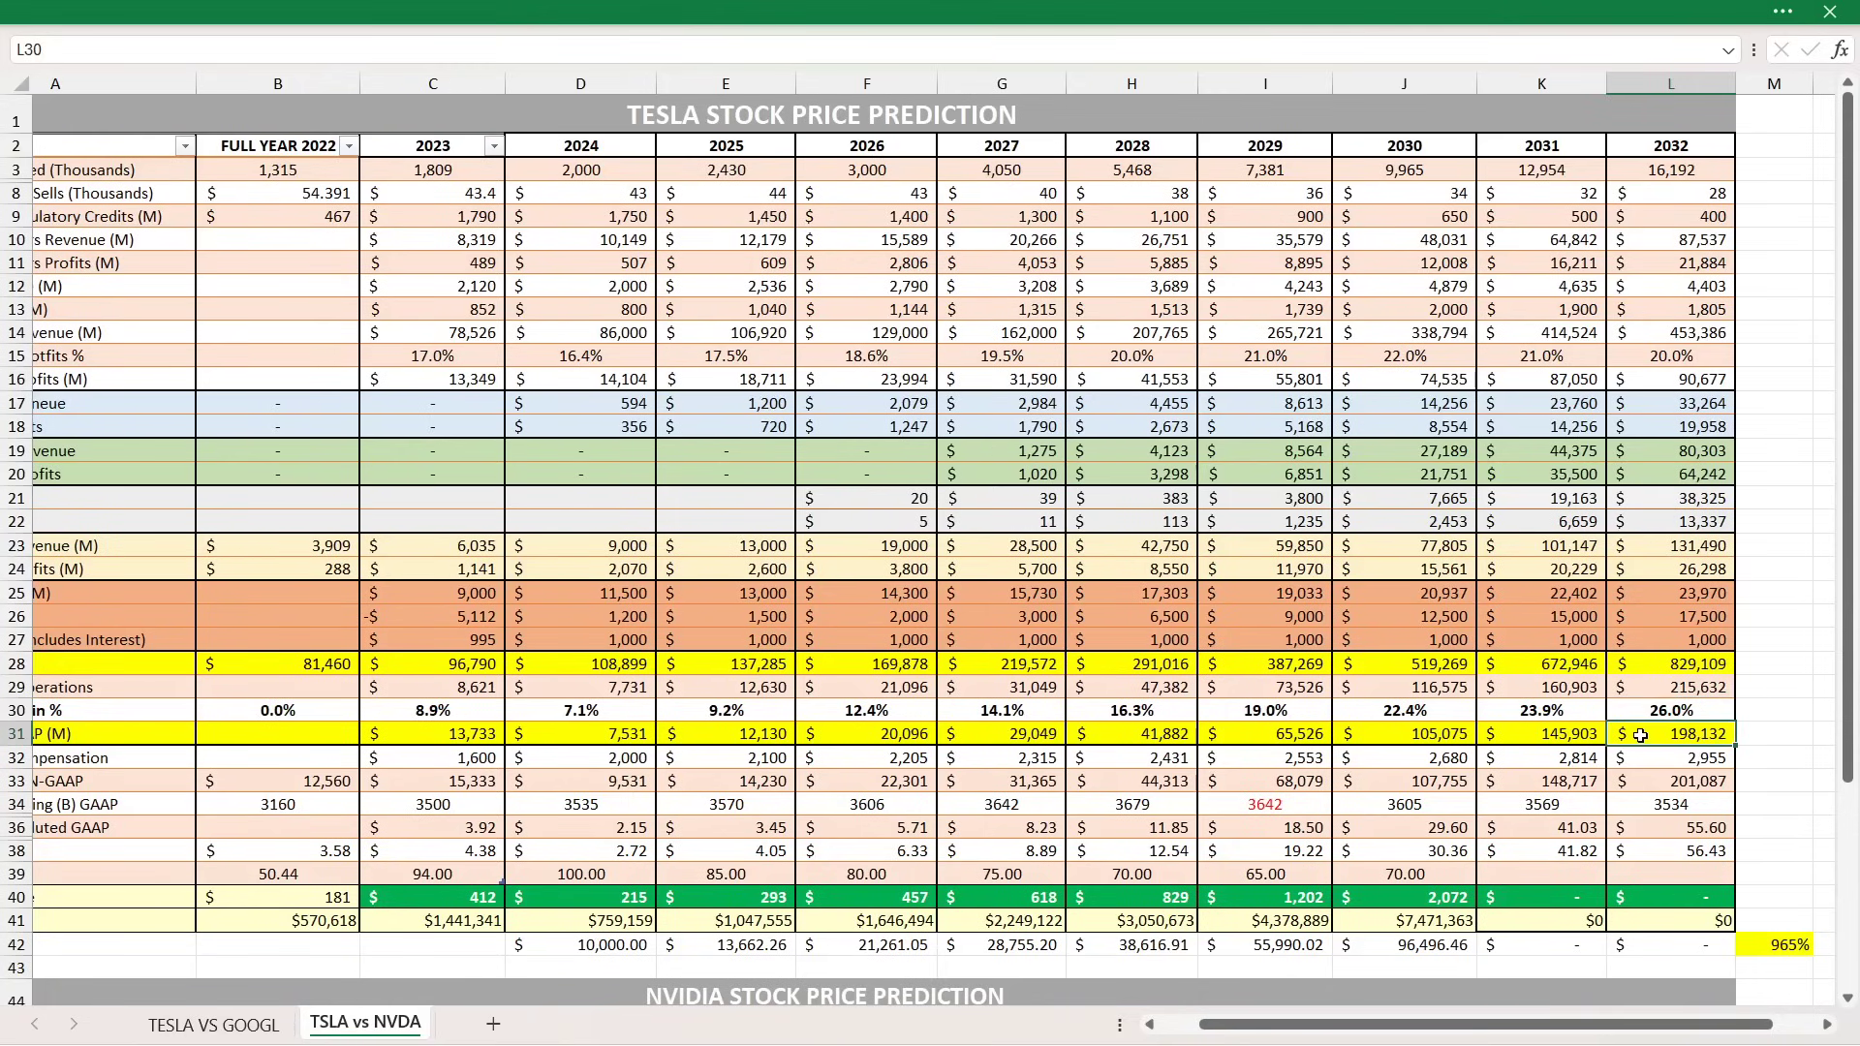
pyautogui.moveTo(1404, 736); pyautogui.dragTo(1646, 734)
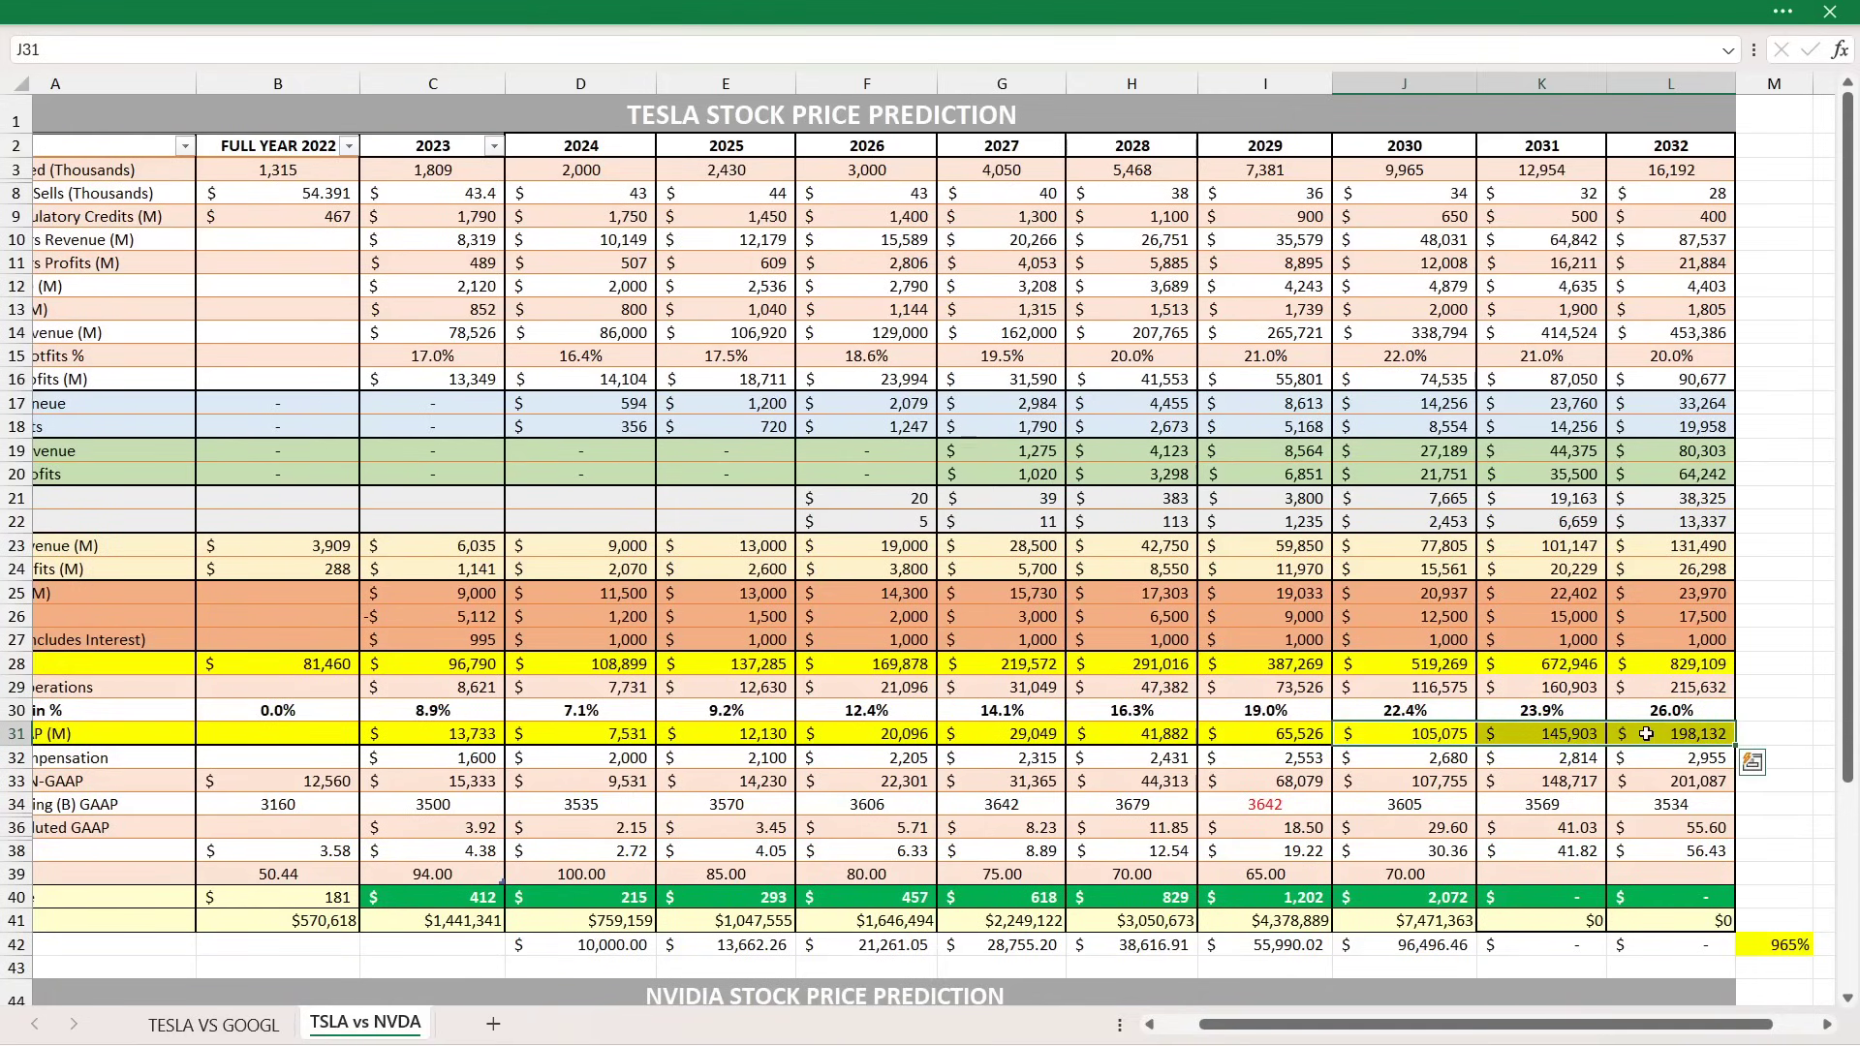
pyautogui.scroll(-4, 1645, 734)
# Enter a Tesla 2031 P/E of 65 and check the updated market cap and investment values.
pyautogui.click(1545, 686)
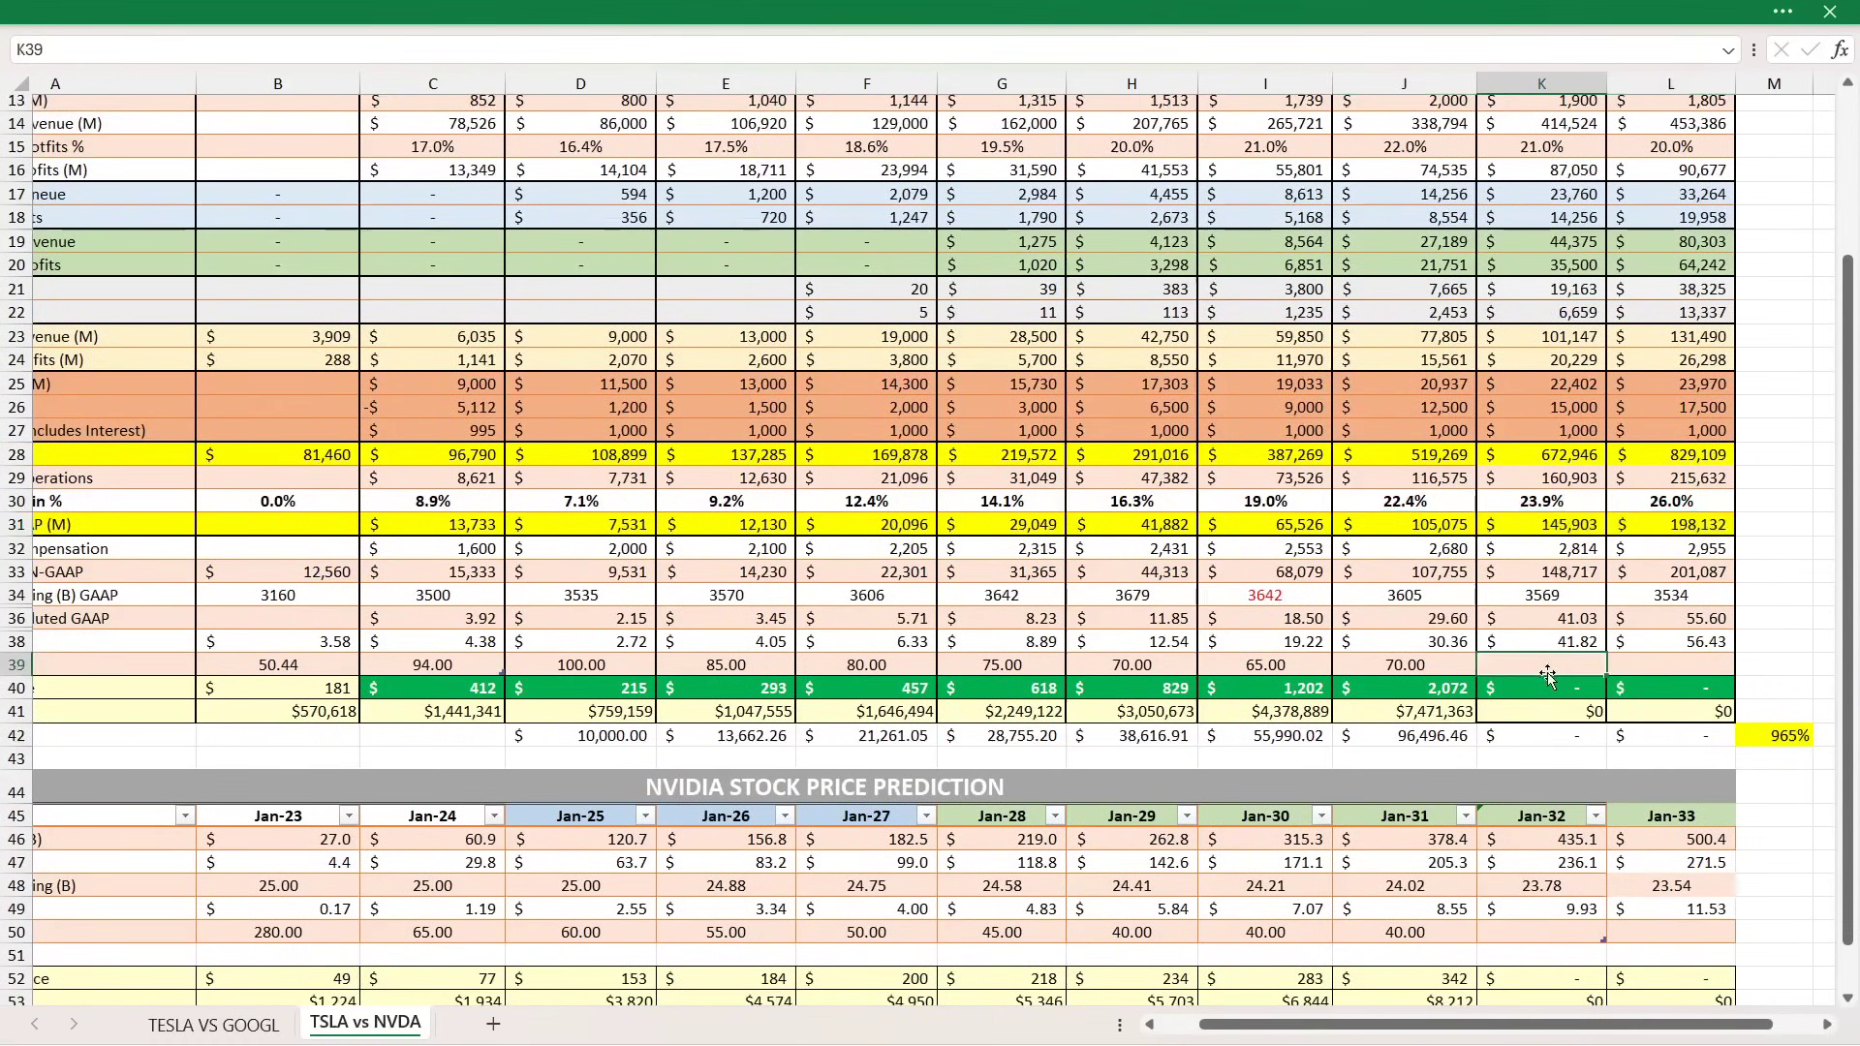
pyautogui.scroll(3, 1727, 714)
pyautogui.scroll(3, 1729, 715)
pyautogui.write('65')
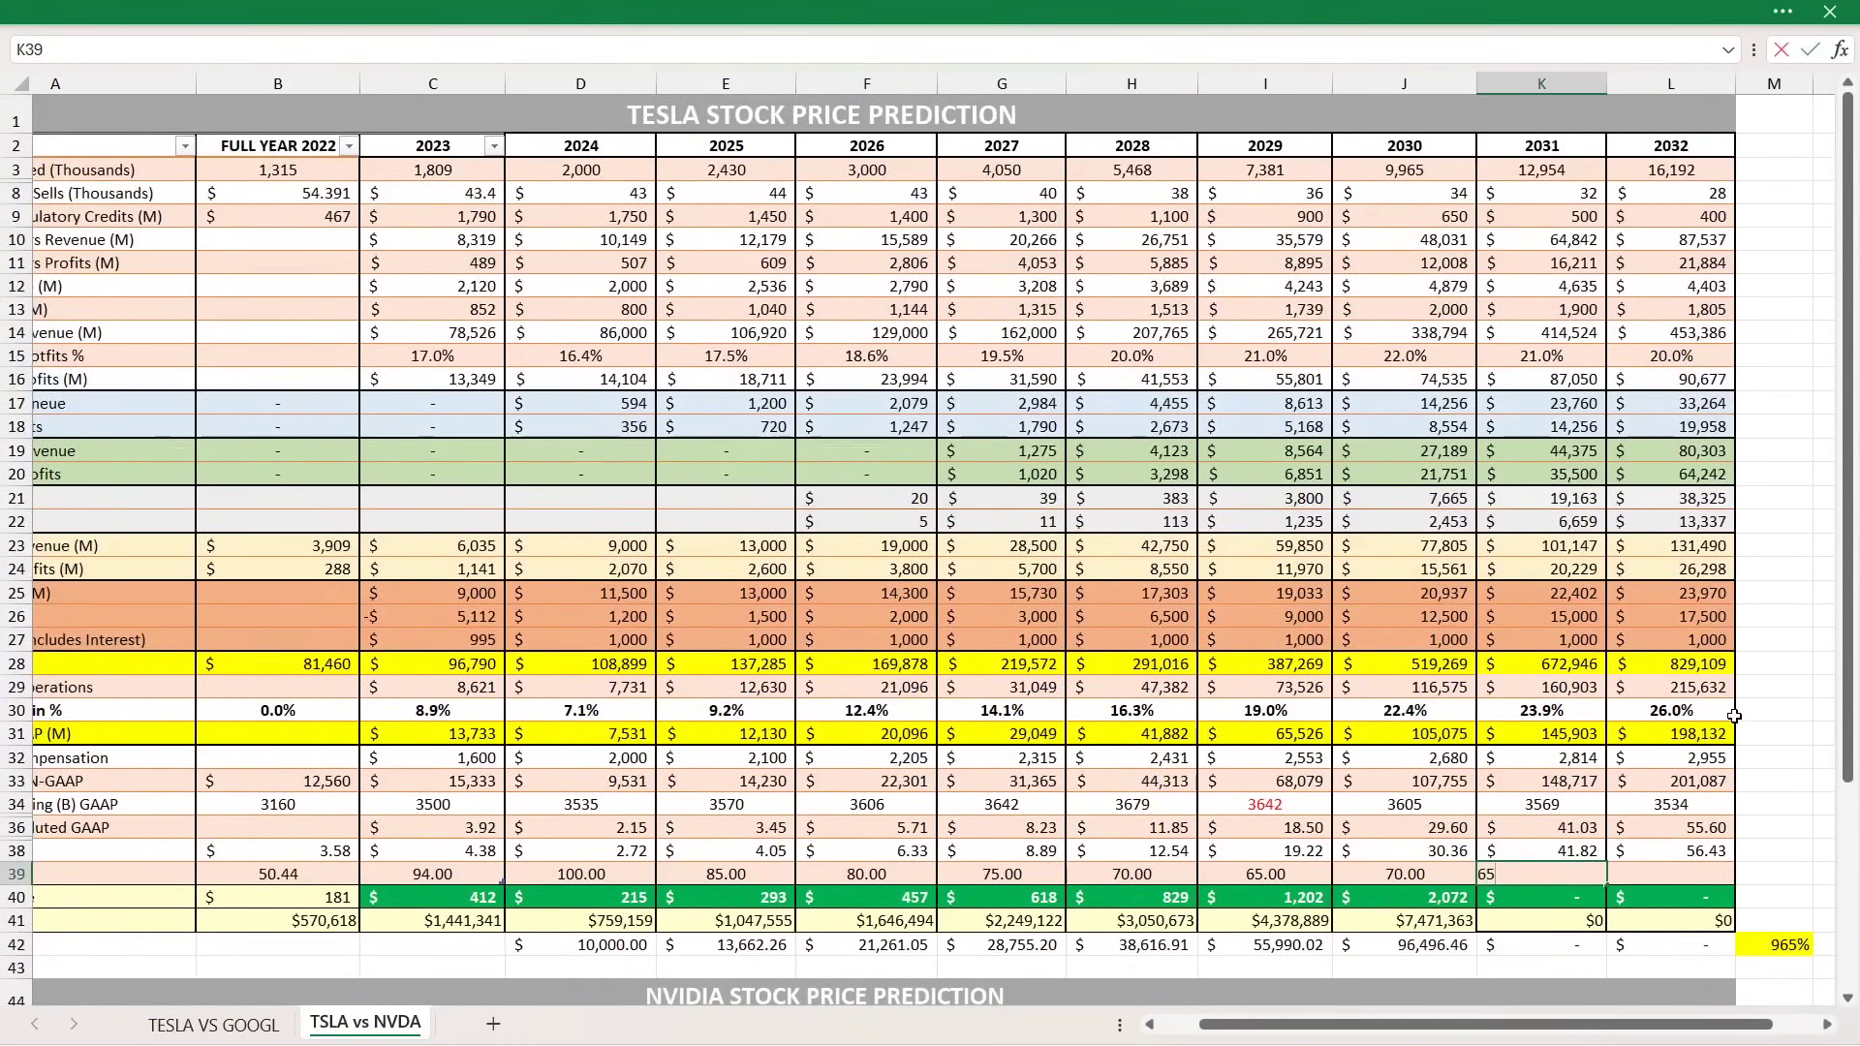
pyautogui.press('Return')
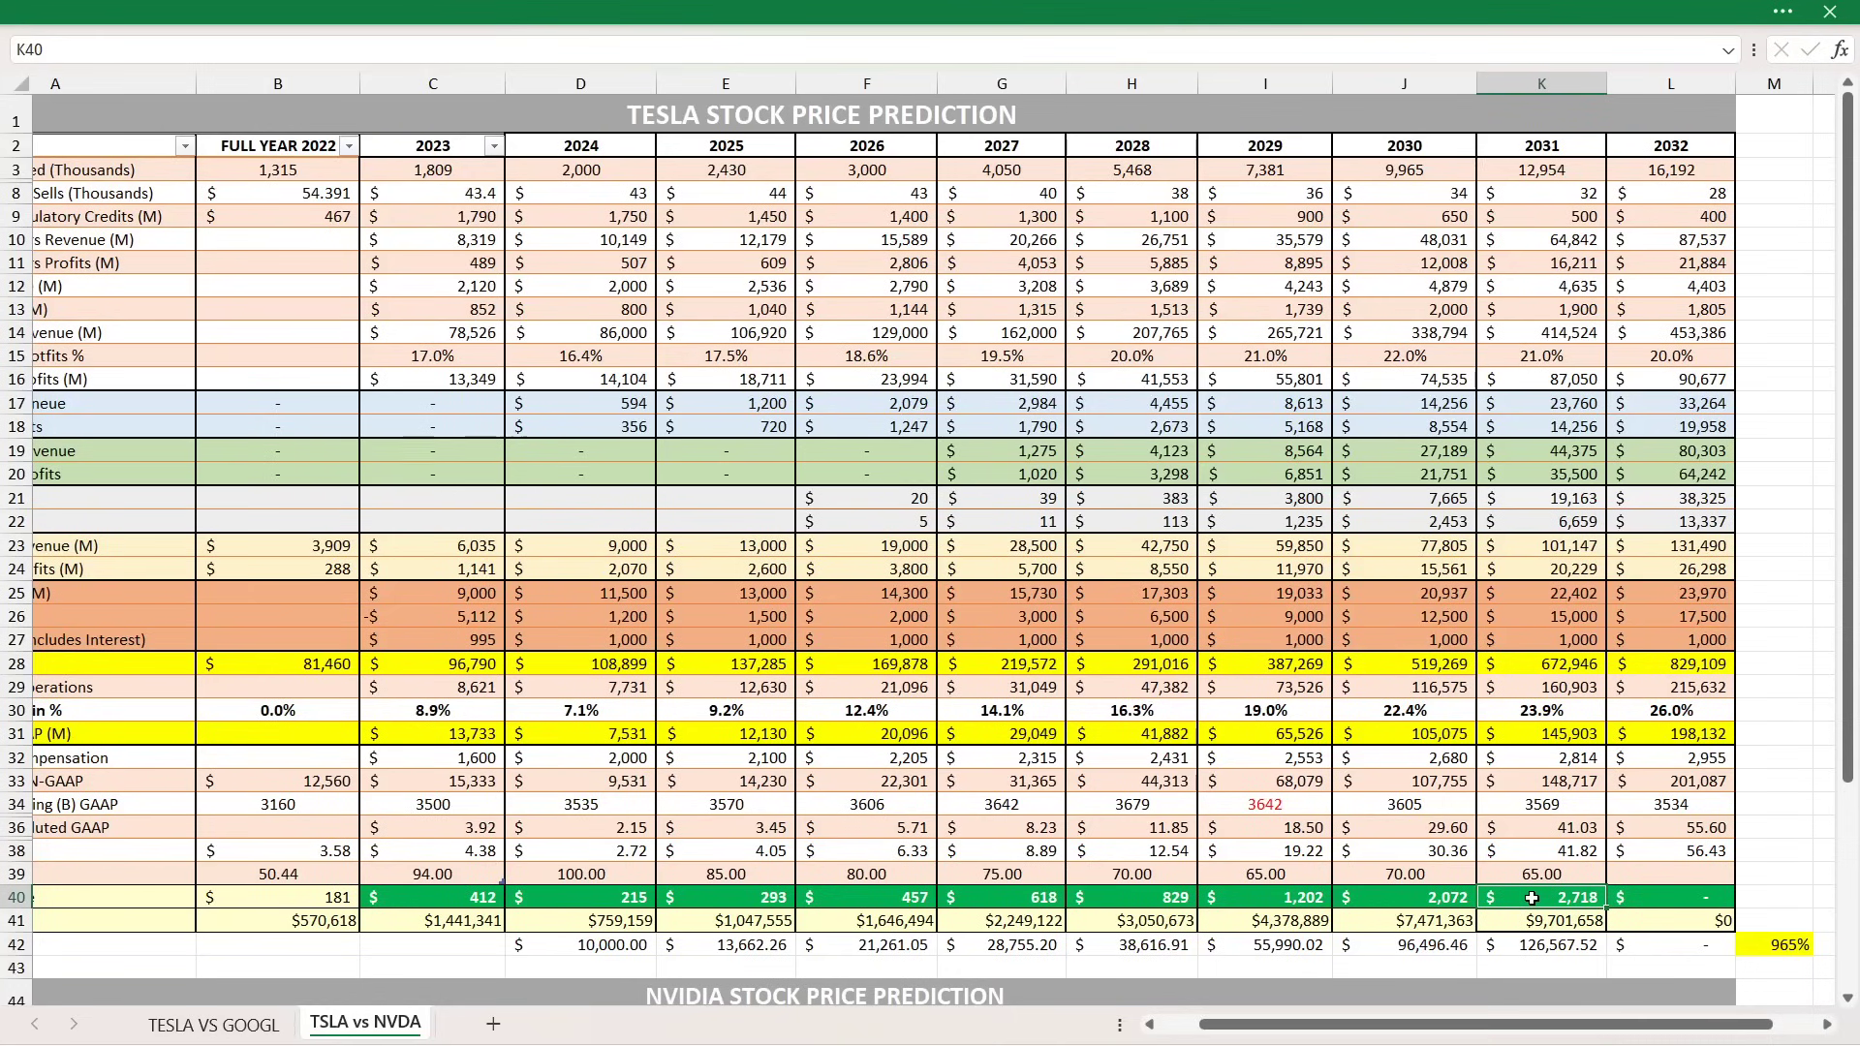
pyautogui.click(1509, 919)
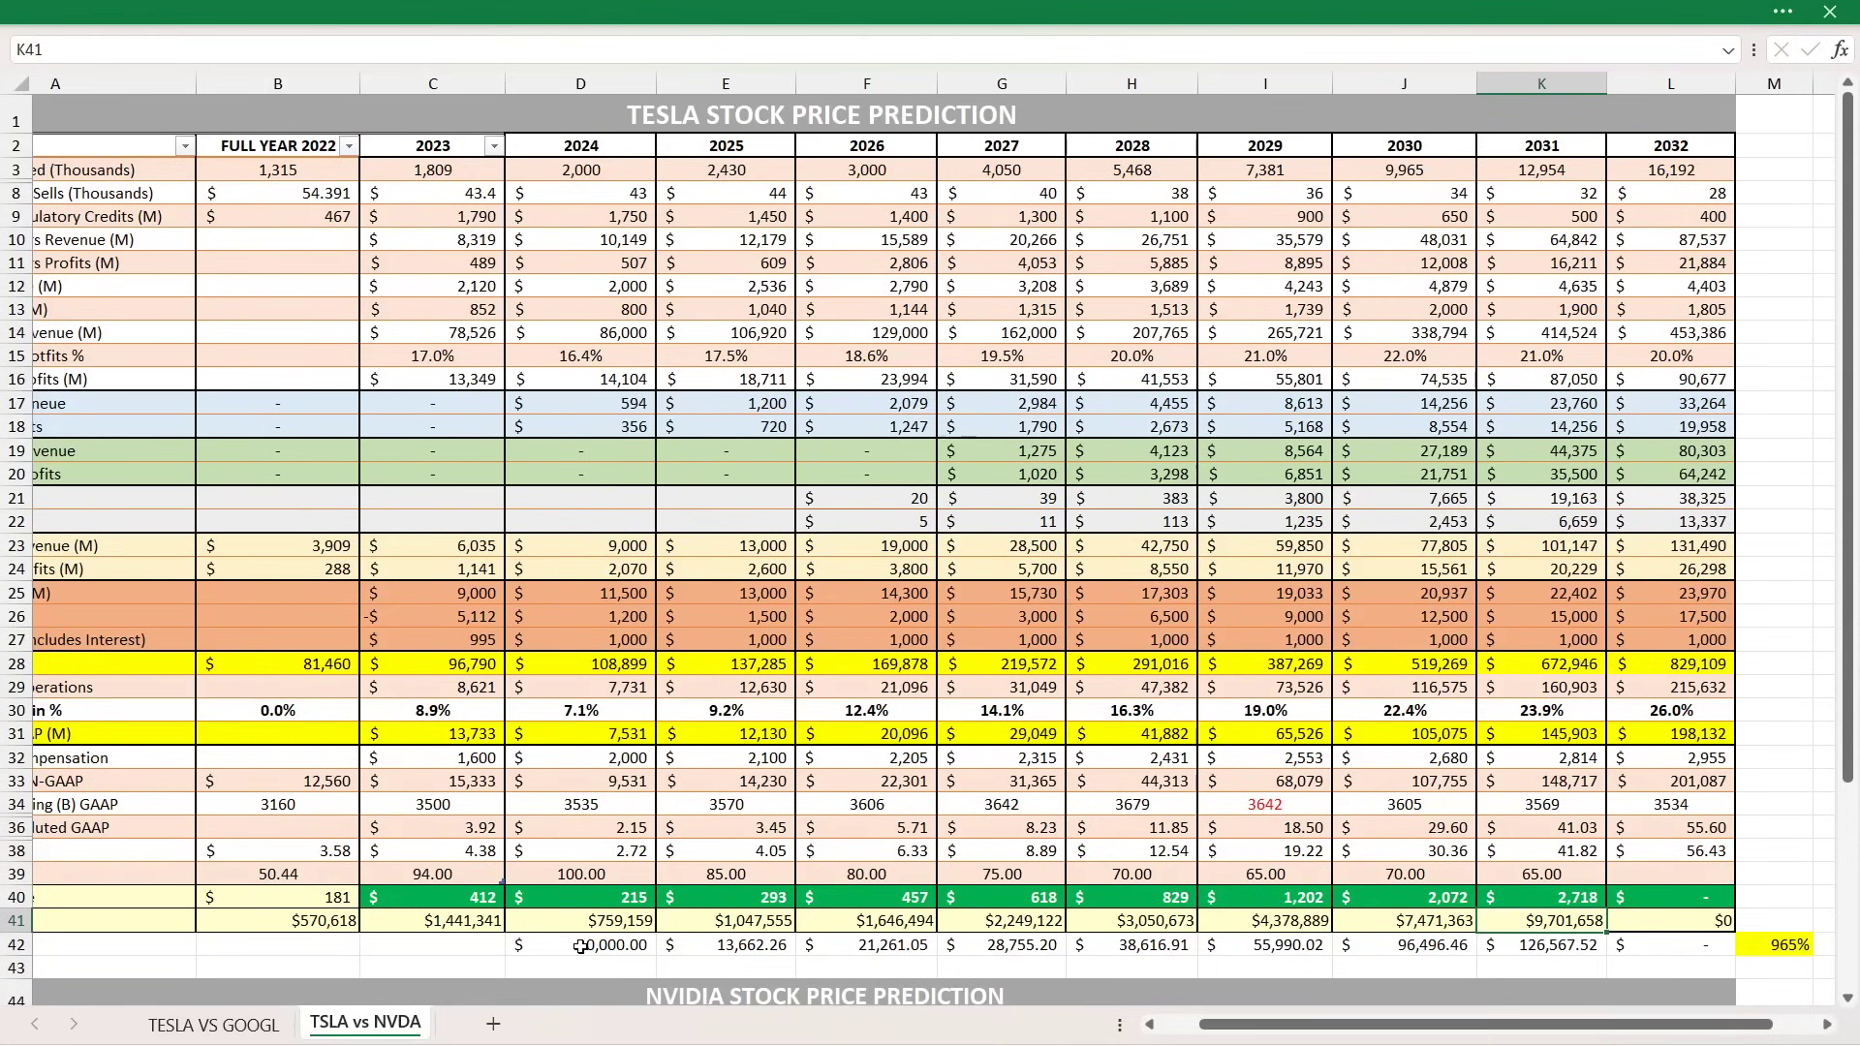
pyautogui.moveTo(580, 947); pyautogui.dragTo(1513, 945)
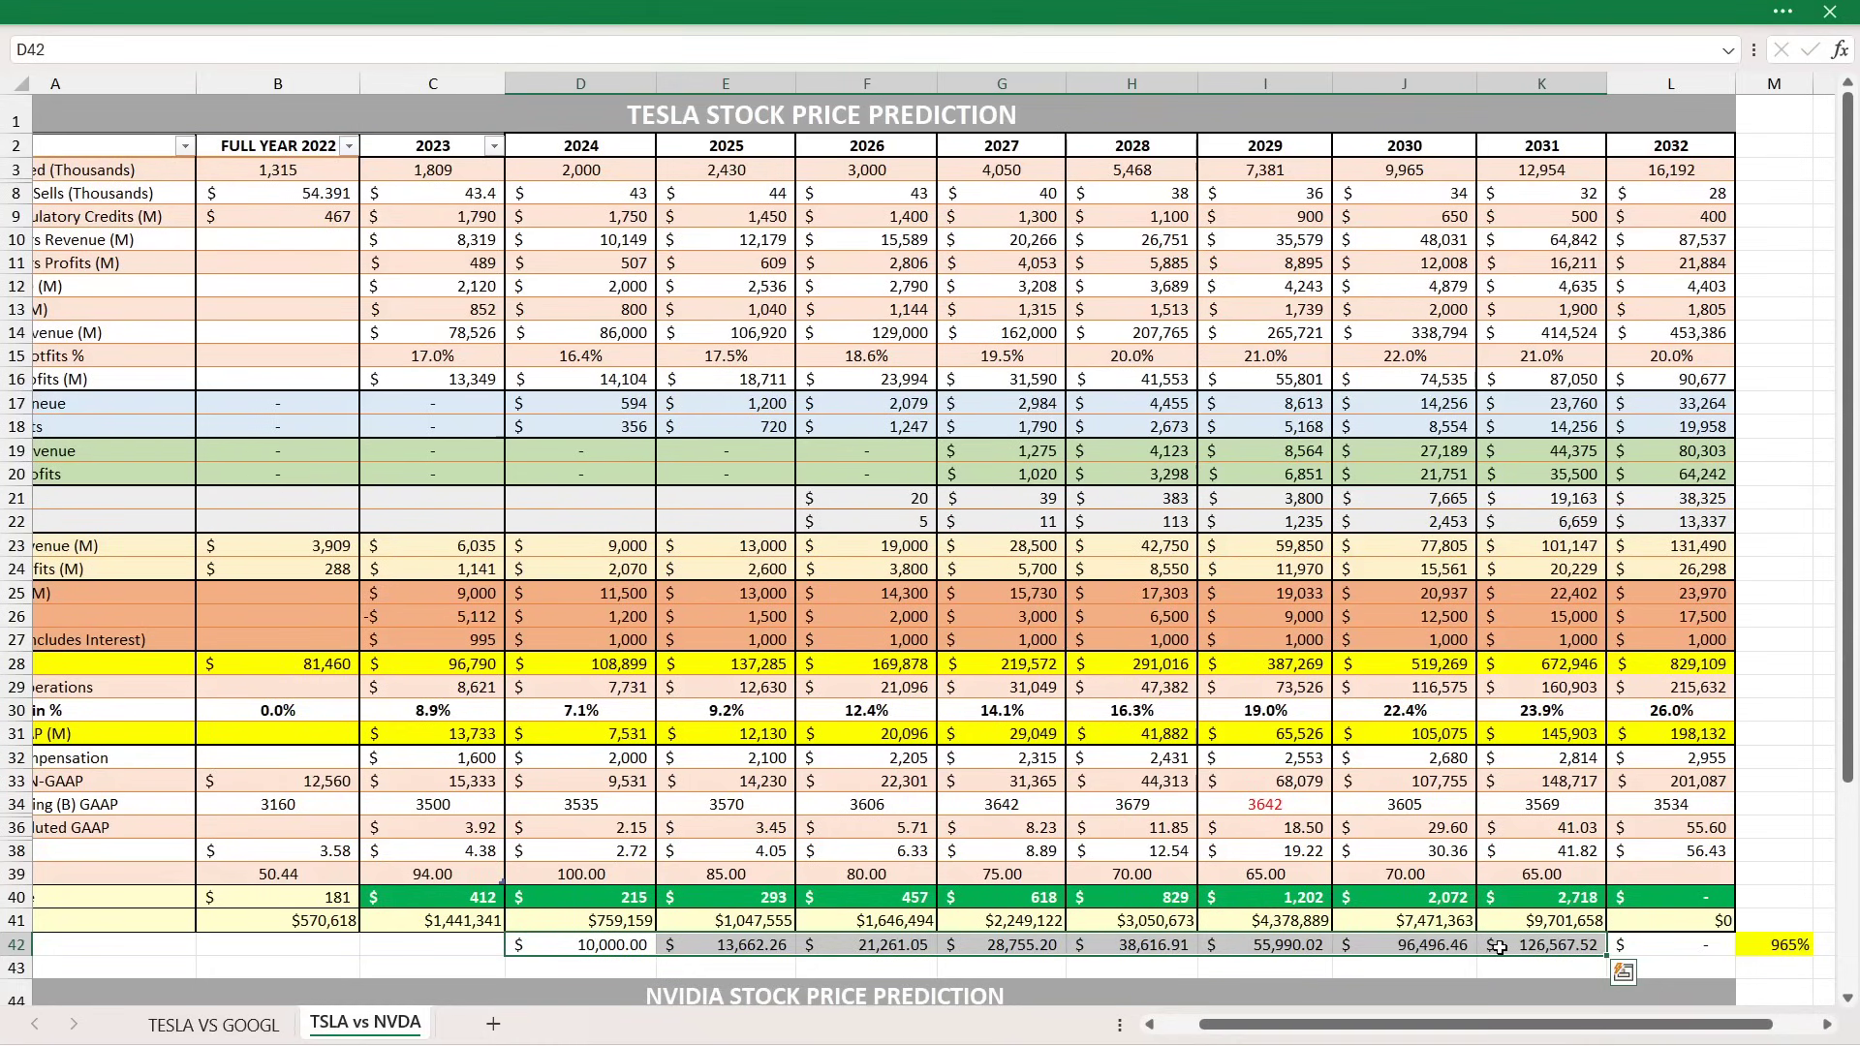
# Enter a Tesla 2032 P/E of 60 and re-confirm the M42 ROI formula, now 1577%.
pyautogui.click(1642, 877)
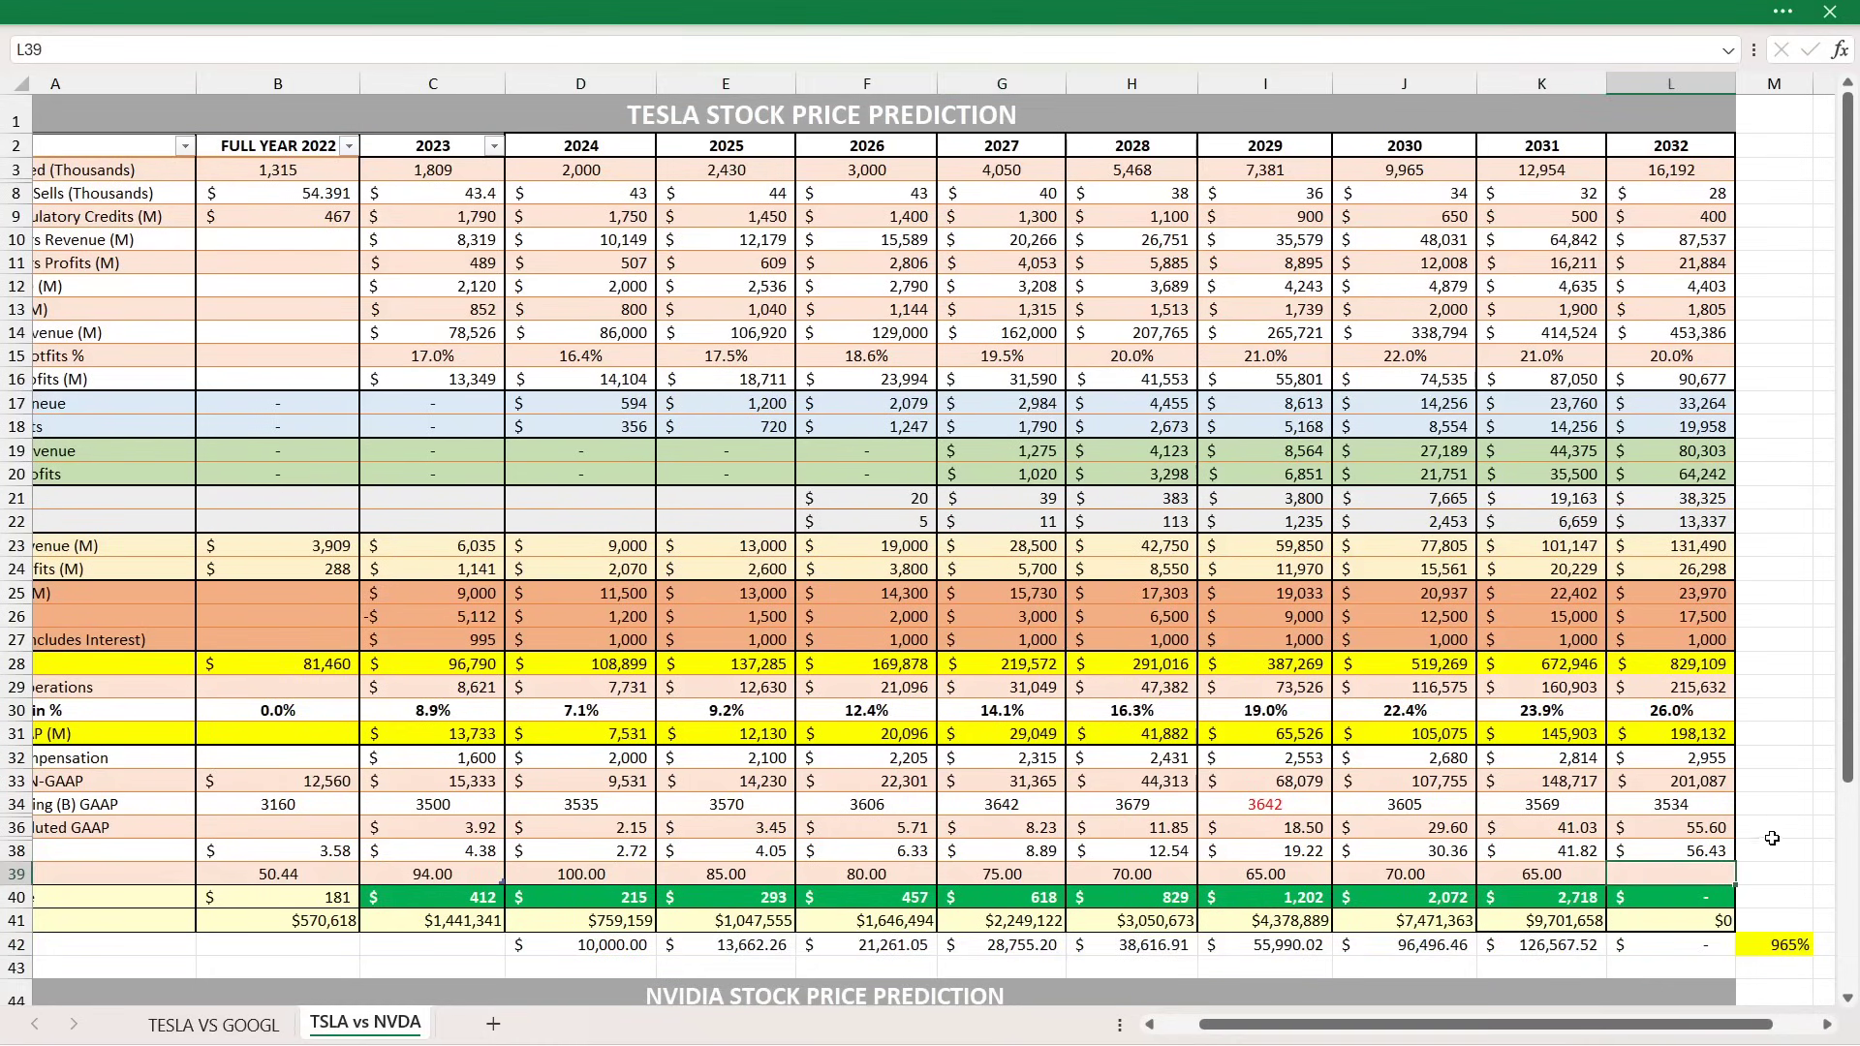
pyautogui.write('60')
pyautogui.press('Return')
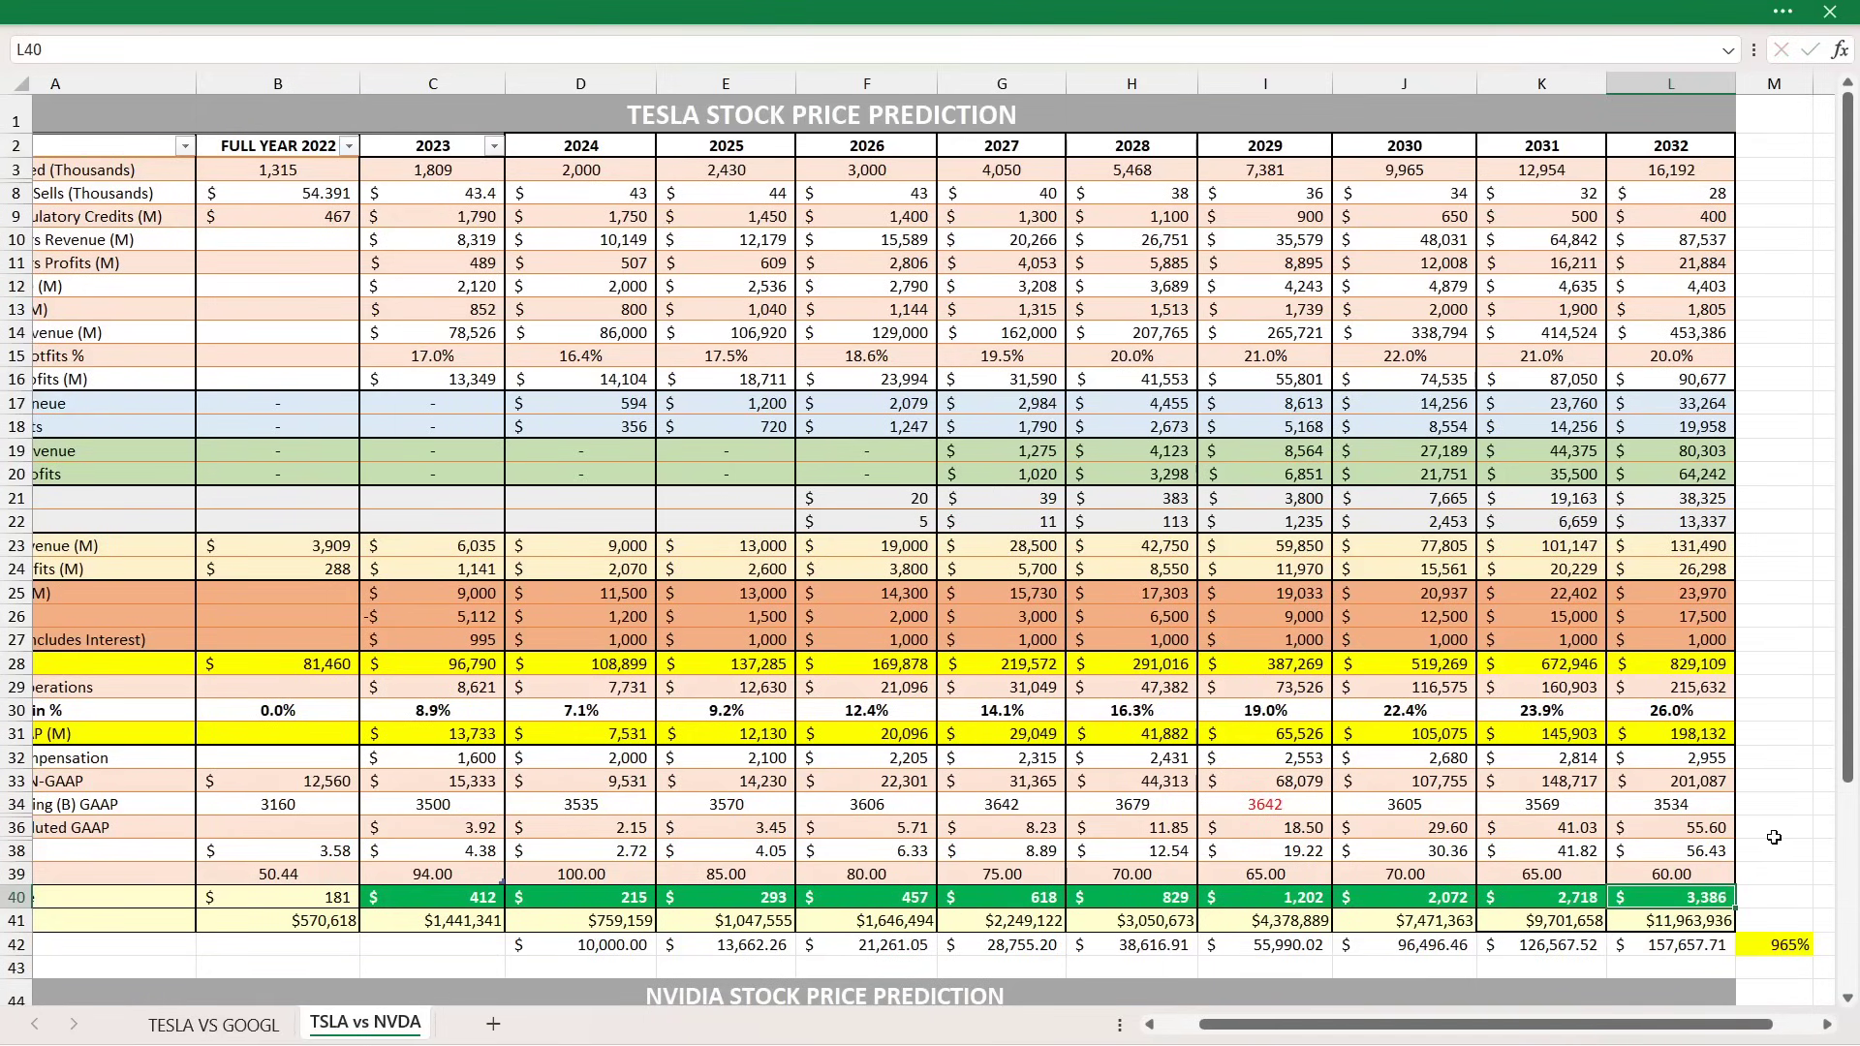
pyautogui.click(1630, 928)
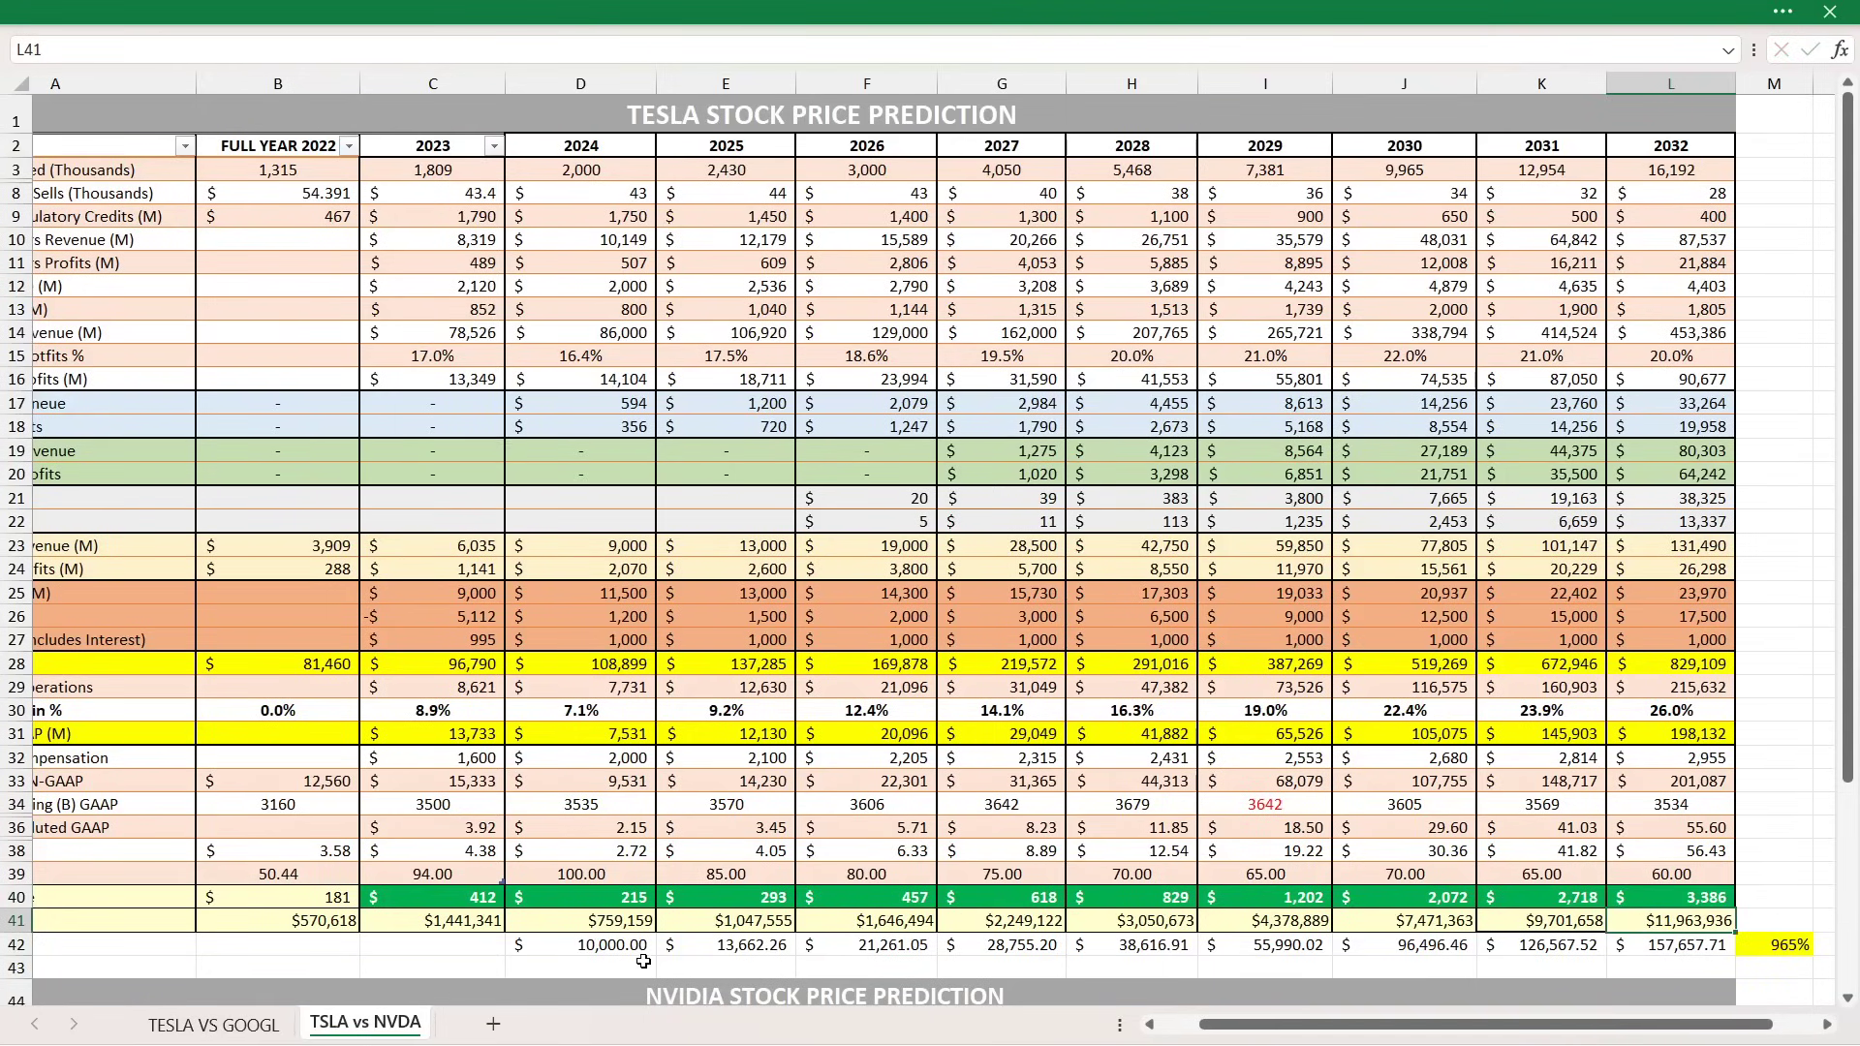
pyautogui.moveTo(643, 949); pyautogui.dragTo(1695, 947)
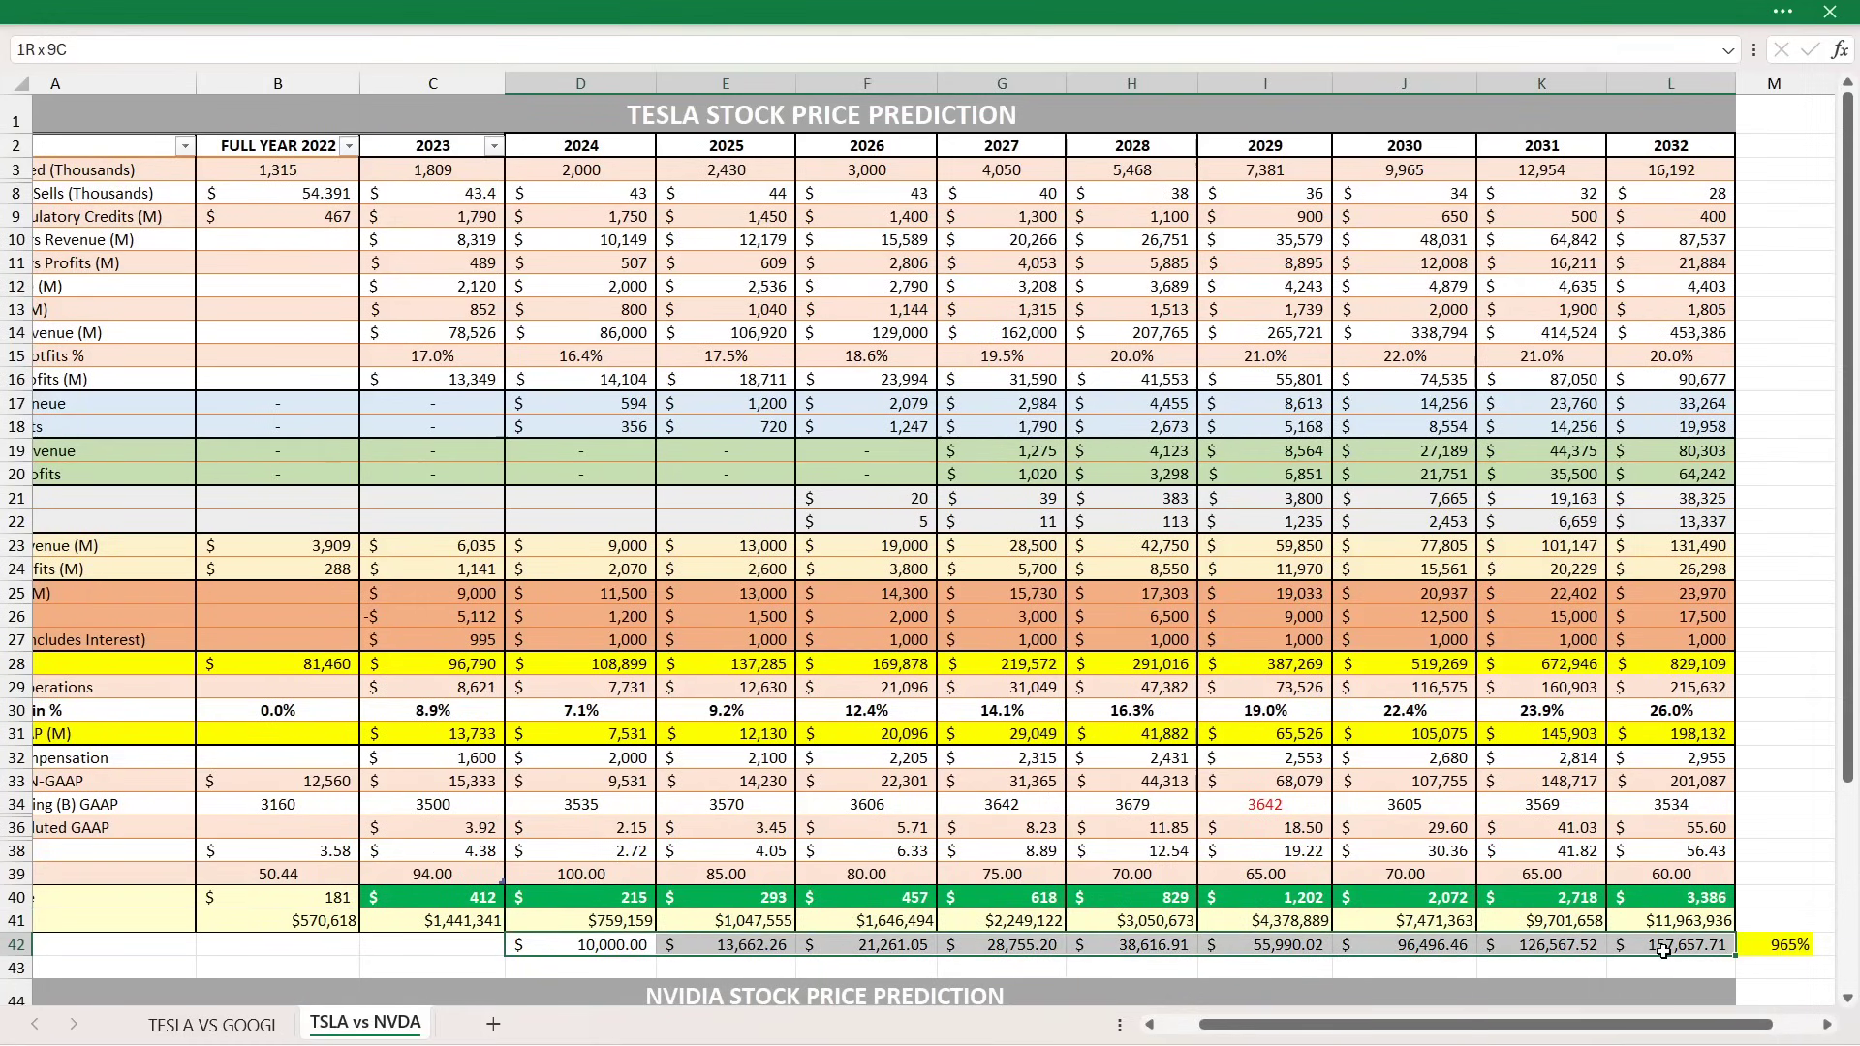
pyautogui.doubleClick(1780, 945)
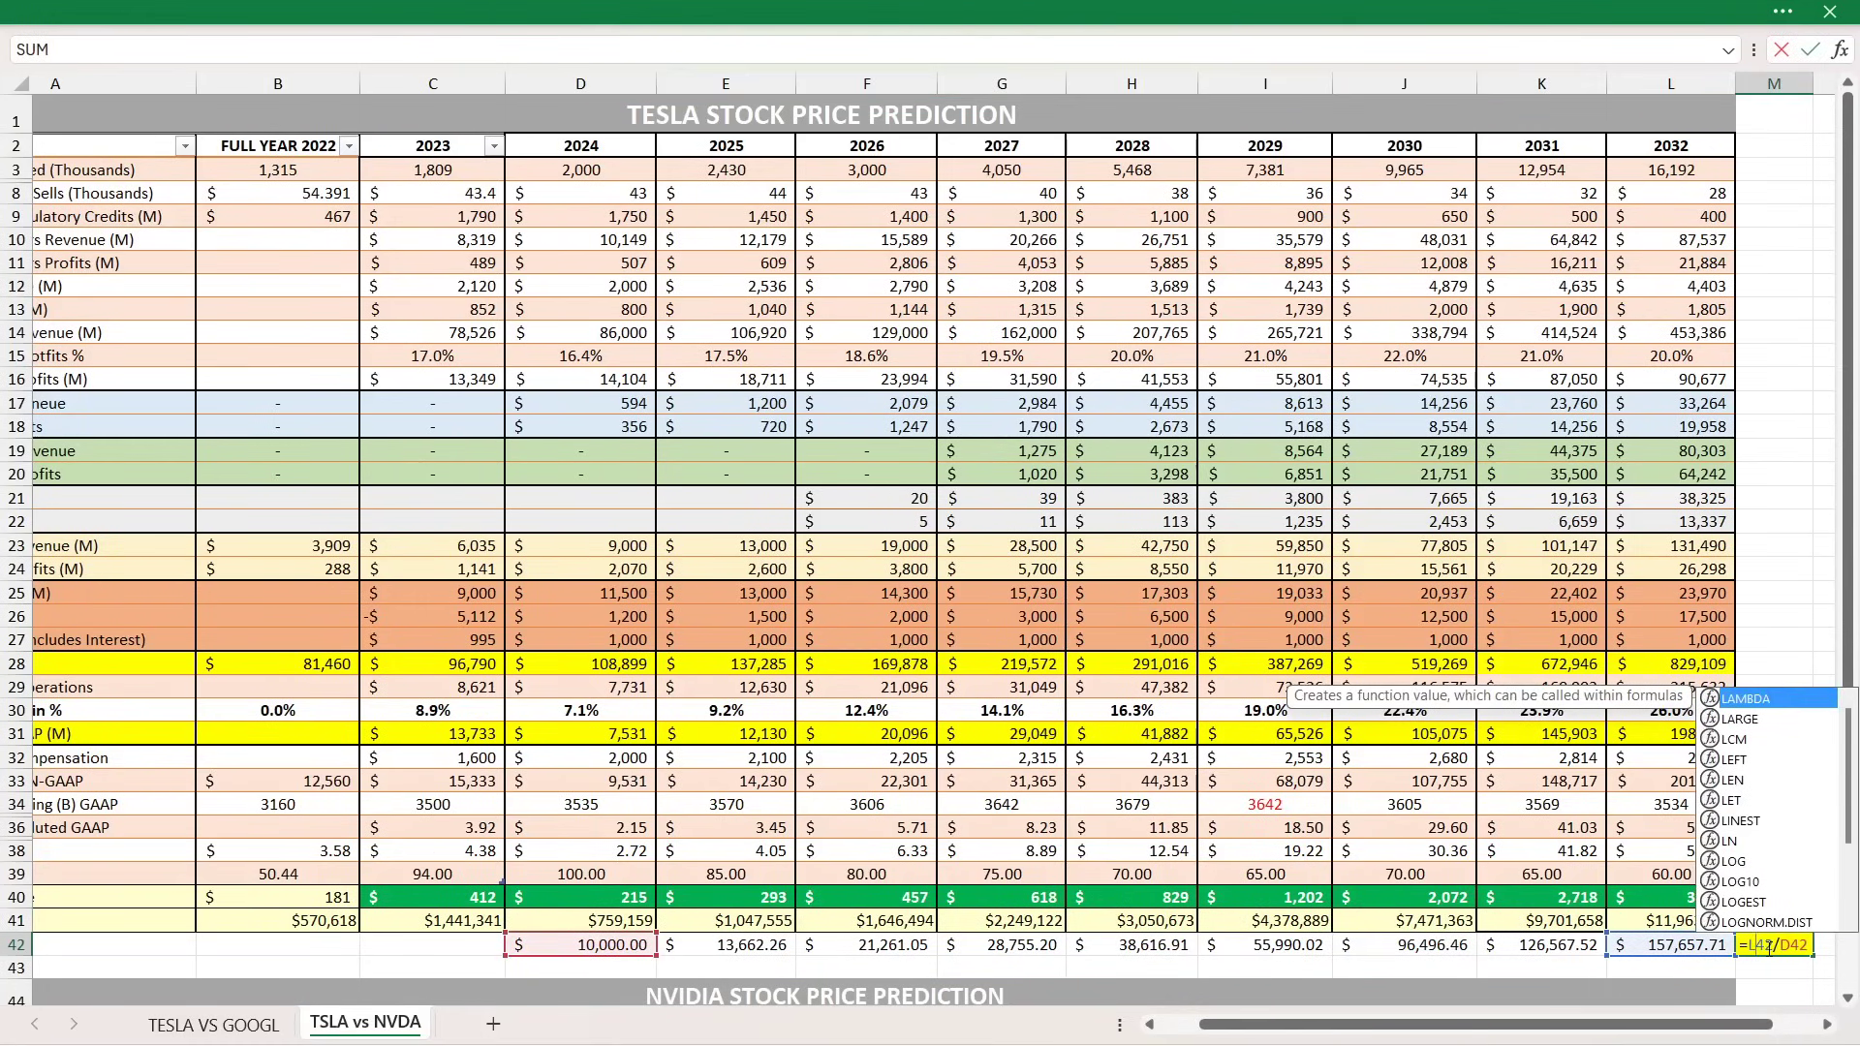
pyautogui.press('Return')
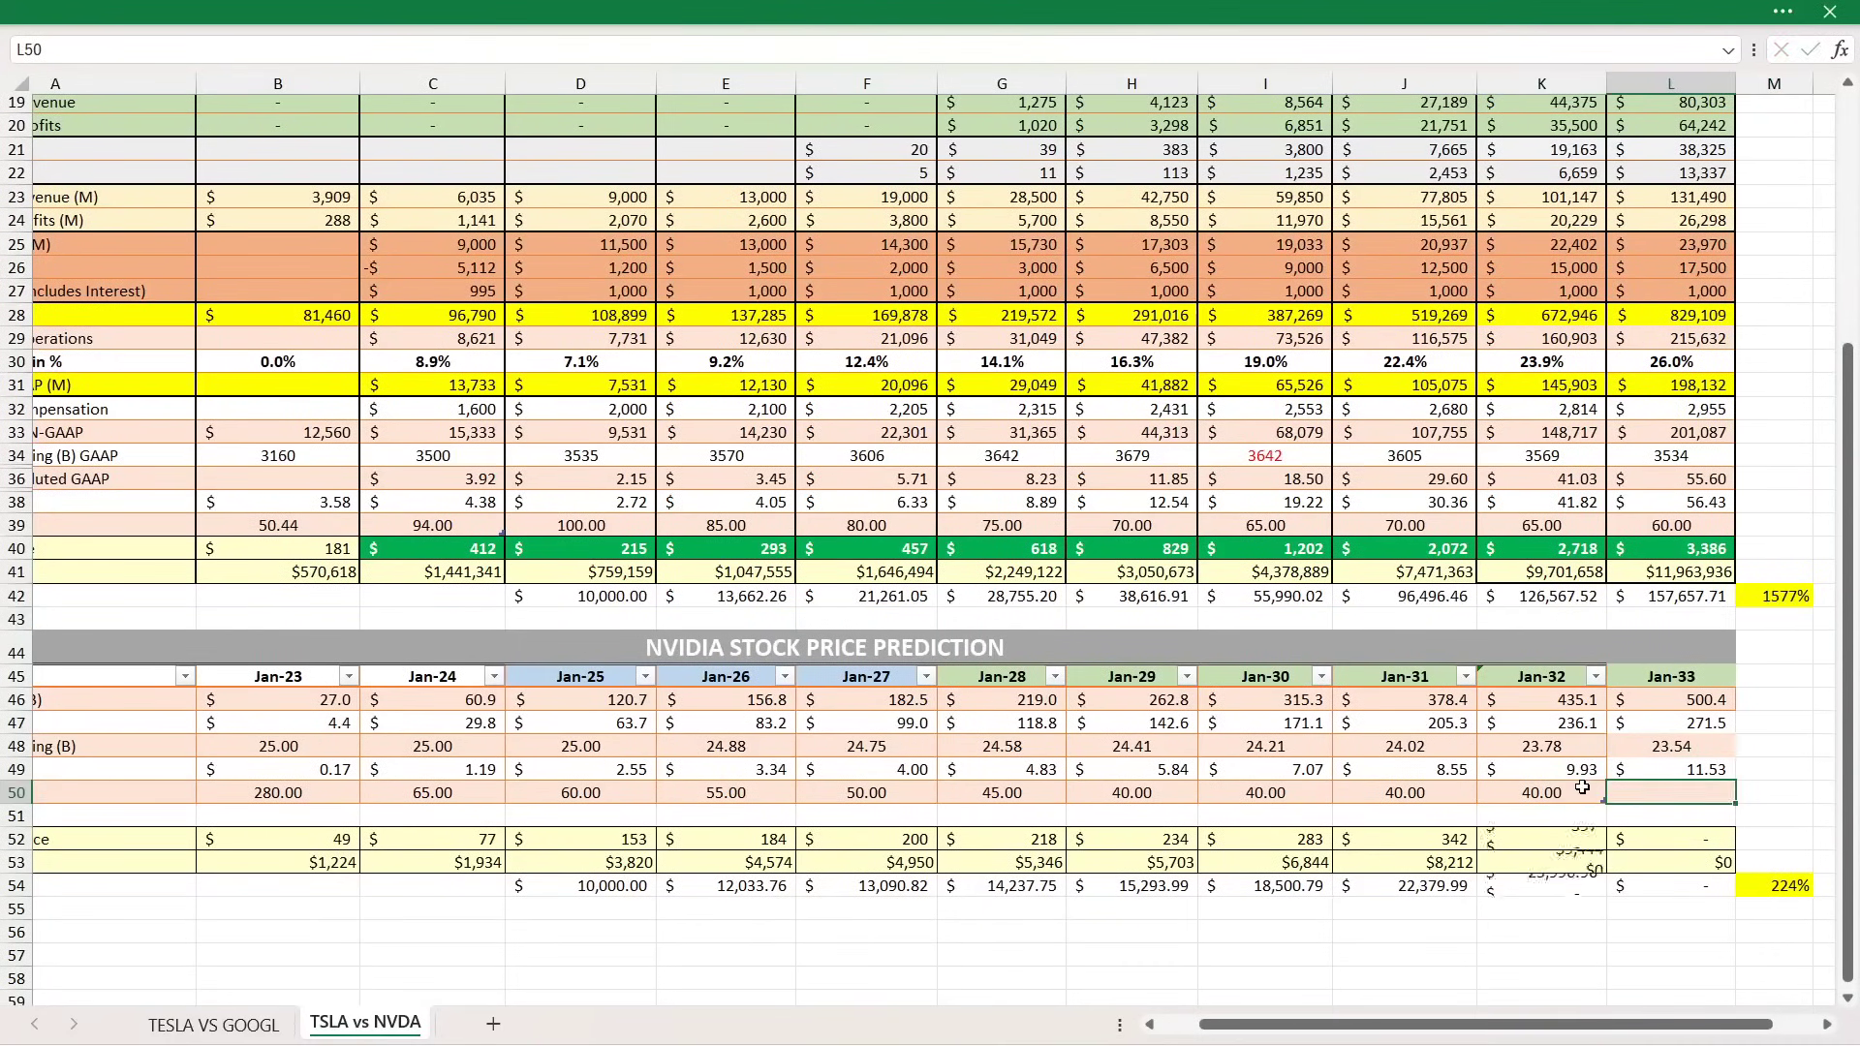
pyautogui.write('40')
pyautogui.press('Tab')
# Set NVIDIA's Jan-32 and Jan-33 P/Es to 40 and paste Tesla's ROI formula into M54.
pyautogui.press('Up')
pyautogui.press('Up')
pyautogui.press('Up')
pyautogui.press('Up')
pyautogui.press('Up')
pyautogui.press('Up')
pyautogui.press('Up')
pyautogui.press('Up')
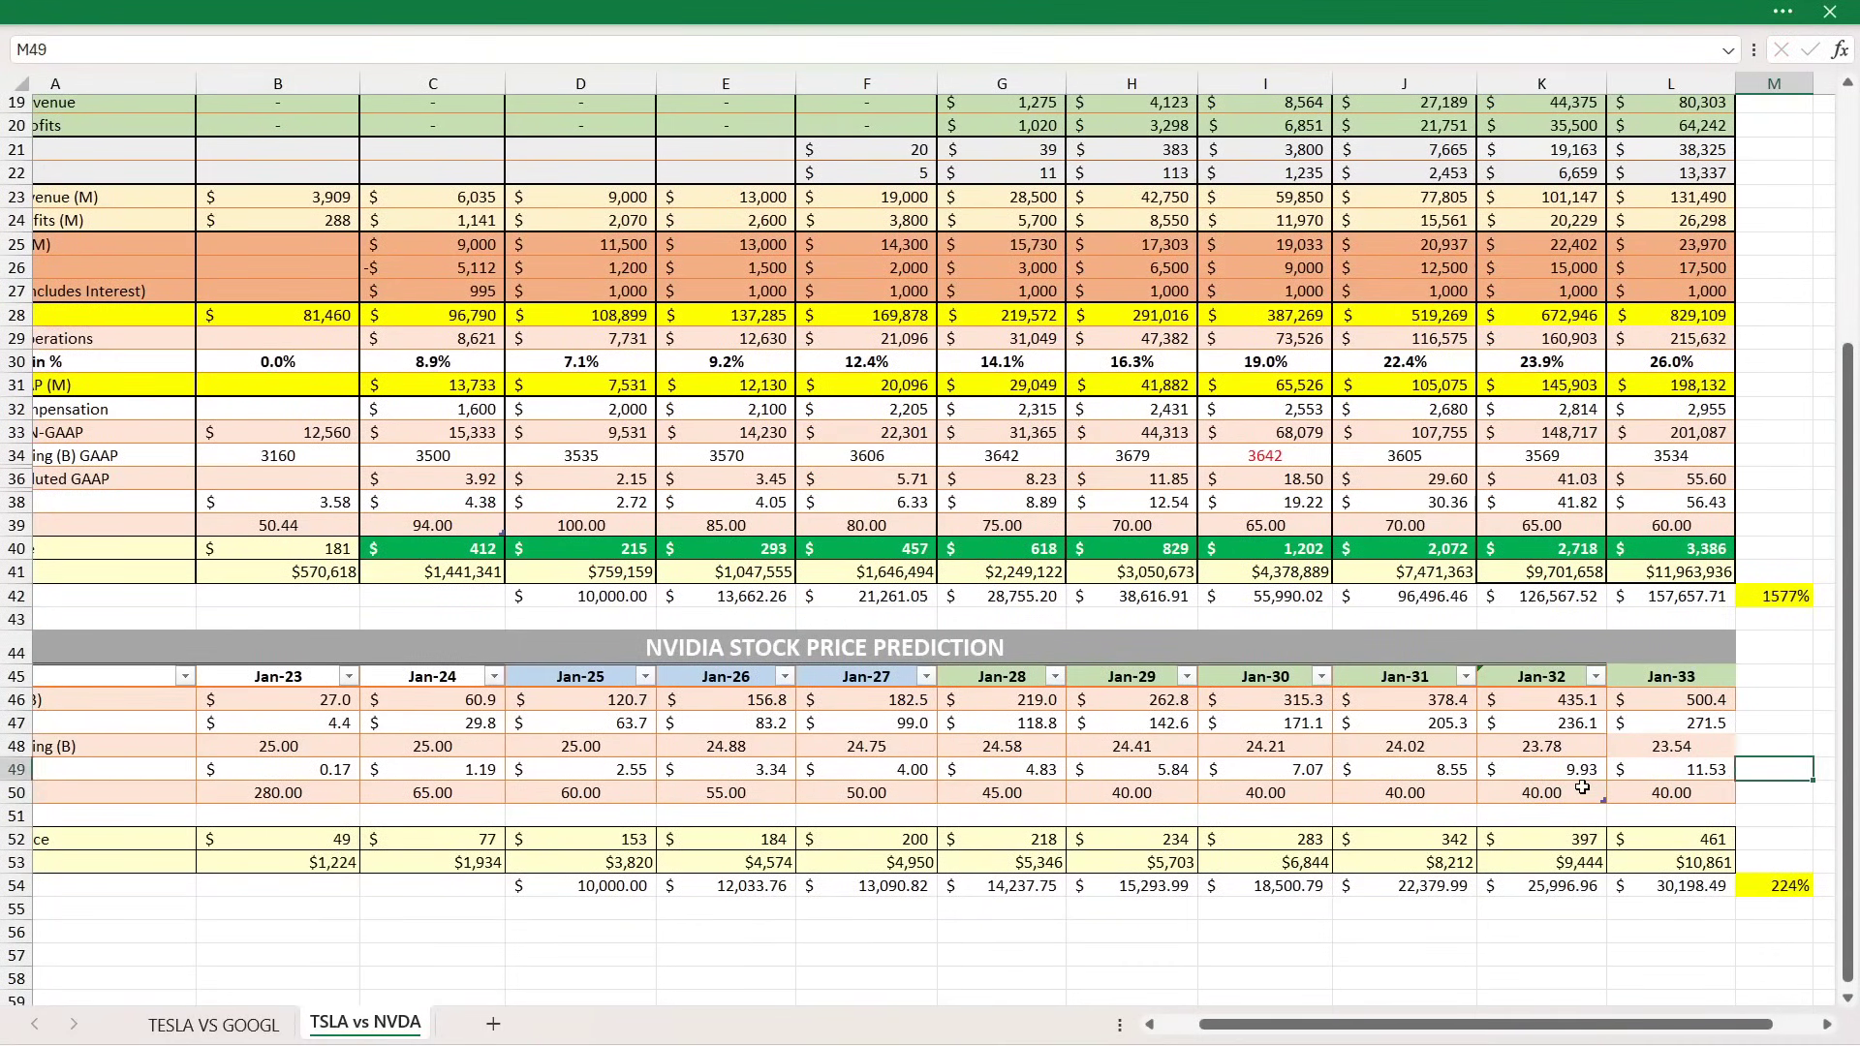
pyautogui.hotkey('ctrl', 'c')
pyautogui.press('Down')
pyautogui.press('Down')
pyautogui.press('Down')
pyautogui.press('Down')
pyautogui.press('Down')
pyautogui.press('Down')
pyautogui.press('Down')
pyautogui.press('Down')
pyautogui.press('Down')
pyautogui.press('Down')
pyautogui.press('Down')
pyautogui.press('Down')
pyautogui.hotkey('ctrl', 'v')
pyautogui.press('Escape')
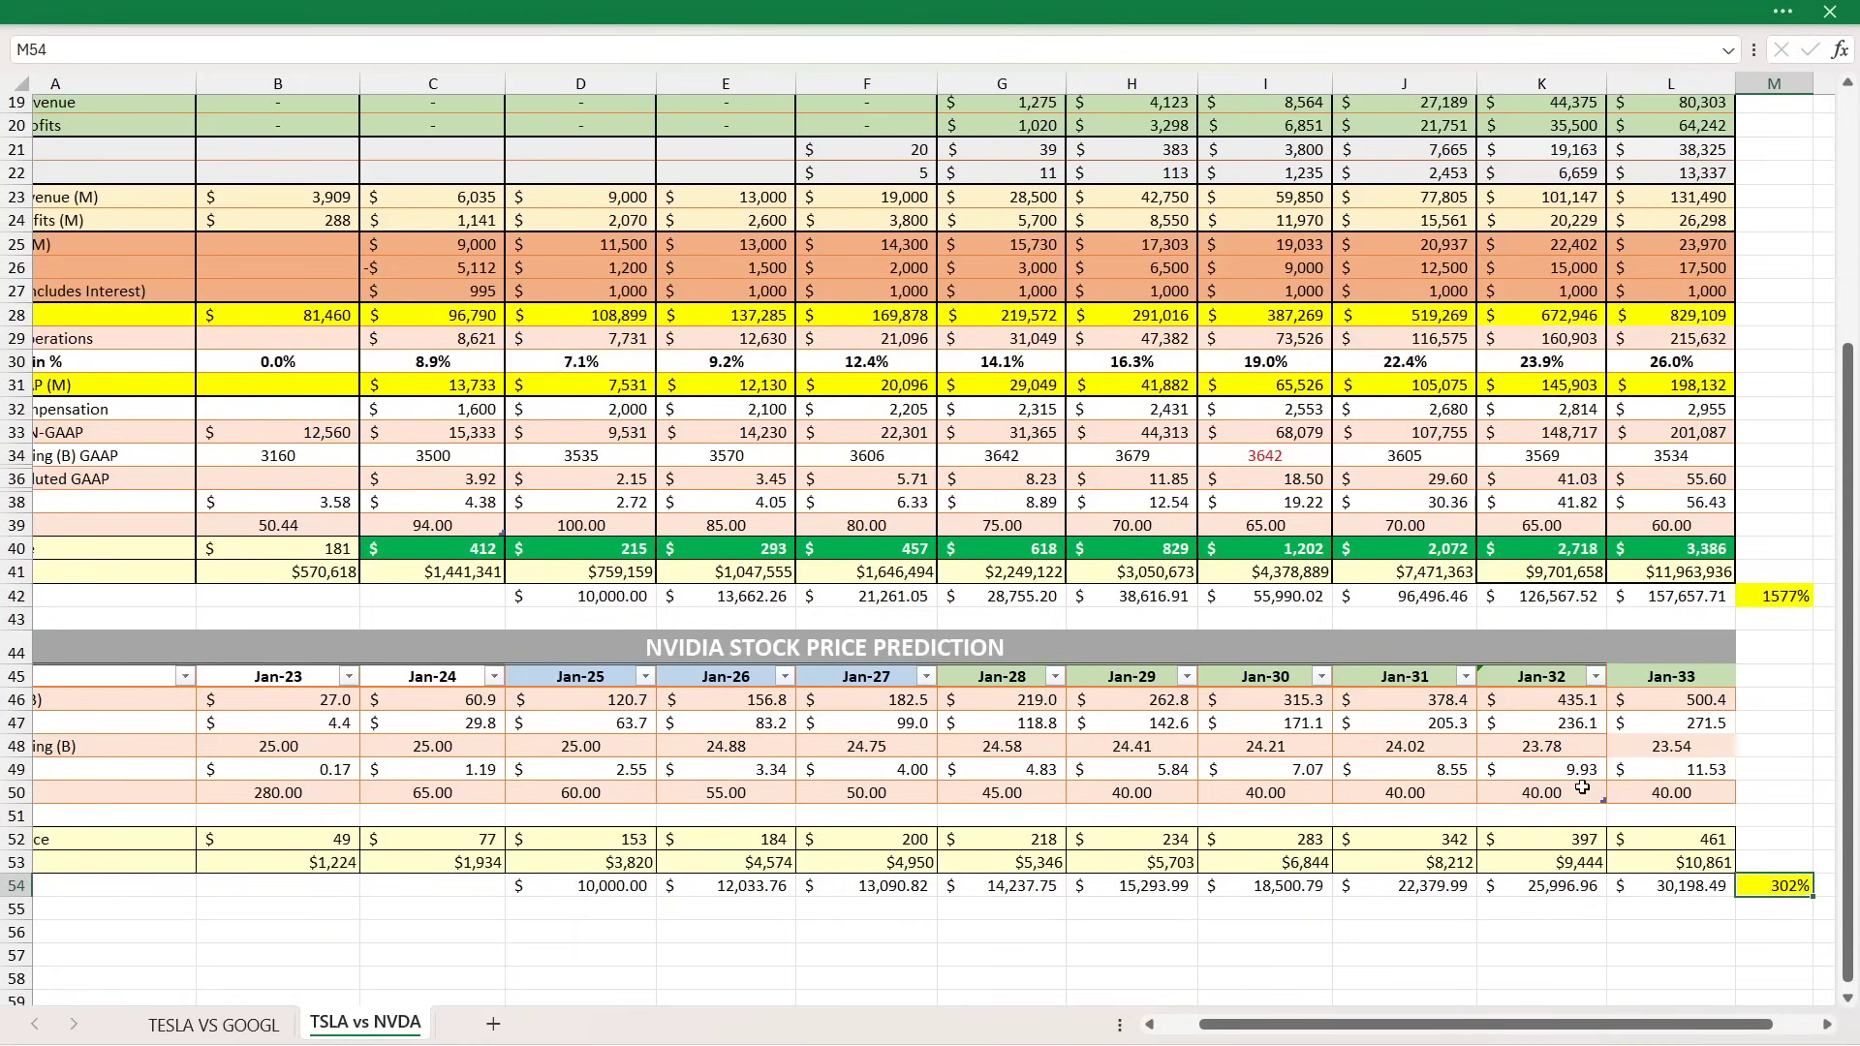
pyautogui.moveTo(634, 889); pyautogui.dragTo(1704, 887)
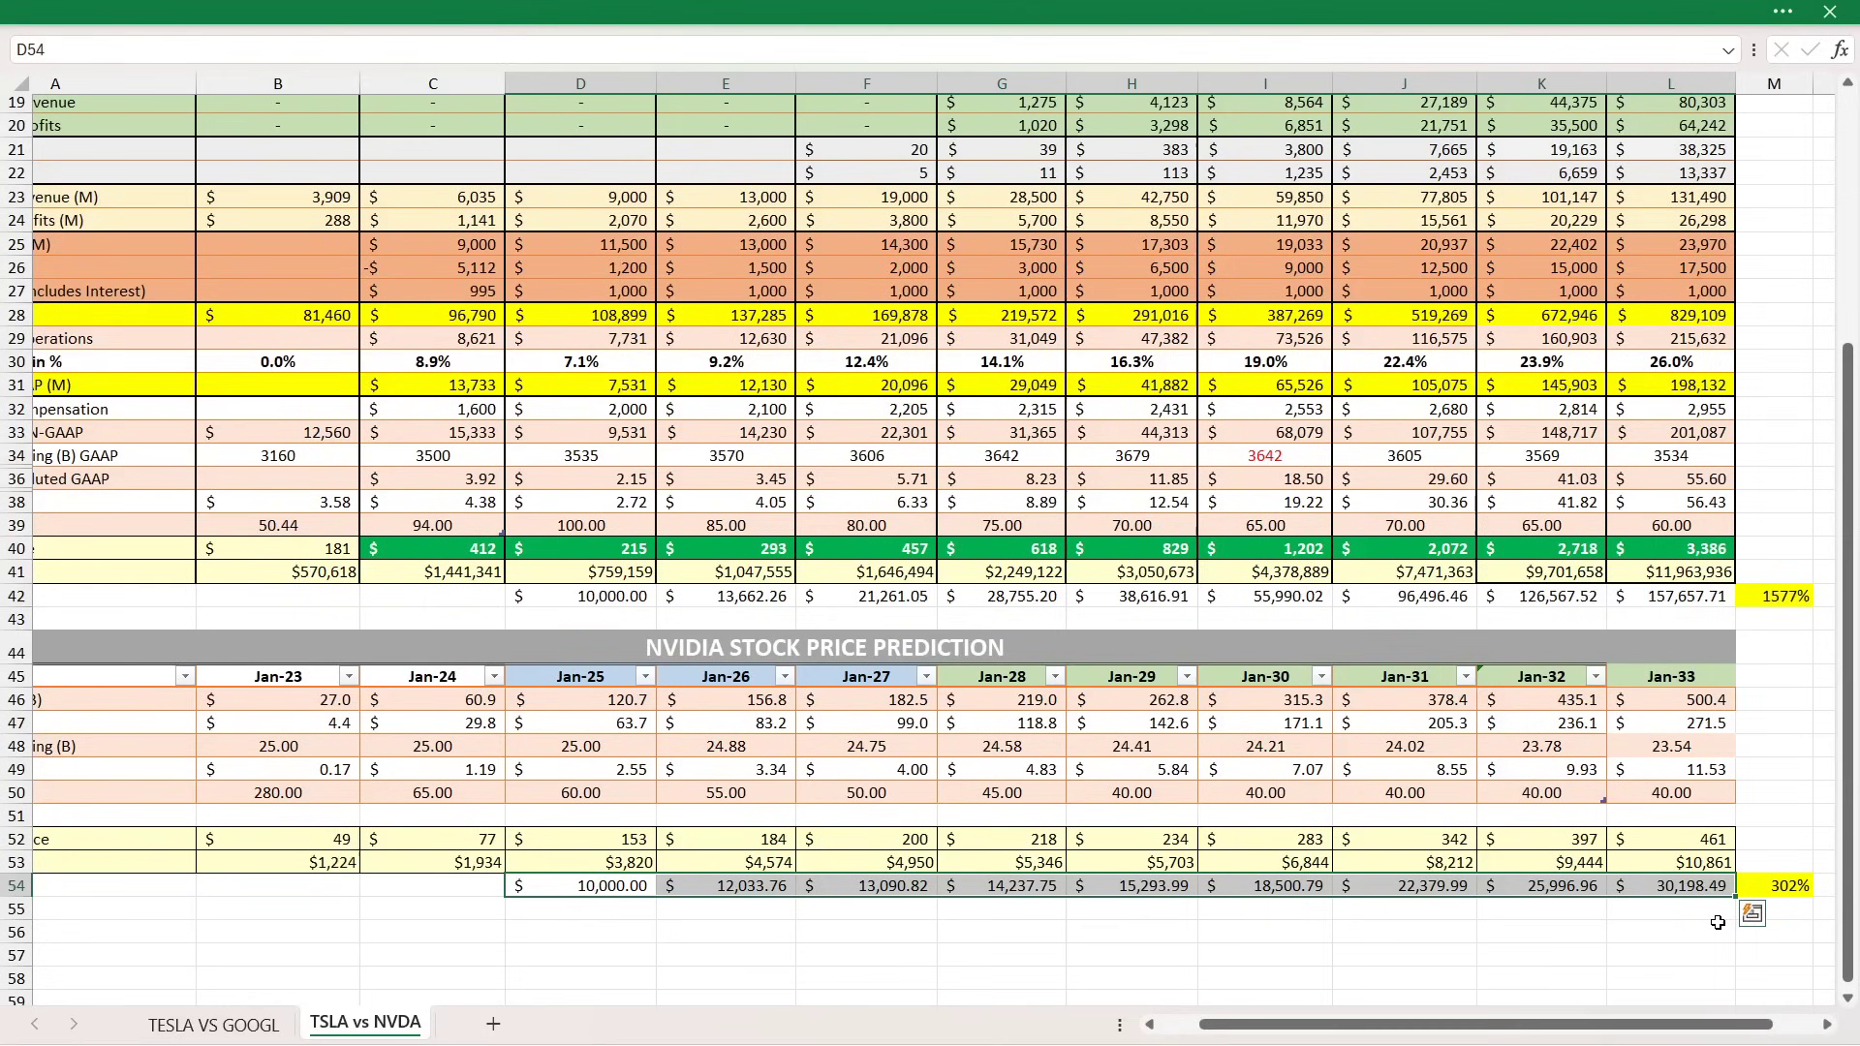
# Compare Tesla's 1577% ROI and 2032 market cap with NVIDIA's 302% ROI and Jan-33 market cap.
pyautogui.click(1769, 597)
pyautogui.click(1755, 890)
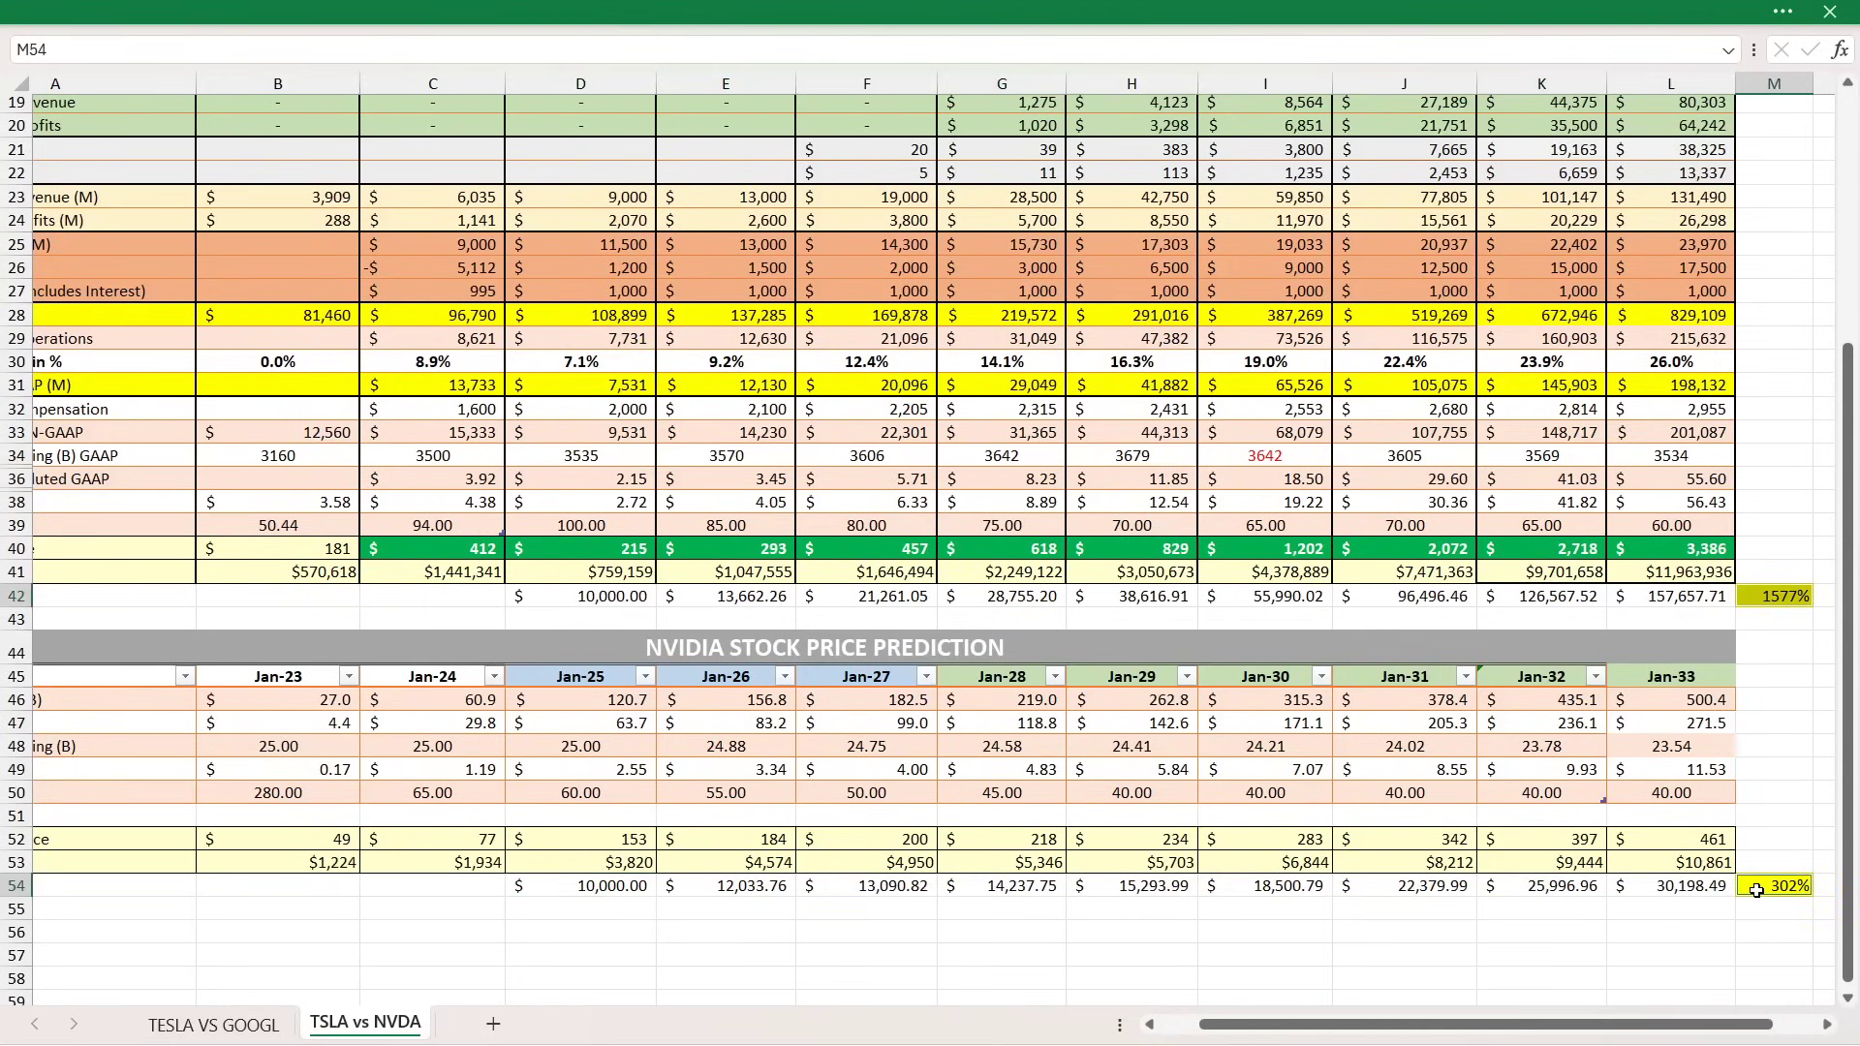
pyautogui.click(1783, 724)
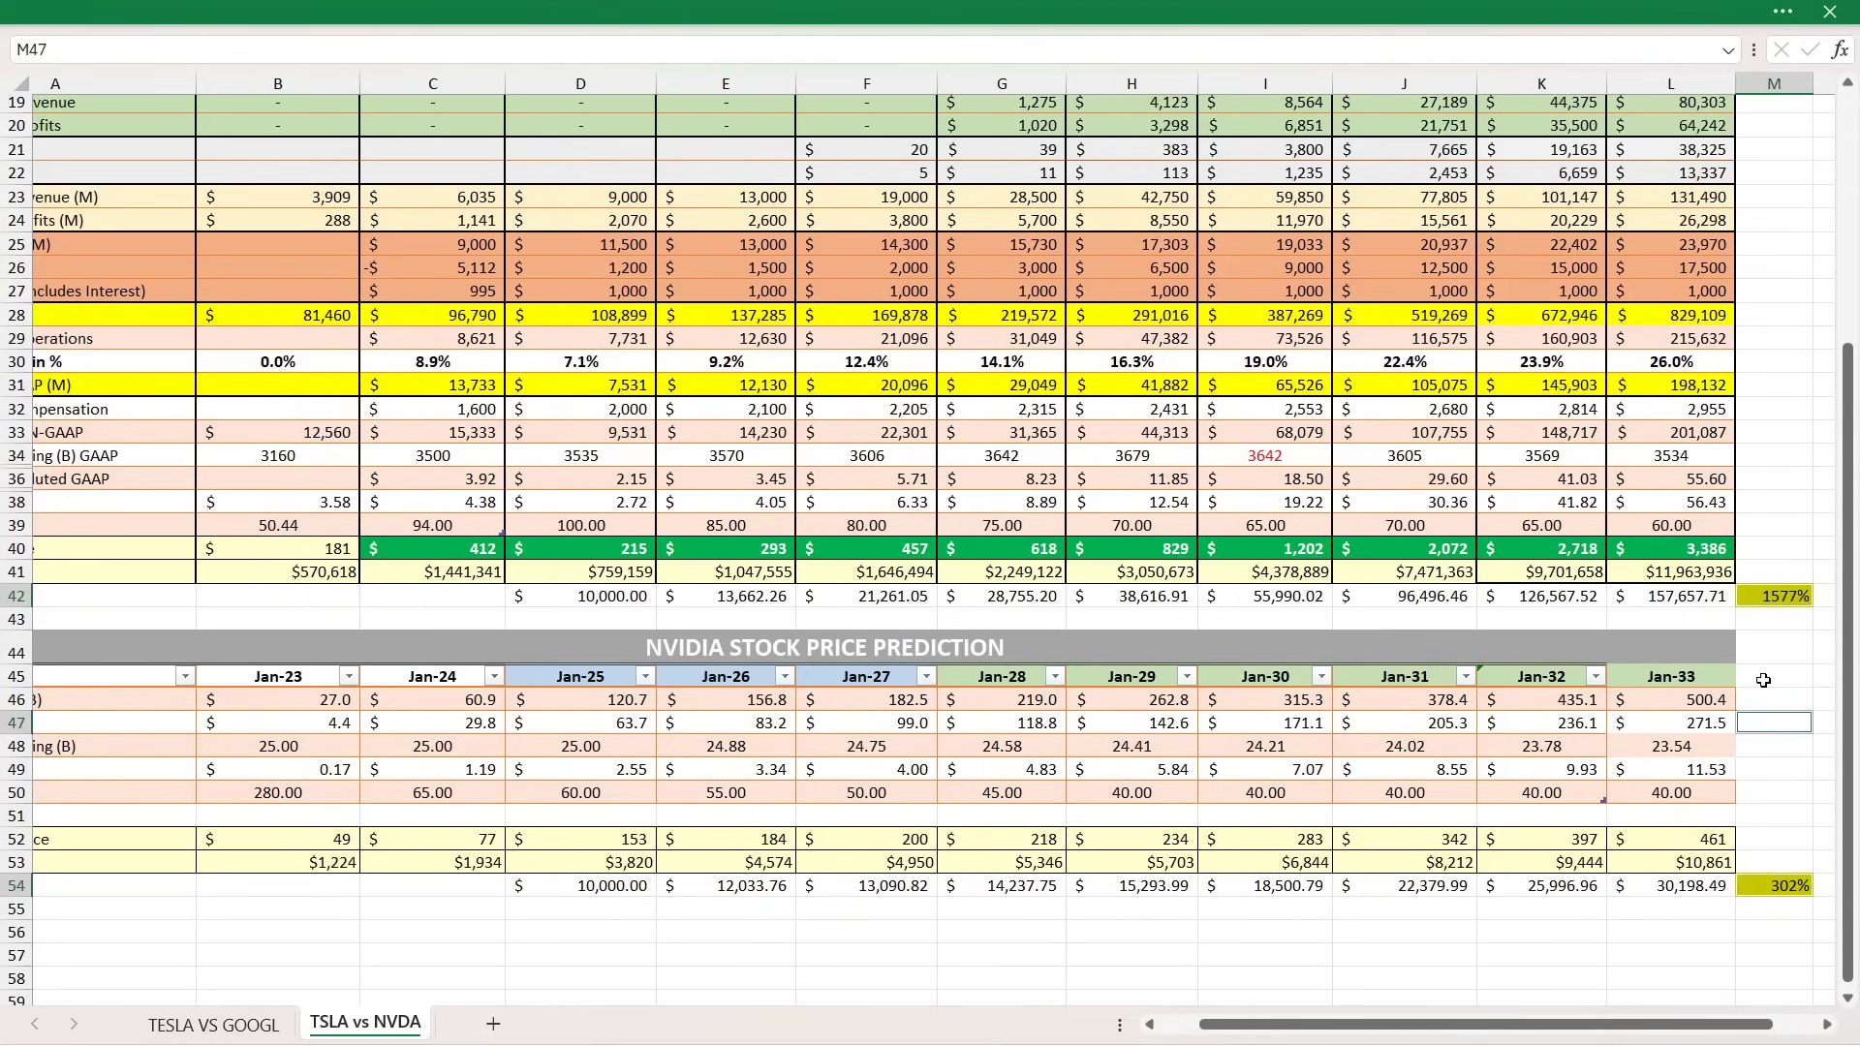
pyautogui.click(1628, 574)
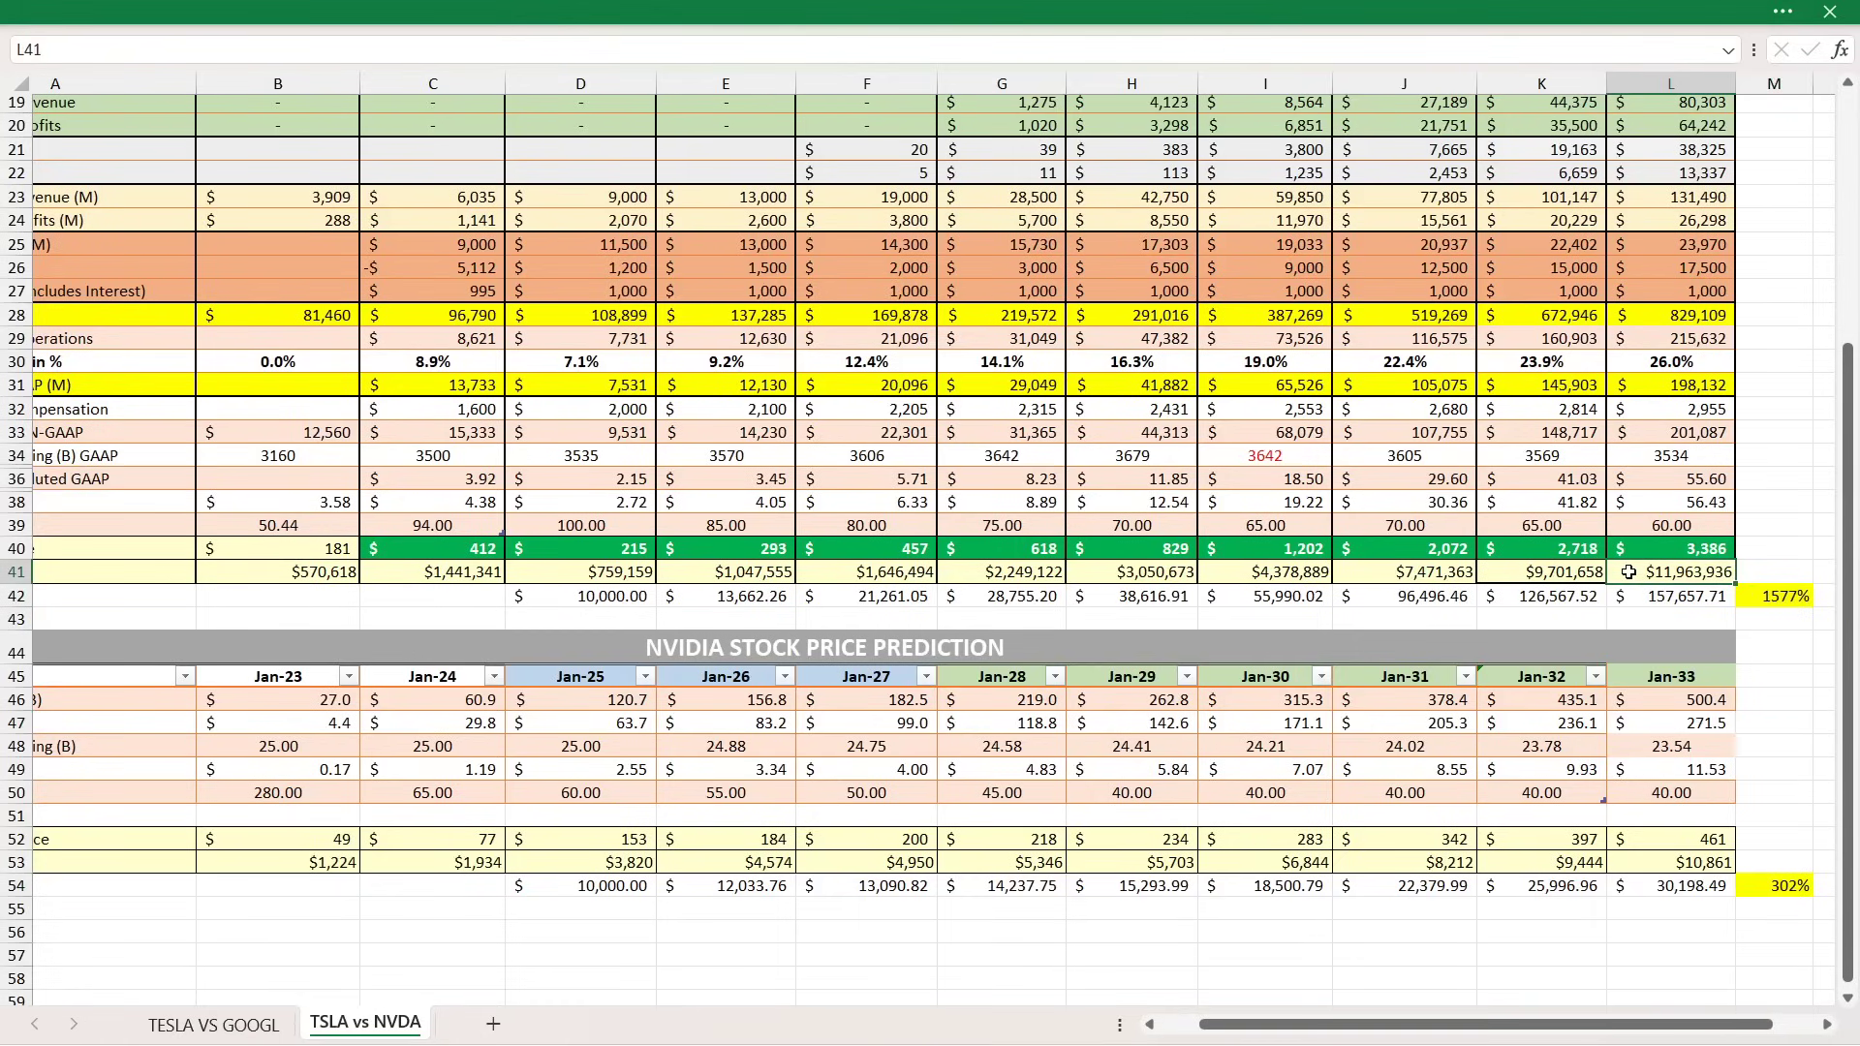
pyautogui.keyDown('ctrl'); pyautogui.click(1644, 863); pyautogui.keyUp('ctrl')
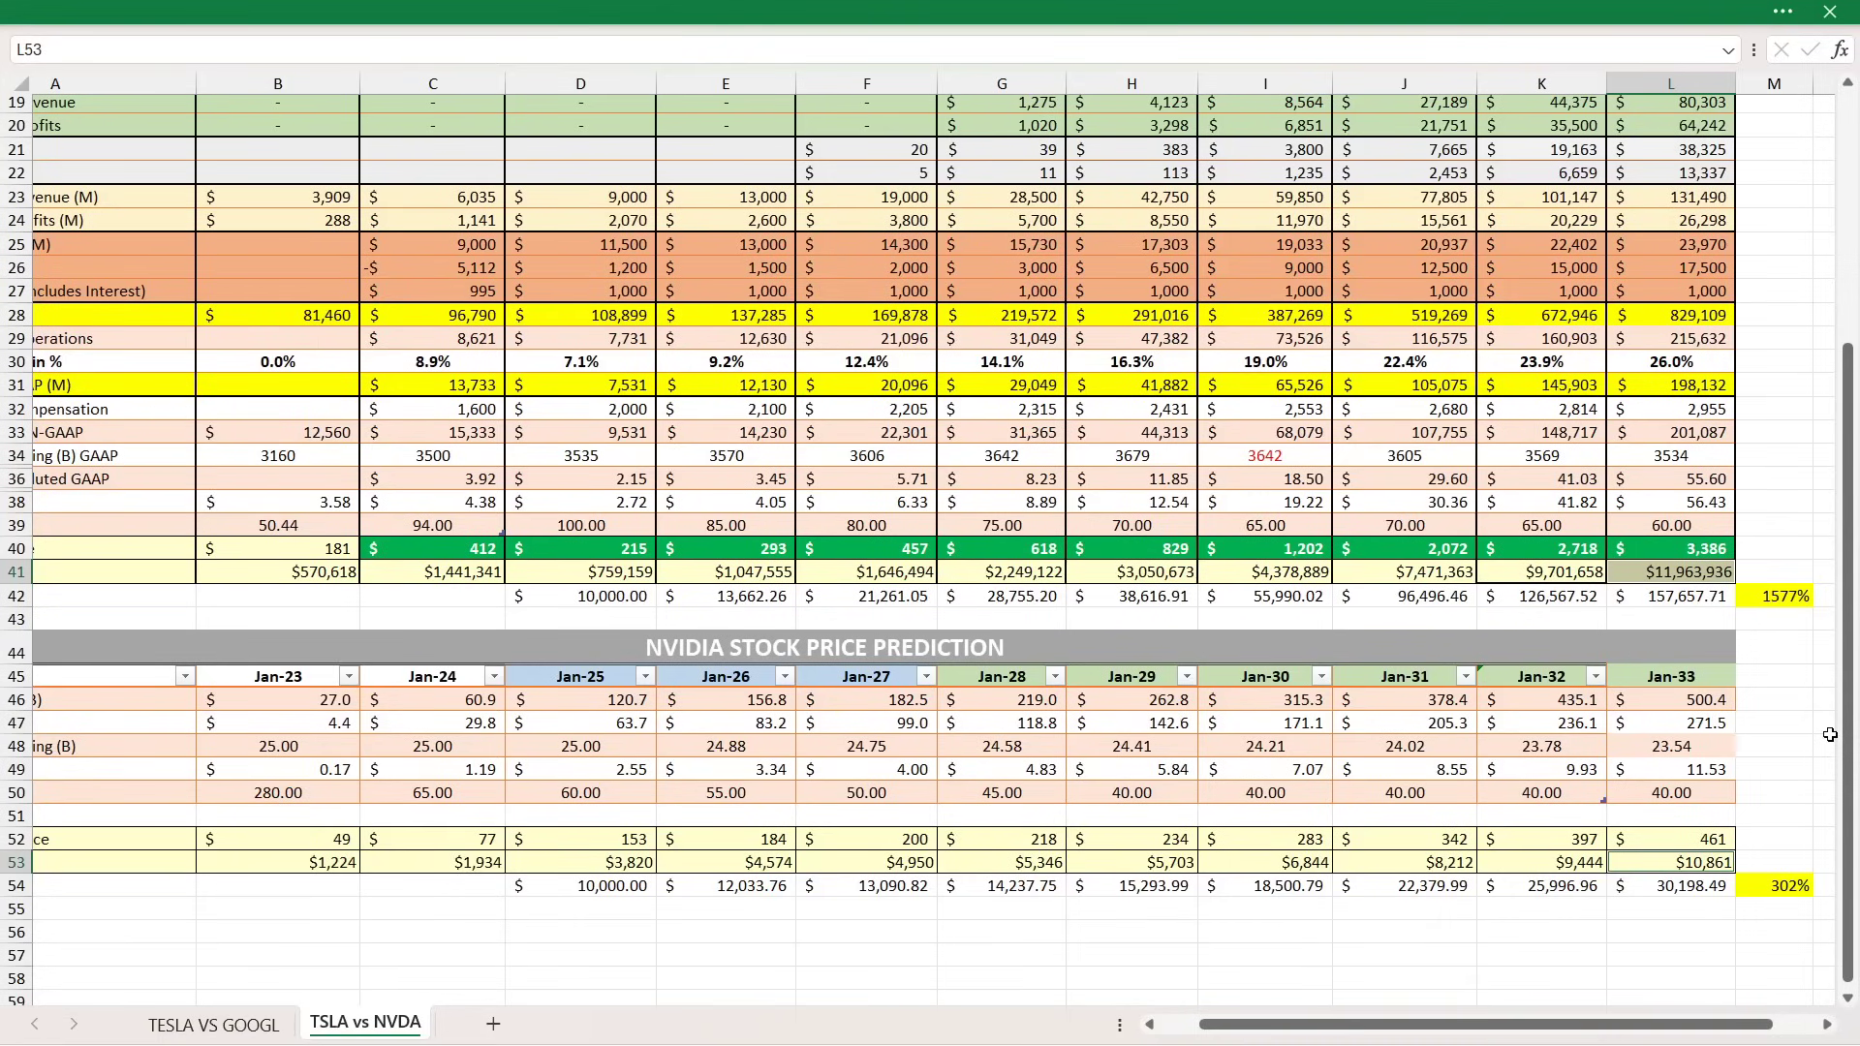
pyautogui.scroll(2, 1792, 601)
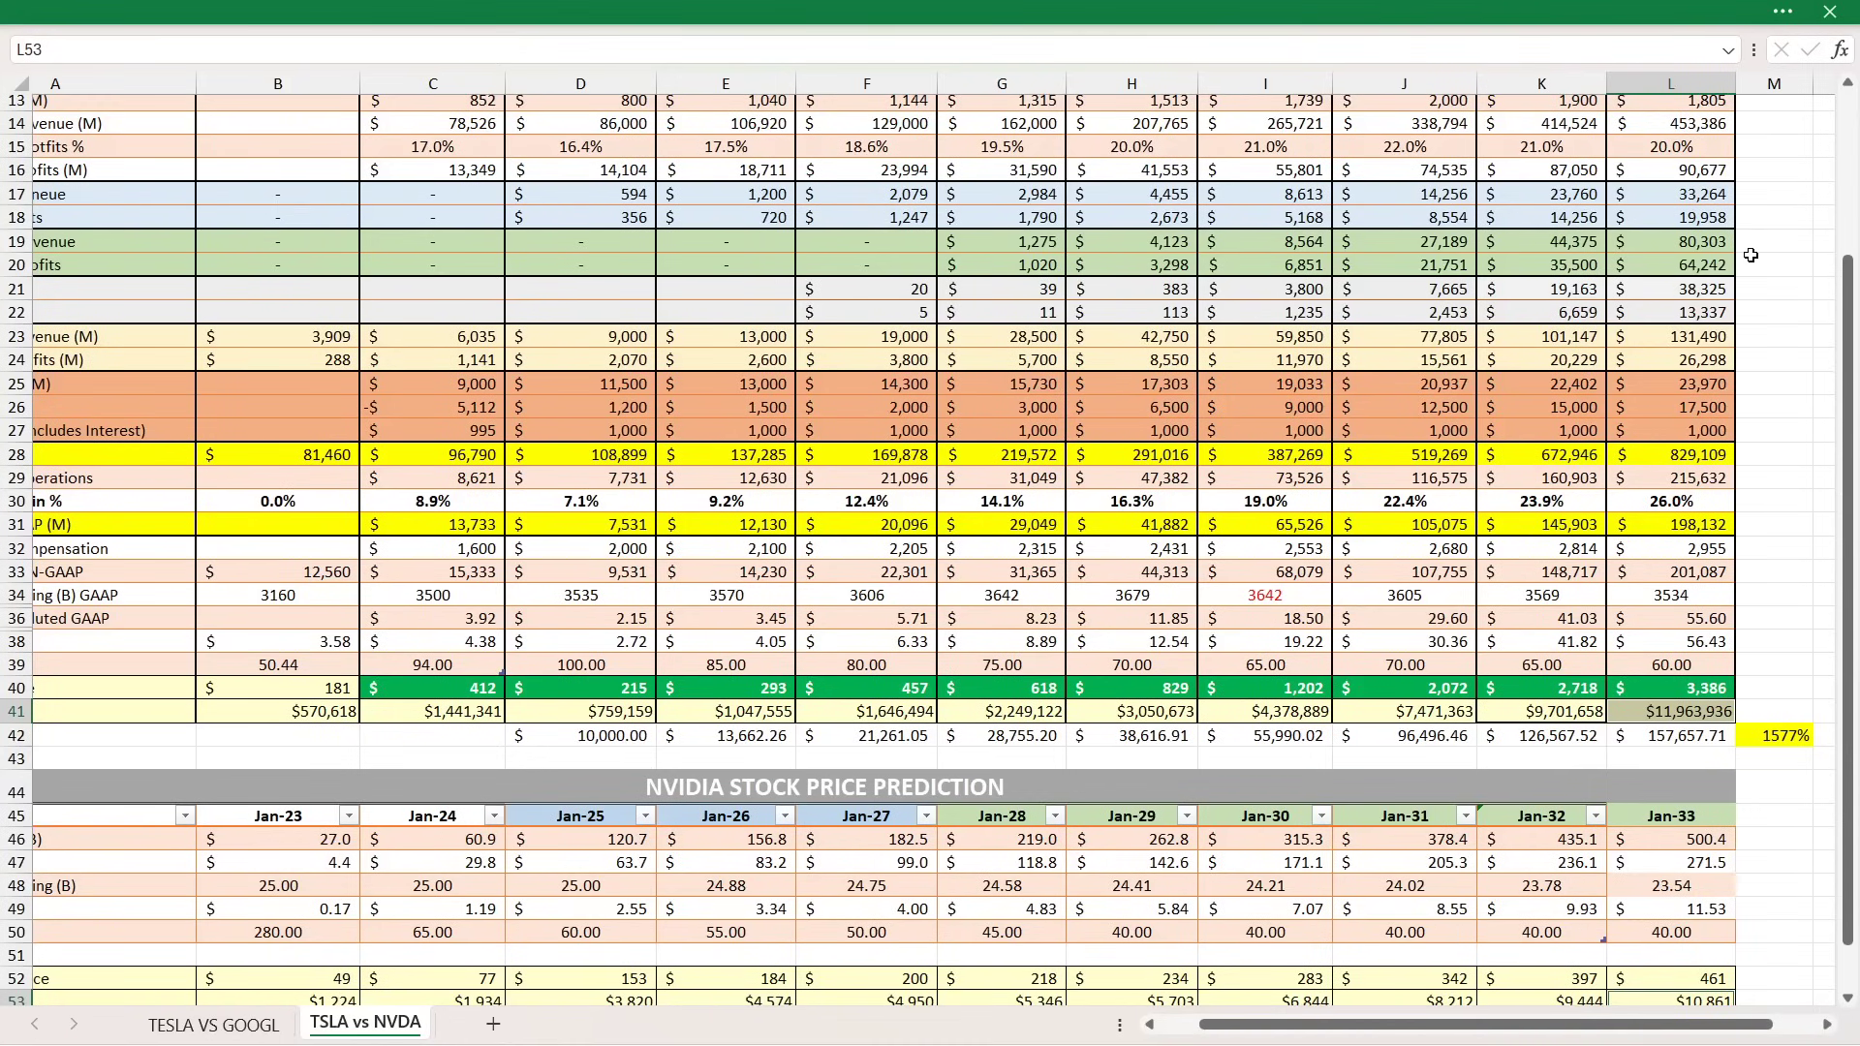
pyautogui.scroll(-2, 1750, 255)
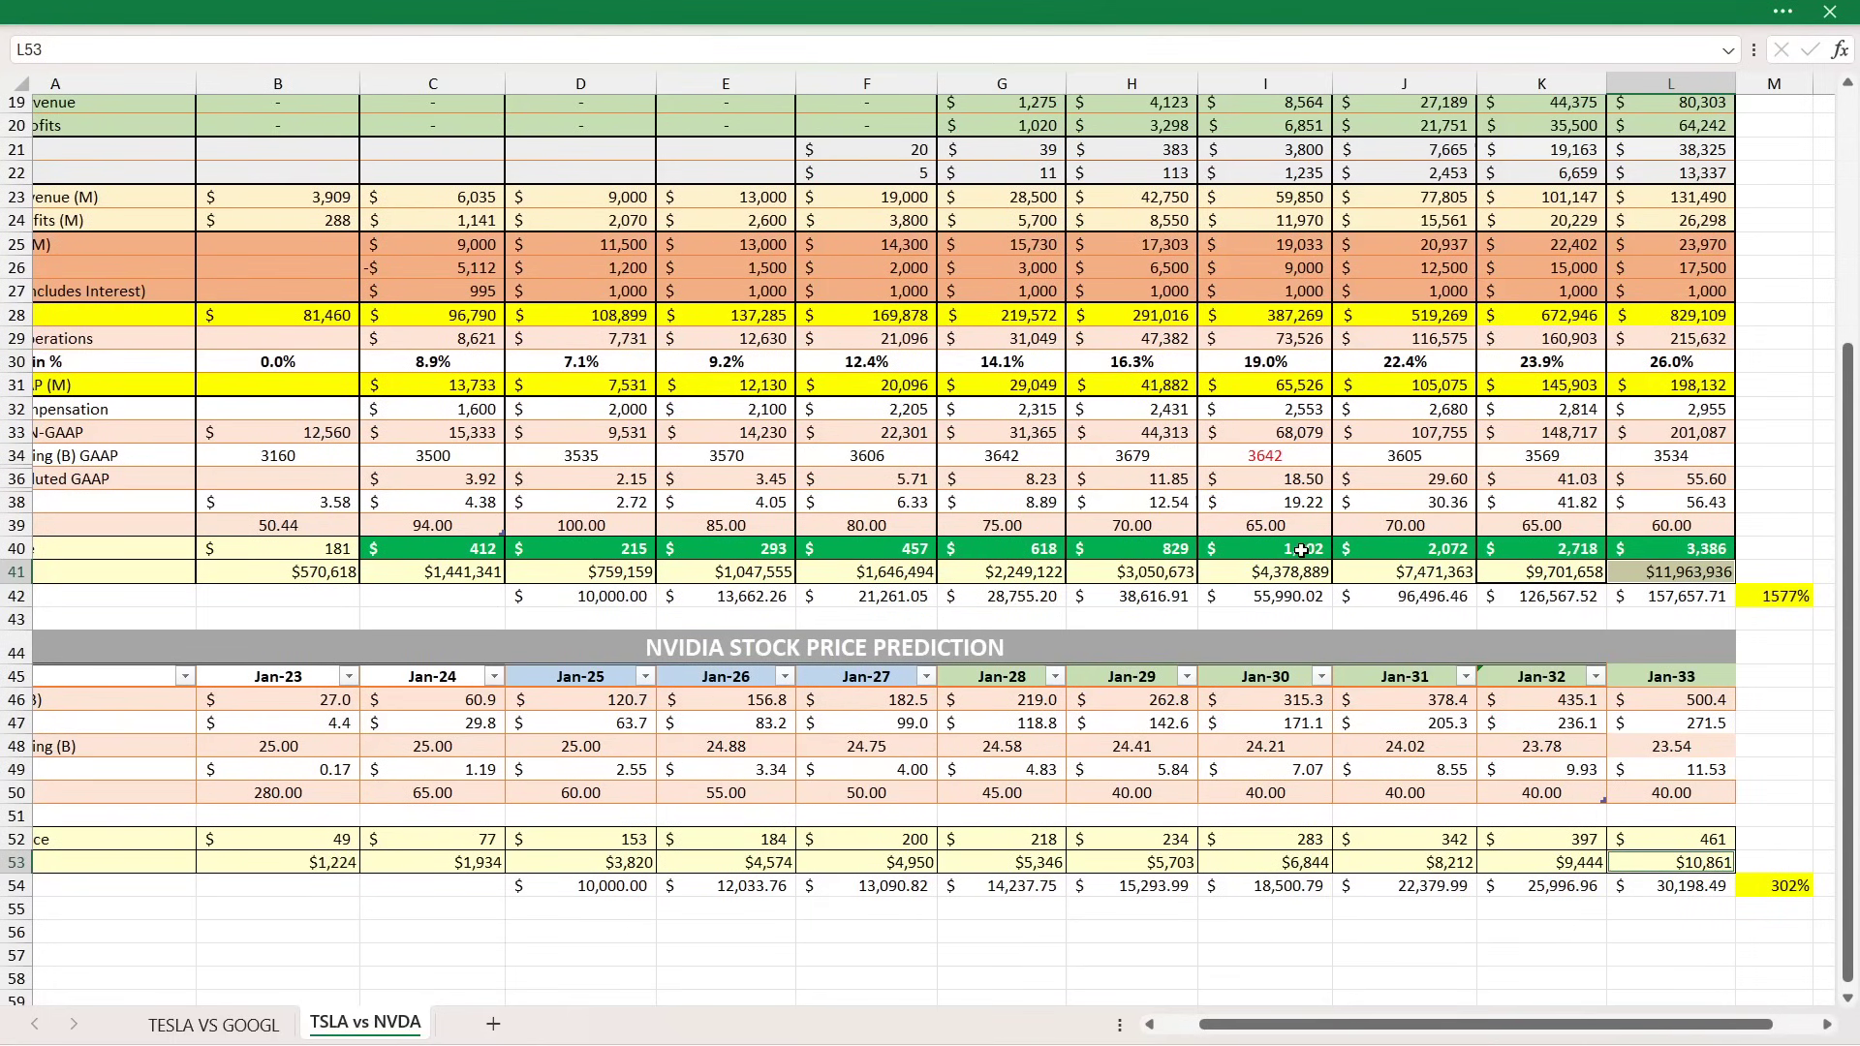
pyautogui.click(1364, 551)
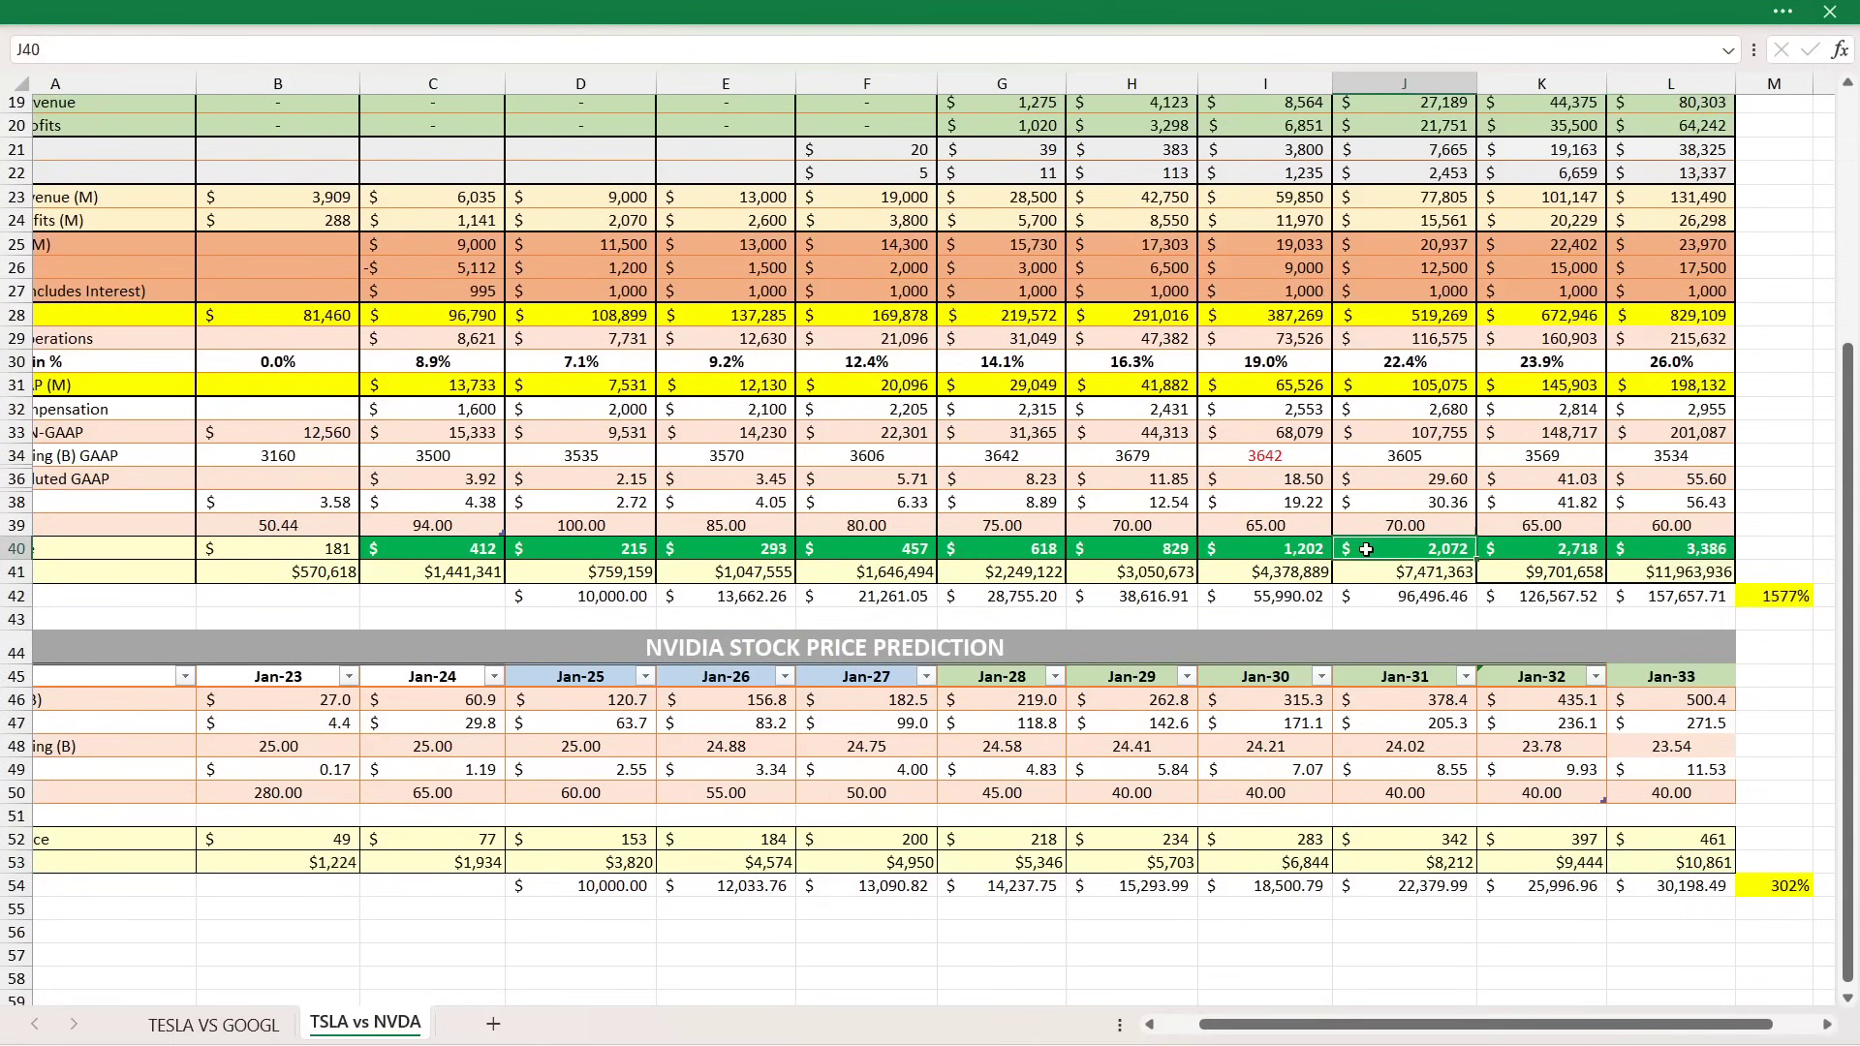
pyautogui.scroll(6, 1392, 548)
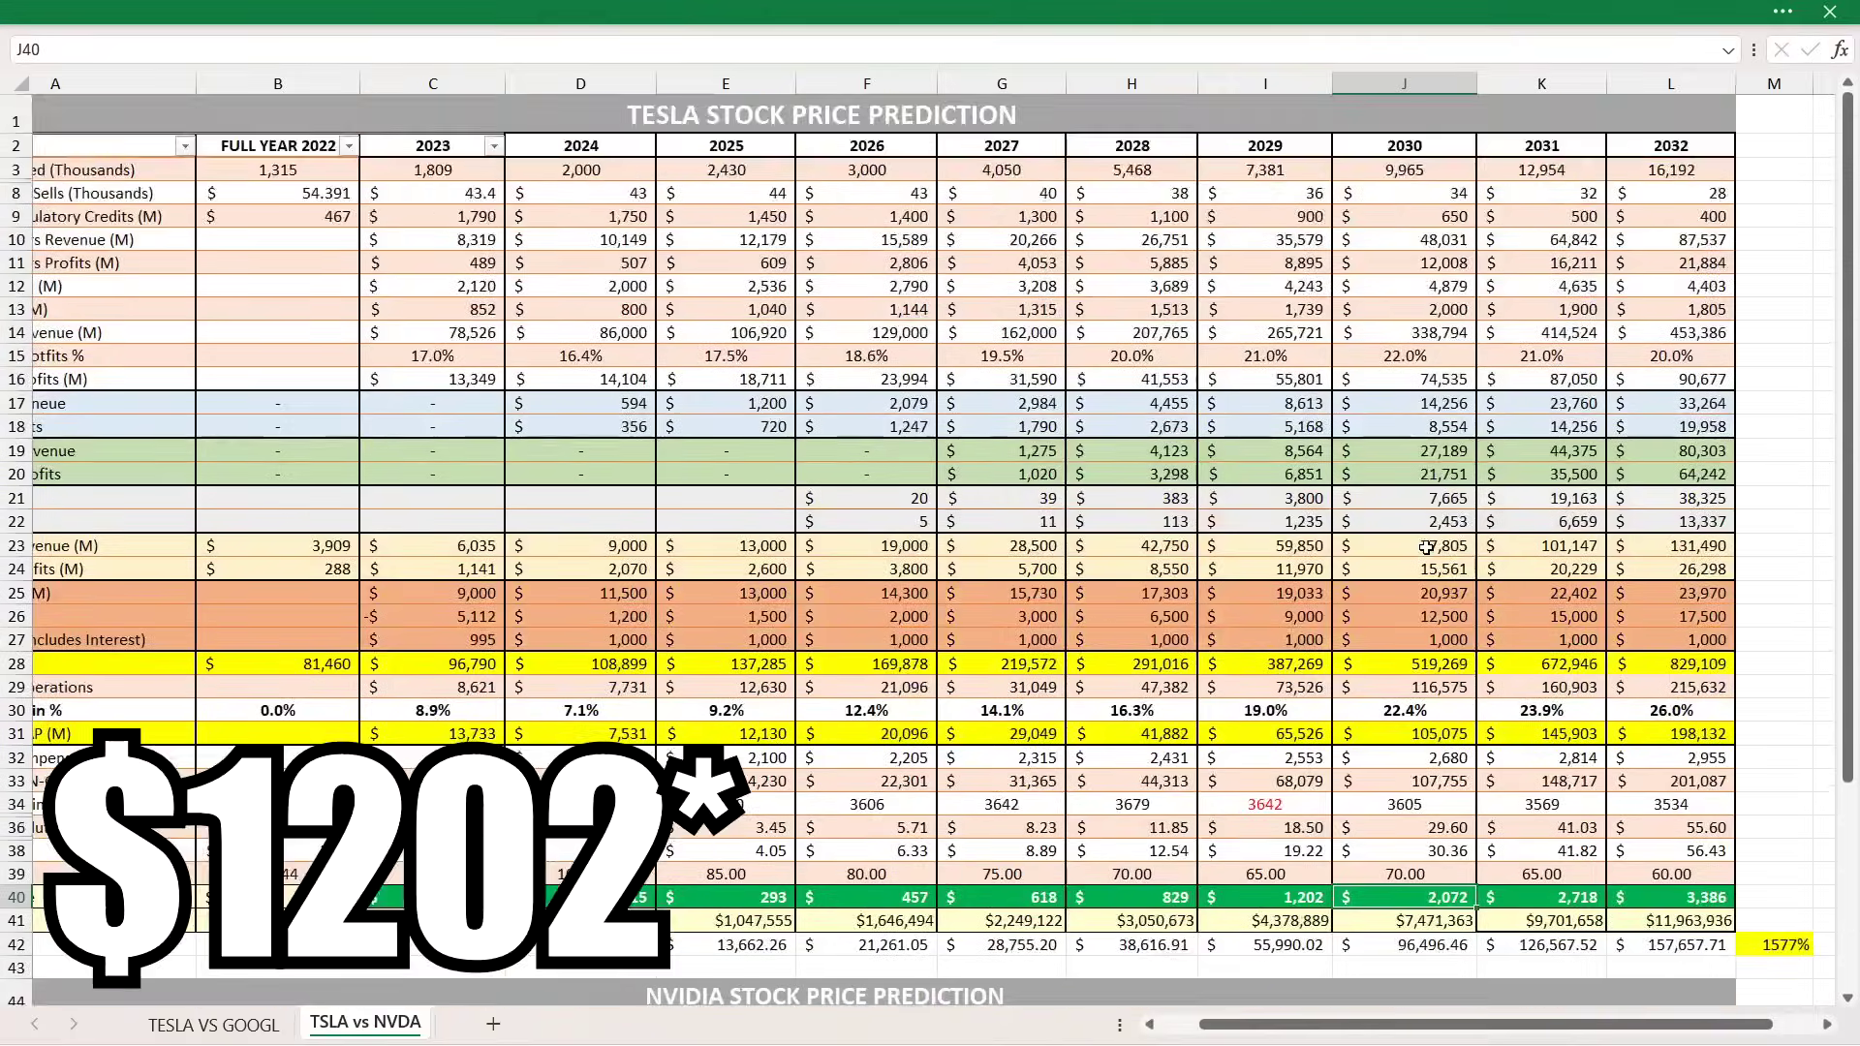